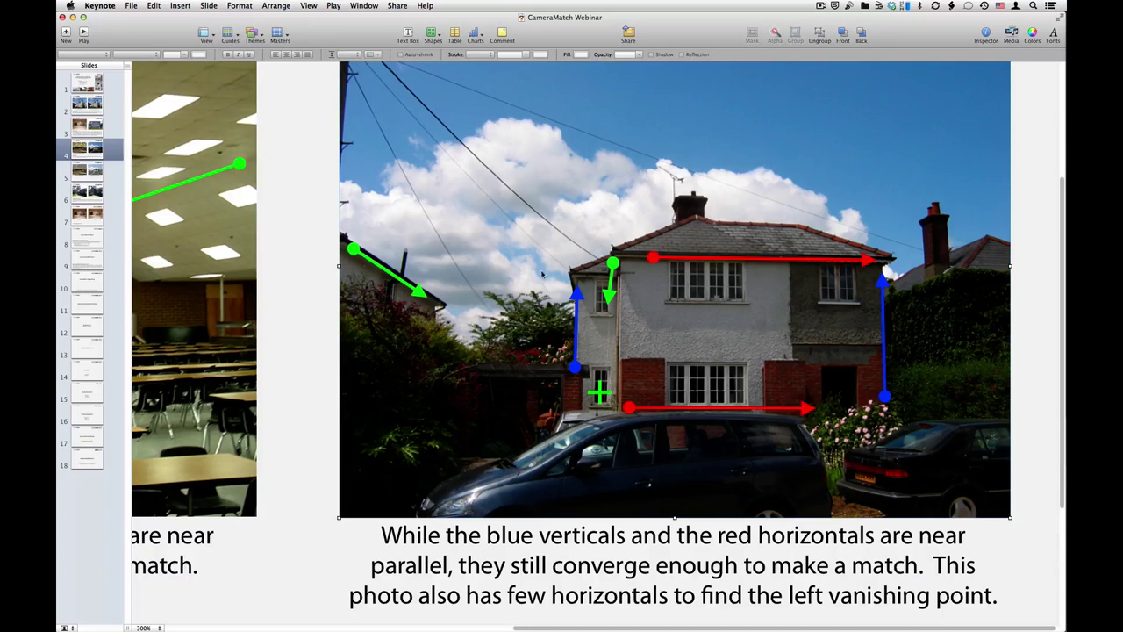
- Undo the accidental nudge of the photo group and deselect it
{"action": "key", "text": "Left"}
{"action": "key", "text": "Up"}
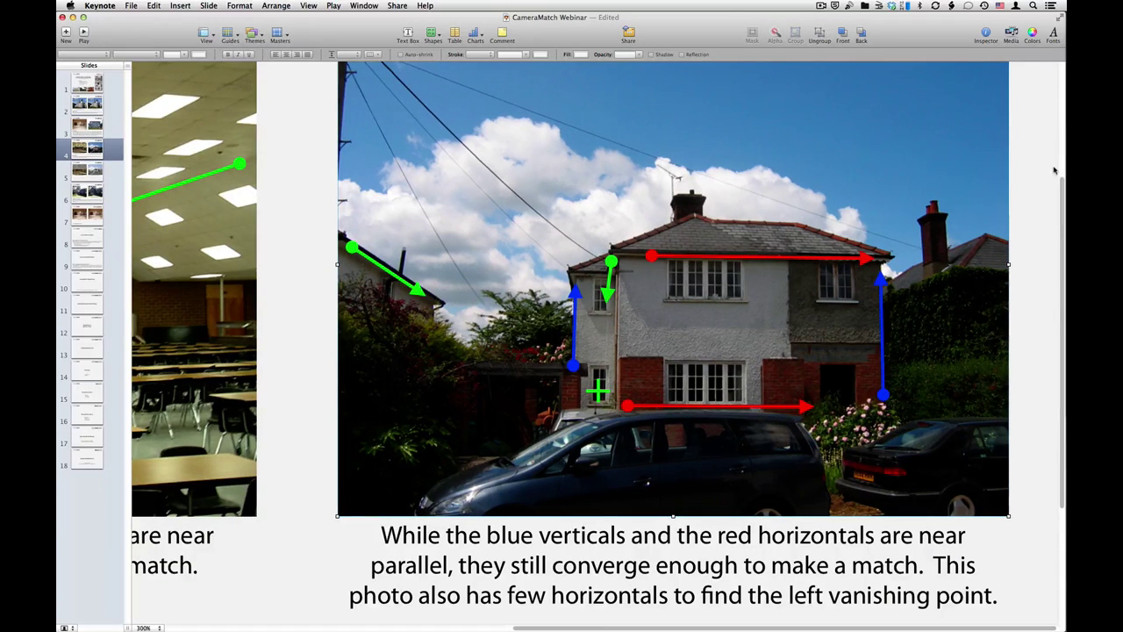
{"action": "key", "text": "super+z"}
{"action": "left_click", "coordinate": [1039, 208]}
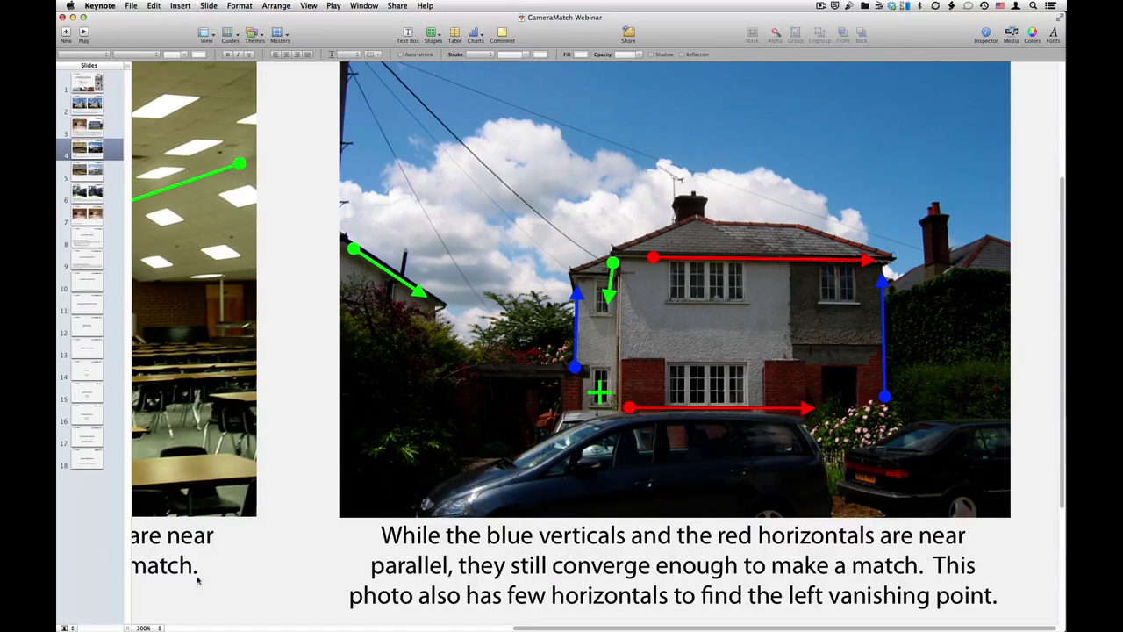
- Set the slide zoom to Fit in Window, then go to slide 5 with the renderings
{"action": "left_click", "coordinate": [159, 628]}
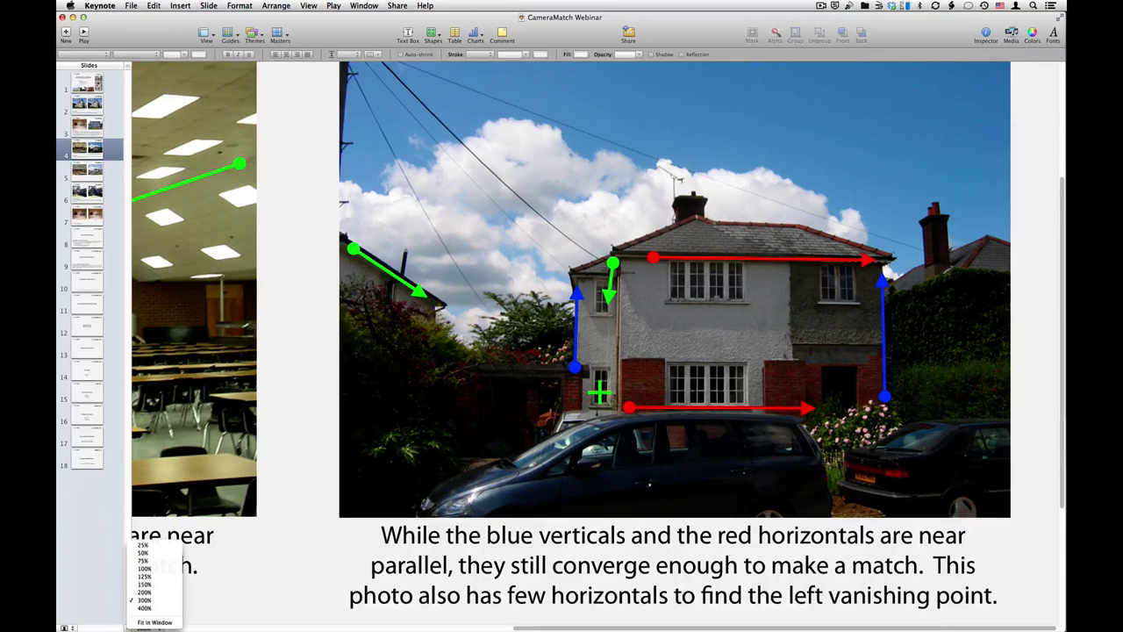
{"action": "left_click", "coordinate": [158, 622]}
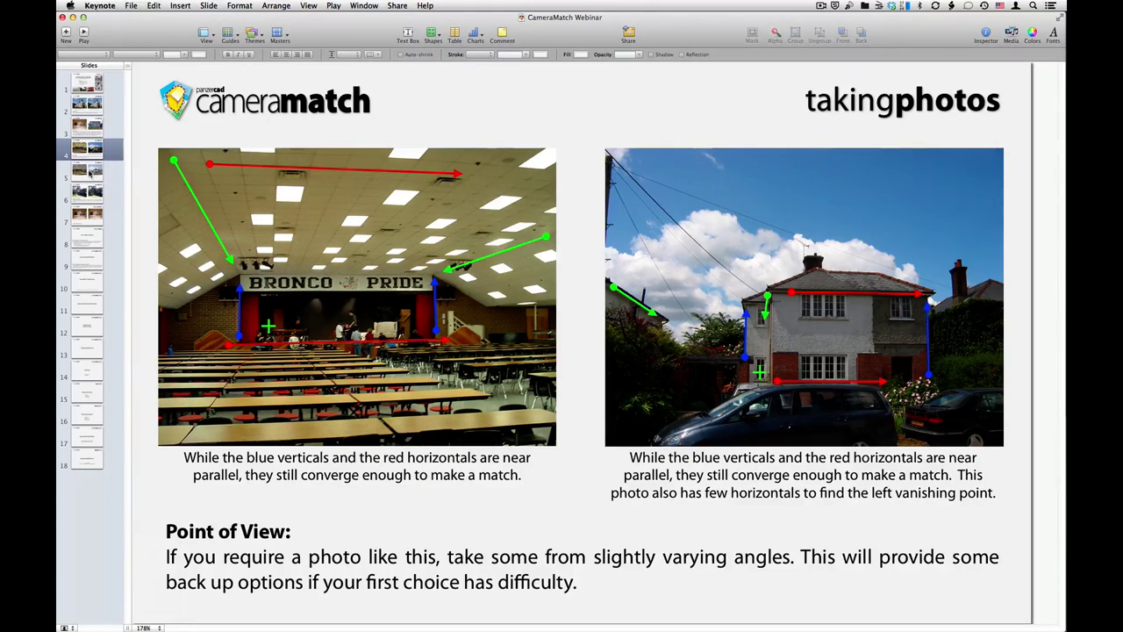
{"action": "left_click", "coordinate": [87, 170]}
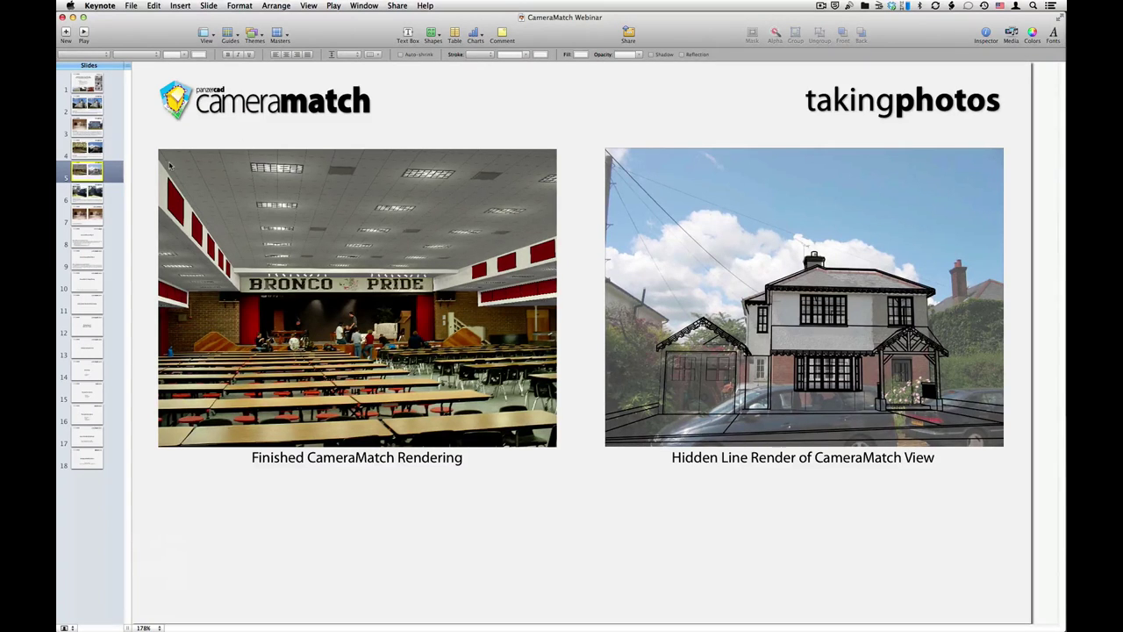
- Review slides 4 and 5 and the hidden line render, then advance to slides 6 and 7
{"action": "left_click", "coordinate": [87, 149]}
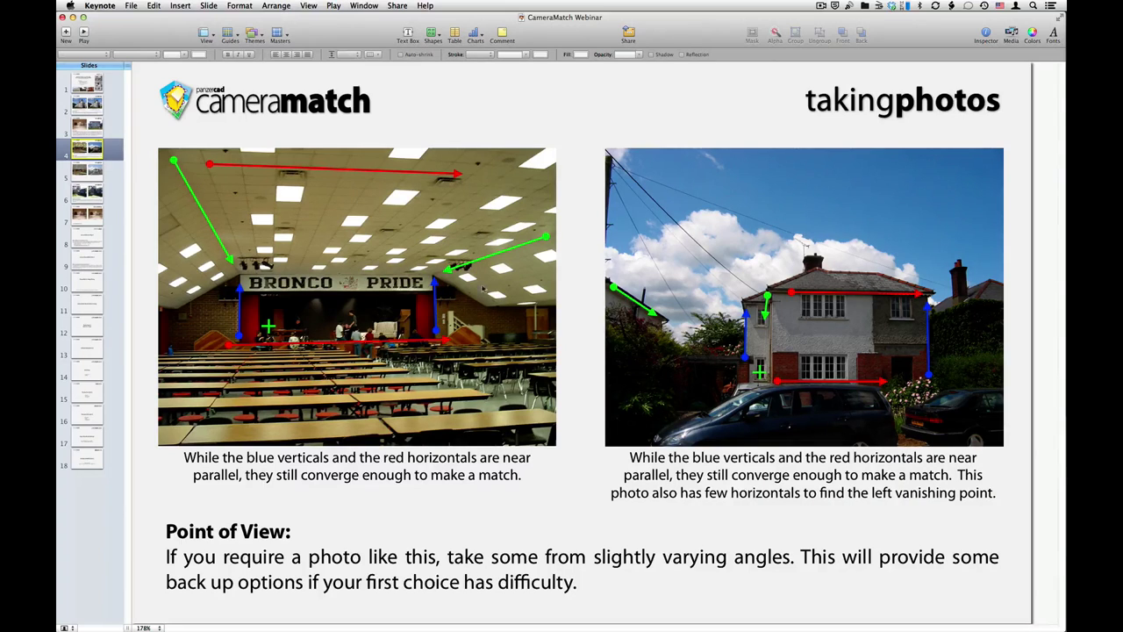
{"action": "key", "text": "Down"}
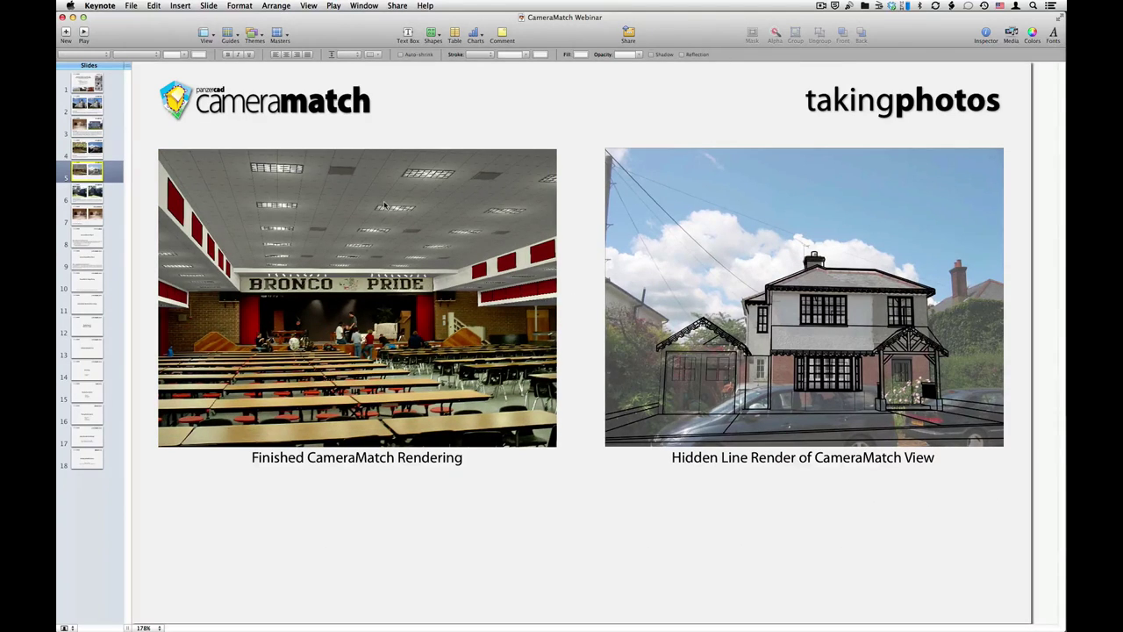
{"action": "left_click", "coordinate": [875, 294]}
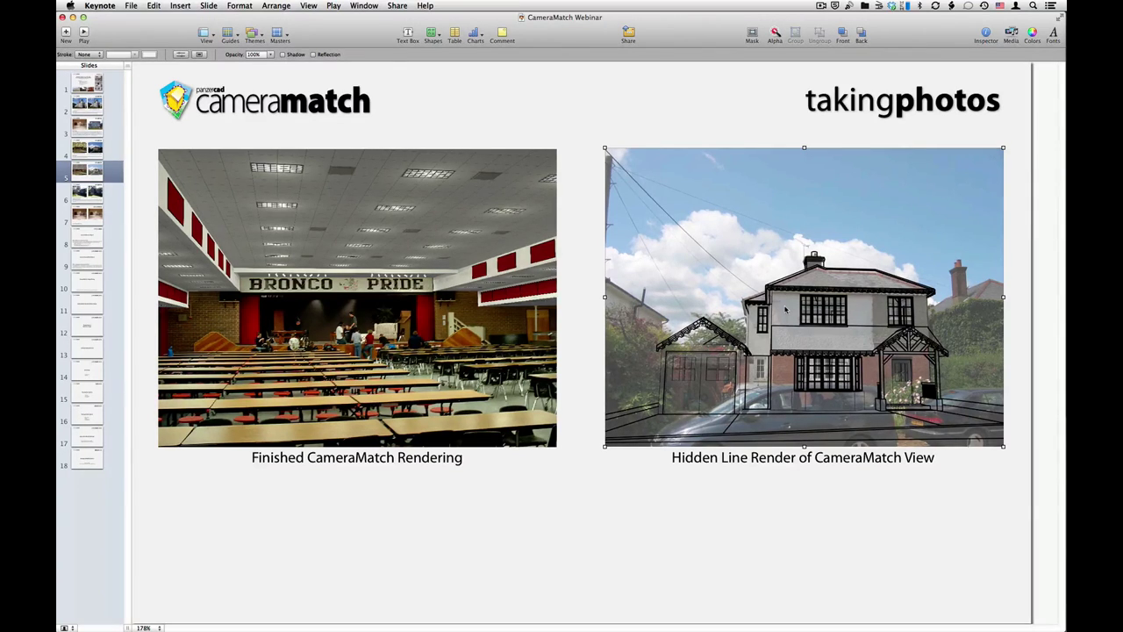
{"action": "left_click", "coordinate": [716, 128]}
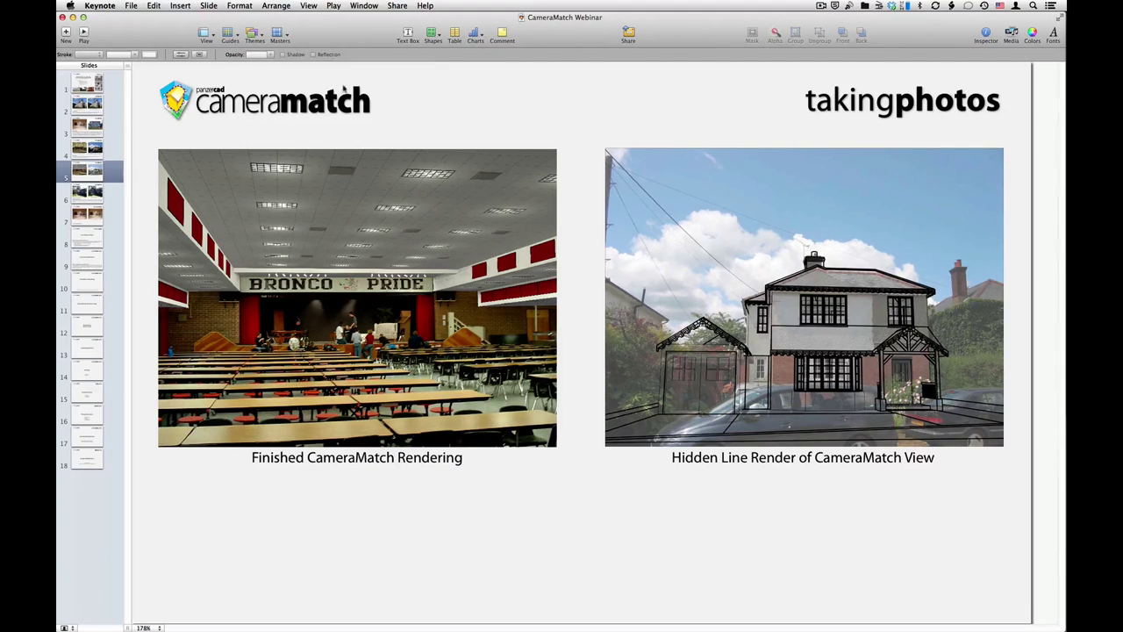
{"action": "left_click", "coordinate": [97, 192]}
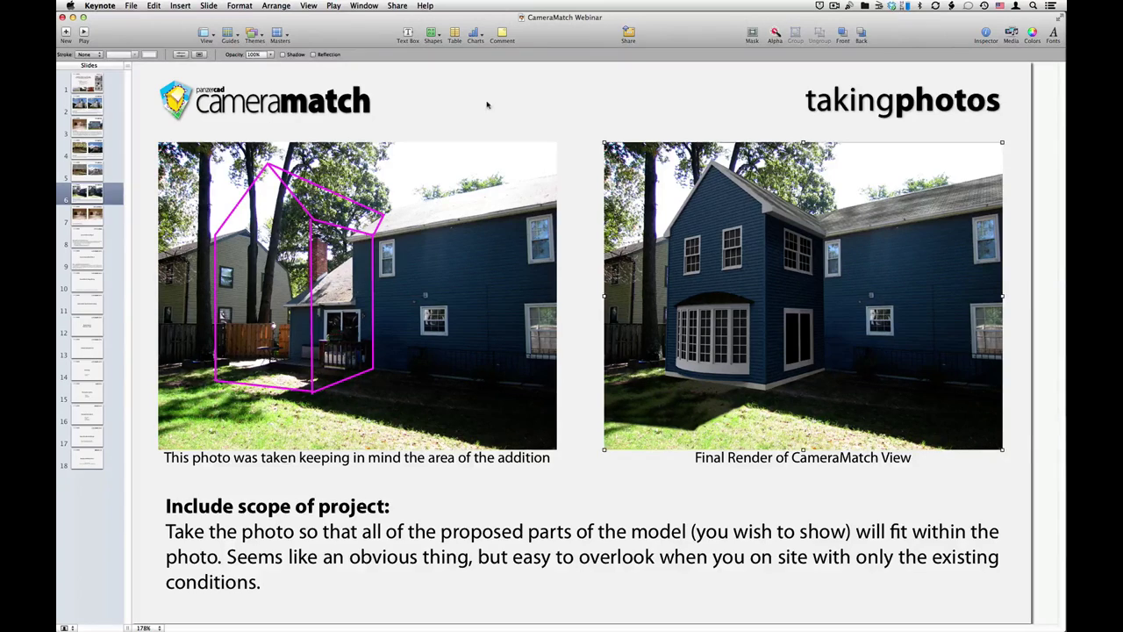
{"action": "key", "text": "Down"}
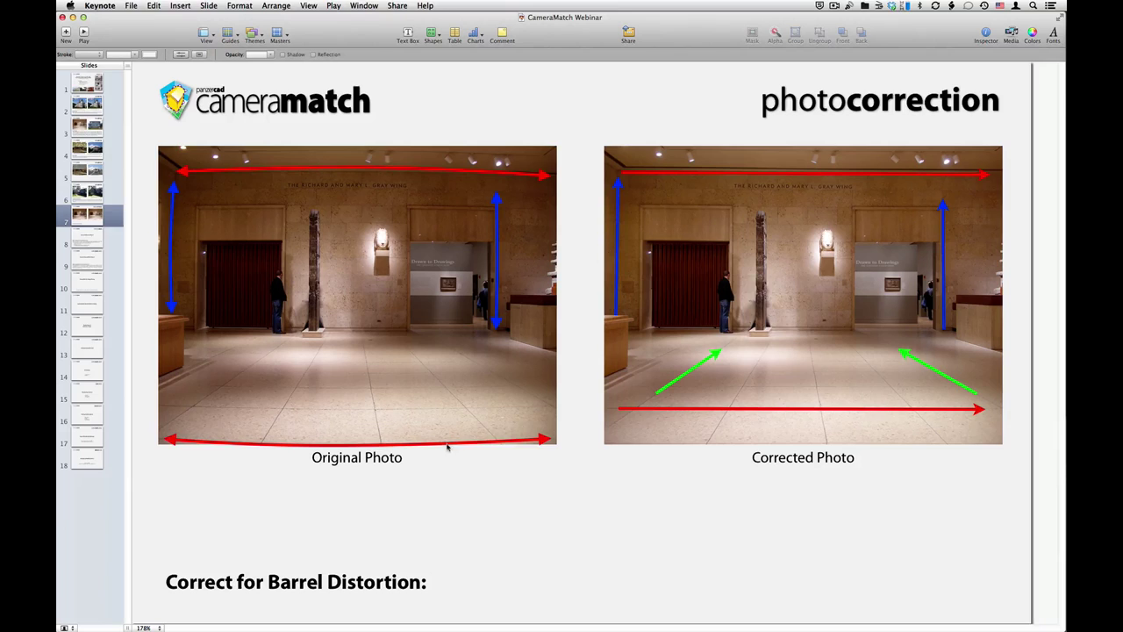
{"action": "left_click", "coordinate": [504, 173]}
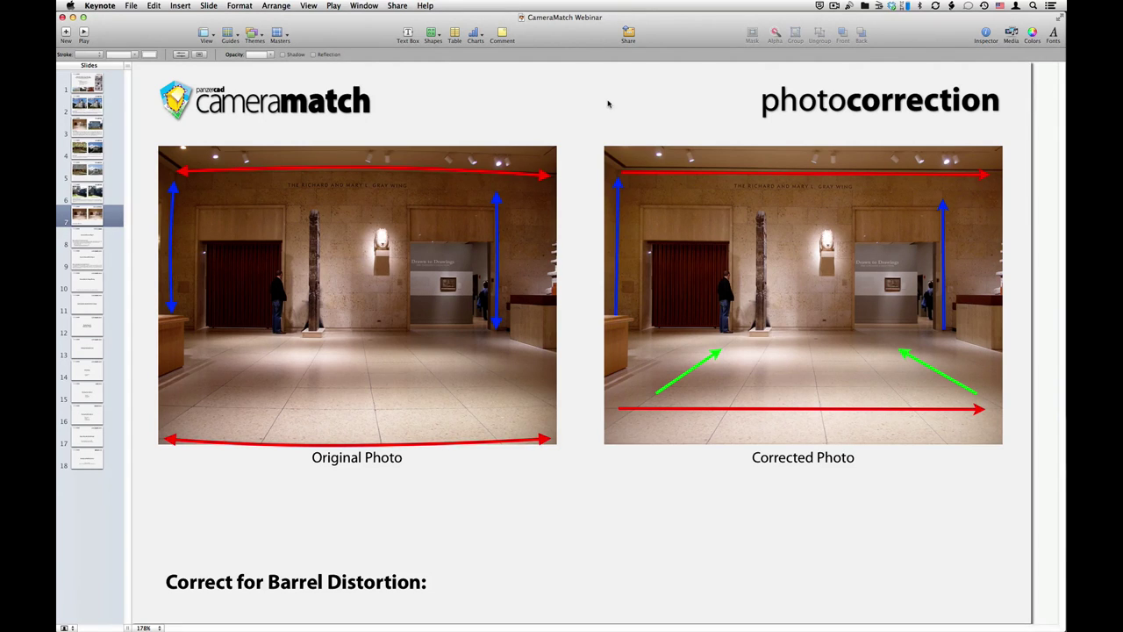
- Go to slide 8 about reference objects, then switch to the Parthenon photo in Preview
{"action": "left_click", "coordinate": [86, 239]}
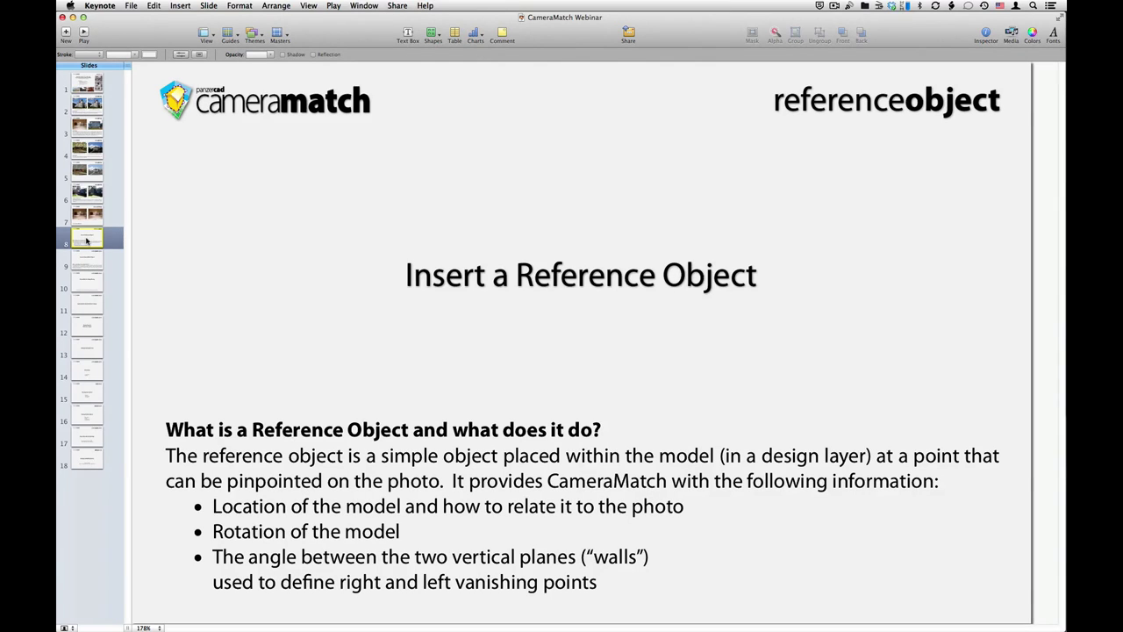
{"action": "left_click", "coordinate": [827, 190]}
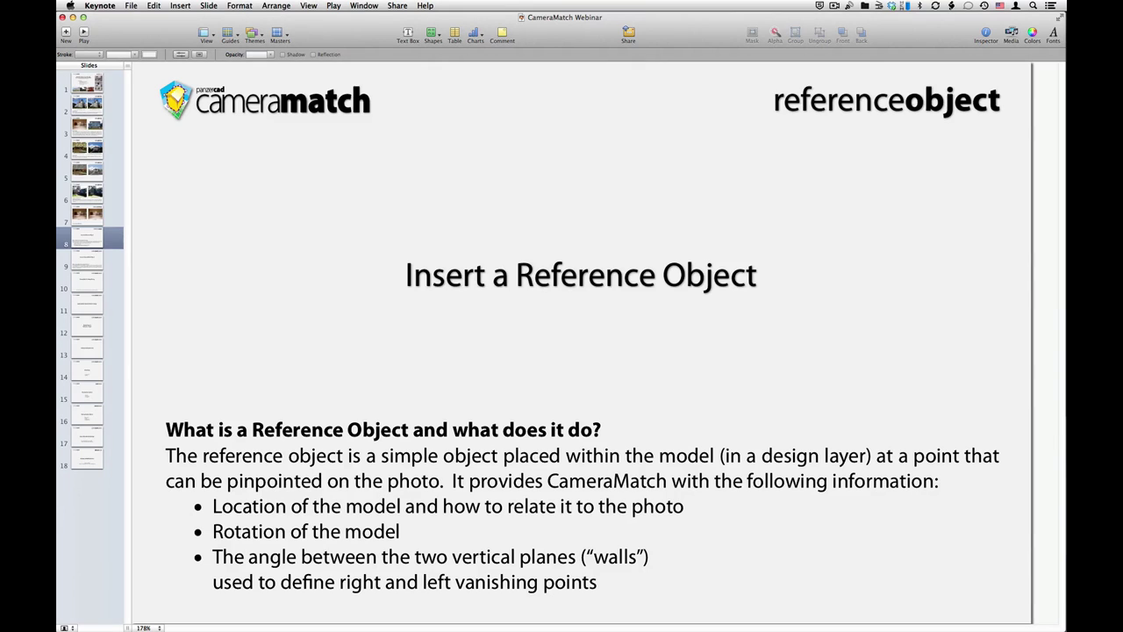
{"action": "key", "text": "super+Tab"}
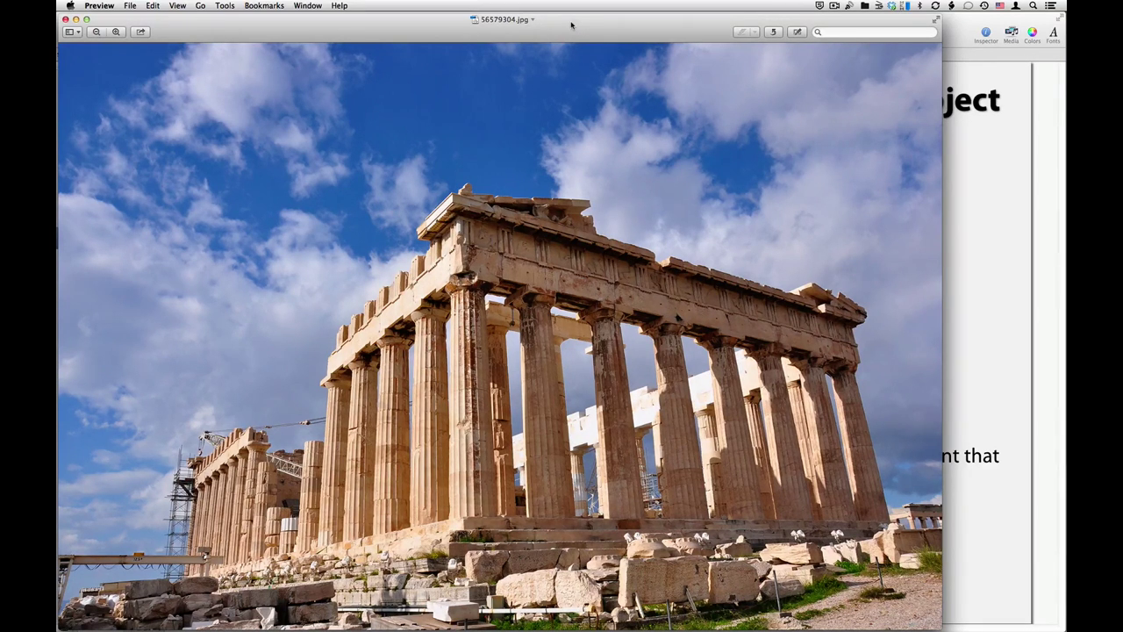
- Close the Preview window showing the Parthenon photo 56579304.jpg
{"action": "key", "text": "super+w"}
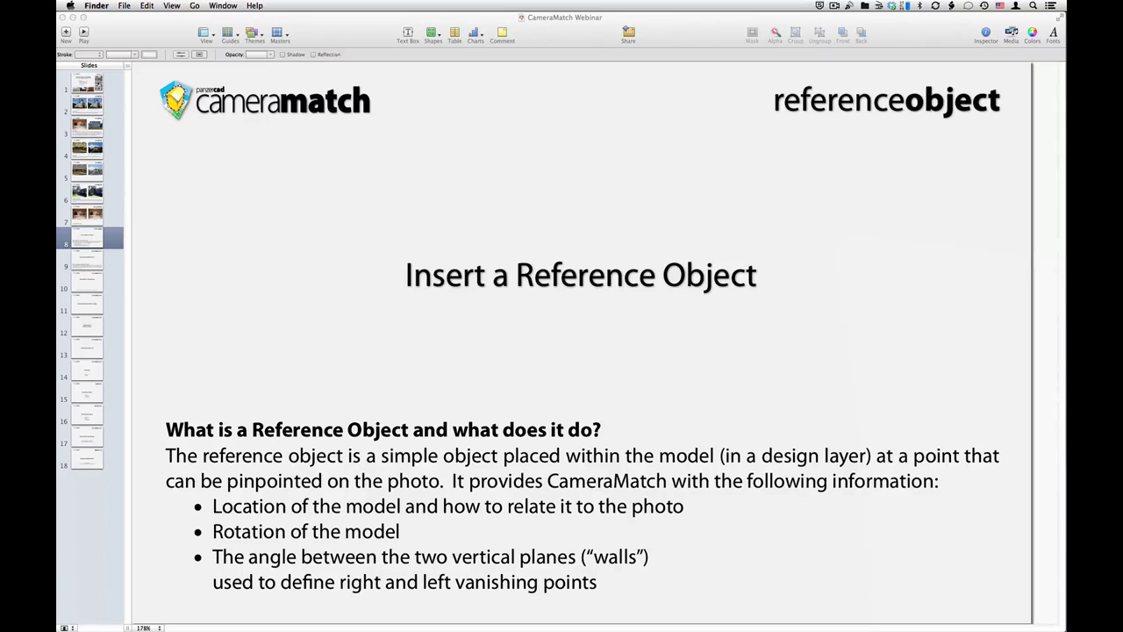
- Switch to Vectorworks' Untitled 12 drawing with the wireframe Parthenon model
{"action": "key", "text": "super+Tab"}
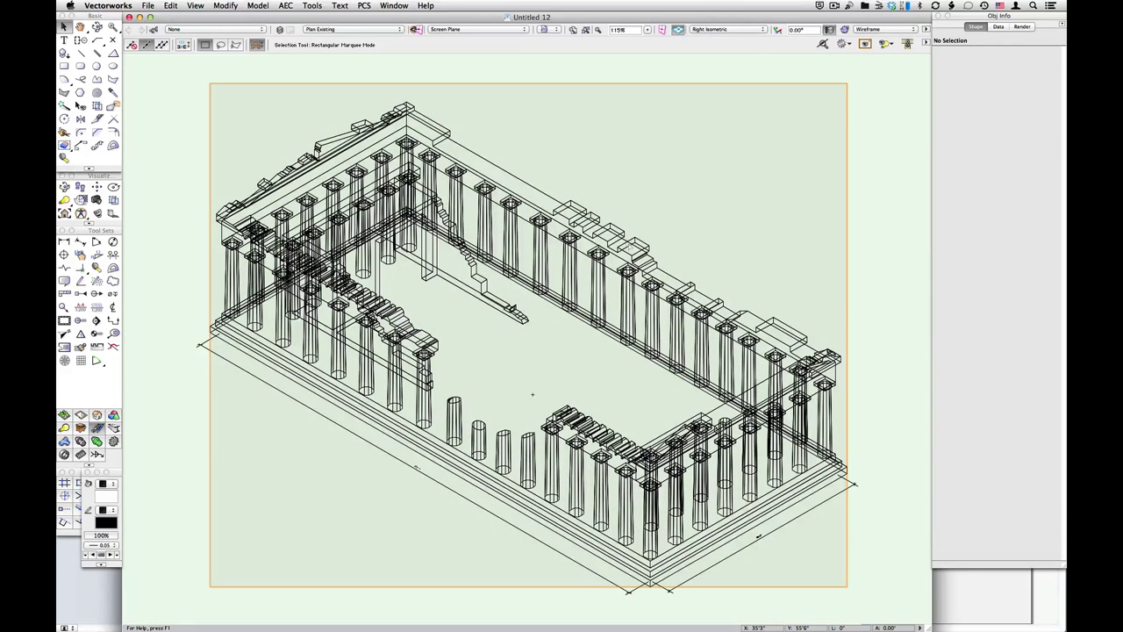
{"action": "left_click", "coordinate": [745, 238]}
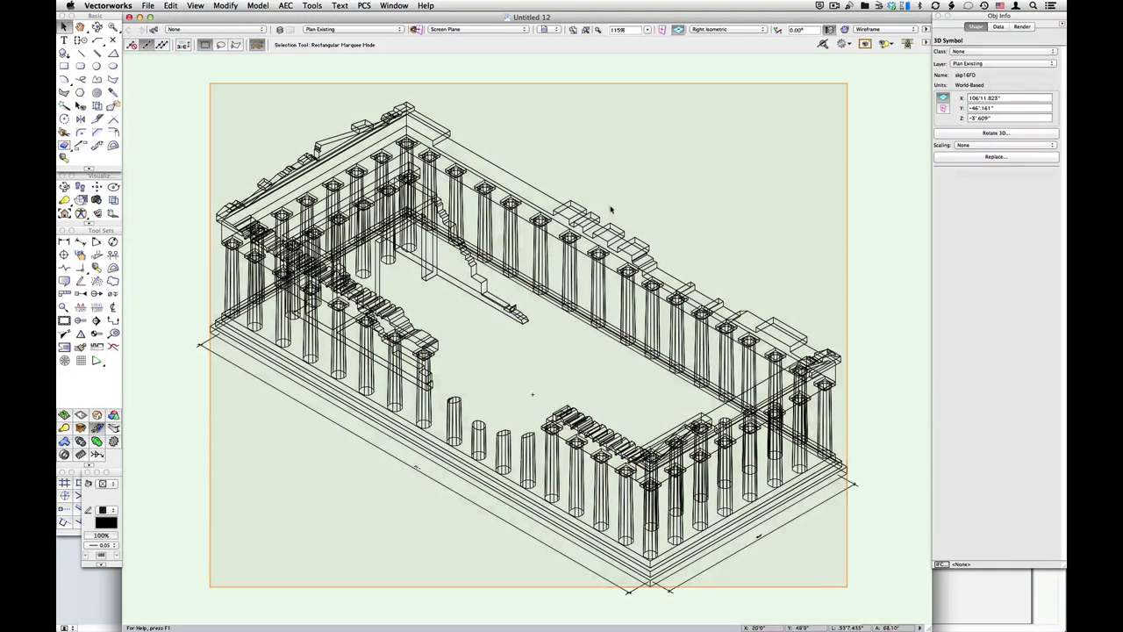
{"action": "left_click", "coordinate": [676, 207]}
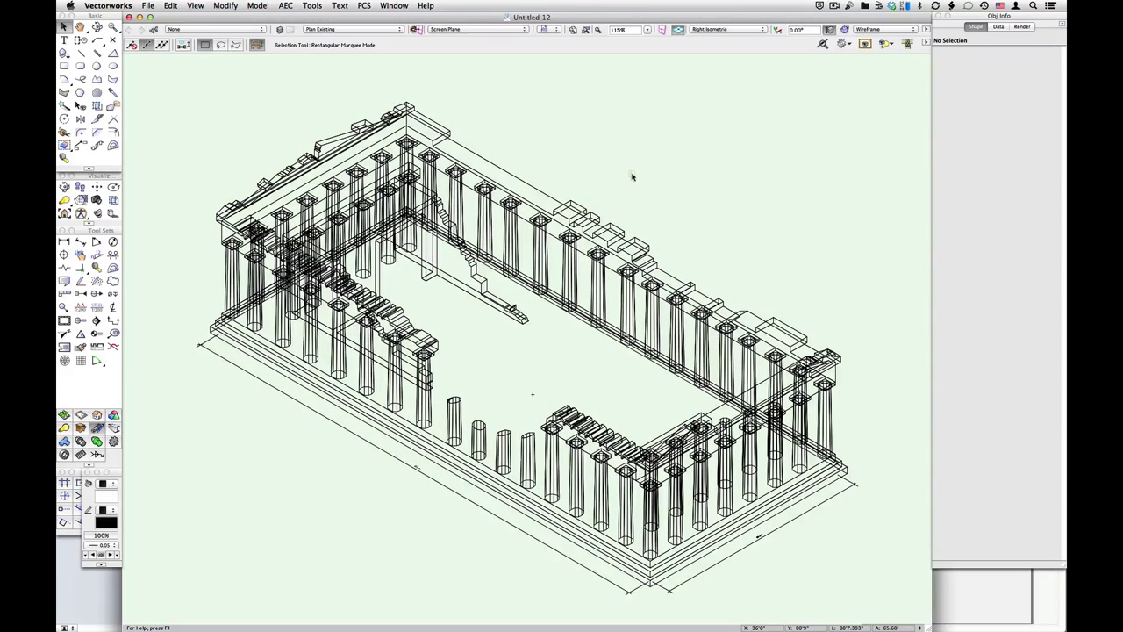
{"action": "key", "text": "super+5"}
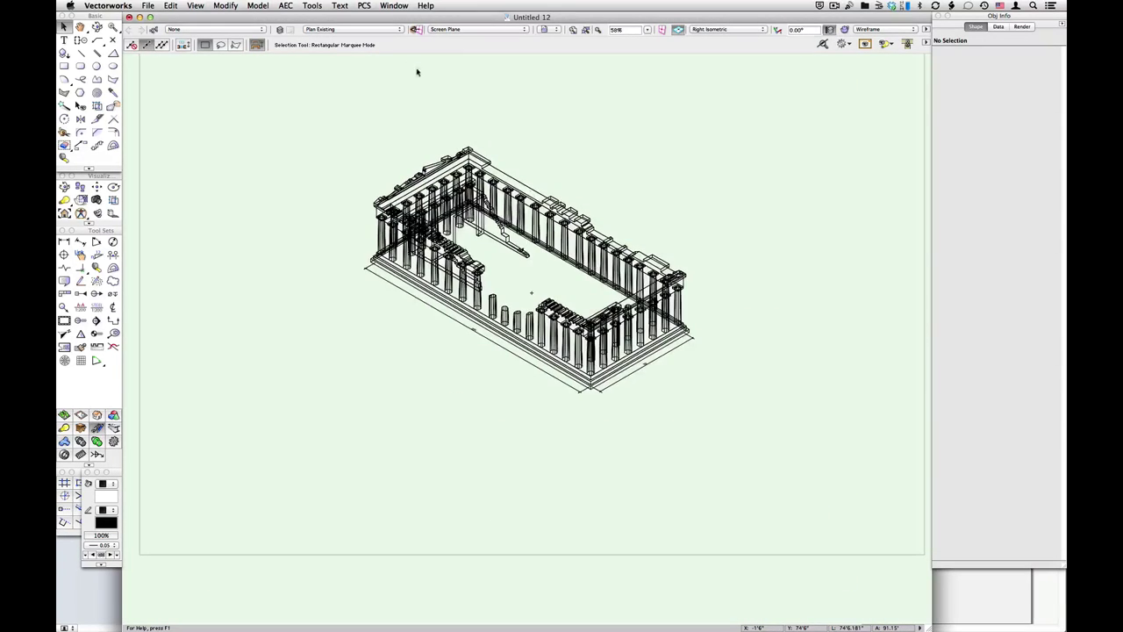
{"action": "left_click", "coordinate": [342, 30]}
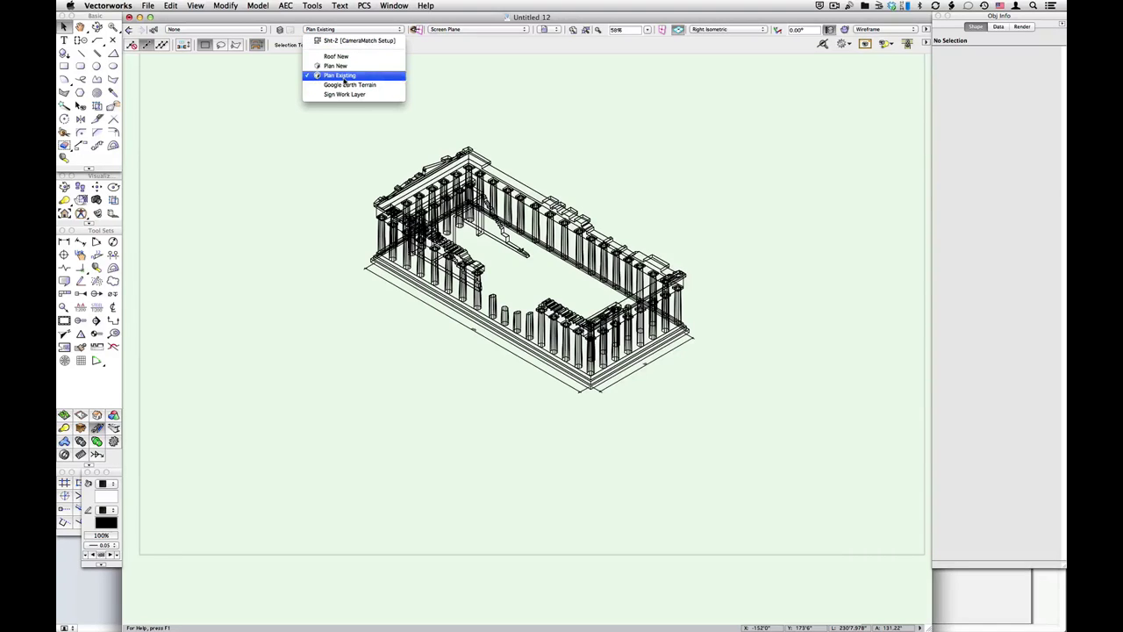
{"action": "left_click", "coordinate": [544, 124]}
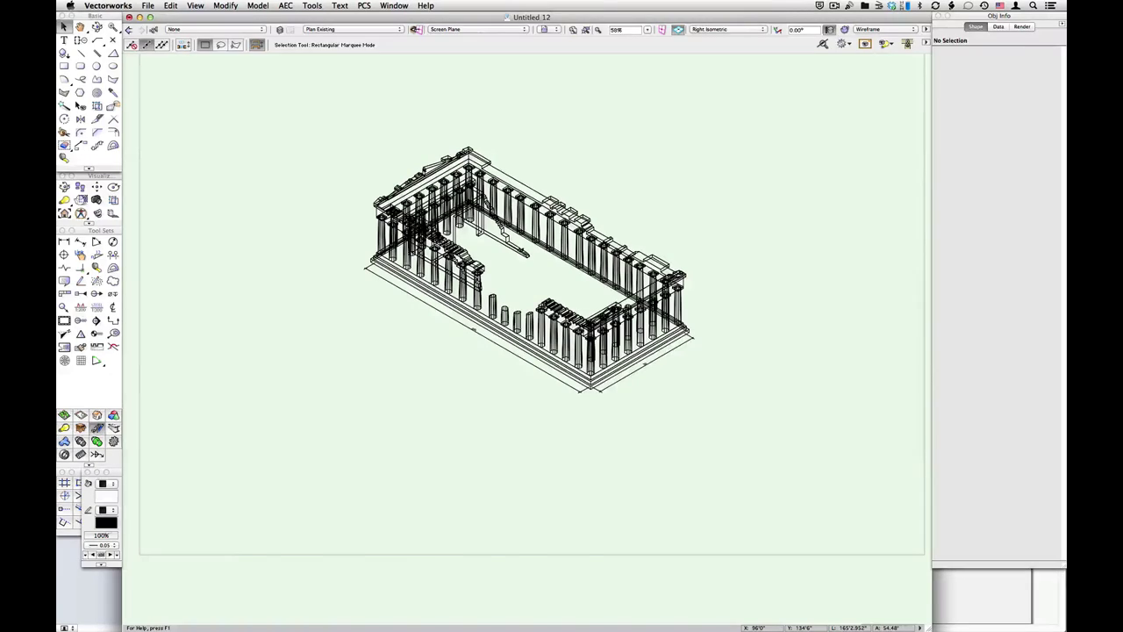
{"action": "key", "text": "super+Tab"}
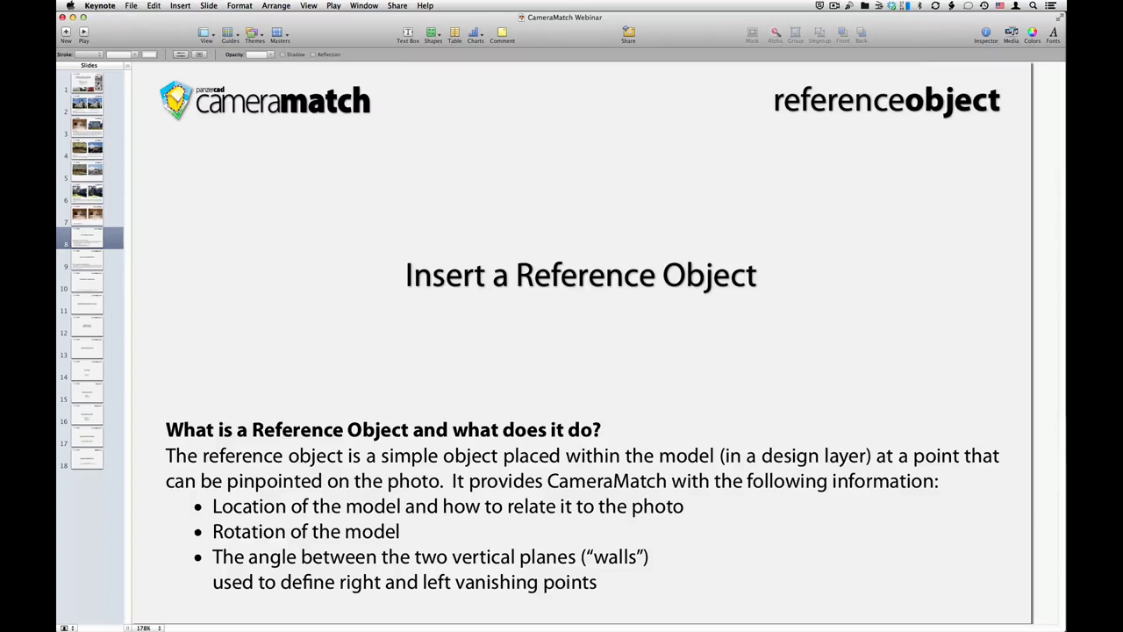
- Place the CameraMatch reference object CM RefPoint on the base's front corner, rotated 90° along the edge
{"action": "key", "text": "super+Tab"}
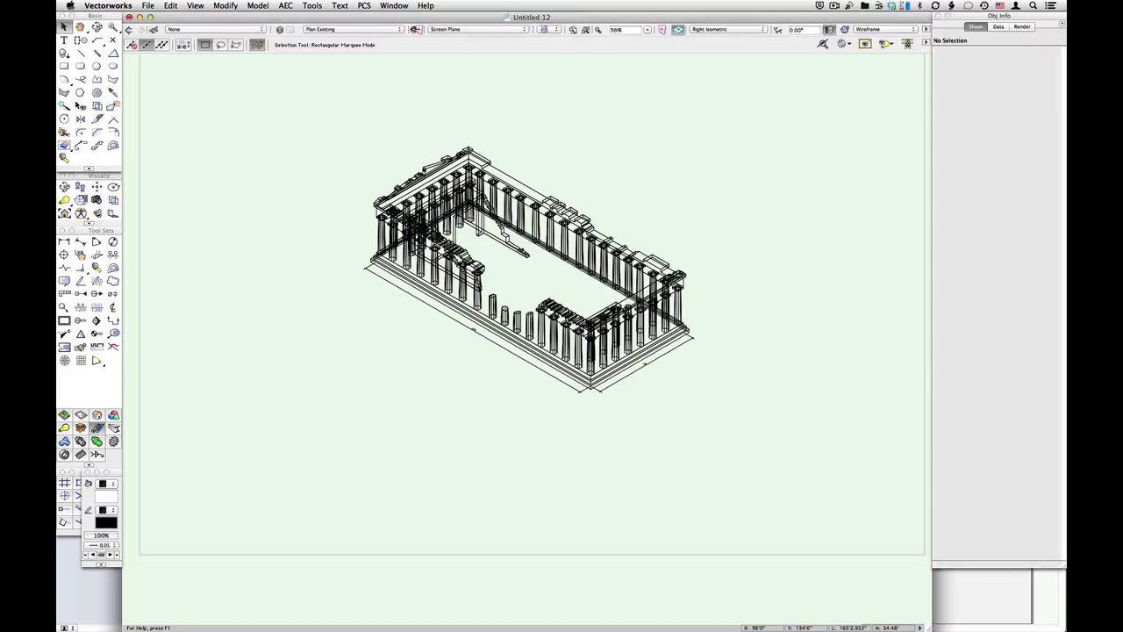
{"action": "scroll", "coordinate": [596, 383], "scroll_direction": "up", "scroll_amount": 8}
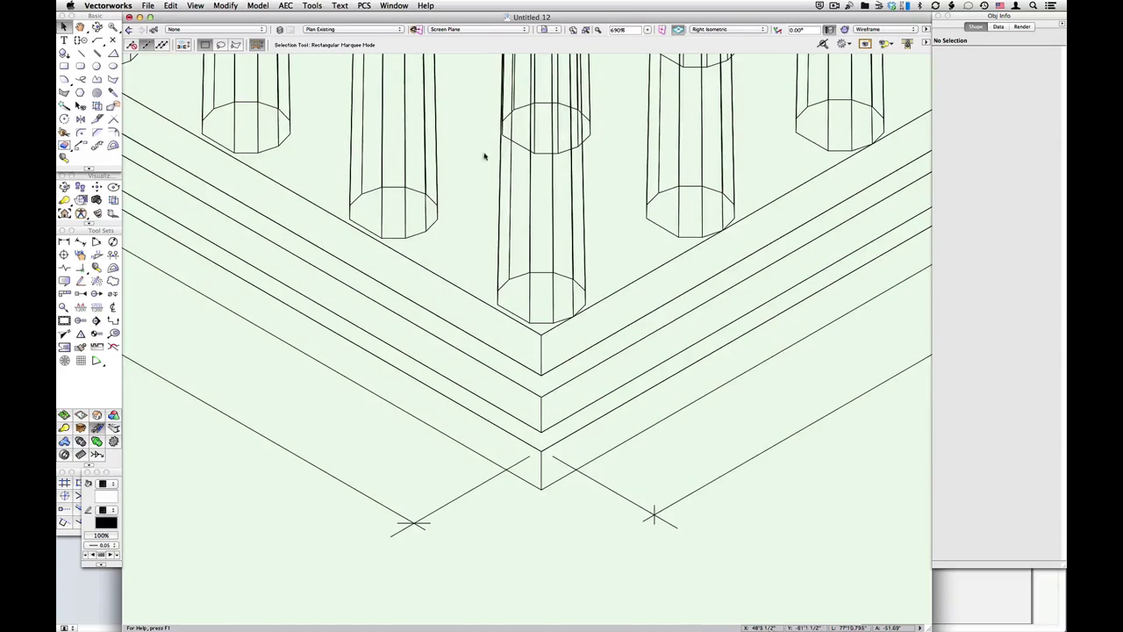
{"action": "left_click", "coordinate": [366, 6]}
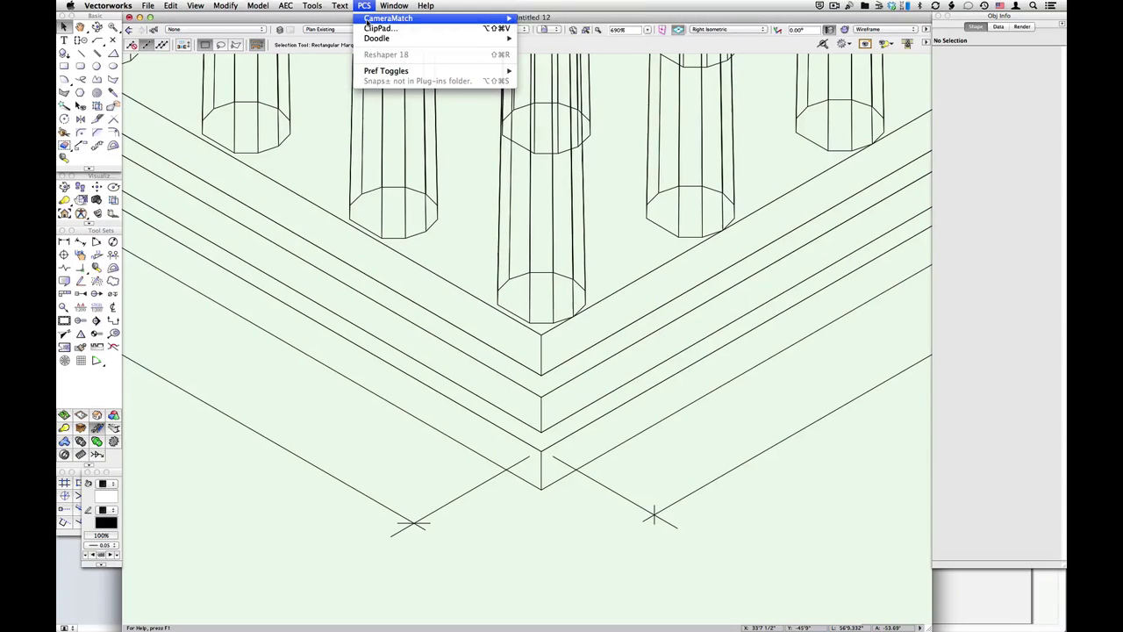
{"action": "mouse_move", "coordinate": [421, 18]}
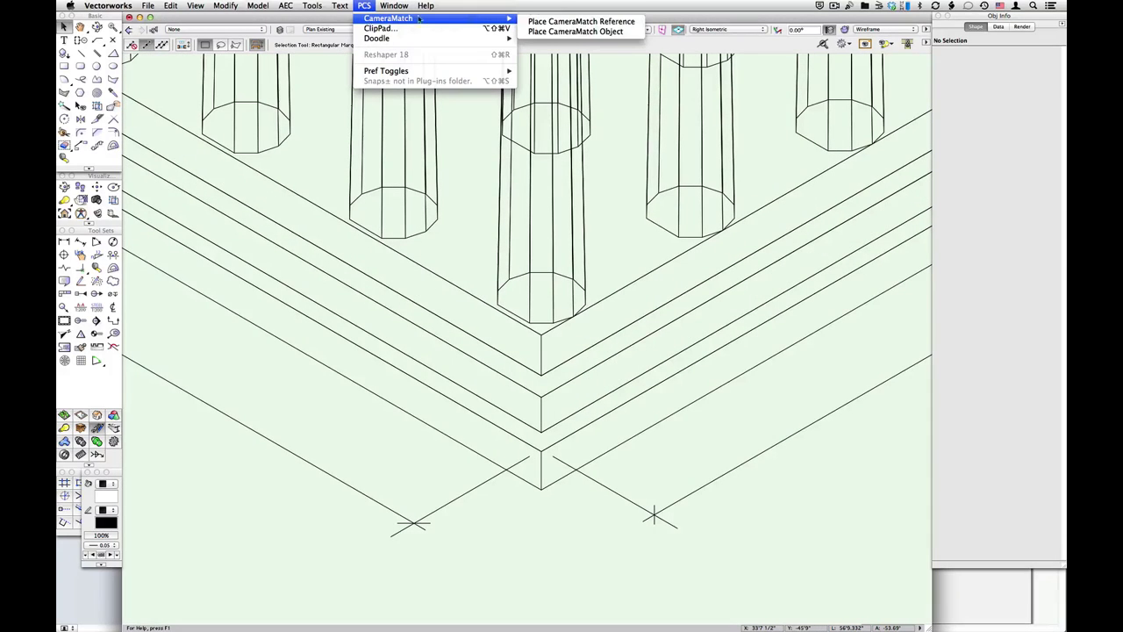
{"action": "left_click", "coordinate": [572, 21]}
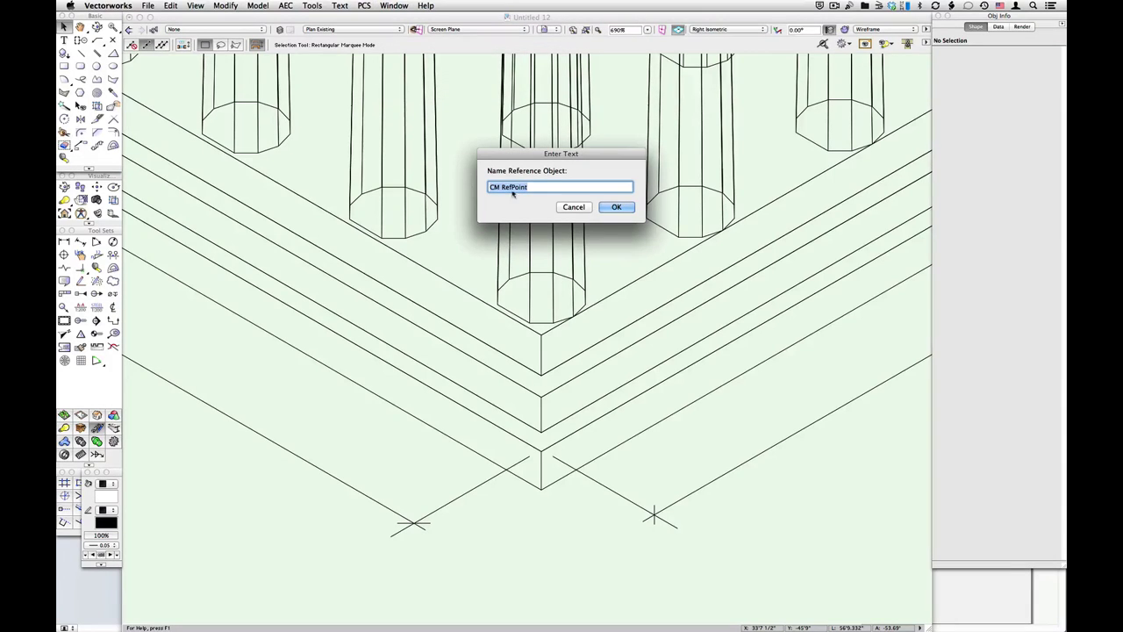
{"action": "left_click", "coordinate": [612, 207]}
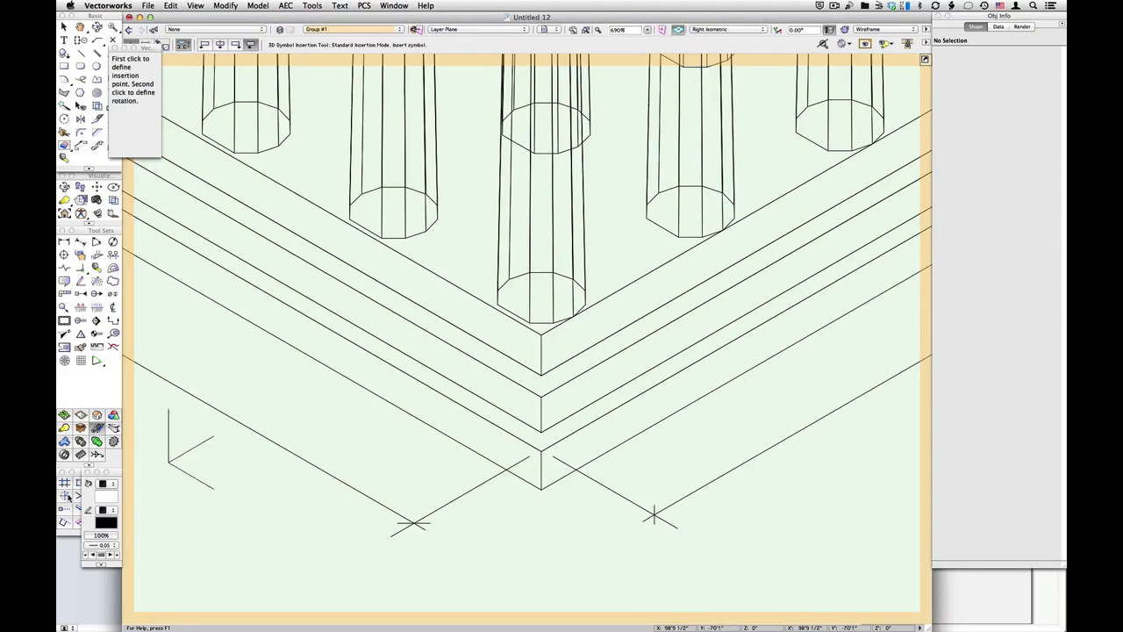
{"action": "left_click", "coordinate": [79, 483]}
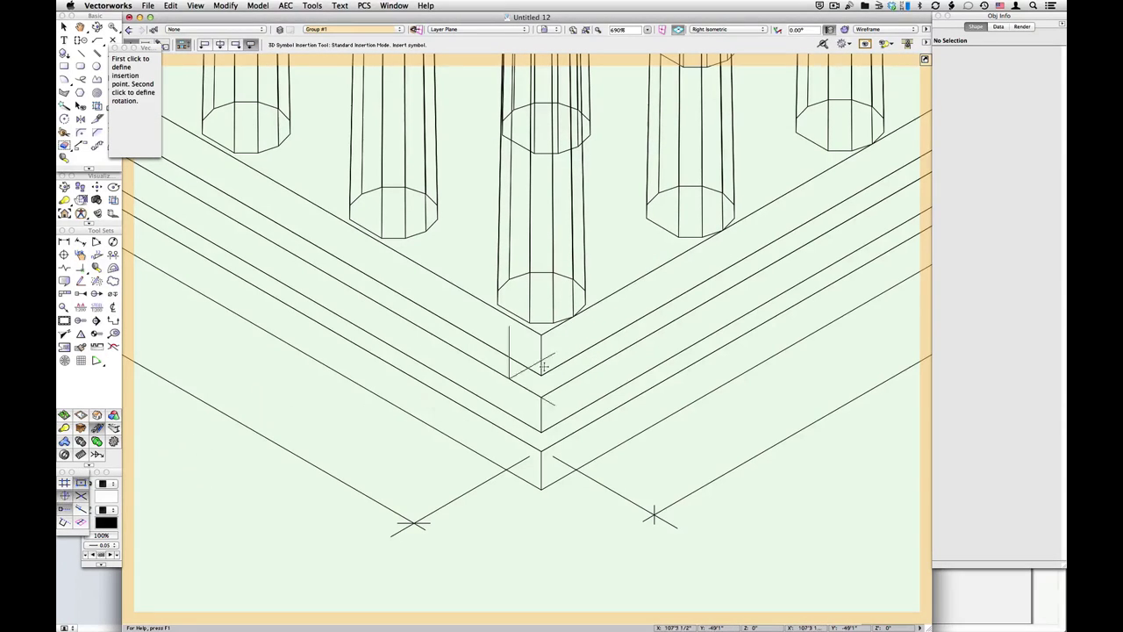
{"action": "left_click", "coordinate": [543, 334]}
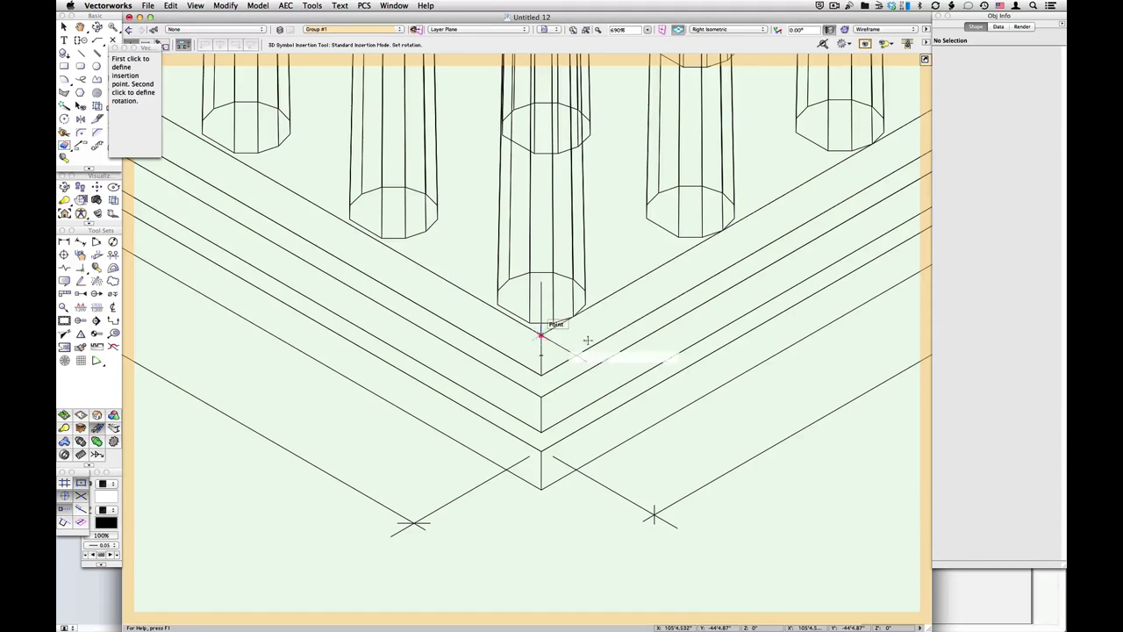
{"action": "left_click", "coordinate": [624, 283]}
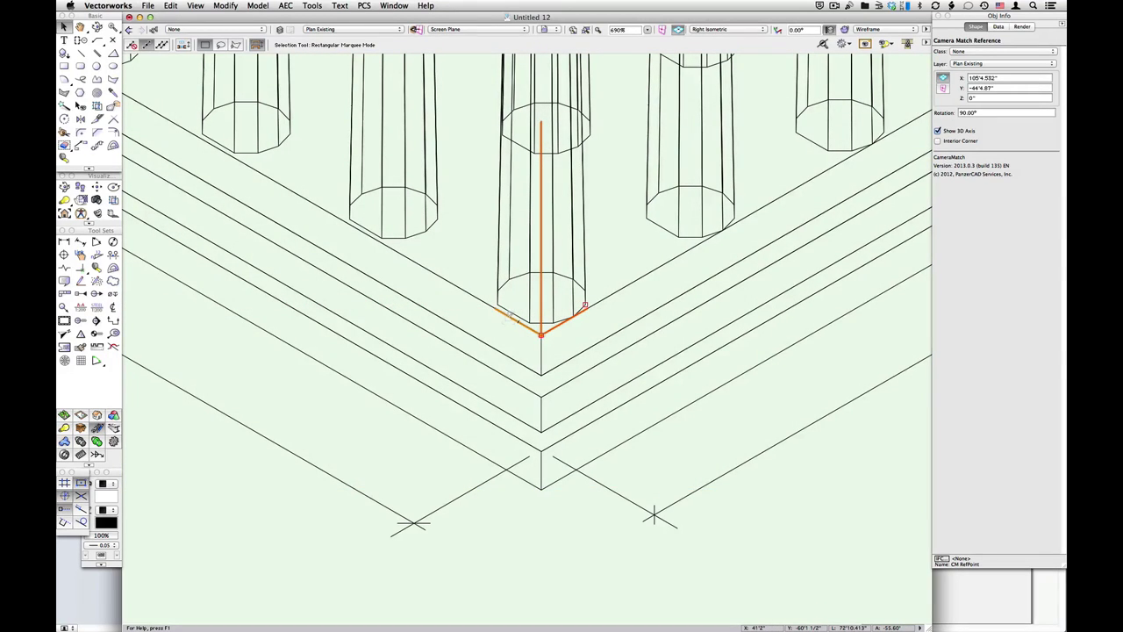
- Check the reference object's placement in Front, Right Isometric and Top/Plan views
{"action": "scroll", "coordinate": [561, 434], "scroll_direction": "down", "scroll_amount": 2}
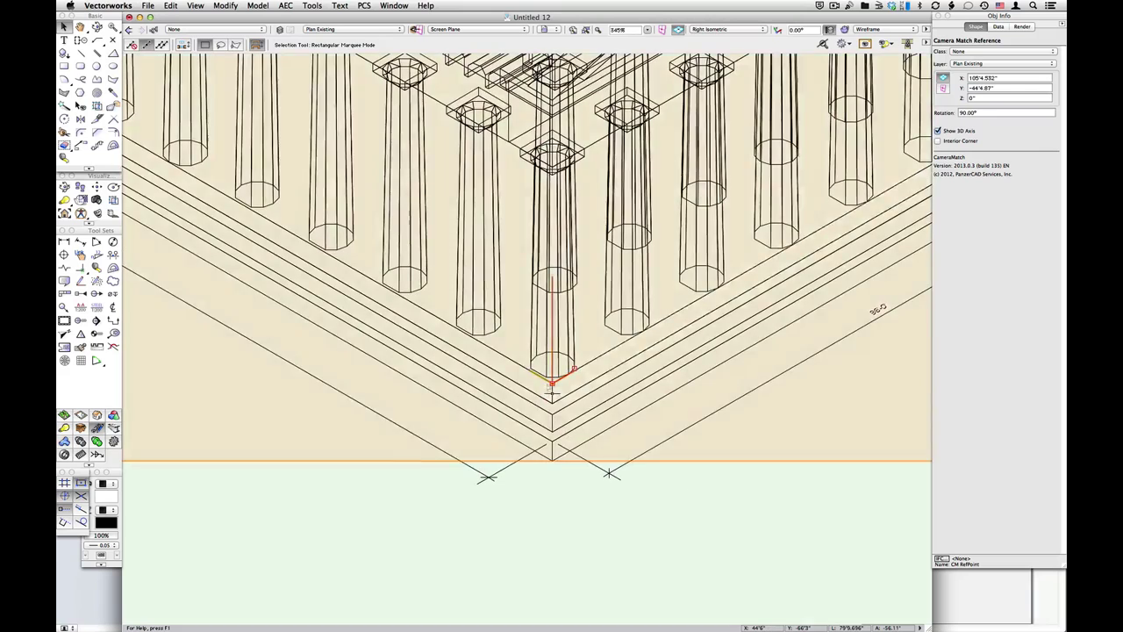
{"action": "key", "text": "2"}
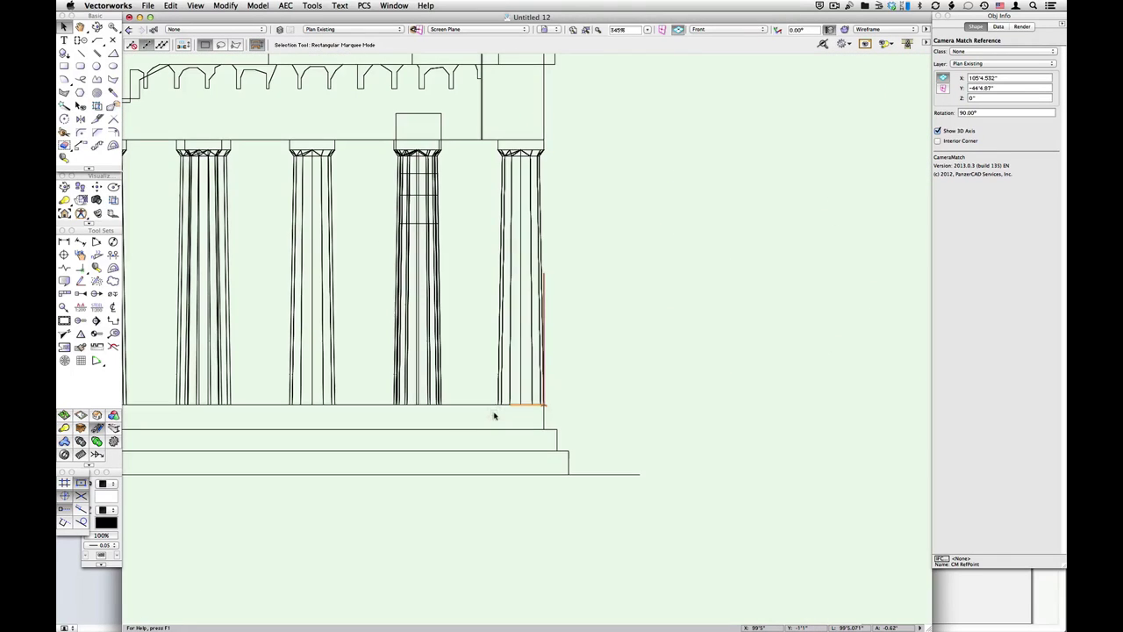
{"action": "scroll", "coordinate": [544, 405], "scroll_direction": "up", "scroll_amount": 3}
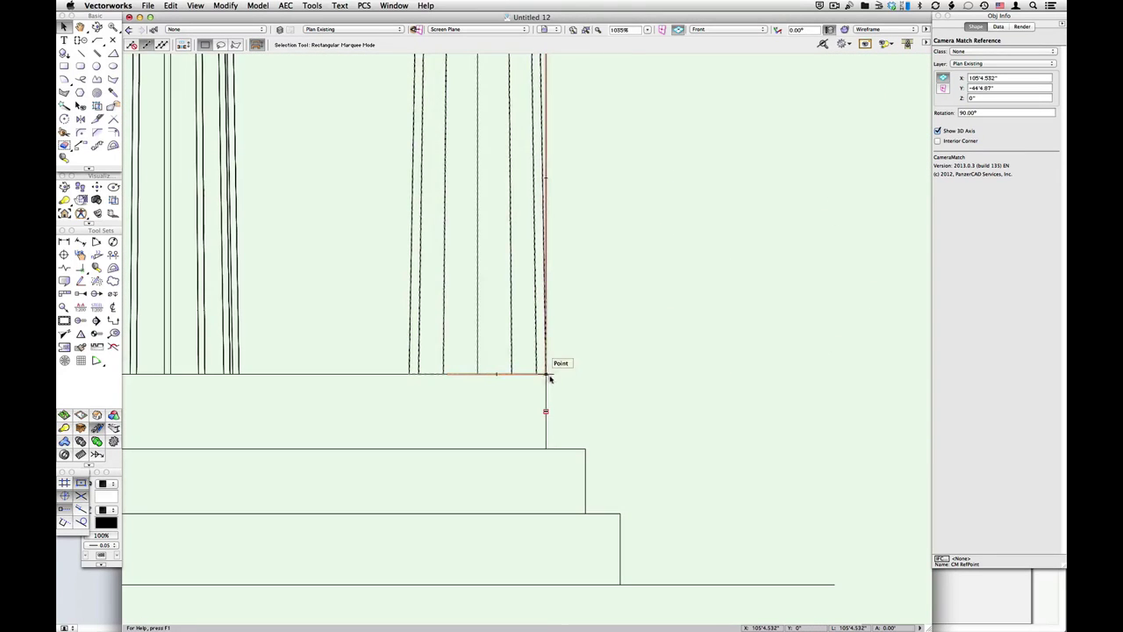
{"action": "scroll", "coordinate": [548, 379], "scroll_direction": "down", "scroll_amount": 2}
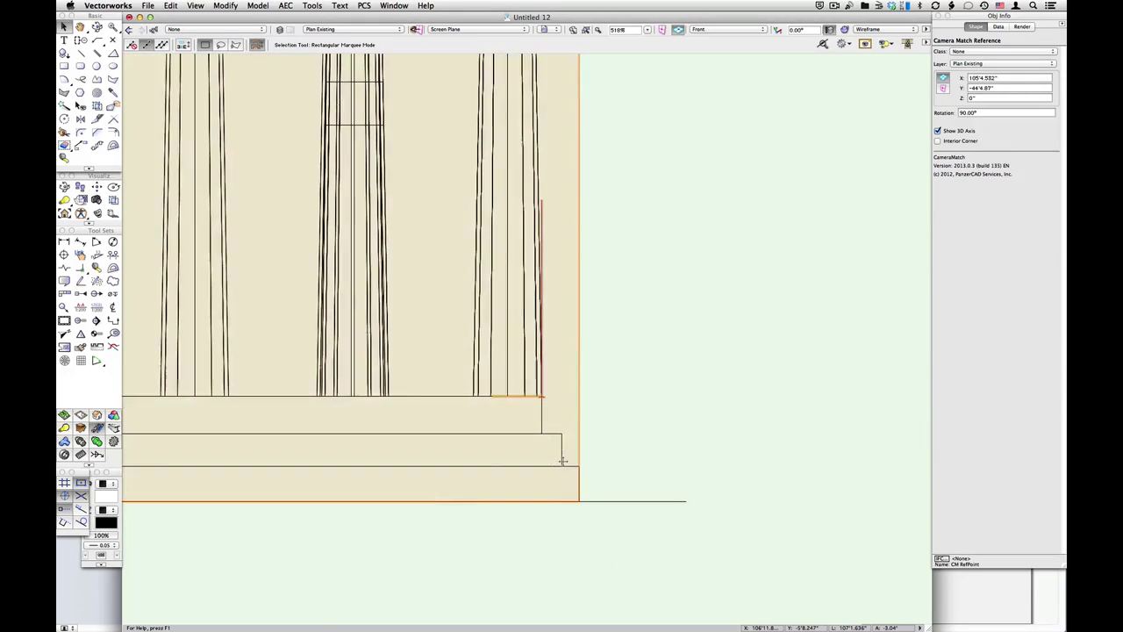
{"action": "key", "text": "3"}
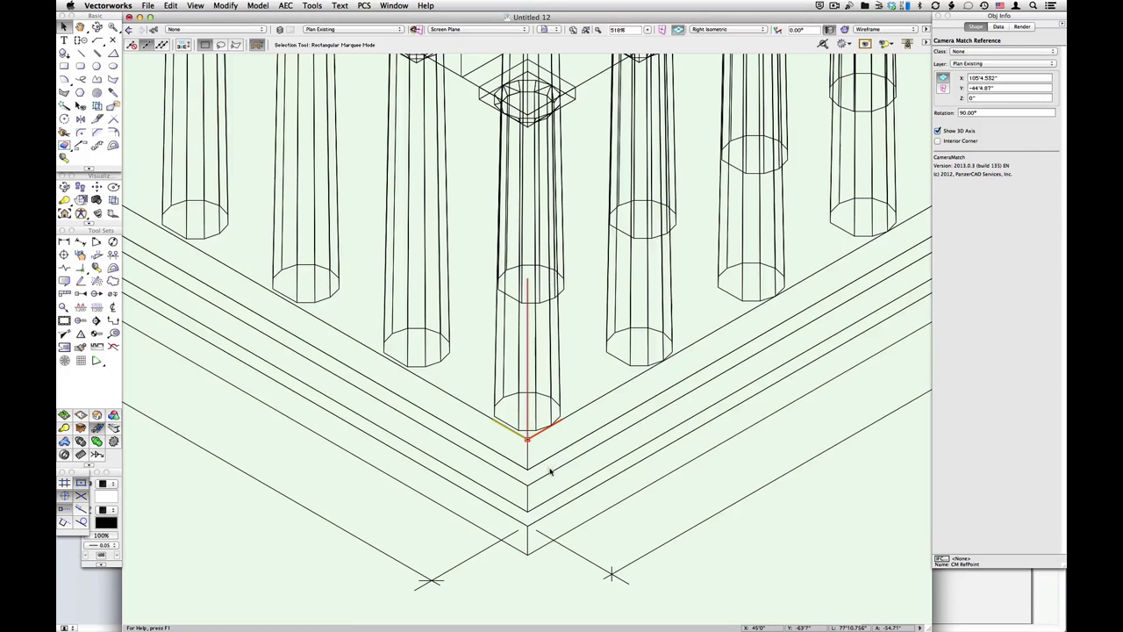
{"action": "key", "text": "0"}
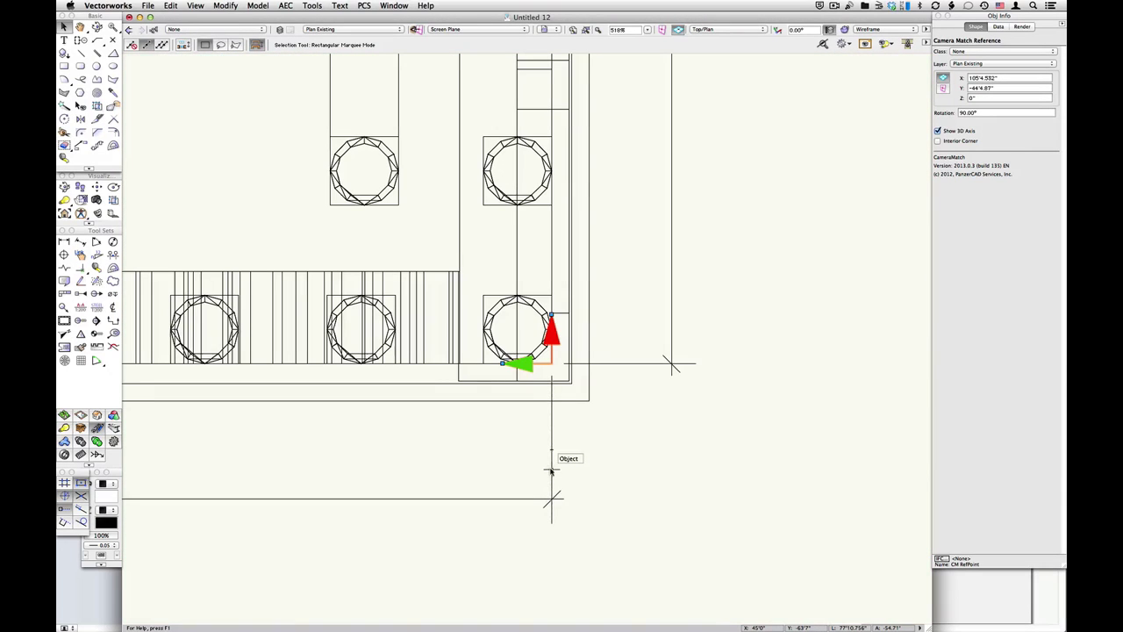
- Trial-move the reference object off the corner, deselect it, and zoom out over the temple plan
{"action": "left_click", "coordinate": [605, 409]}
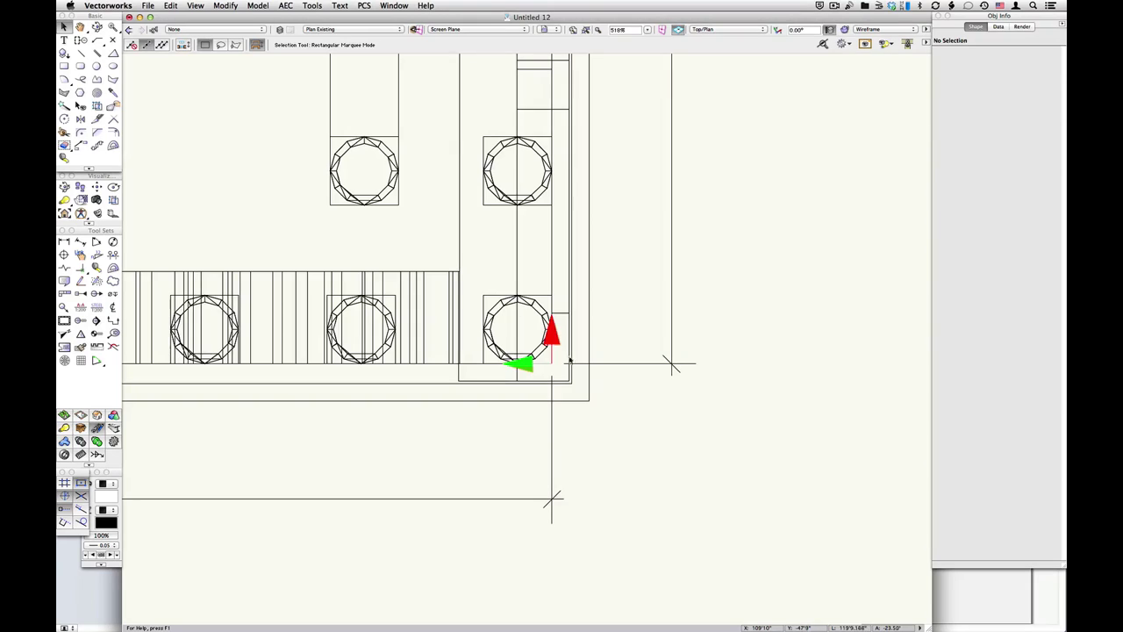
{"action": "left_click", "coordinate": [550, 316]}
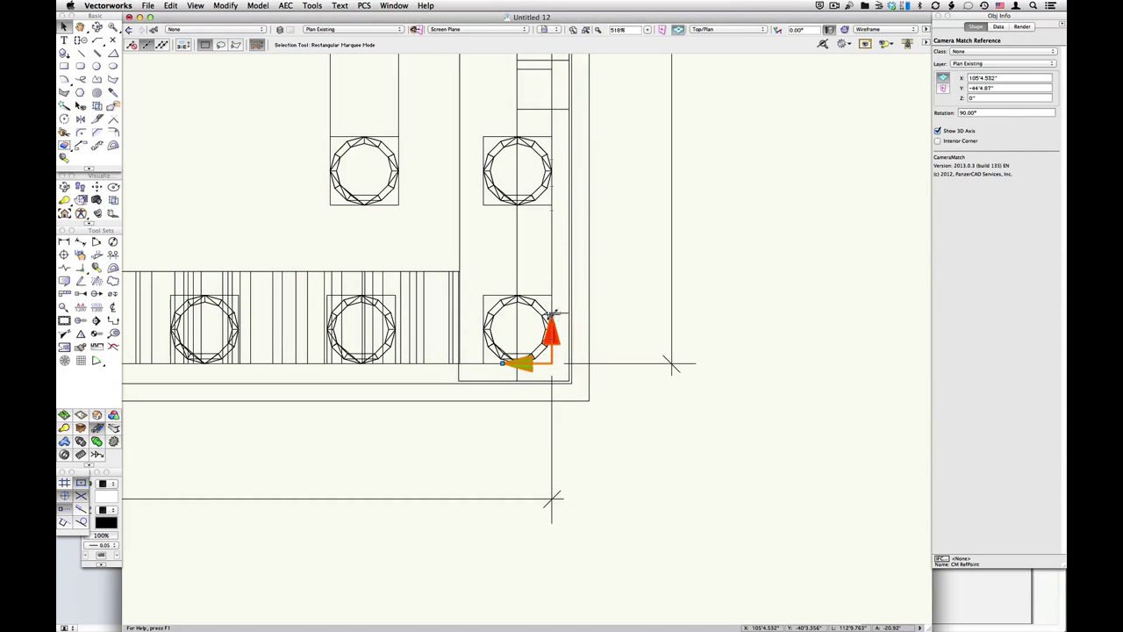
{"action": "left_click_drag", "start_coordinate": [553, 314], "coordinate": [504, 264]}
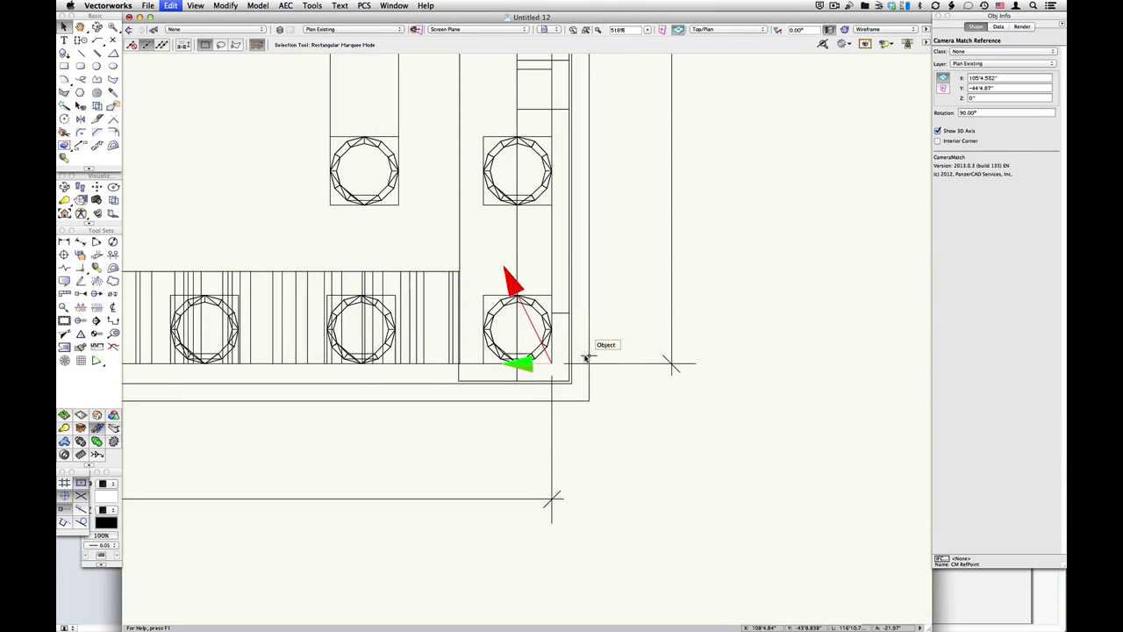
{"action": "left_click", "coordinate": [588, 355]}
{"action": "left_click", "coordinate": [735, 274]}
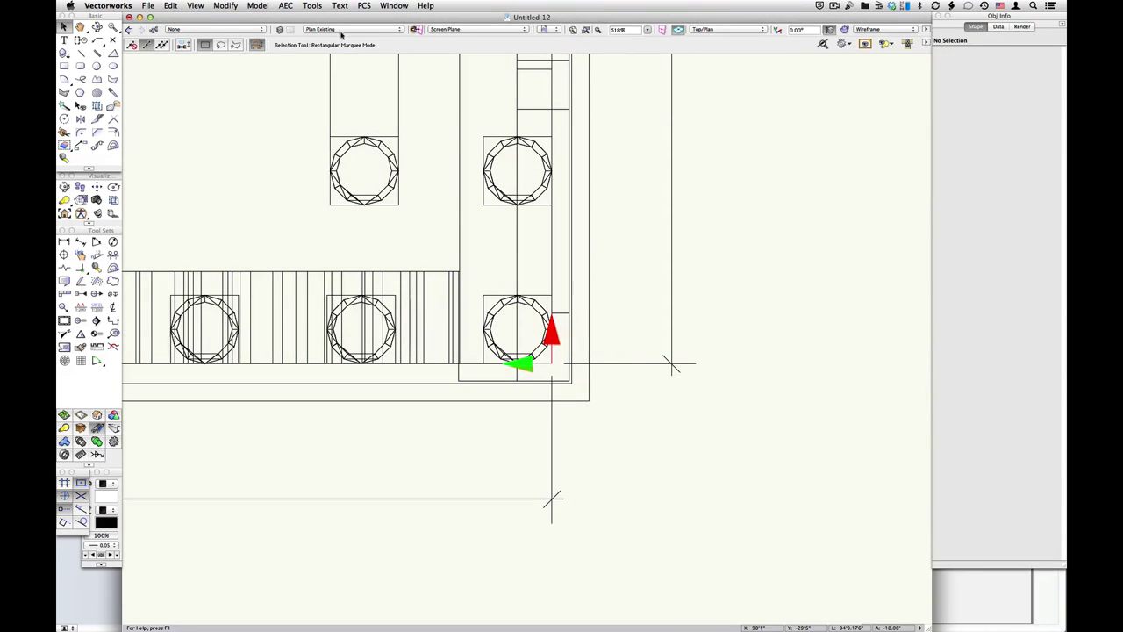
{"action": "scroll", "coordinate": [676, 407], "scroll_direction": "down", "scroll_amount": 4}
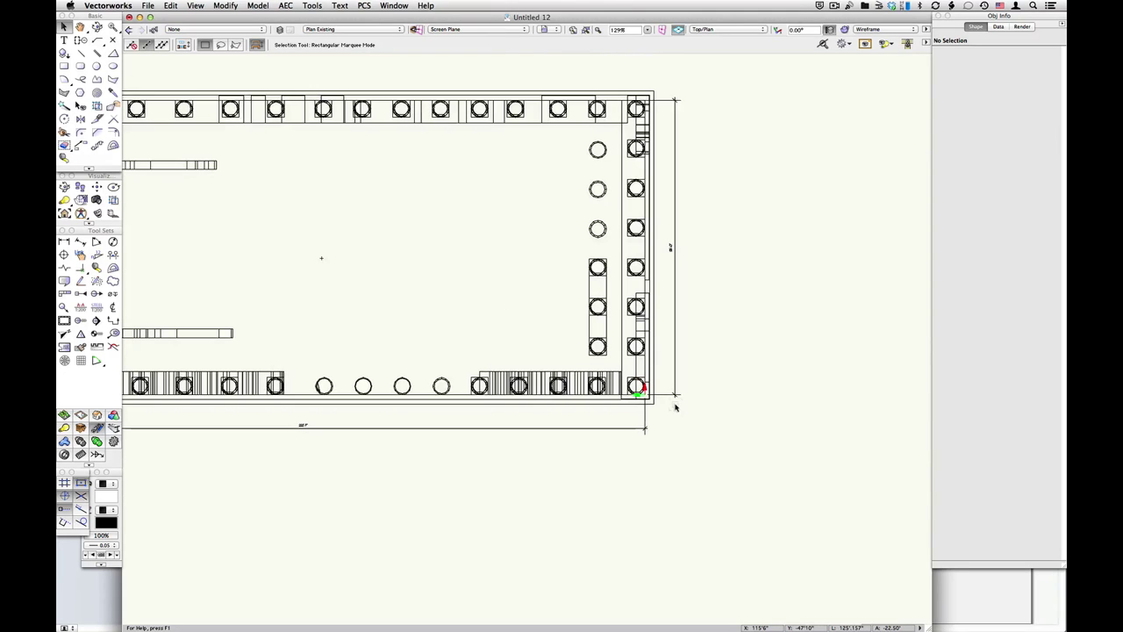
- Switch to sheet Sht-2 [CameraMatch Setup] and bring the whole sheet into view
{"action": "left_click", "coordinate": [341, 29]}
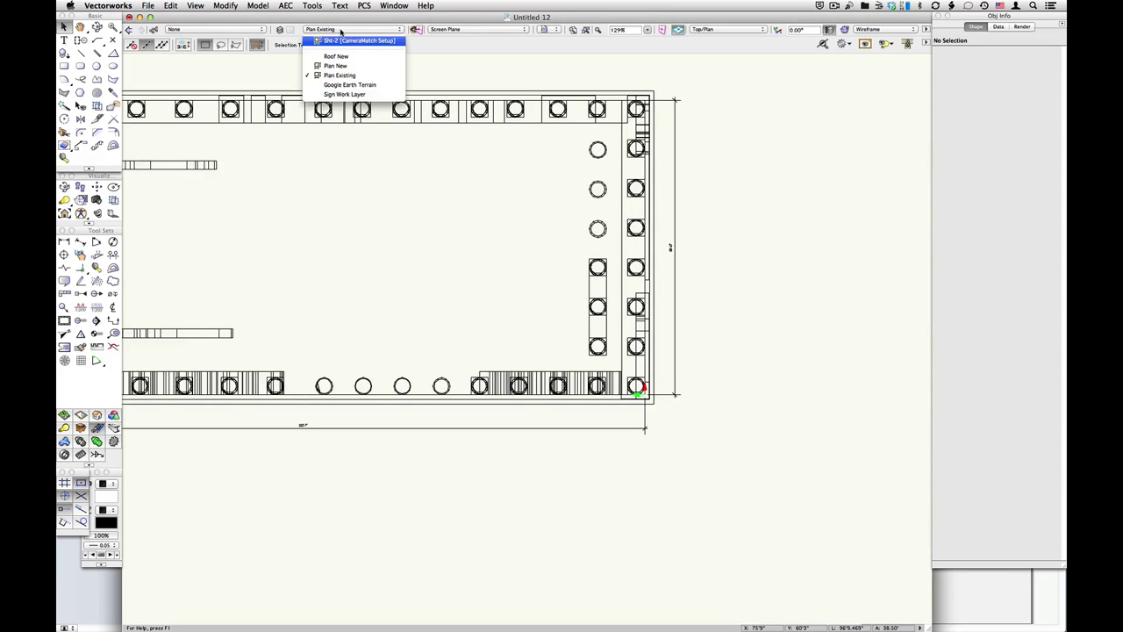
{"action": "left_click", "coordinate": [351, 42]}
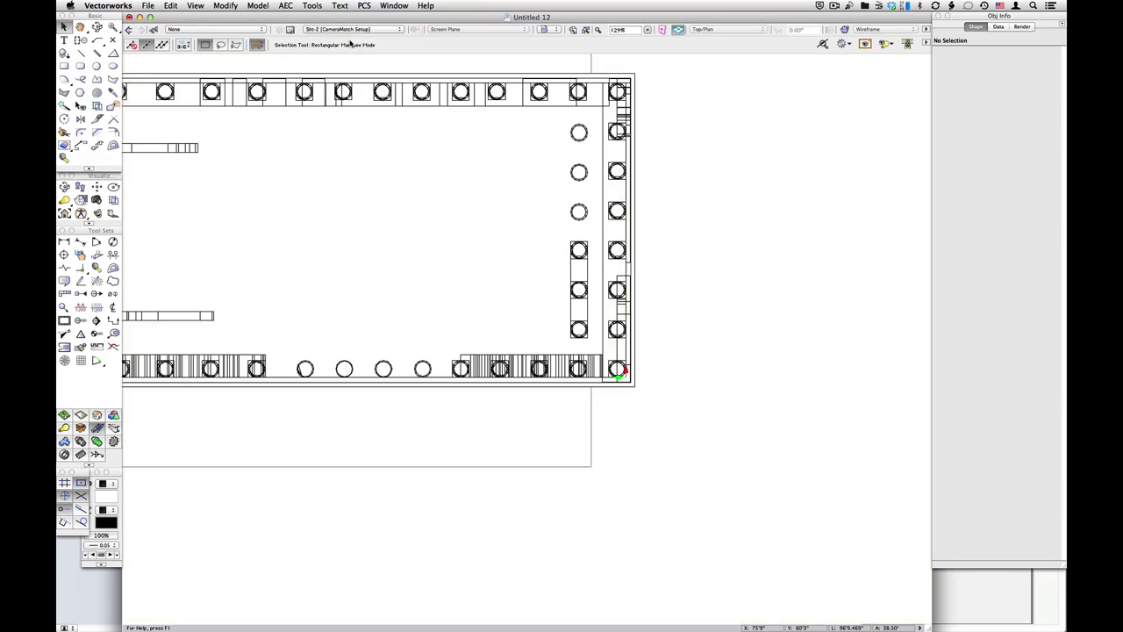
{"action": "mouse_move", "coordinate": [538, 439]}
{"action": "middle_mouse_down"}
{"action": "mouse_move", "coordinate": [661, 531]}
{"action": "mouse_move", "coordinate": [733, 511]}
{"action": "middle_mouse_up"}
- Make the viewport show only the Plan Existing layer
{"action": "left_click", "coordinate": [734, 451]}
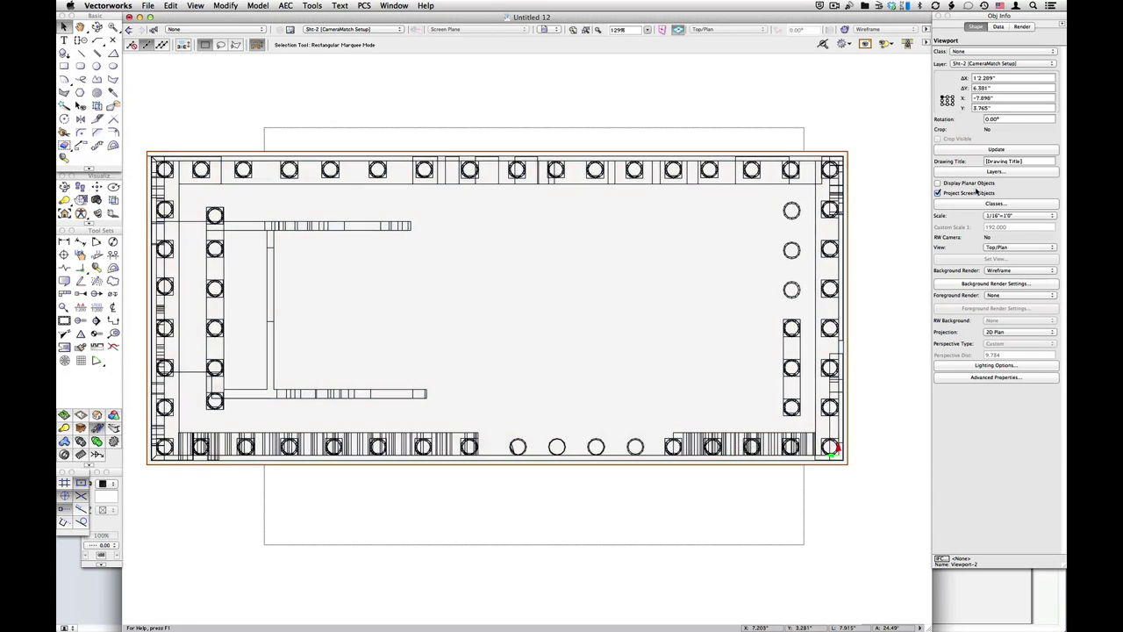
{"action": "left_click", "coordinate": [994, 171]}
{"action": "left_click", "coordinate": [822, 240]}
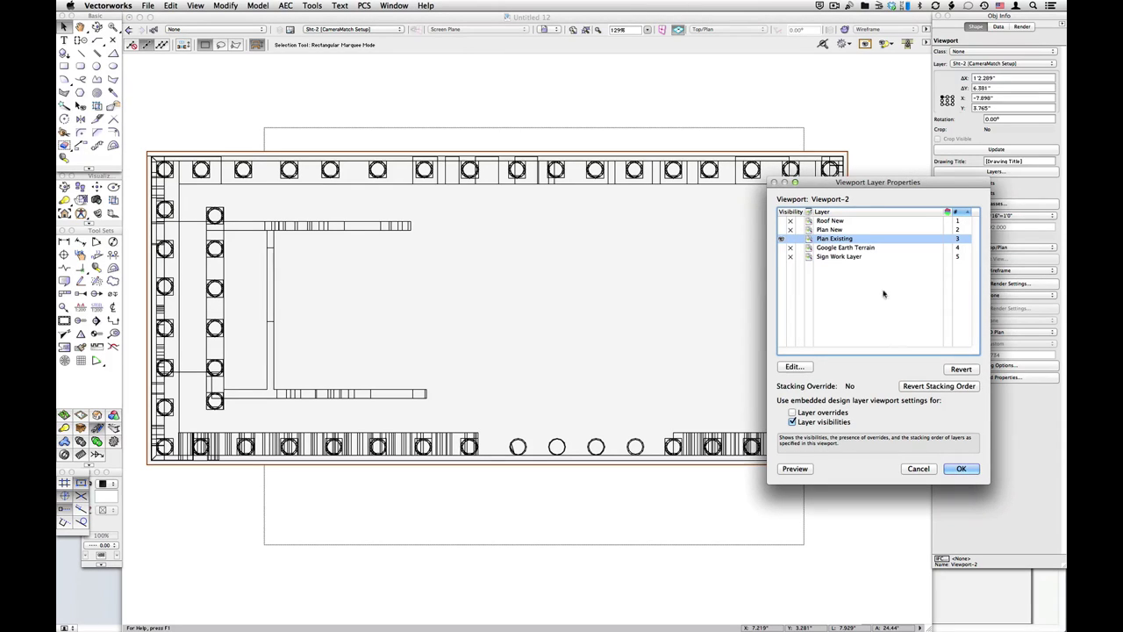
{"action": "left_click", "coordinate": [960, 469]}
{"action": "left_click", "coordinate": [767, 477]}
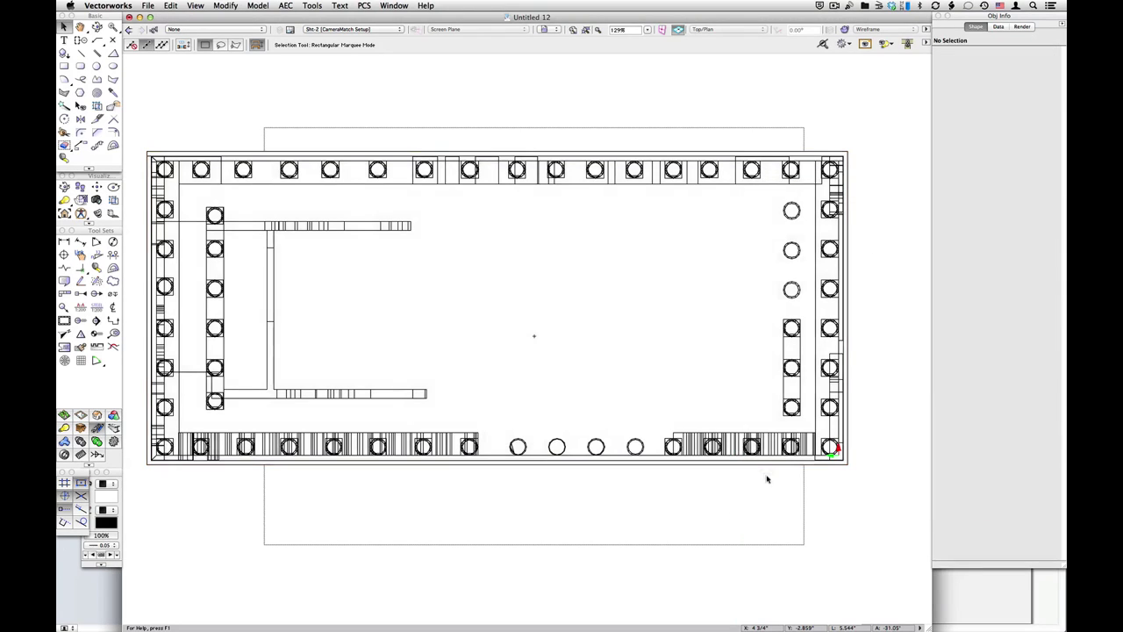
{"action": "left_click", "coordinate": [753, 446]}
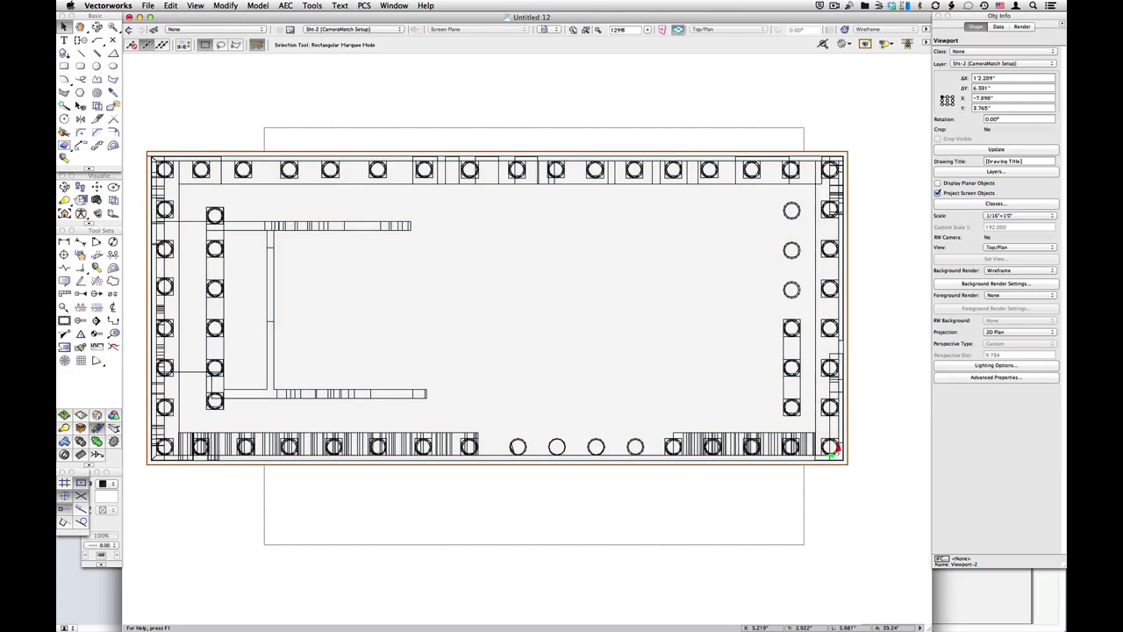
- Show slide 9, Insert a CameraMatch Object, in Keynote, then return to Vectorworks
{"action": "key", "text": "super+Tab"}
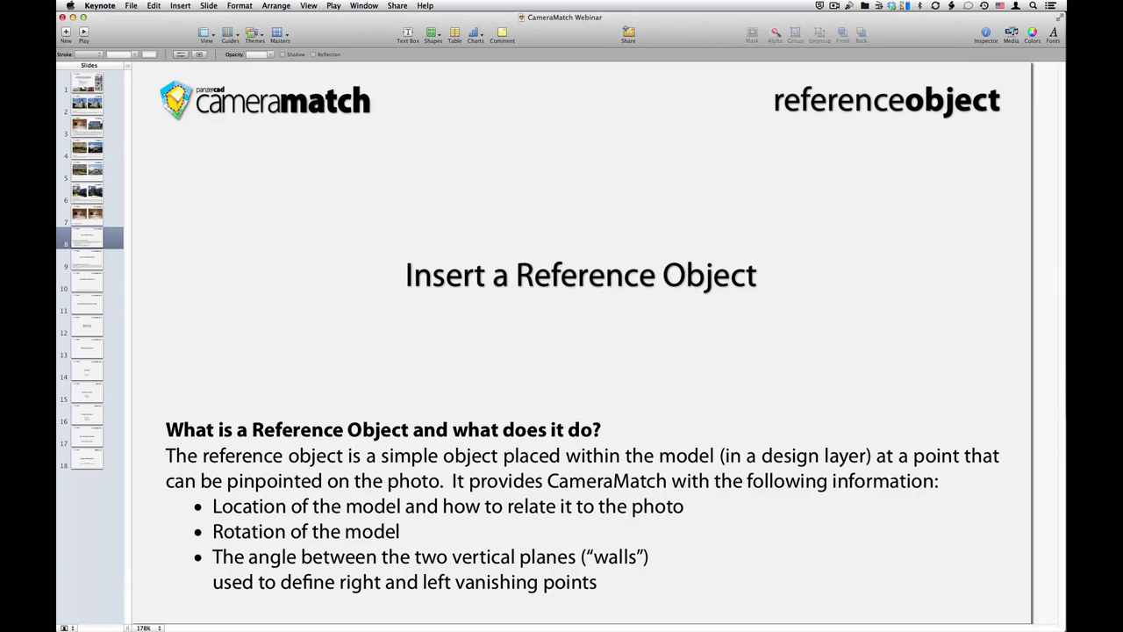
{"action": "left_click", "coordinate": [83, 263]}
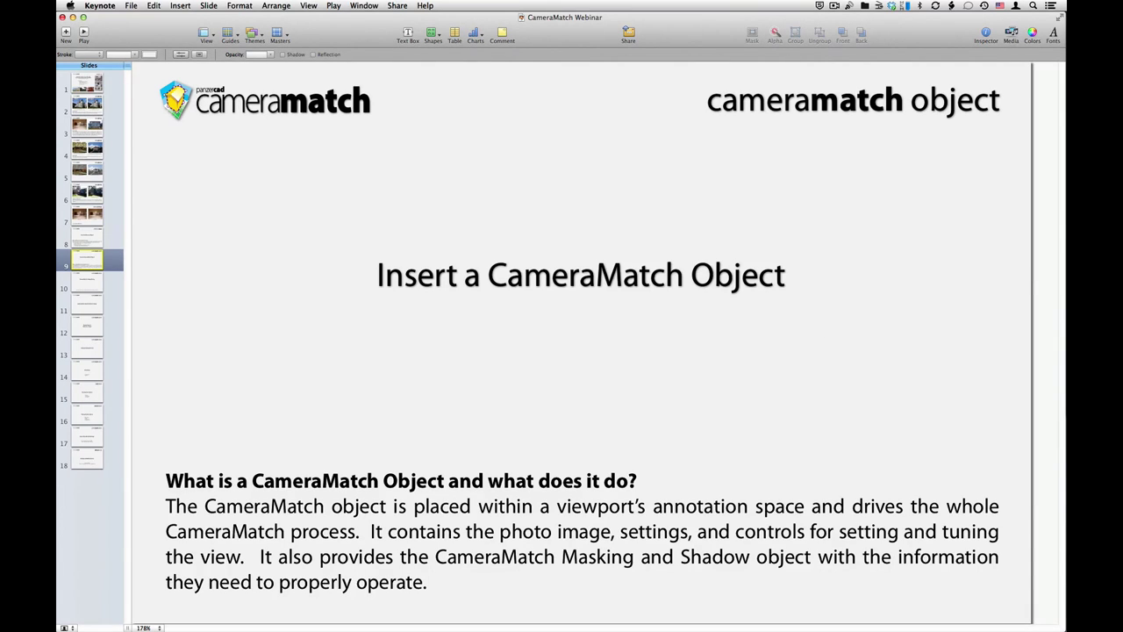
{"action": "key", "text": "super+Tab"}
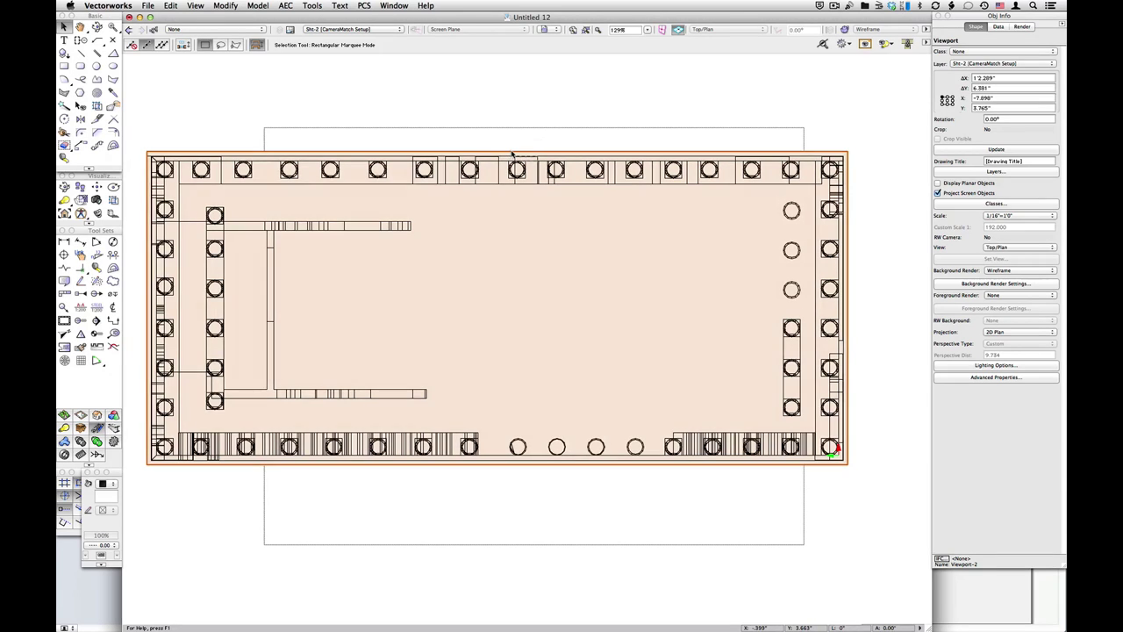
- Enter the viewport's annotation space and start Place CameraMatch Object from the CameraMatch menu
{"action": "double_click", "coordinate": [513, 154]}
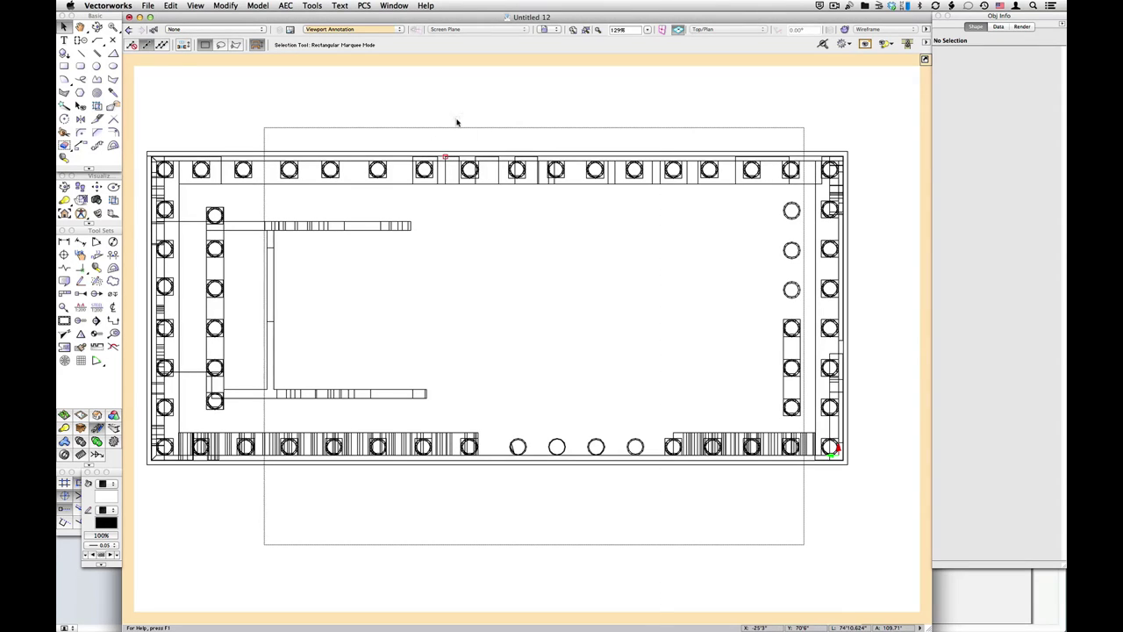
{"action": "left_click", "coordinate": [365, 5]}
{"action": "mouse_move", "coordinate": [378, 20]}
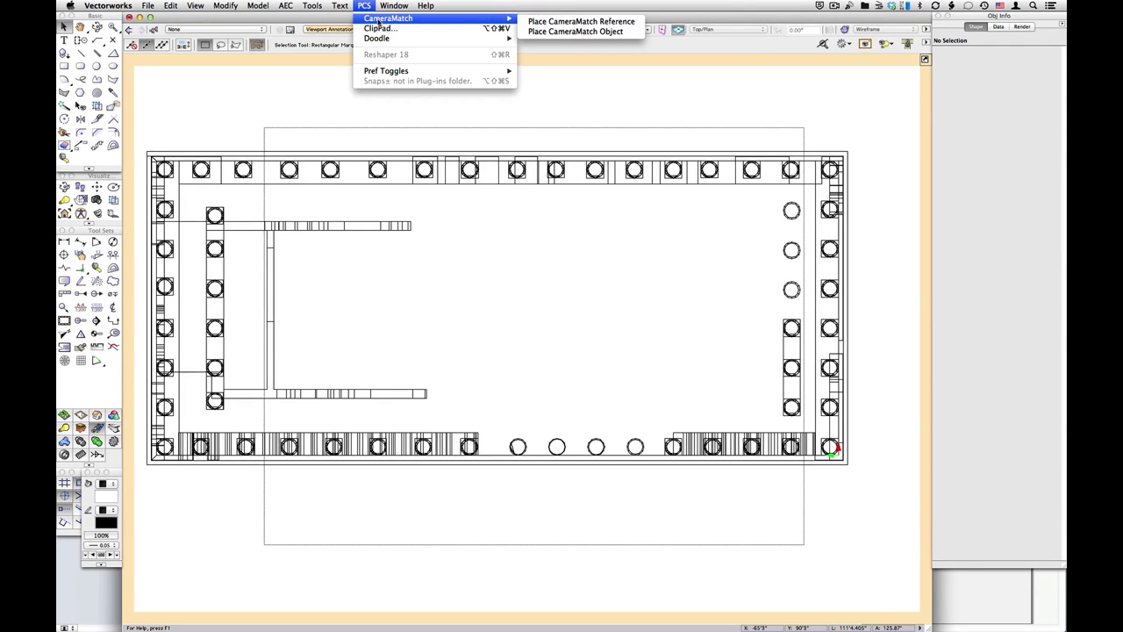
{"action": "left_click", "coordinate": [569, 33]}
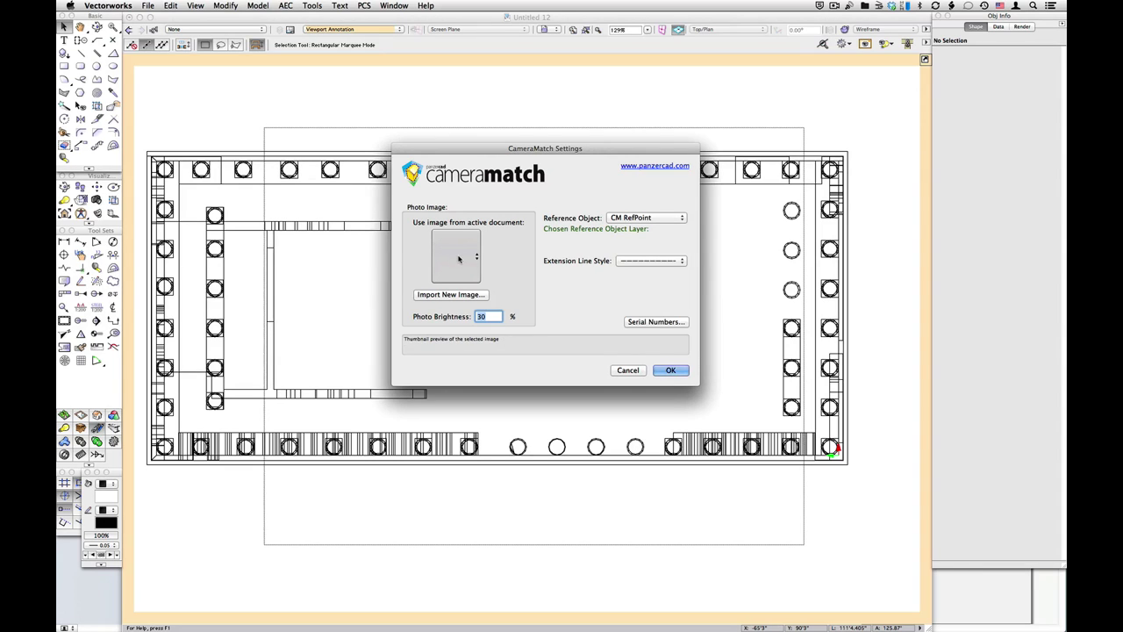
- Import the photo 56579304.jpg into CameraMatch and set its brightness to 30%
{"action": "left_click", "coordinate": [464, 296]}
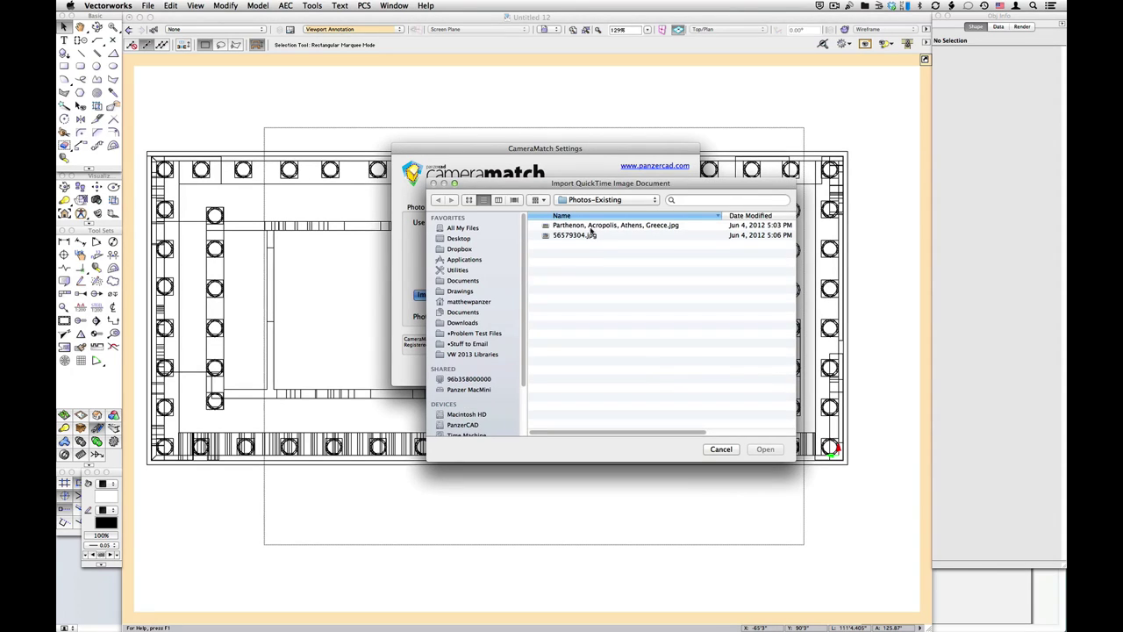
{"action": "double_click", "coordinate": [572, 236]}
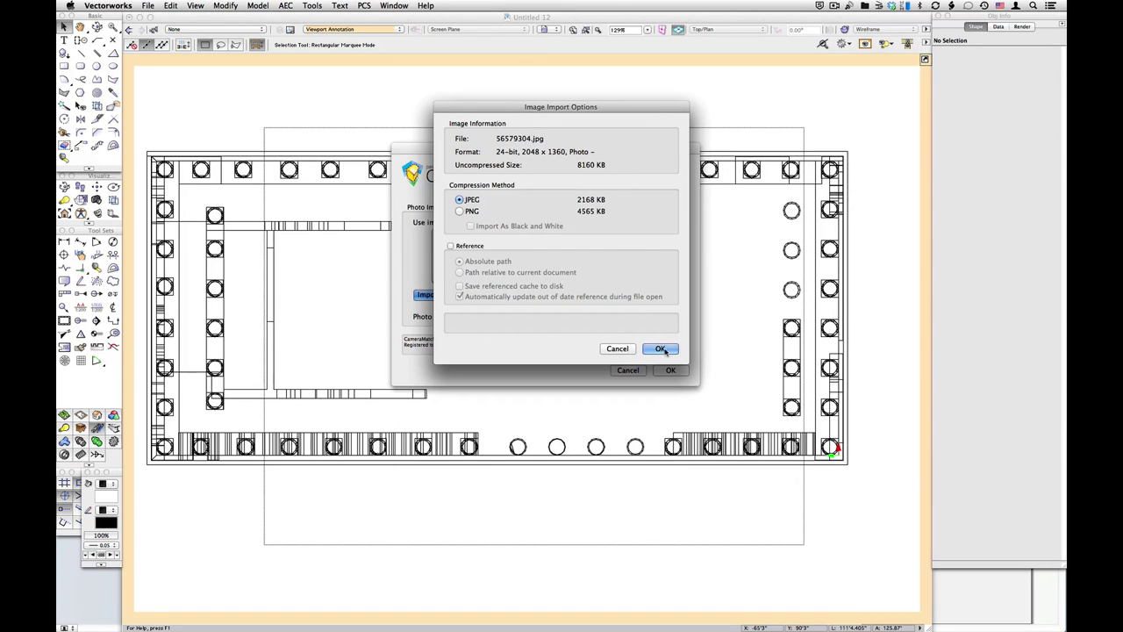
{"action": "left_click", "coordinate": [662, 349]}
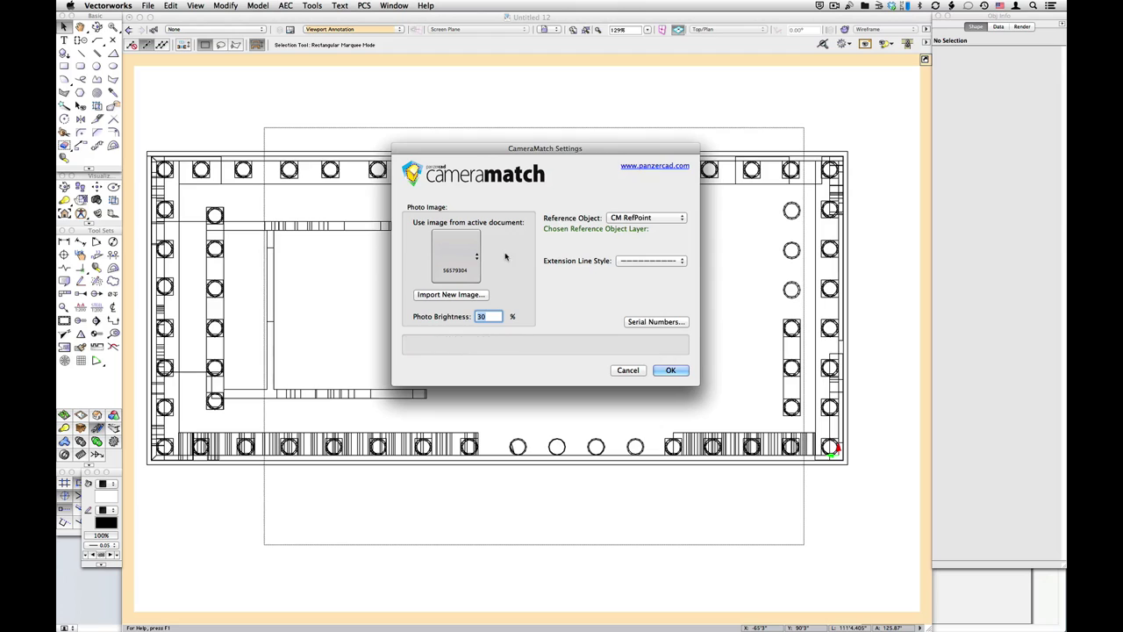
{"action": "left_click", "coordinate": [492, 316]}
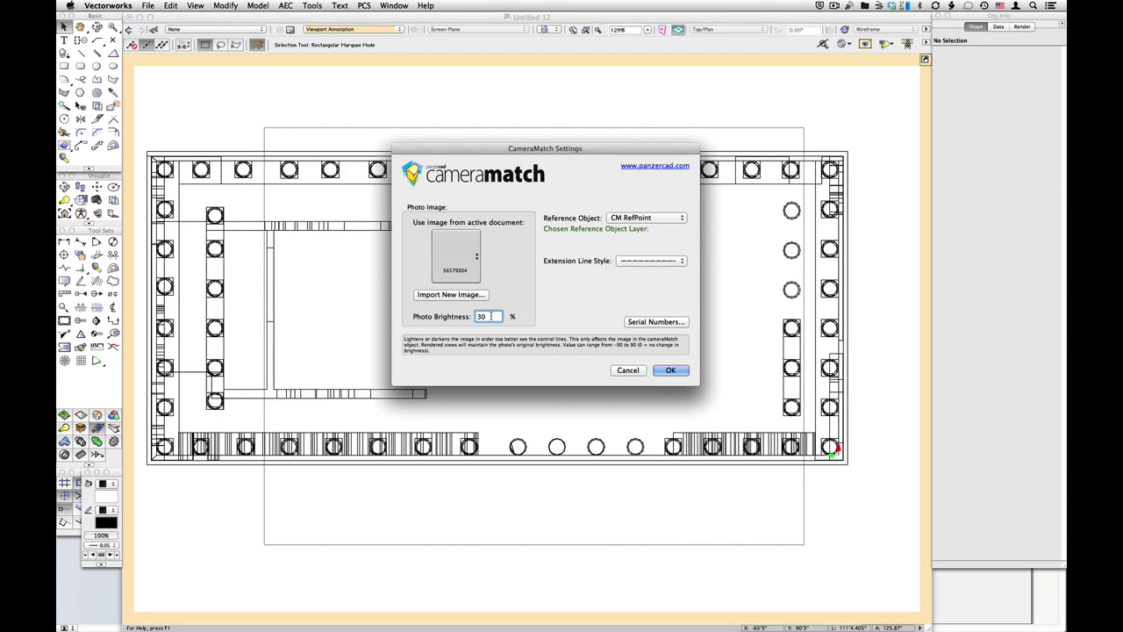
{"action": "left_click", "coordinate": [490, 316]}
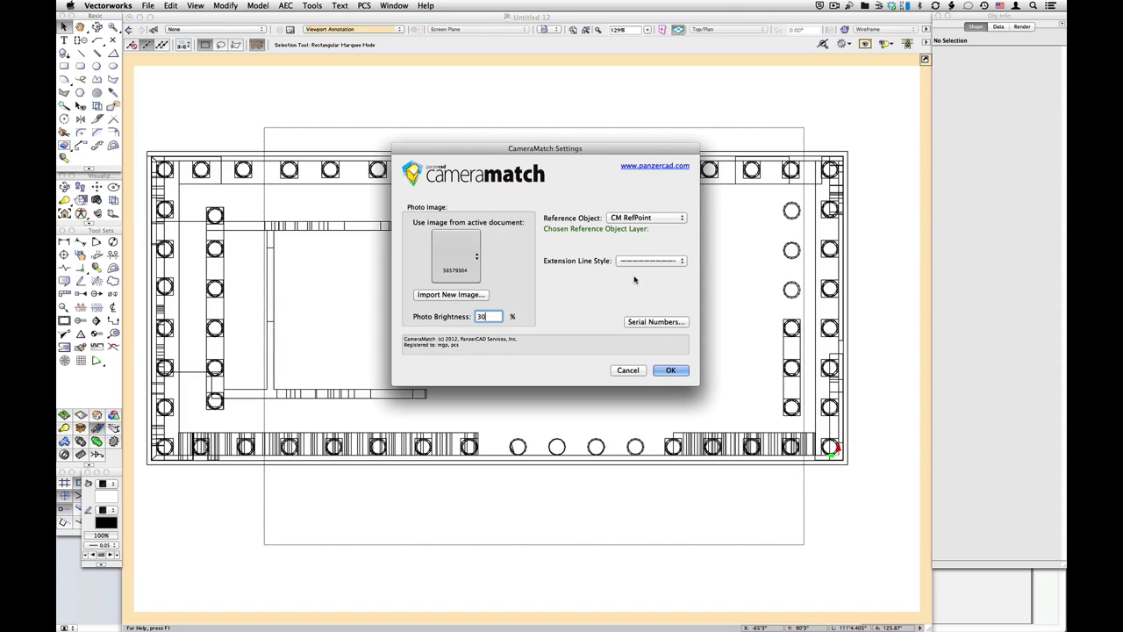
- Keep CM RefPoint as the reference object and place the photo
{"action": "left_click", "coordinate": [660, 218]}
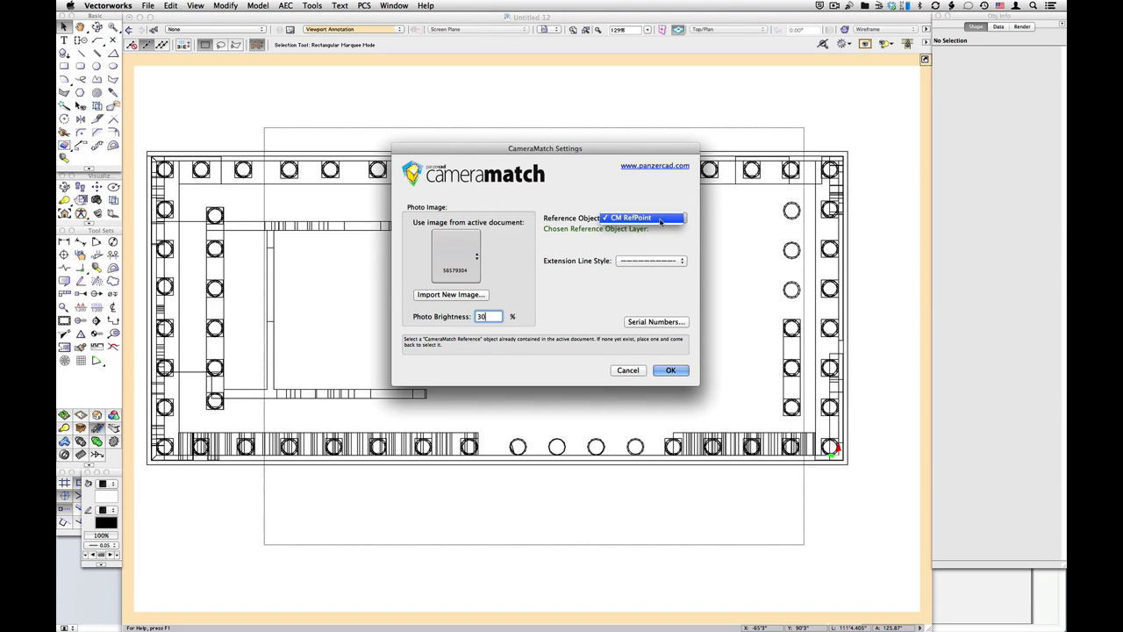
{"action": "left_click", "coordinate": [664, 218]}
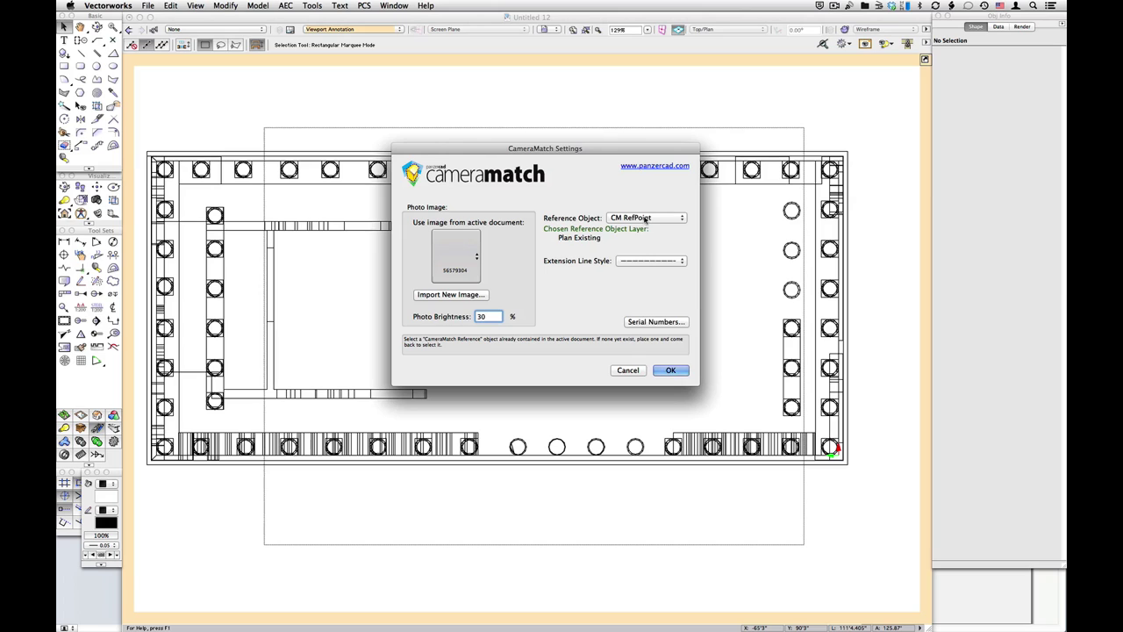
{"action": "left_click", "coordinate": [647, 218]}
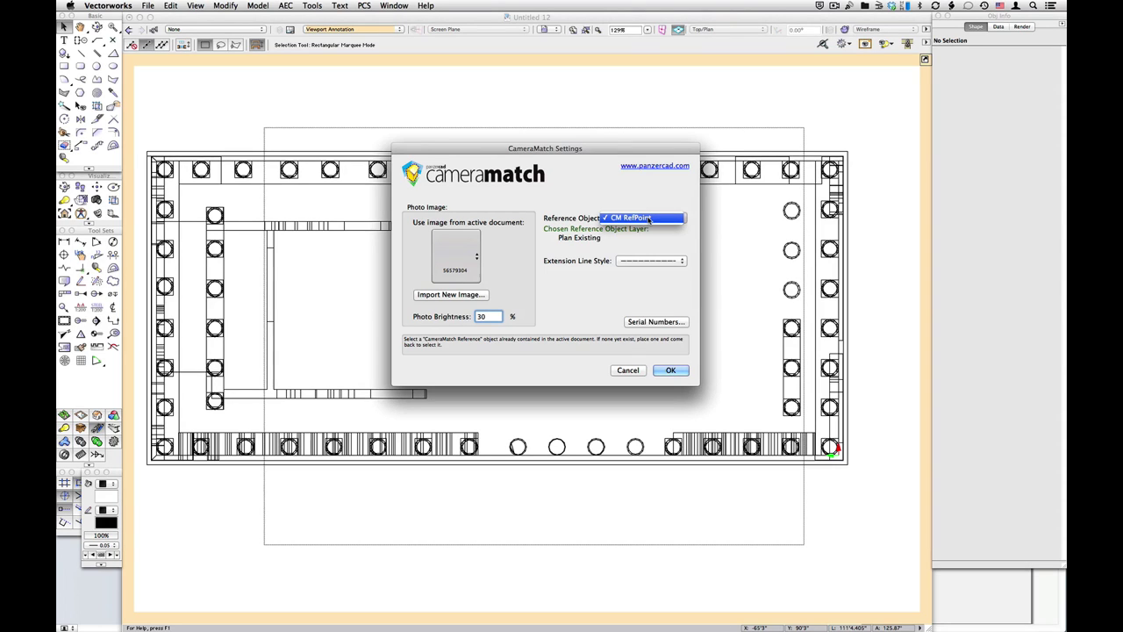
{"action": "left_click", "coordinate": [650, 219]}
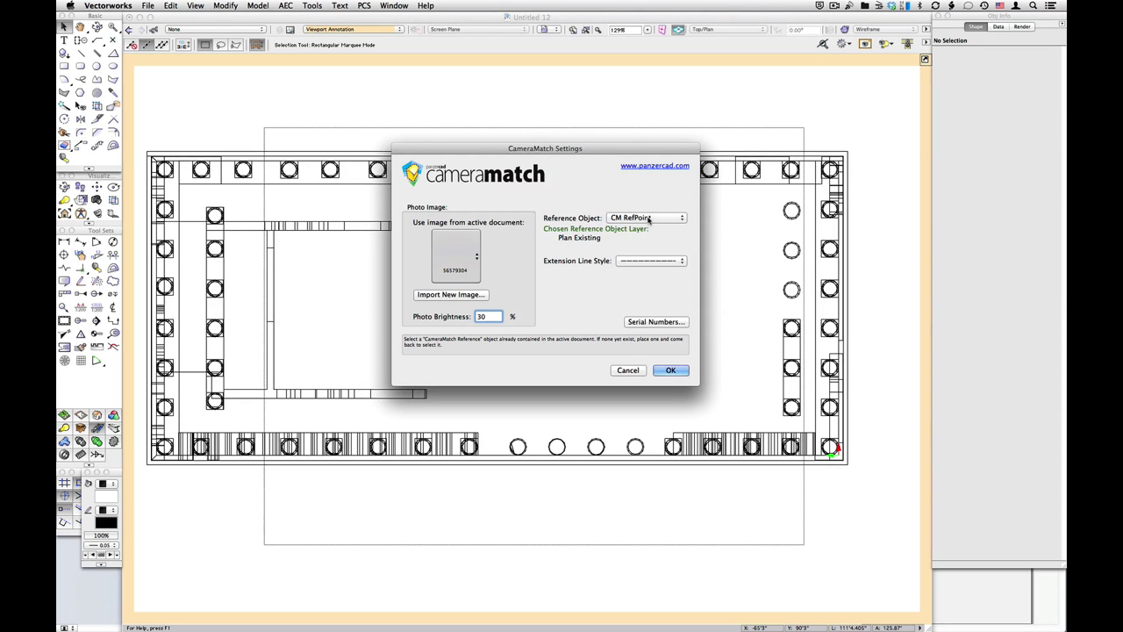
{"action": "left_click", "coordinate": [671, 370]}
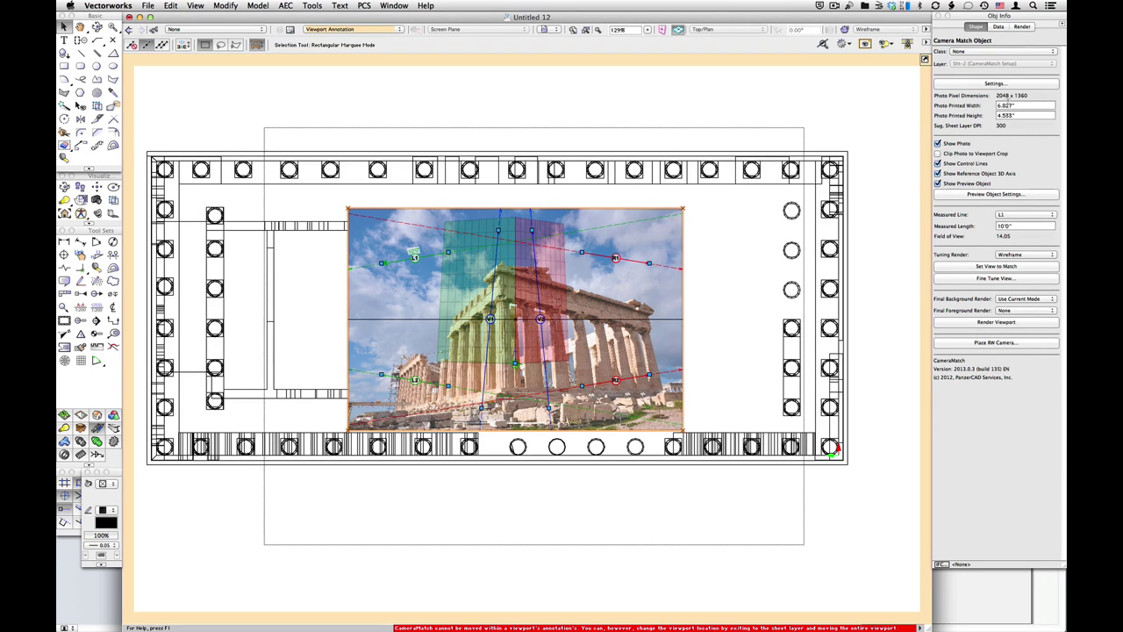
- Set the photo's printed height to 8 1/2", making it 1'8" wide at 160 DPI
{"action": "left_click", "coordinate": [985, 85]}
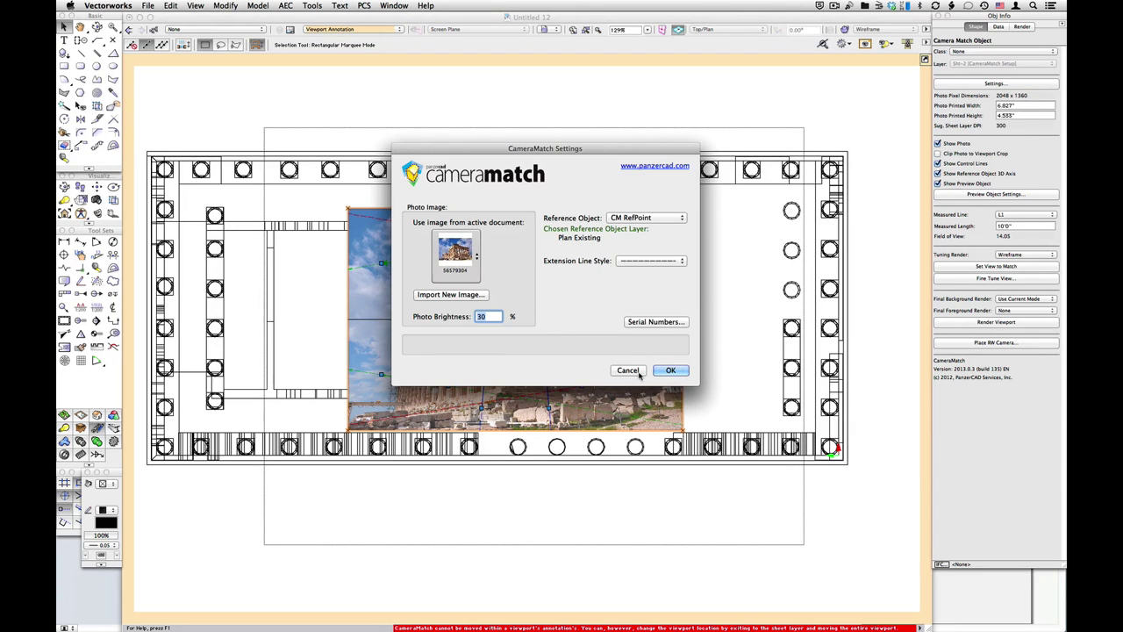
{"action": "left_click", "coordinate": [638, 371]}
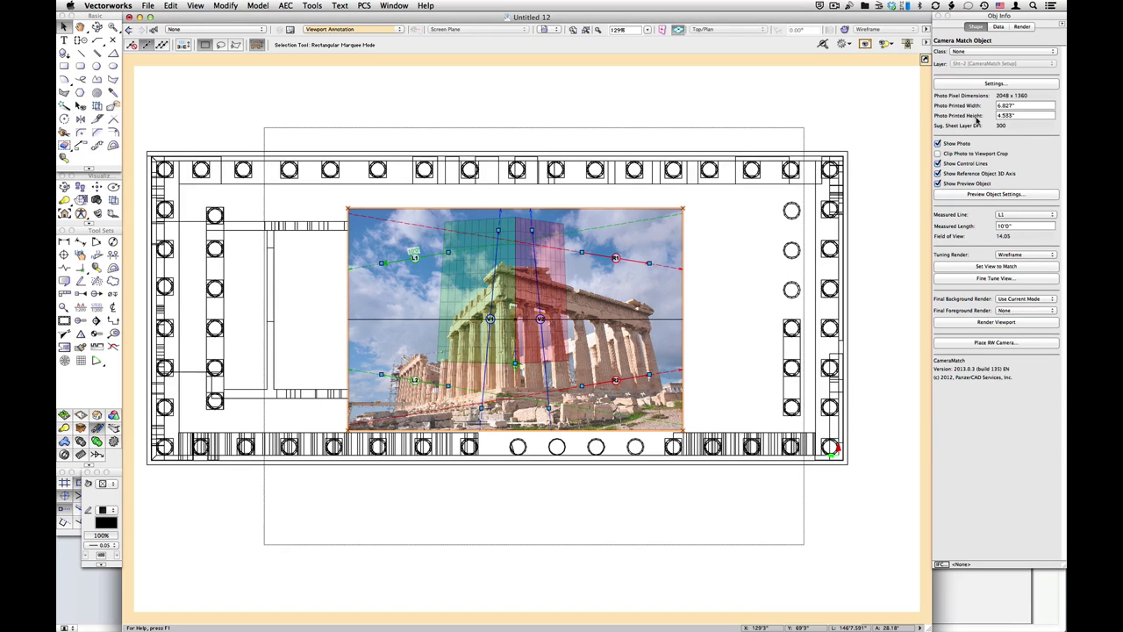
{"action": "left_click", "coordinate": [1022, 112]}
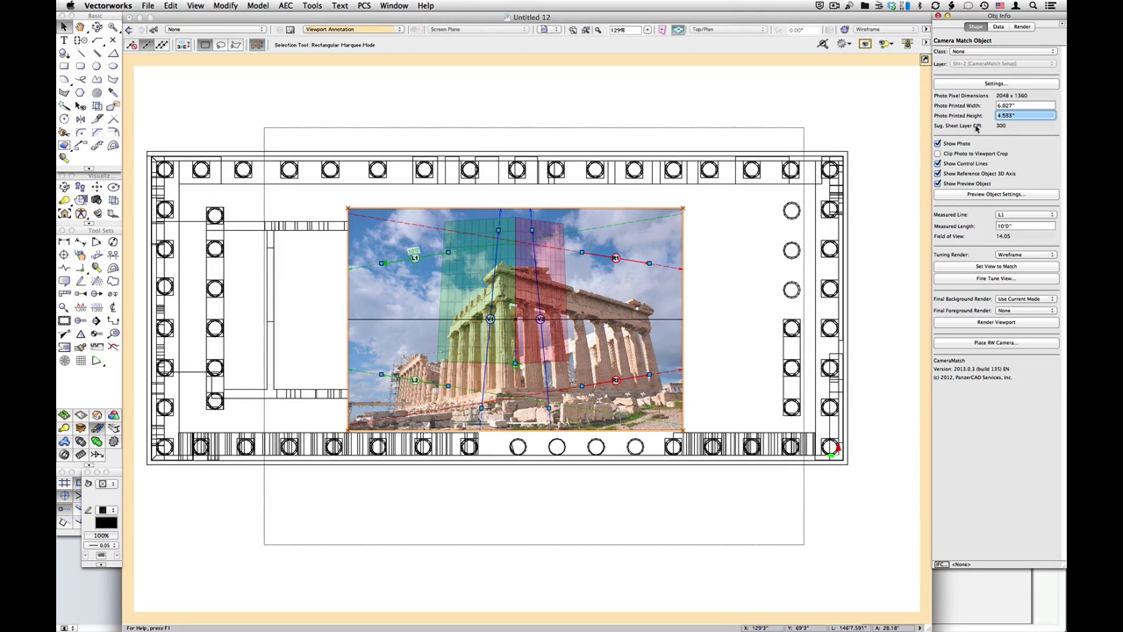
{"action": "type", "text": "8 1/2"}
{"action": "key", "text": "Return"}
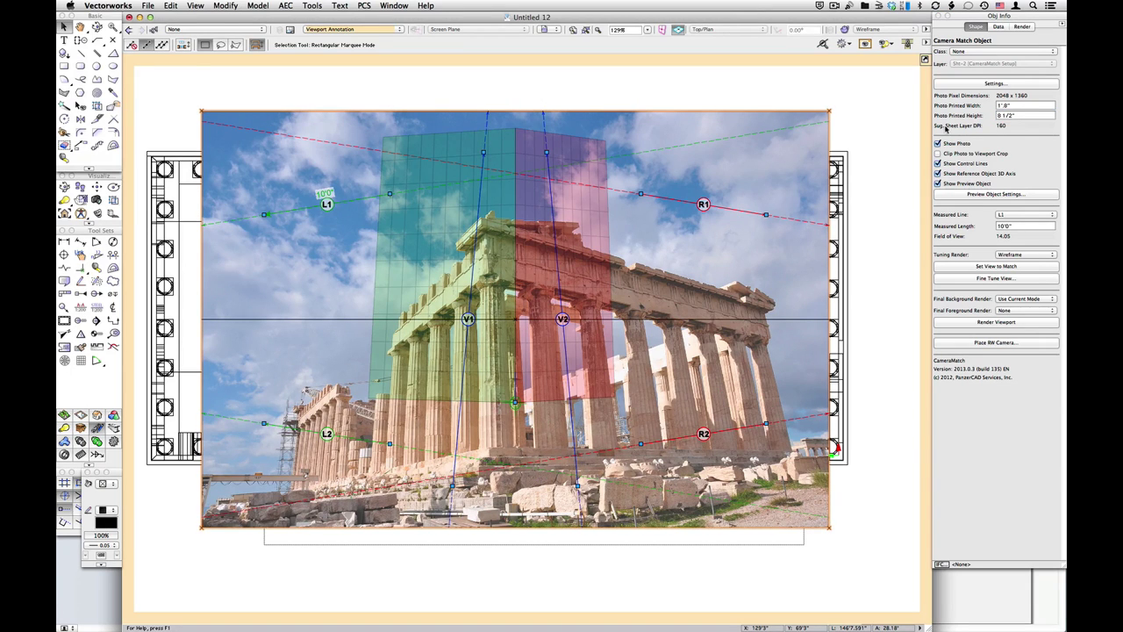
{"action": "left_click", "coordinate": [1024, 111]}
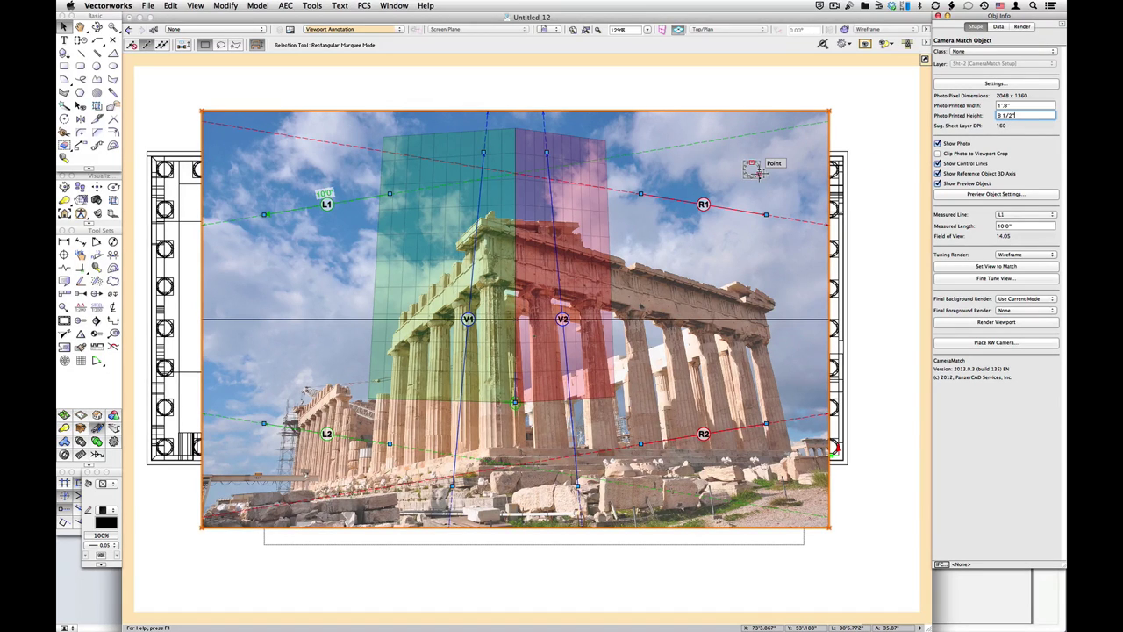
{"action": "left_click", "coordinate": [879, 90]}
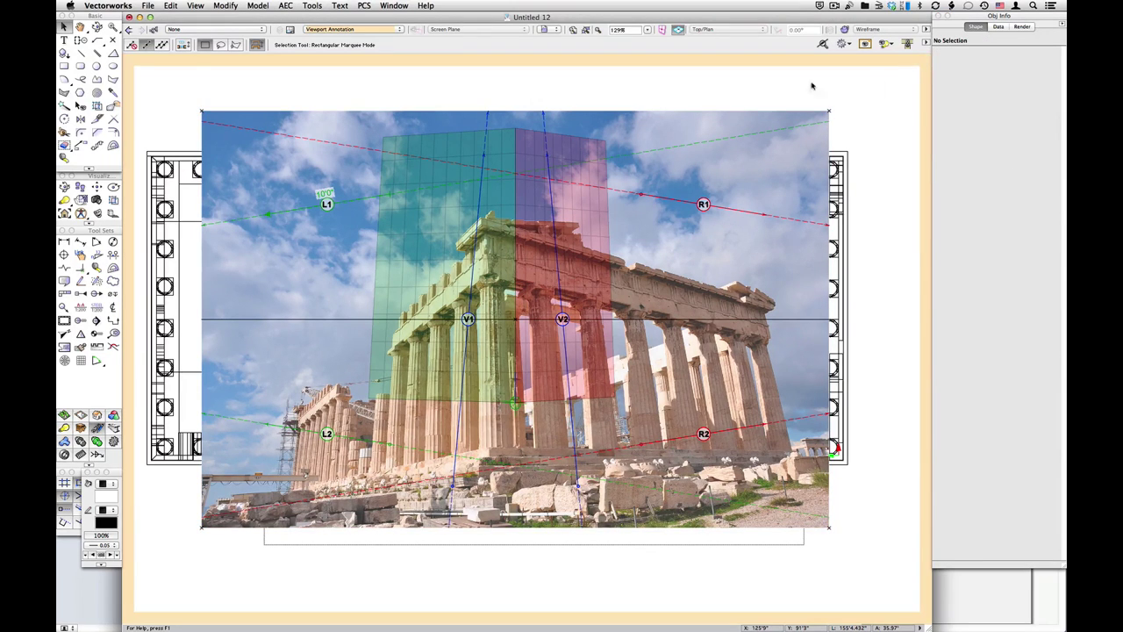
{"action": "left_click", "coordinate": [476, 118]}
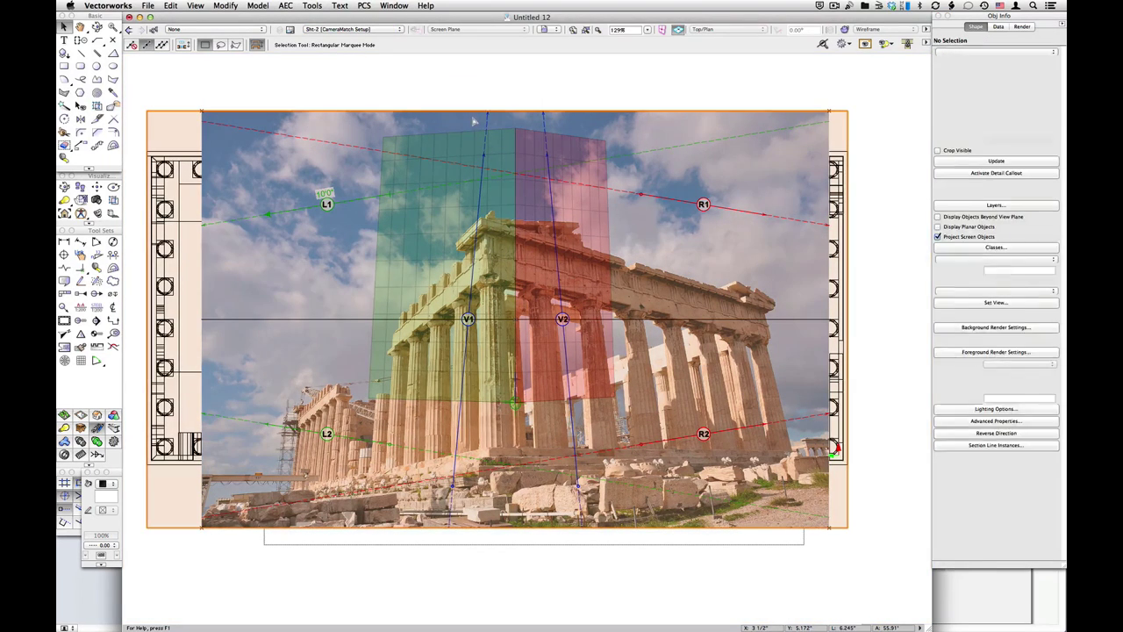
{"action": "left_click", "coordinate": [290, 31]}
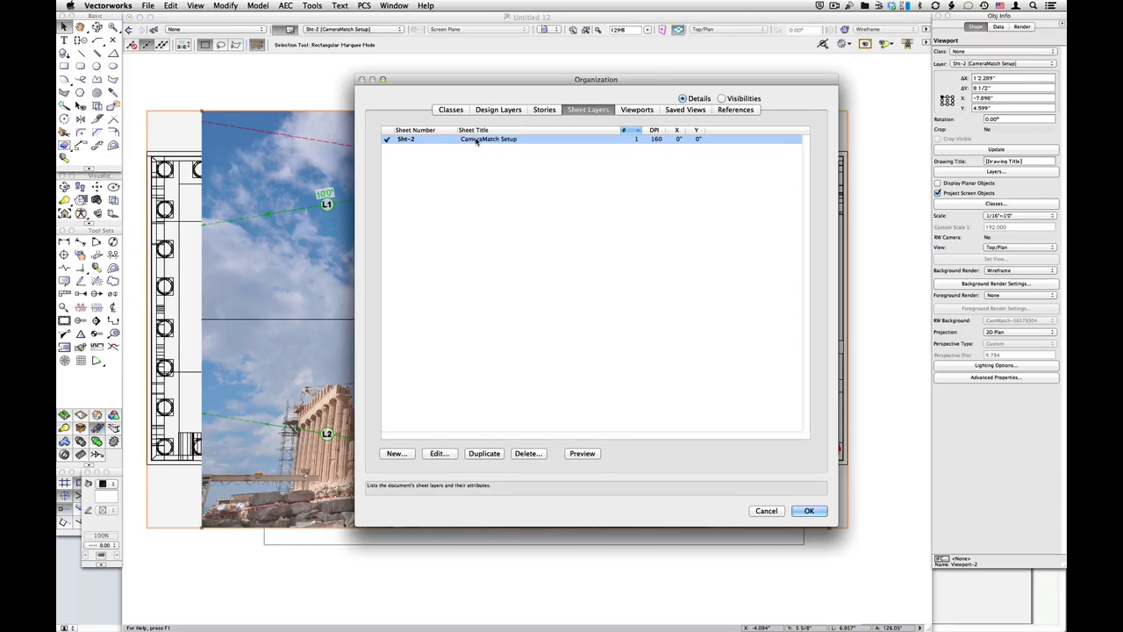
{"action": "double_click", "coordinate": [477, 141]}
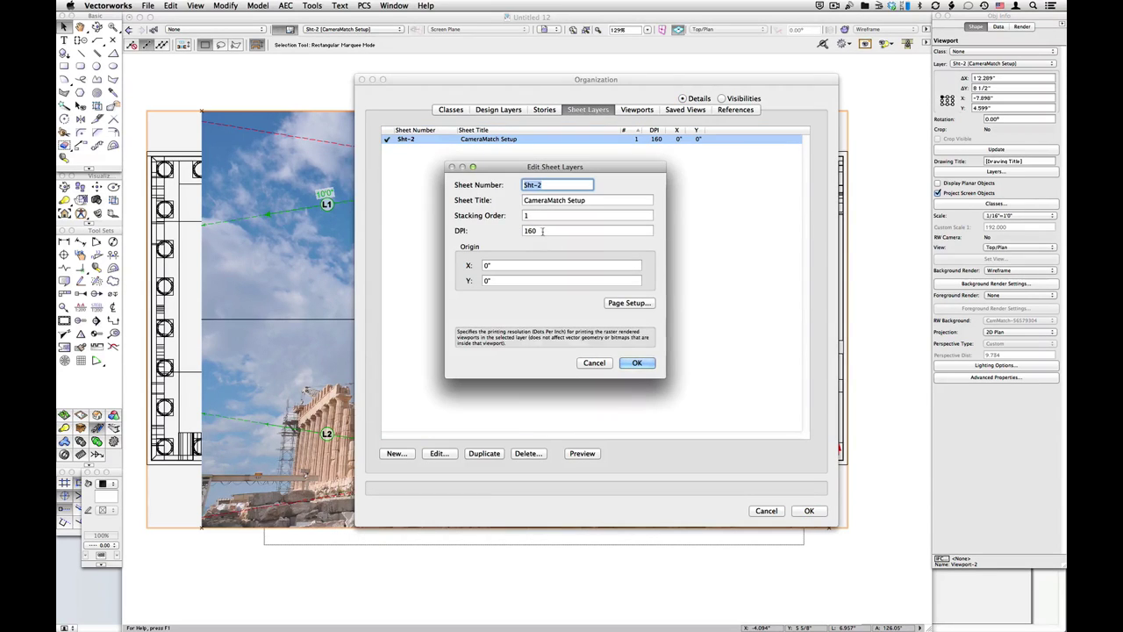
{"action": "double_click", "coordinate": [542, 231]}
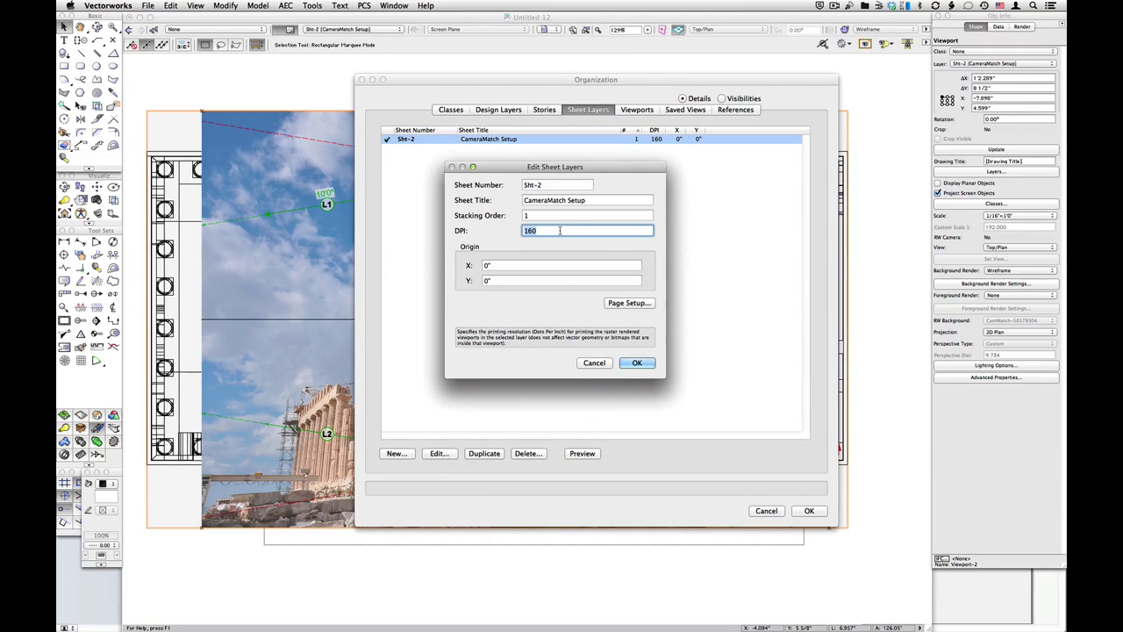
{"action": "left_click", "coordinate": [639, 363]}
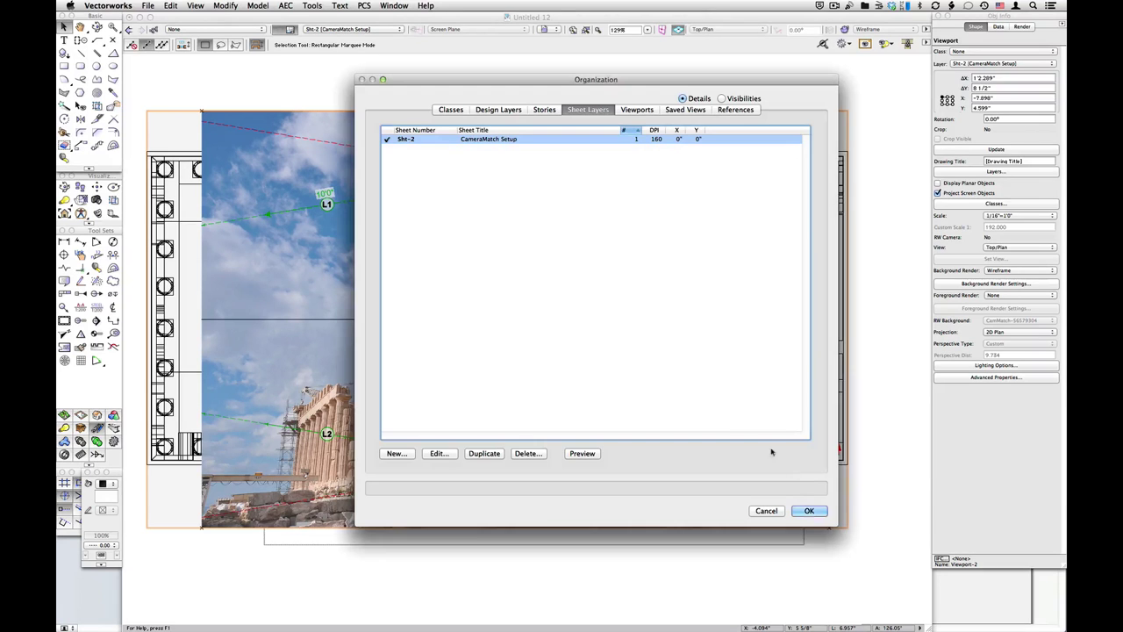
{"action": "left_click", "coordinate": [808, 511]}
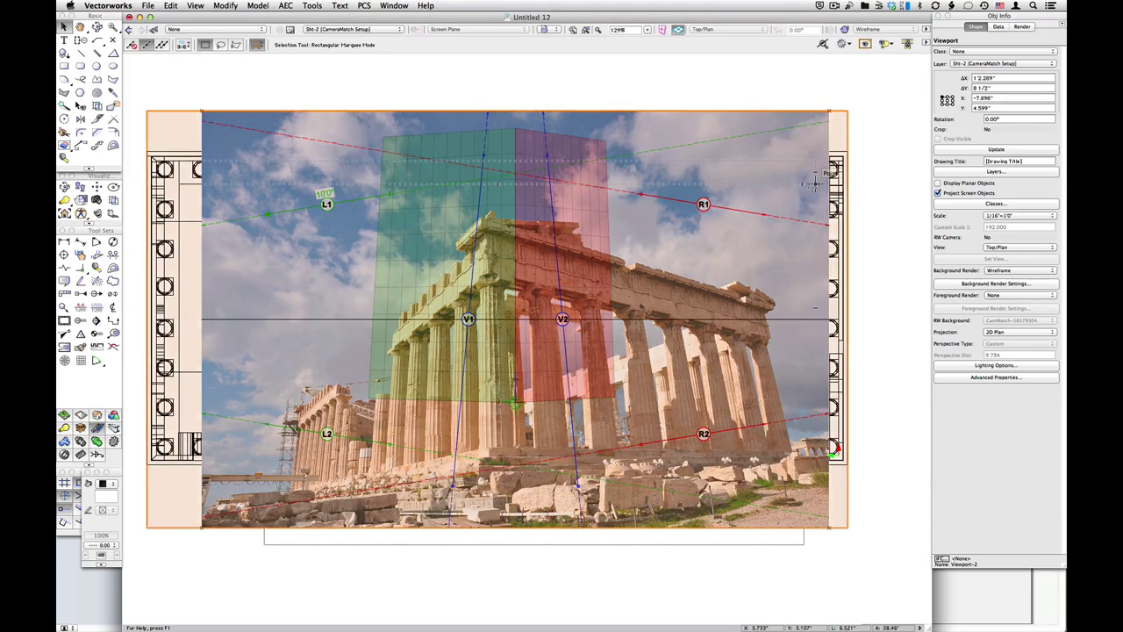
{"action": "double_click", "coordinate": [757, 151]}
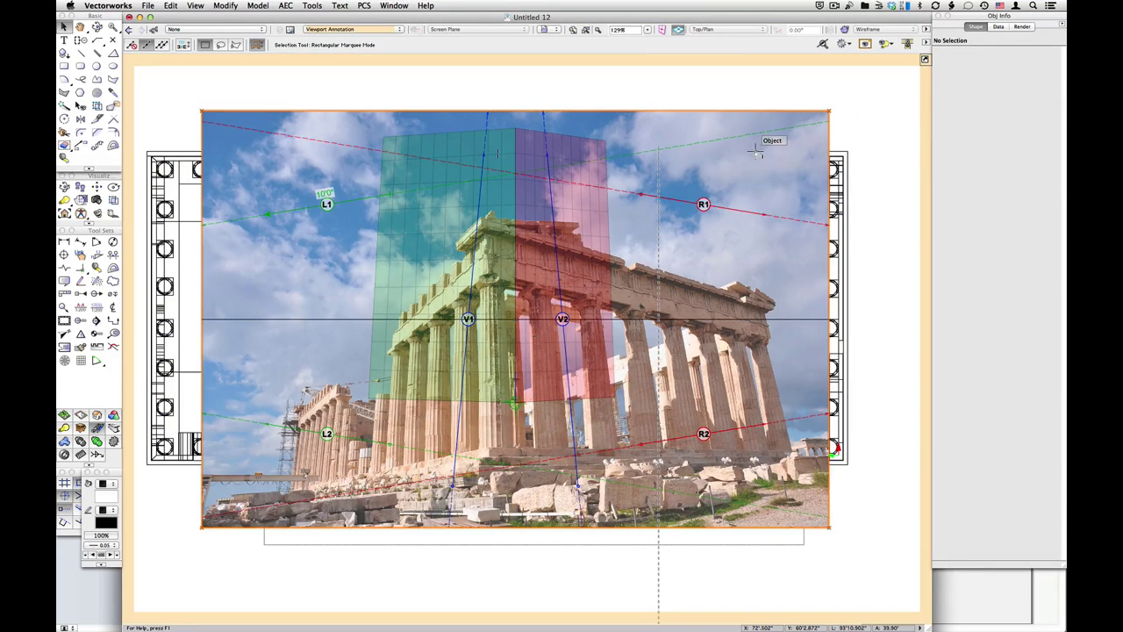
- Select the CameraMatch object and toggle Show Photo and Show Control Lines off and back on
{"action": "left_click", "coordinate": [756, 151]}
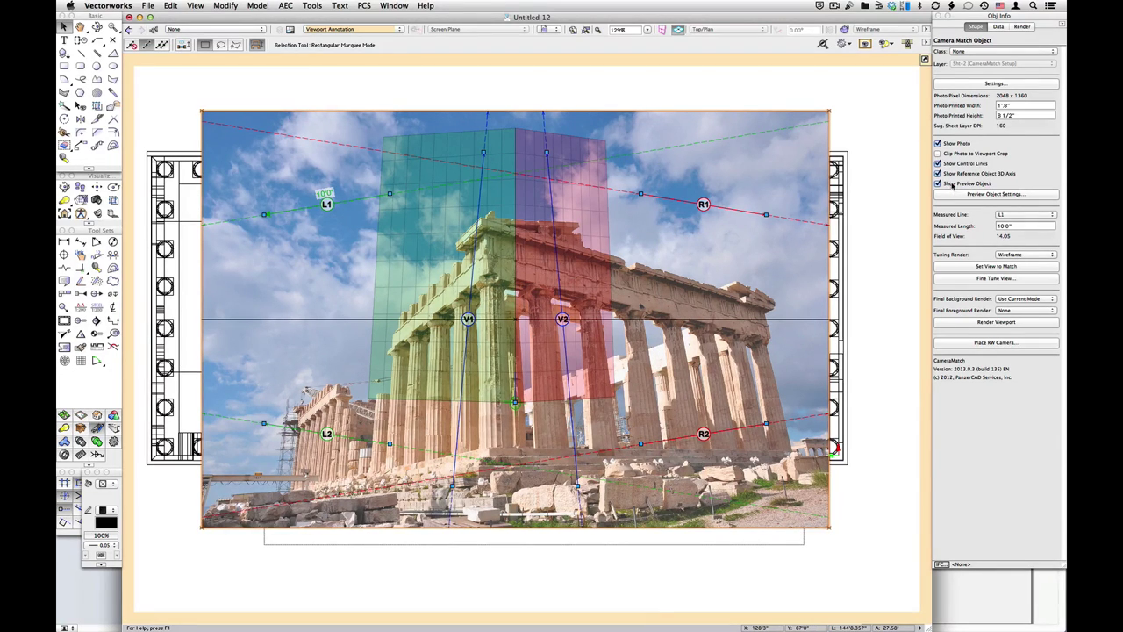
{"action": "left_click", "coordinate": [937, 143]}
{"action": "left_click", "coordinate": [939, 144]}
{"action": "left_click", "coordinate": [939, 164]}
{"action": "left_click", "coordinate": [941, 165]}
{"action": "left_click", "coordinate": [941, 165]}
{"action": "left_click", "coordinate": [954, 166]}
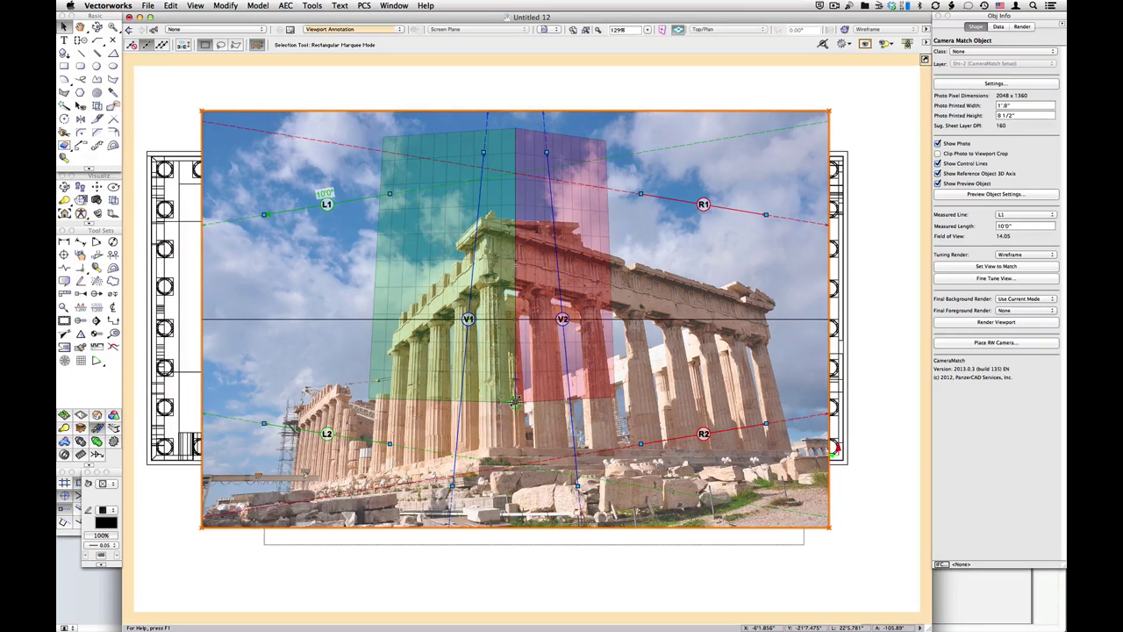
- Drag the green reference point to the corner column's base on the top step
{"action": "scroll", "coordinate": [474, 525], "scroll_direction": "up", "scroll_amount": 2}
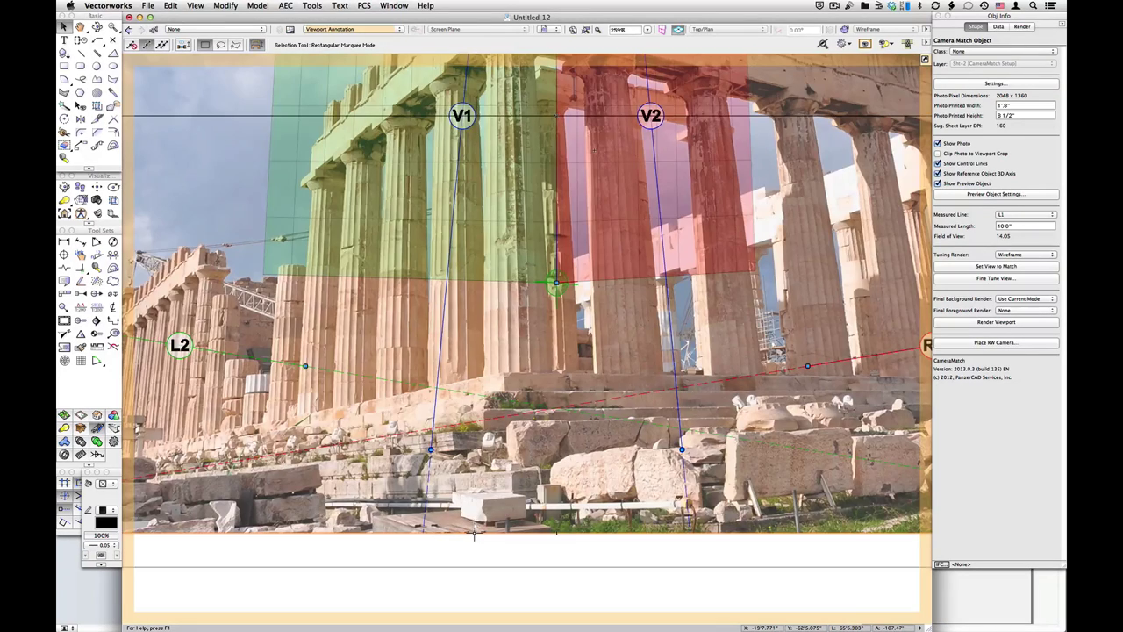
{"action": "scroll", "coordinate": [514, 378], "scroll_direction": "up", "scroll_amount": 2}
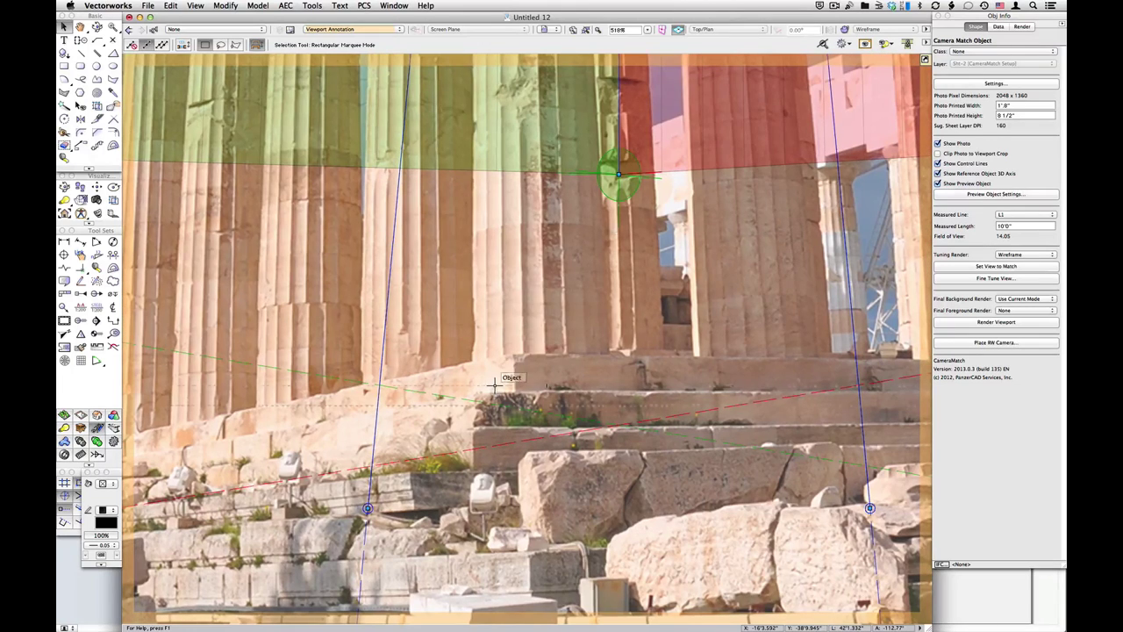
{"action": "left_click_drag", "start_coordinate": [617, 182], "coordinate": [617, 176]}
{"action": "left_click_drag", "start_coordinate": [619, 175], "coordinate": [512, 352]}
{"action": "left_click_drag", "start_coordinate": [77, 485], "coordinate": [64, 510]}
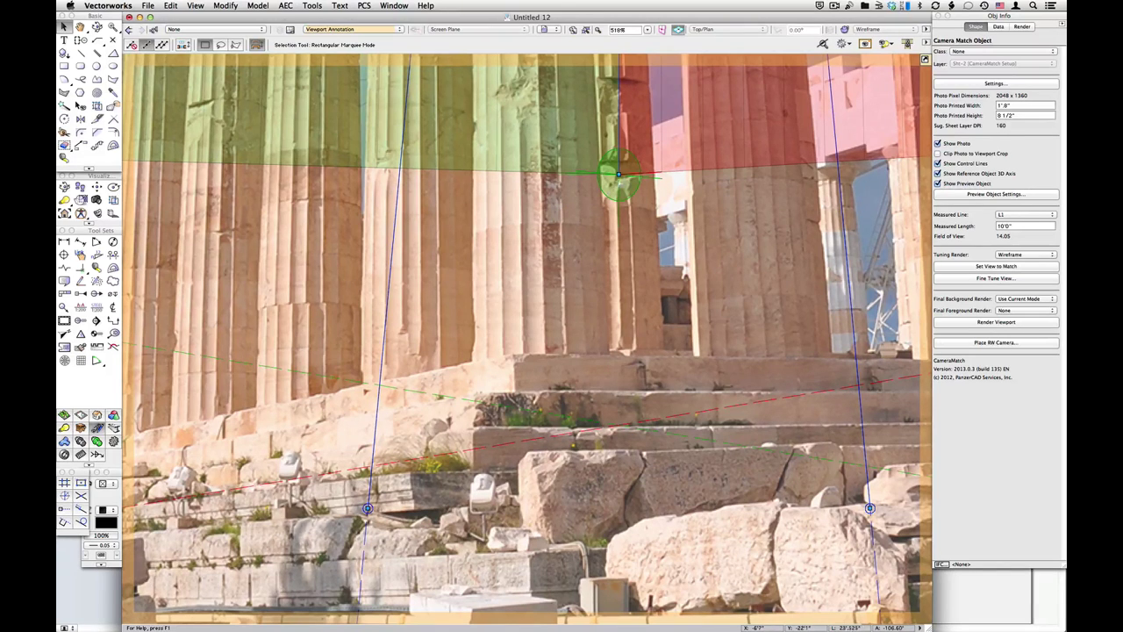
{"action": "left_click_drag", "start_coordinate": [617, 174], "coordinate": [515, 356]}
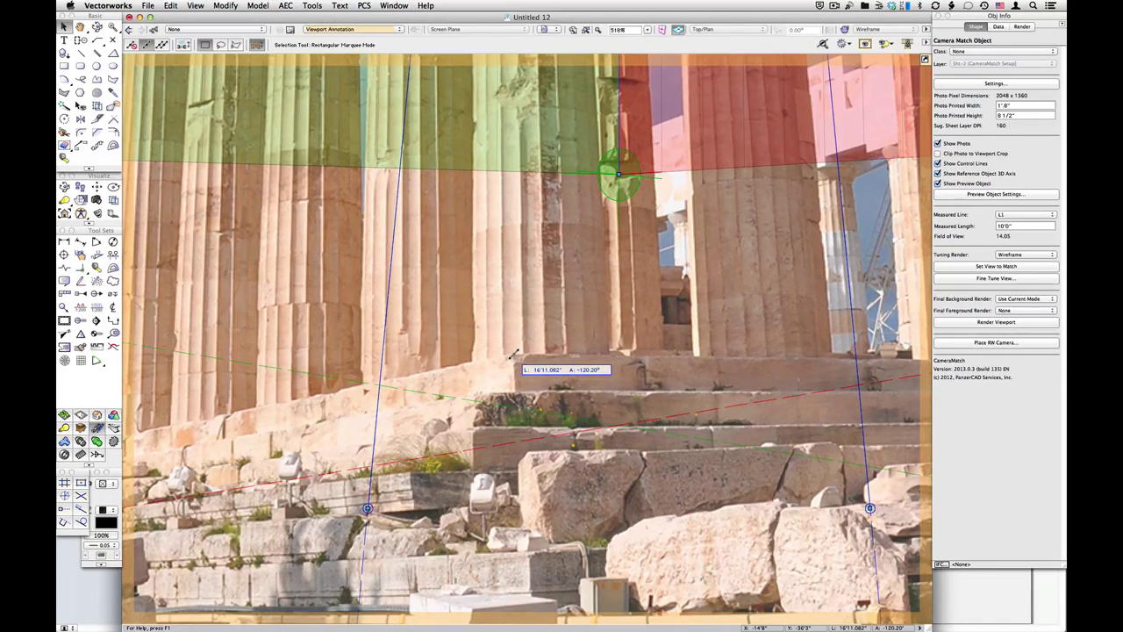
{"action": "left_click_drag", "start_coordinate": [514, 354], "coordinate": [514, 354]}
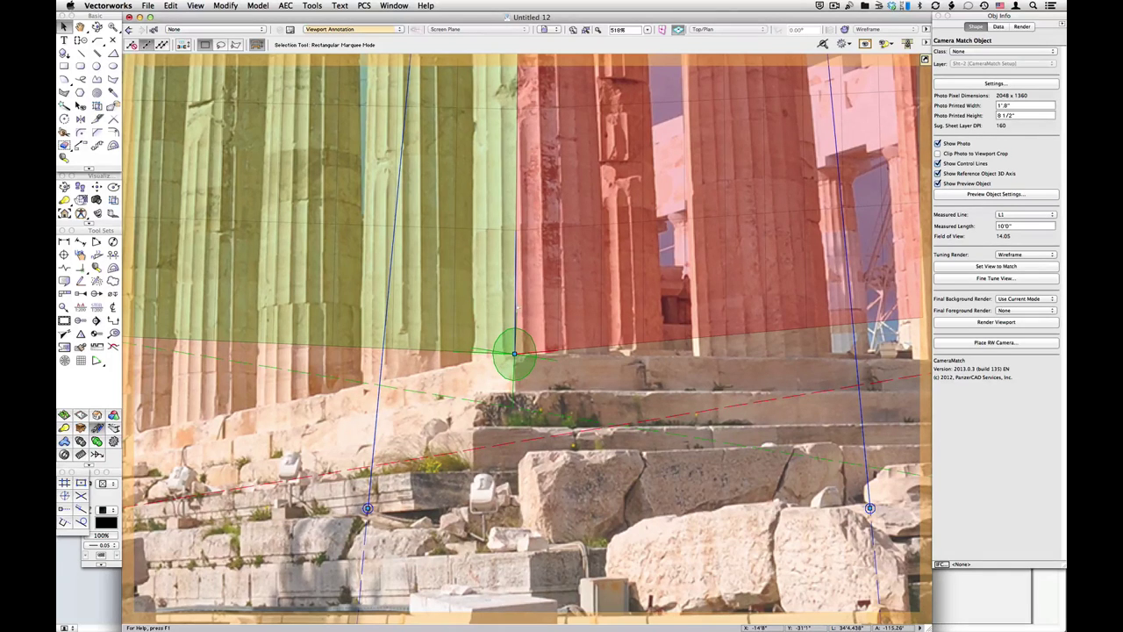
{"action": "scroll", "coordinate": [472, 422], "scroll_direction": "down", "scroll_amount": 2}
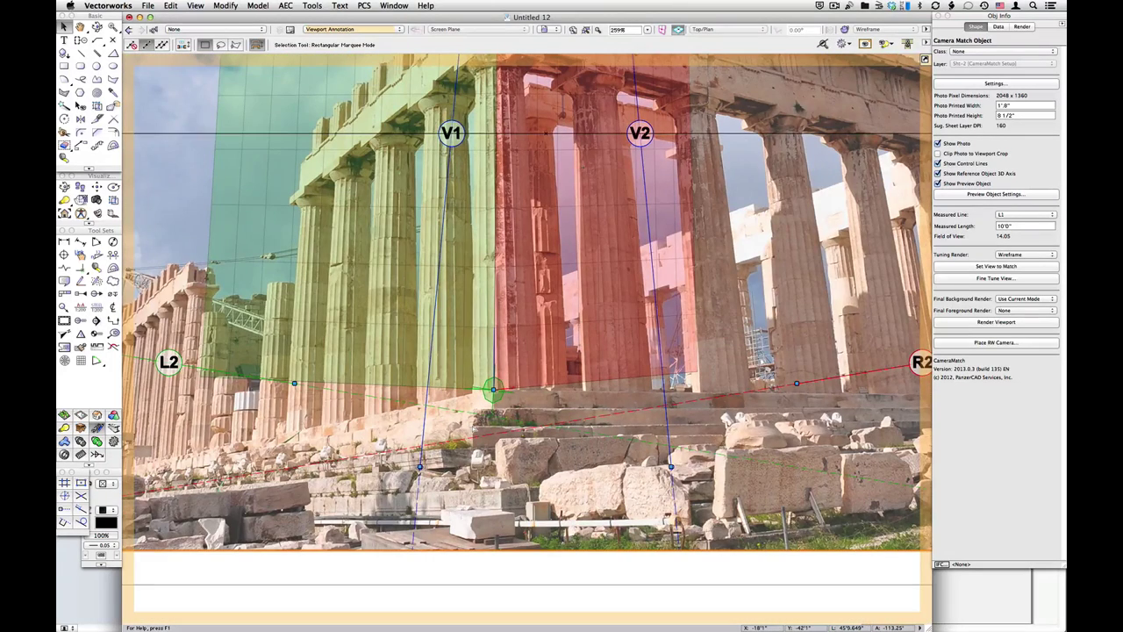
{"action": "scroll", "coordinate": [473, 426], "scroll_direction": "down", "scroll_amount": 2}
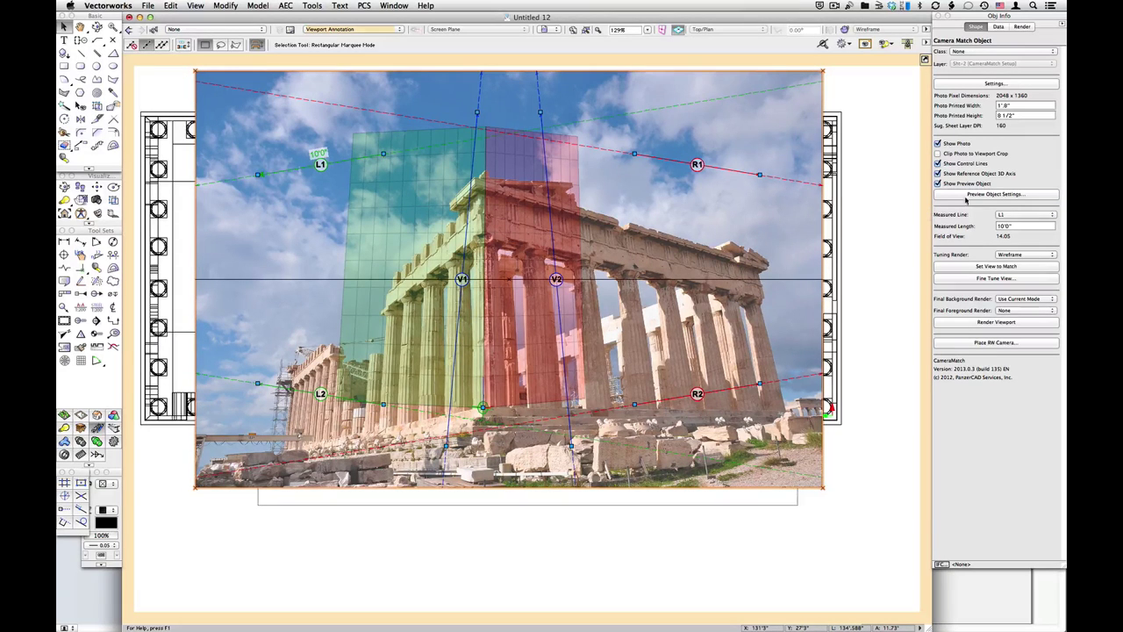
{"action": "left_click", "coordinate": [1033, 195]}
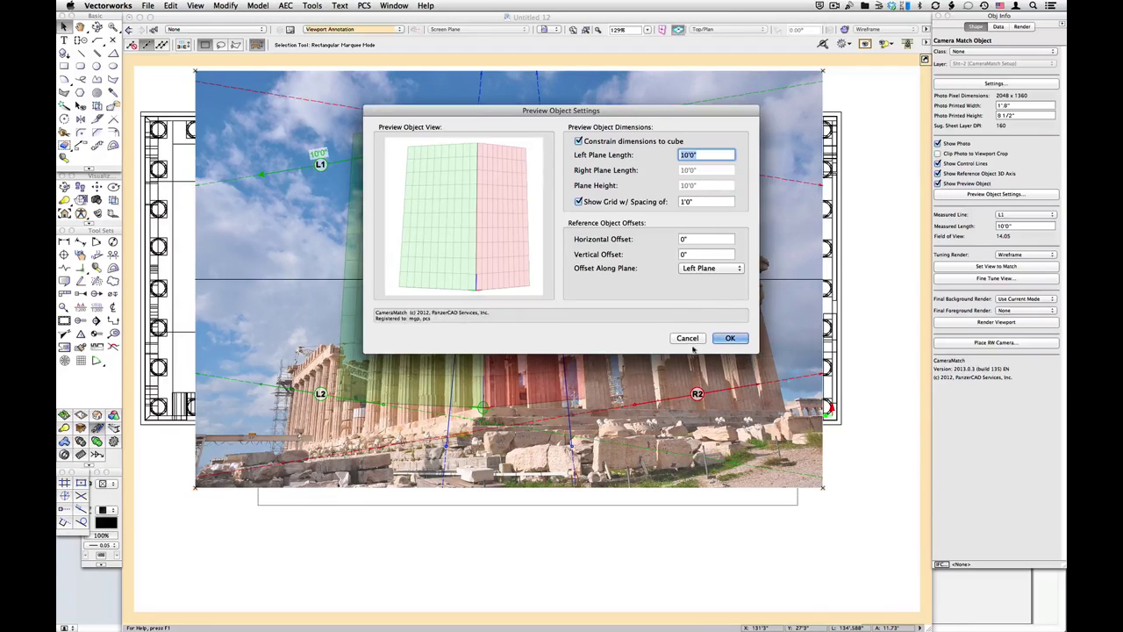
{"action": "left_click", "coordinate": [730, 338]}
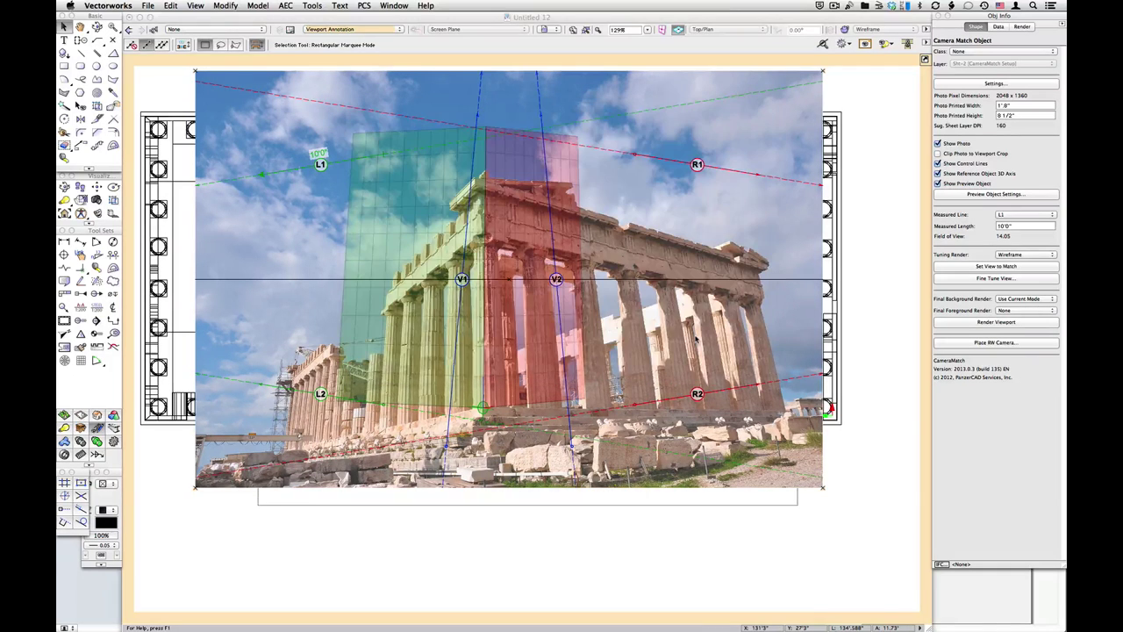
{"action": "left_click", "coordinate": [368, 64]}
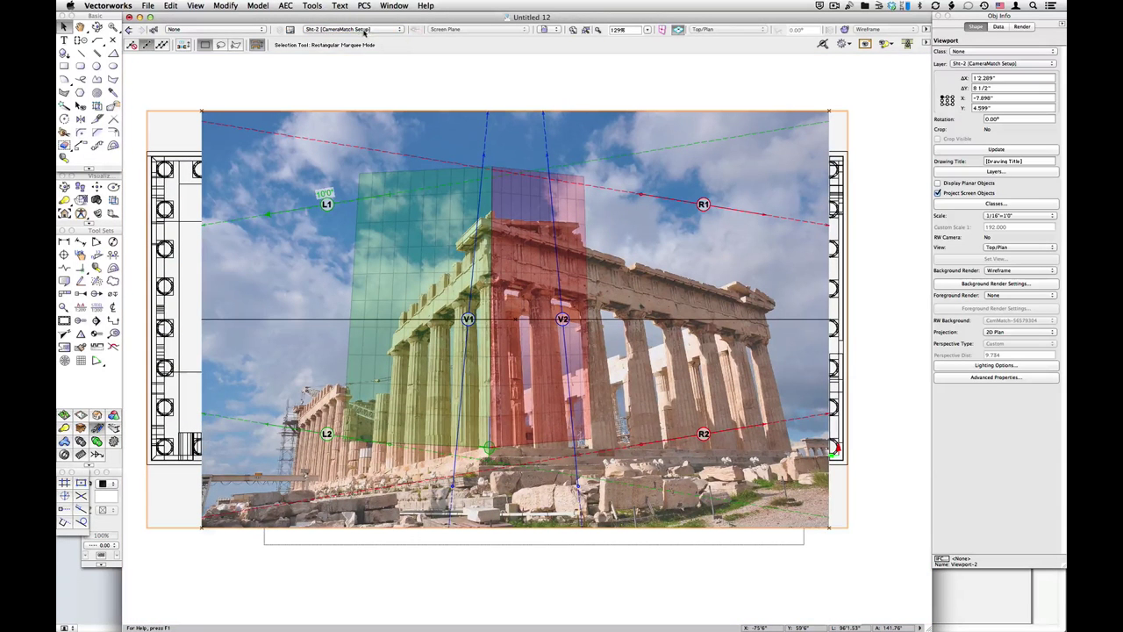
- On the Plan Existing layer, check the temple's plan length and width dimensions
{"action": "left_click", "coordinate": [356, 29]}
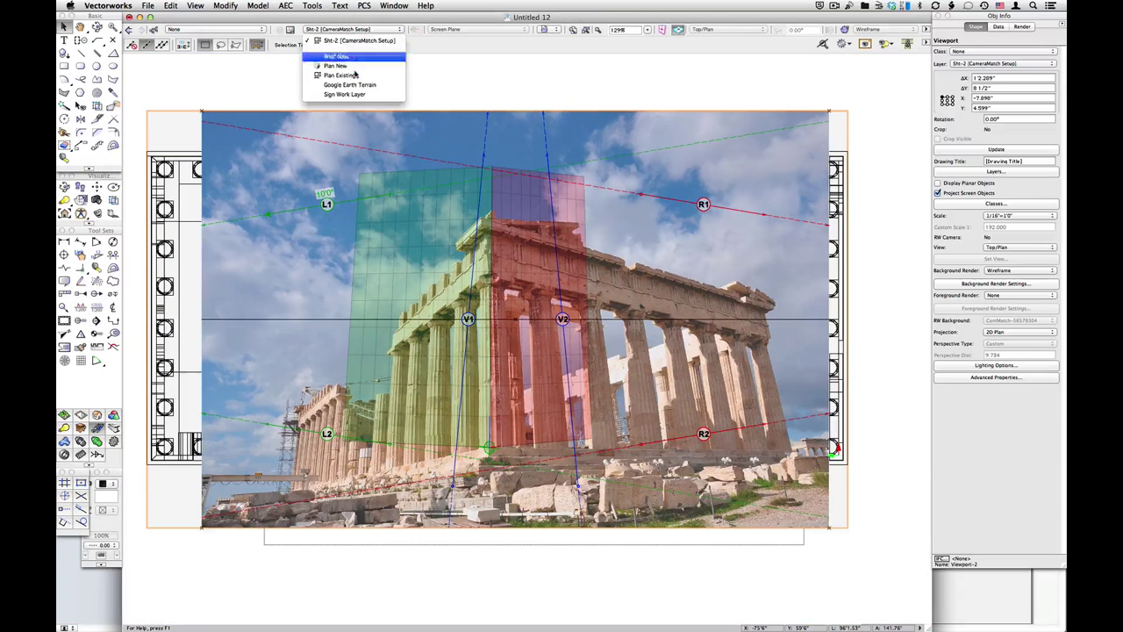
{"action": "left_click", "coordinate": [355, 76]}
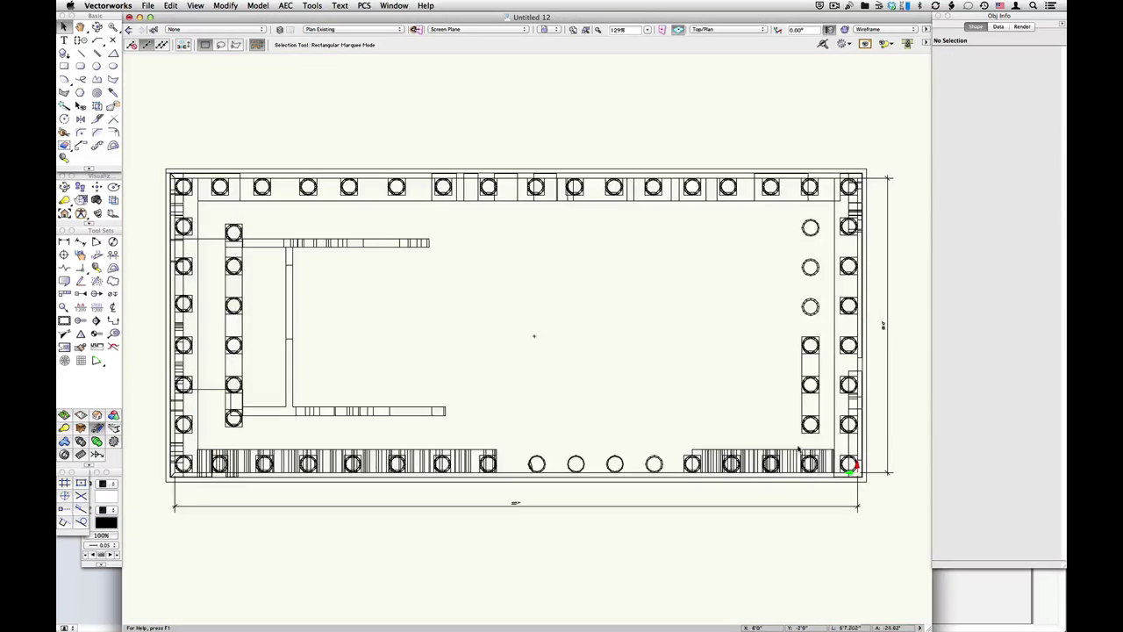
{"action": "scroll", "coordinate": [445, 524], "scroll_direction": "up", "scroll_amount": 3}
{"action": "scroll", "coordinate": [482, 499], "scroll_direction": "up", "scroll_amount": 2}
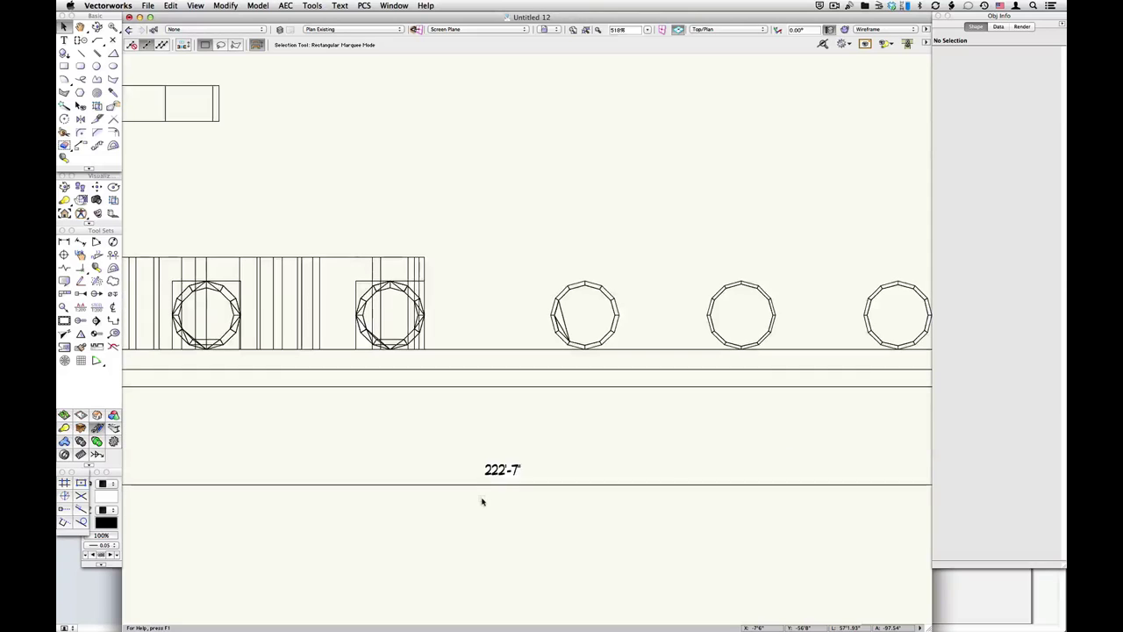
{"action": "scroll", "coordinate": [500, 489], "scroll_direction": "down", "scroll_amount": 2}
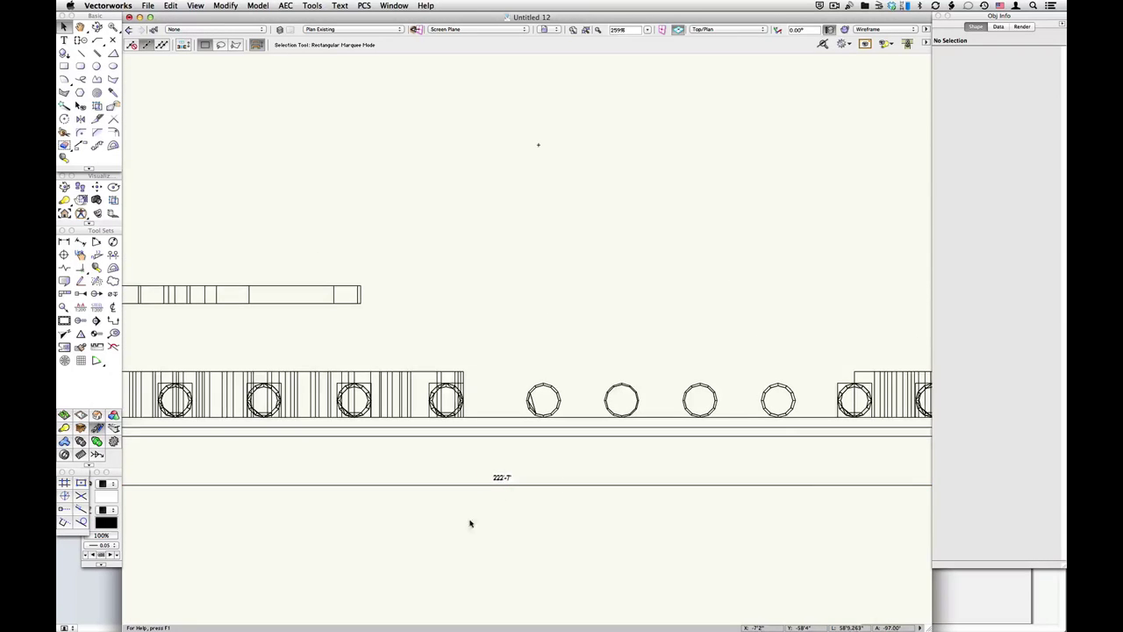
{"action": "scroll", "coordinate": [469, 524], "scroll_direction": "down", "scroll_amount": 2}
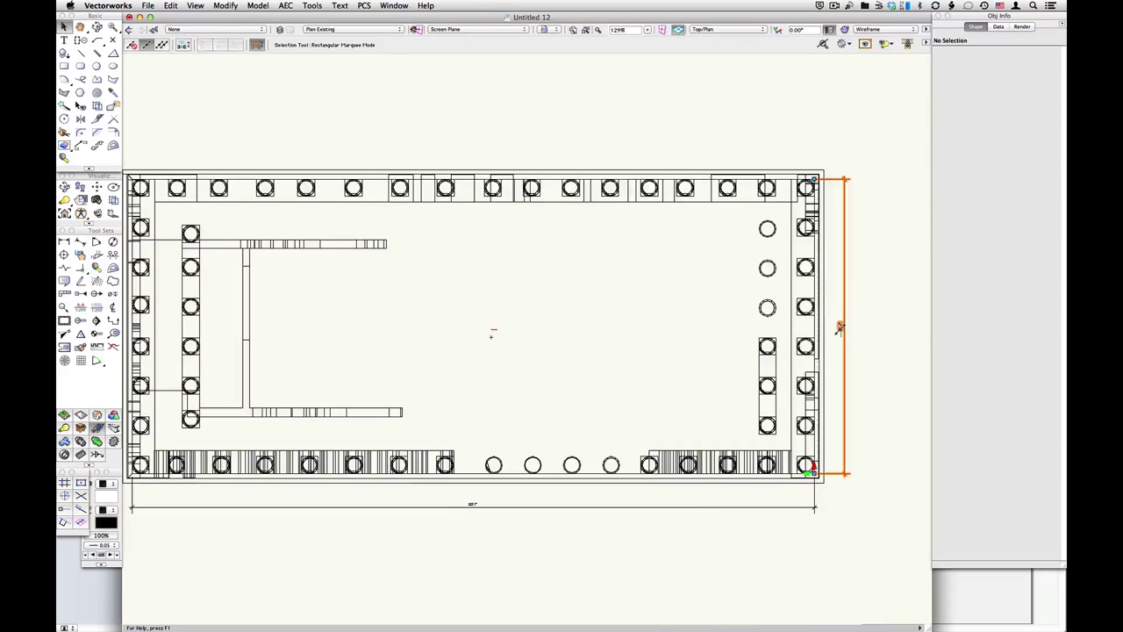
{"action": "left_click", "coordinate": [846, 332]}
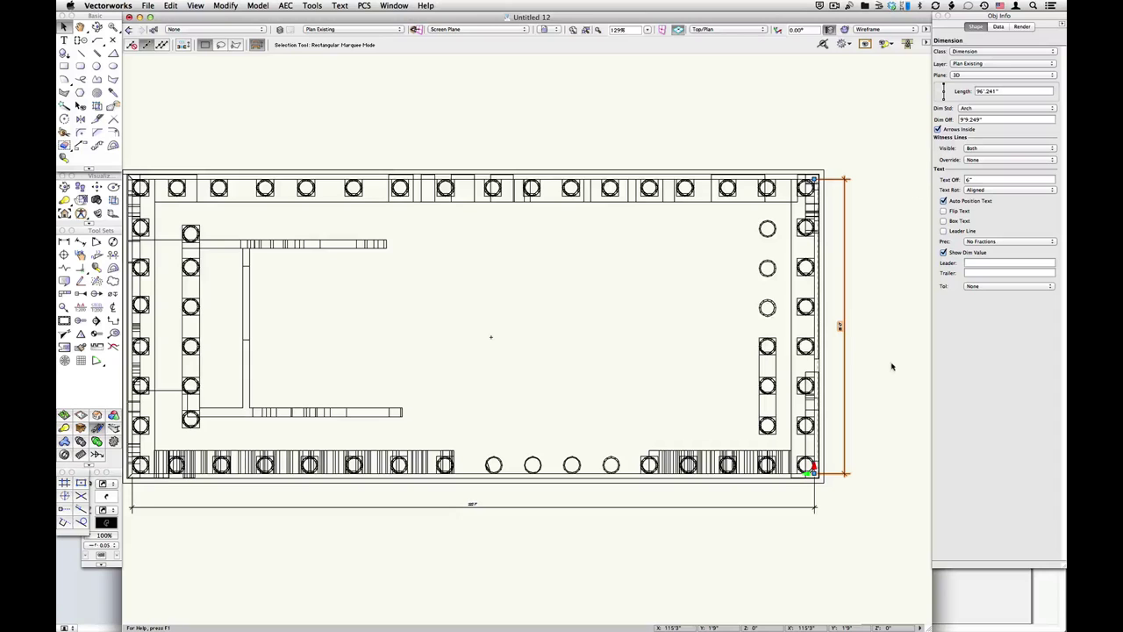
{"action": "left_click", "coordinate": [885, 352]}
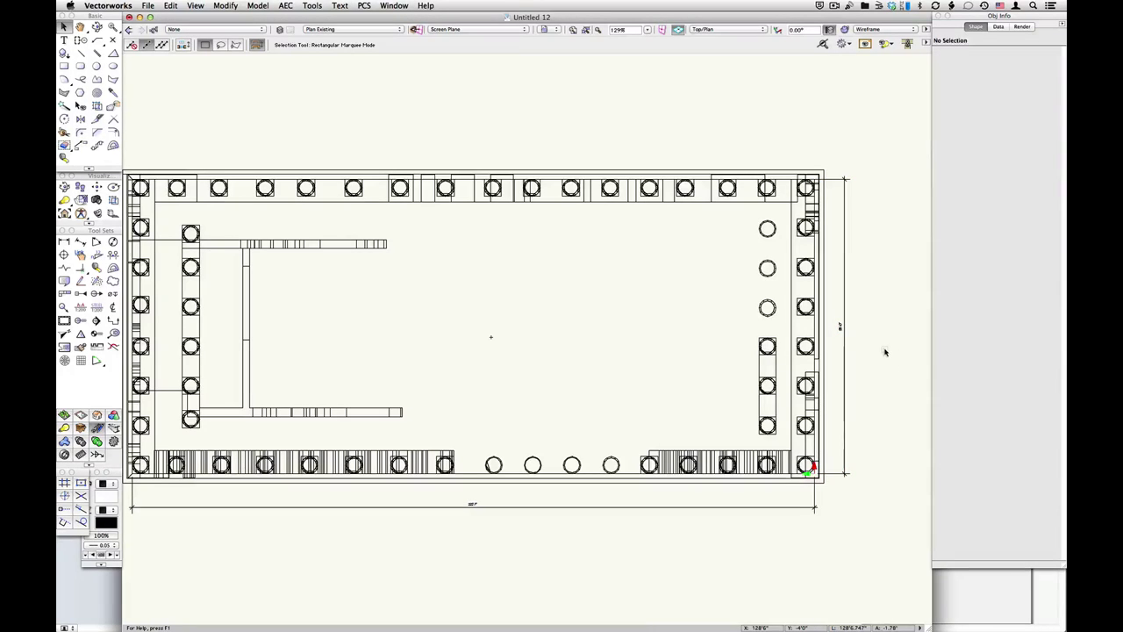
- In Front view, measure the height of the right column with the Line tool
{"action": "key", "text": "2"}
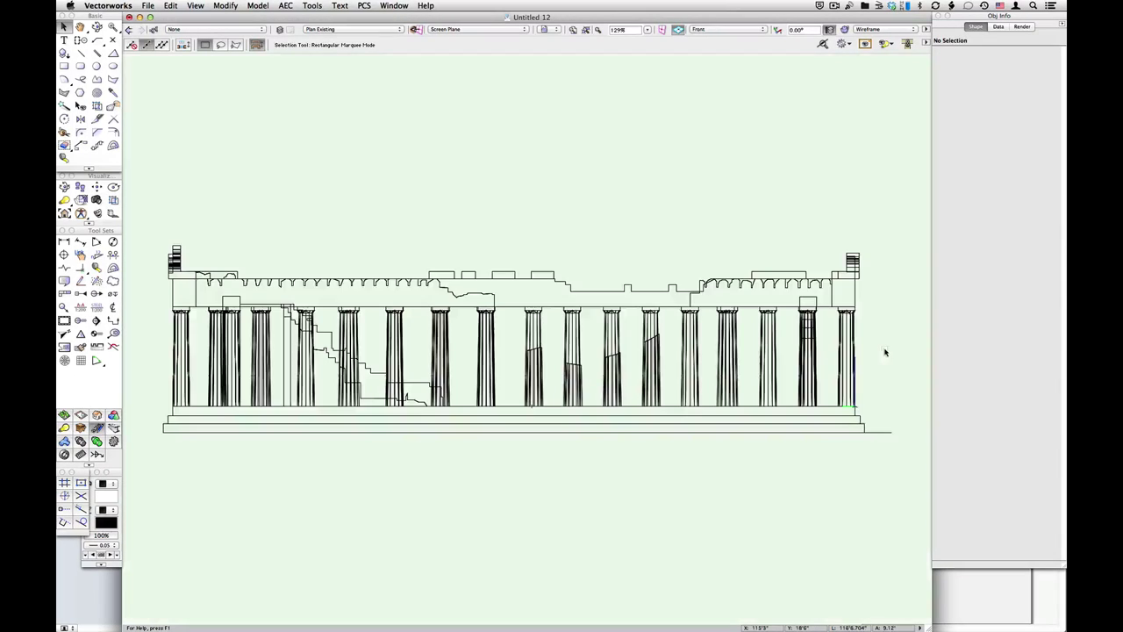
{"action": "scroll", "coordinate": [902, 375], "scroll_direction": "up", "scroll_amount": 2}
{"action": "key", "text": "2"}
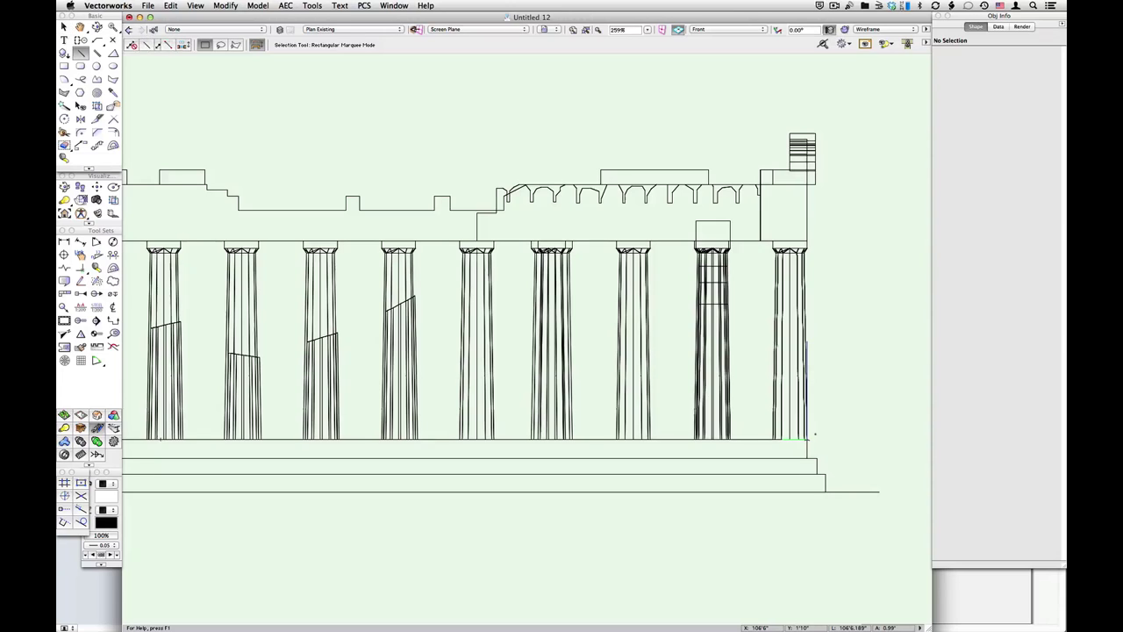
{"action": "left_click", "coordinate": [806, 441]}
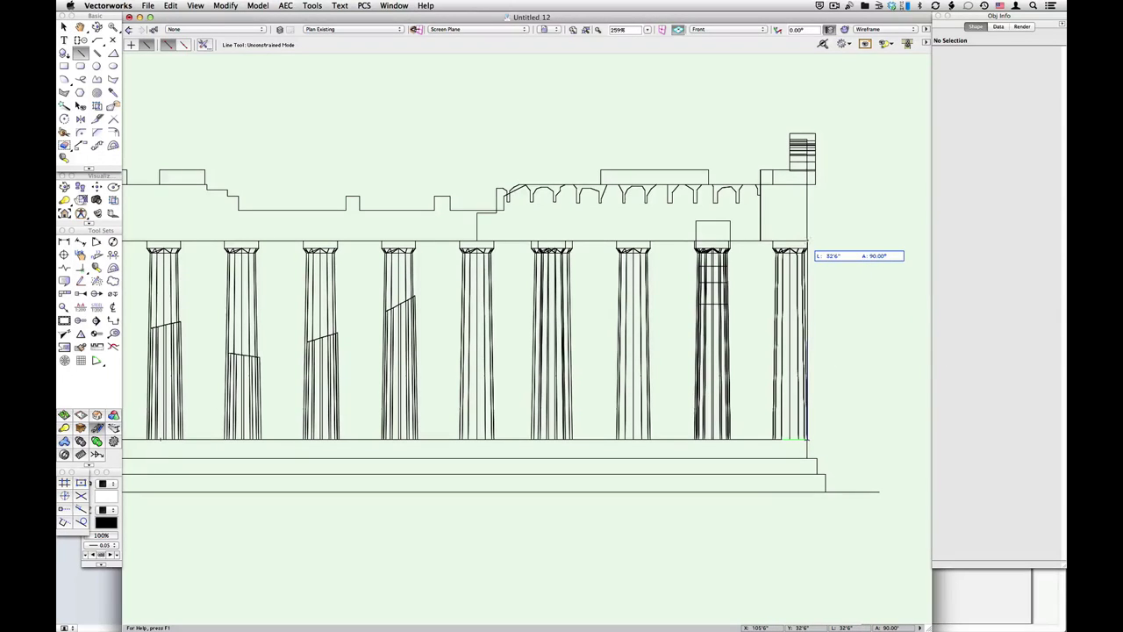
{"action": "key", "text": "x"}
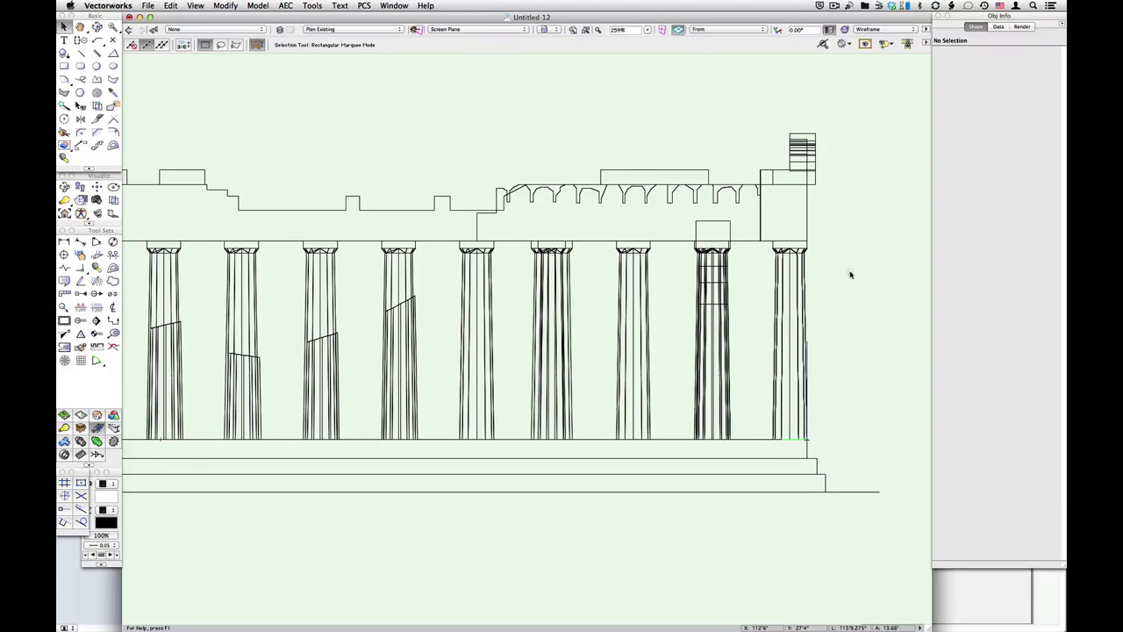
- Return to sheet Sht-2 [CameraMatch Setup] and edit the photo viewport's annotations
{"action": "key", "text": "F5"}
{"action": "left_click", "coordinate": [336, 29]}
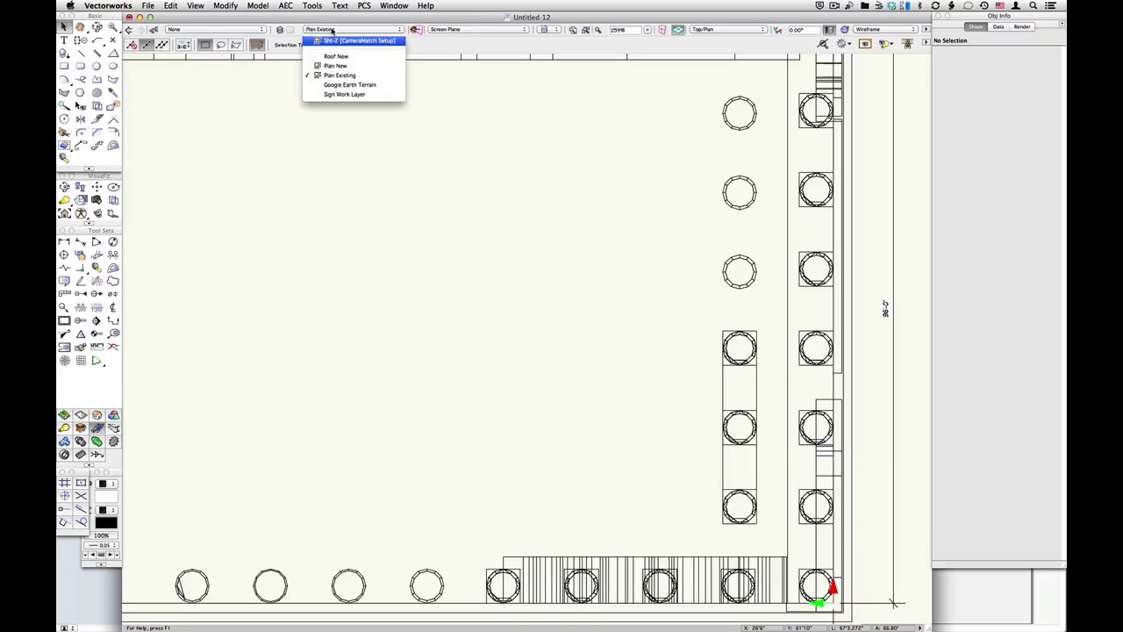
{"action": "left_click", "coordinate": [346, 41]}
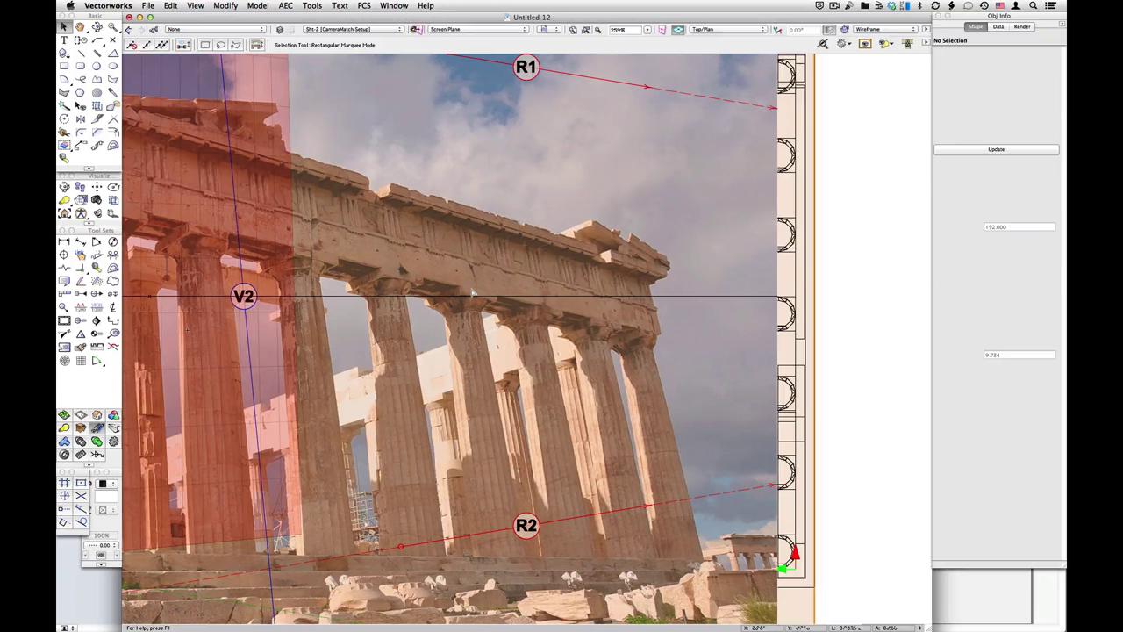
{"action": "double_click", "coordinate": [699, 380]}
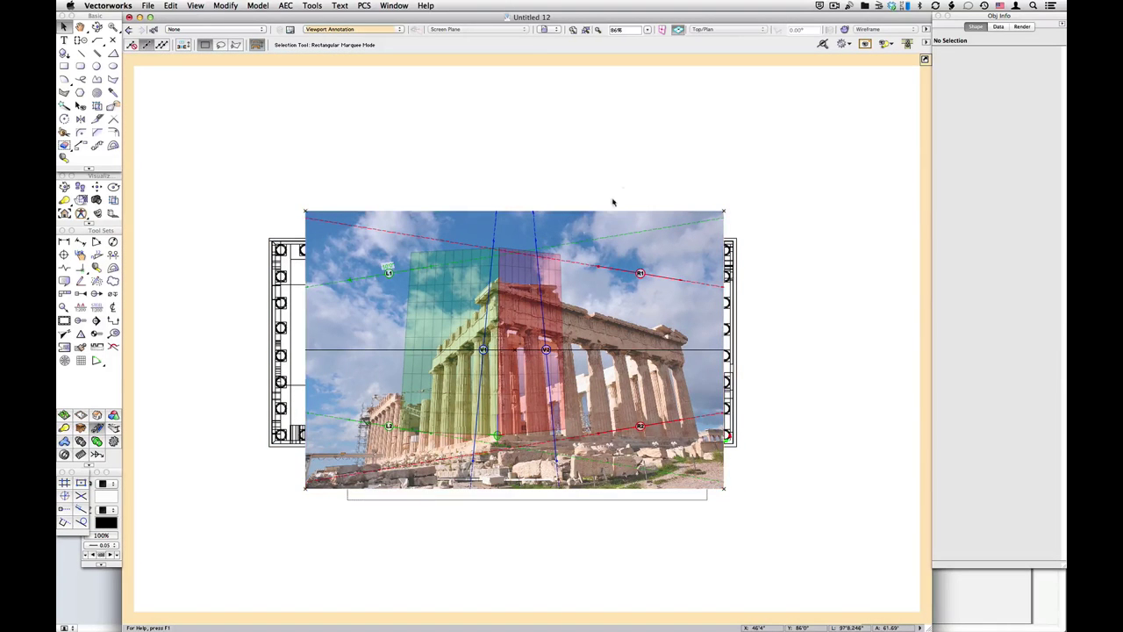
- Unconstrain the preview cube and set planes to 222'7" left, 96' right, 32'5" high, 5' grid
{"action": "left_click", "coordinate": [577, 236]}
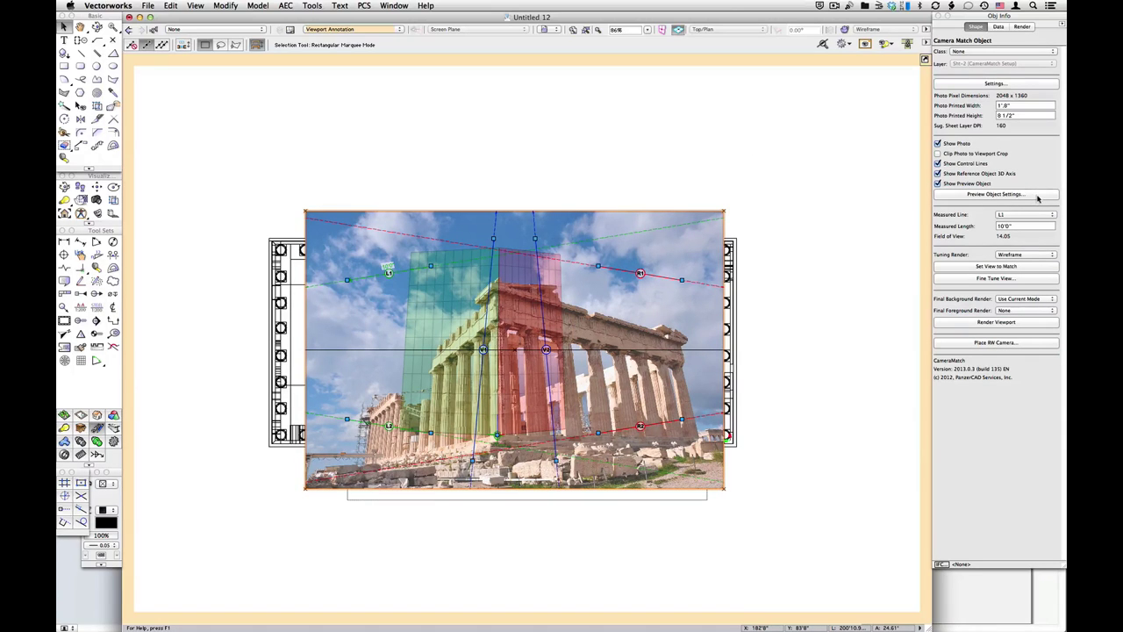
{"action": "left_click", "coordinate": [1038, 197]}
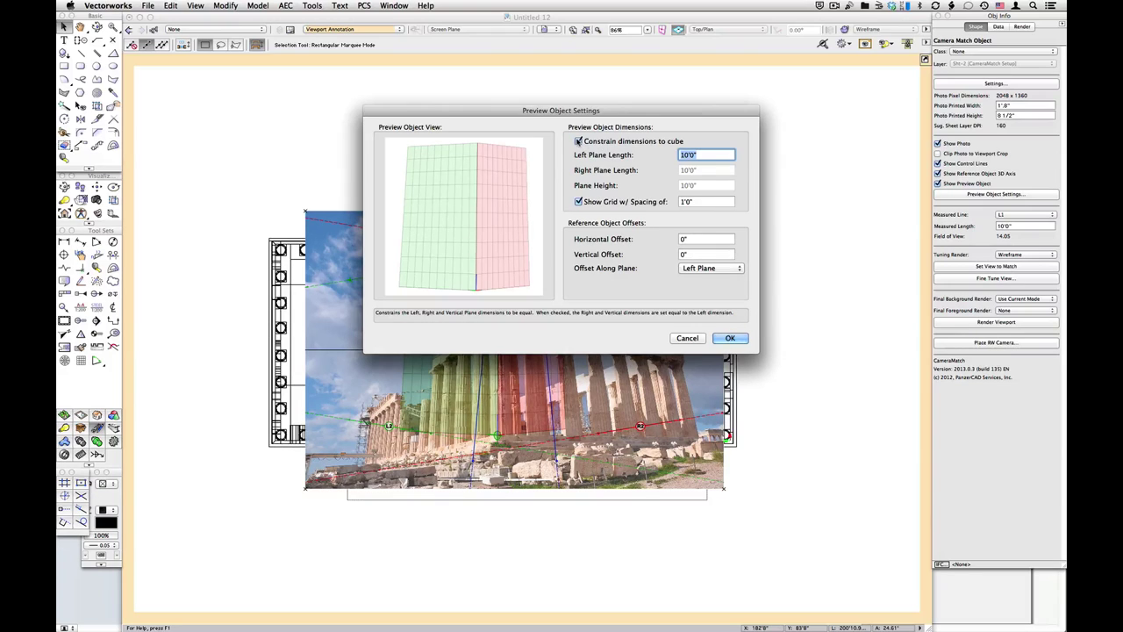
{"action": "left_click", "coordinate": [578, 142]}
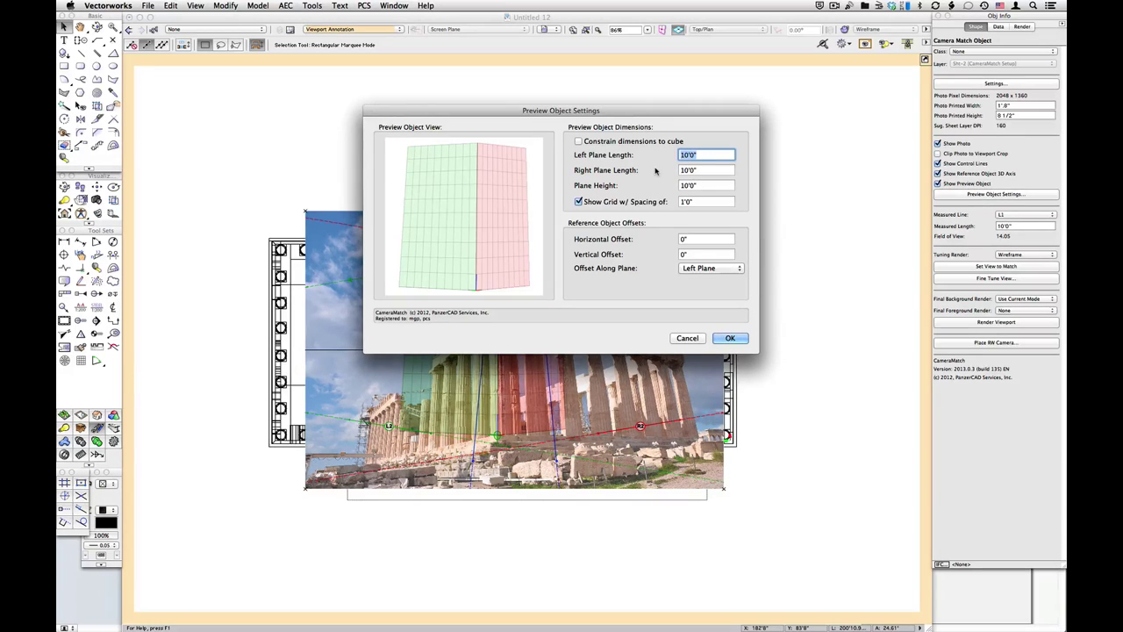
{"action": "type", "text": "222'7"}
{"action": "key", "text": "Tab"}
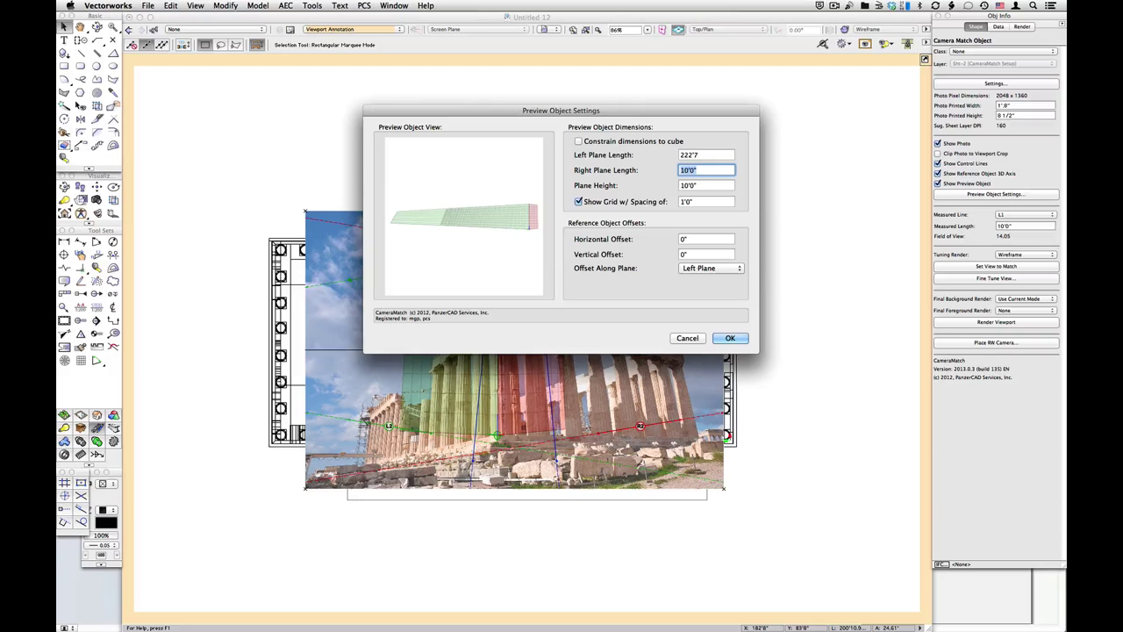
{"action": "type", "text": "96"}
{"action": "key", "text": "Tab"}
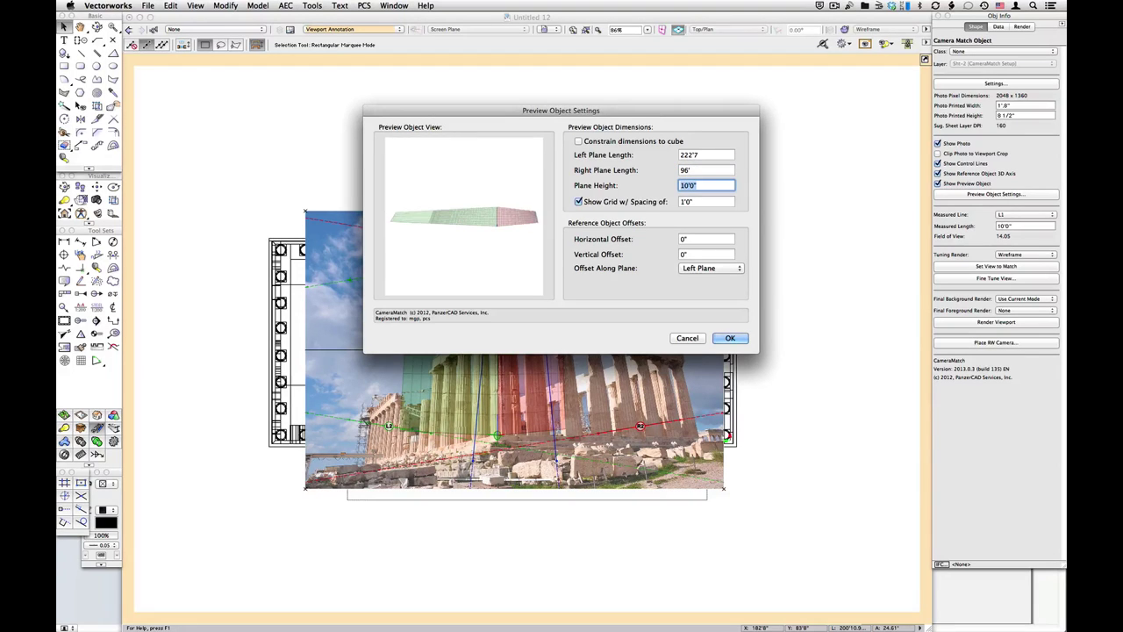
{"action": "type", "text": "32'5"}
{"action": "key", "text": "Tab"}
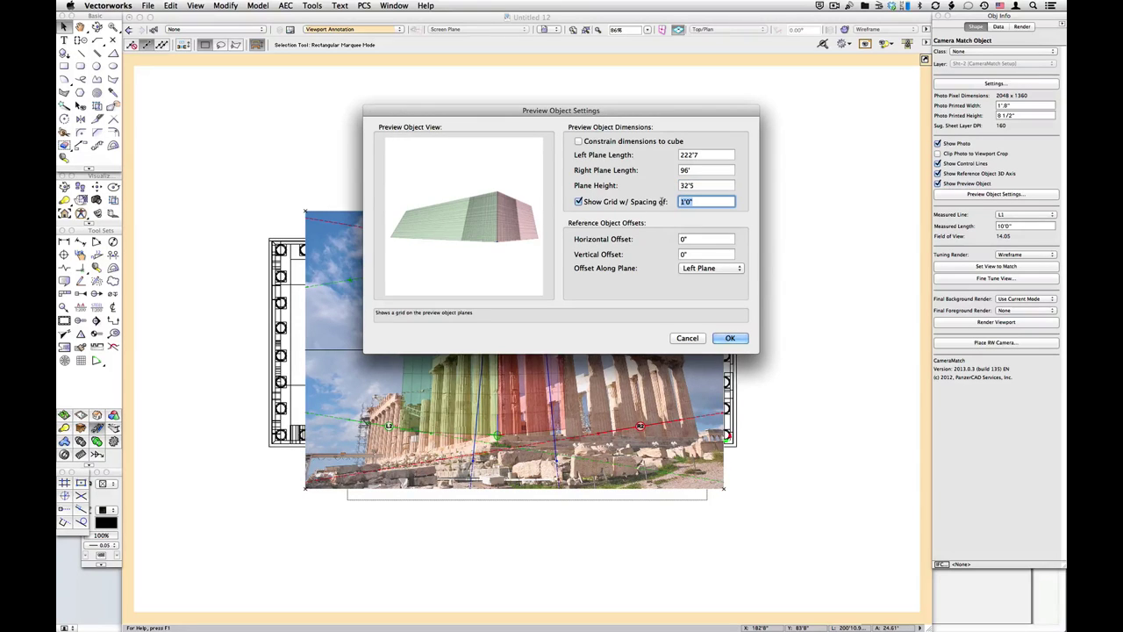
{"action": "type", "text": "5"}
{"action": "key", "text": "Tab"}
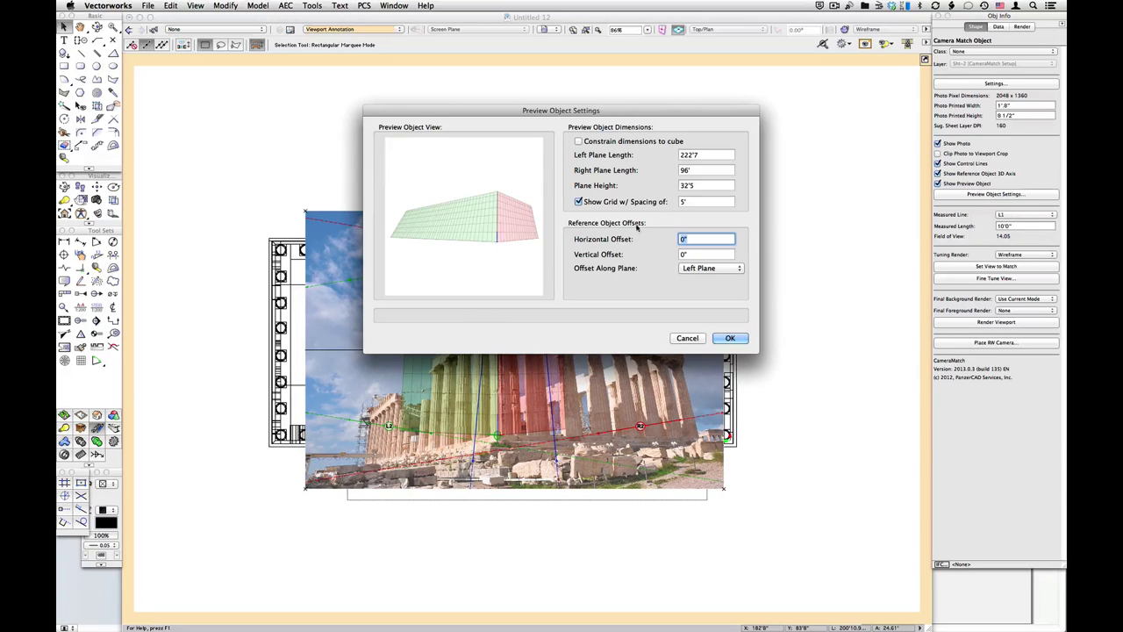
{"action": "left_click", "coordinate": [729, 338]}
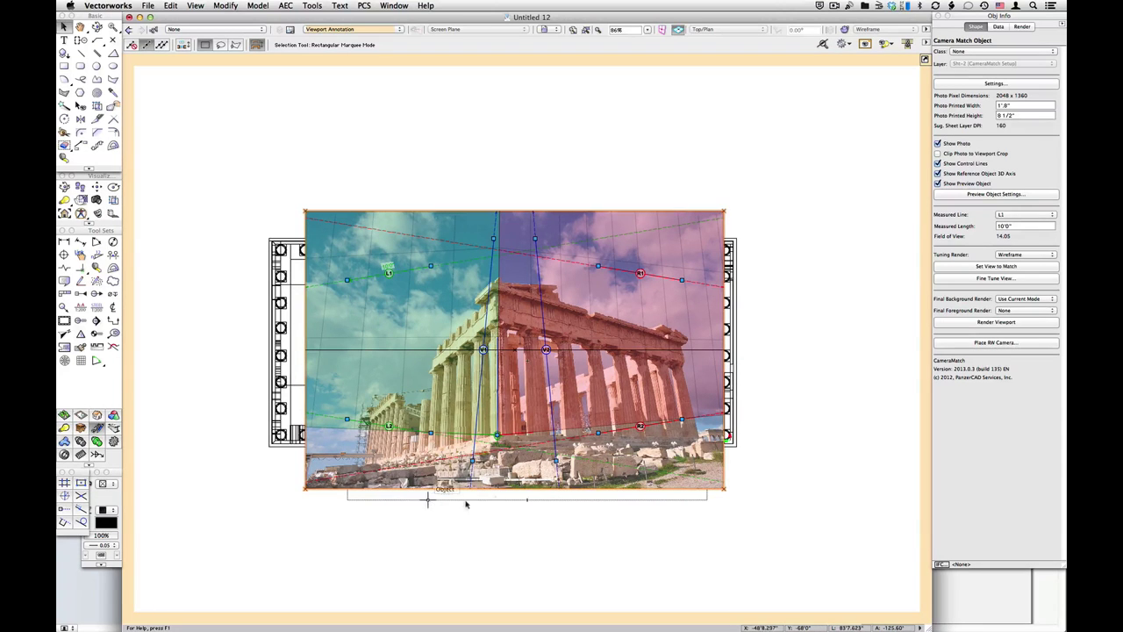
- Reposition the V1 and V2 control line ends along the temple's columns
{"action": "scroll", "coordinate": [448, 404], "scroll_direction": "up", "scroll_amount": 2}
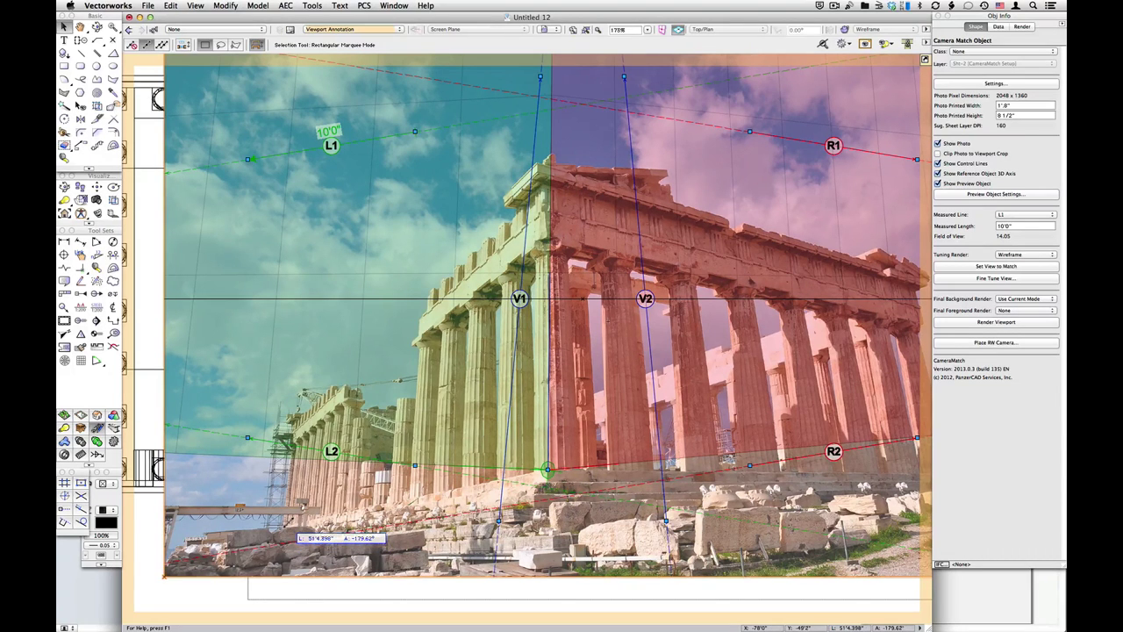
{"action": "left_click", "coordinate": [291, 524]}
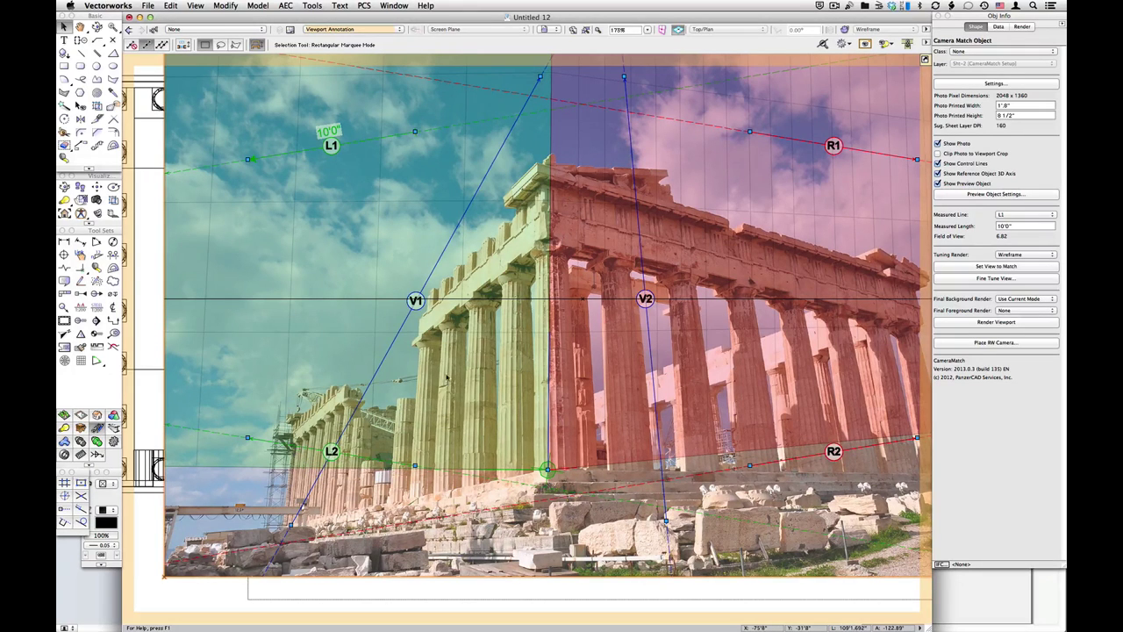
{"action": "left_click", "coordinate": [297, 453]}
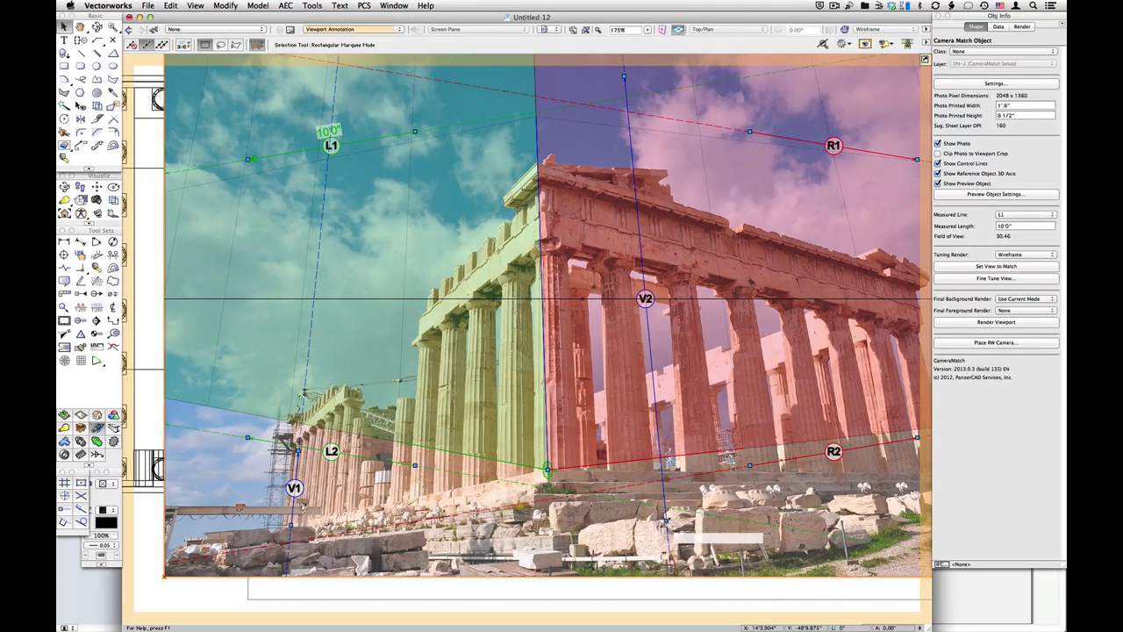
{"action": "left_click", "coordinate": [666, 521]}
{"action": "scroll", "coordinate": [781, 514], "scroll_direction": "right", "scroll_amount": 5}
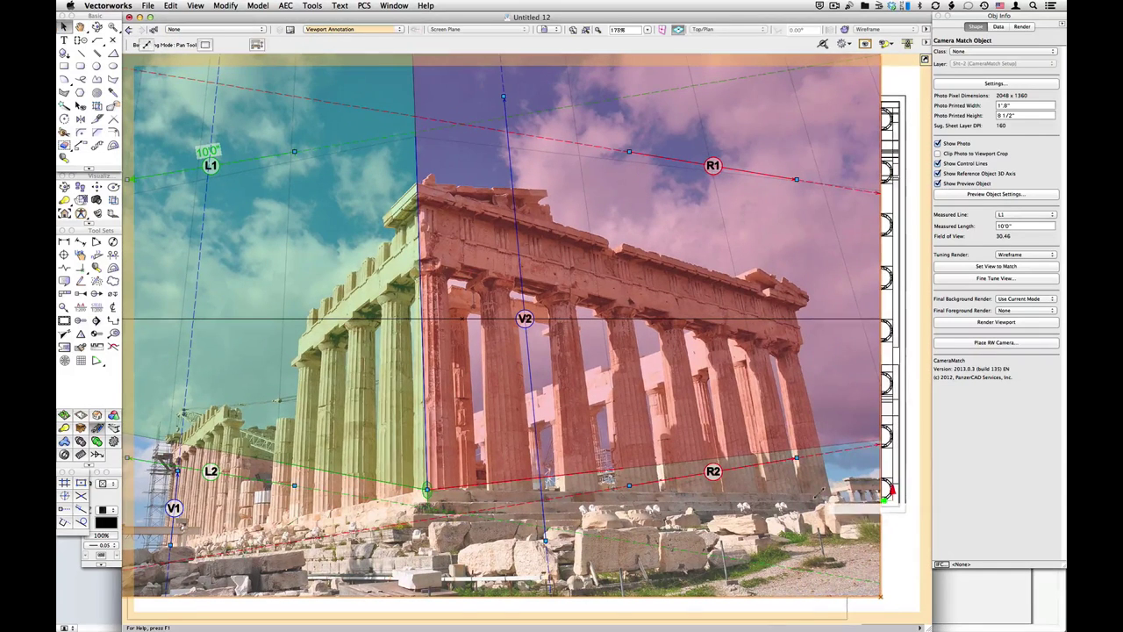
{"action": "left_click", "coordinate": [814, 492]}
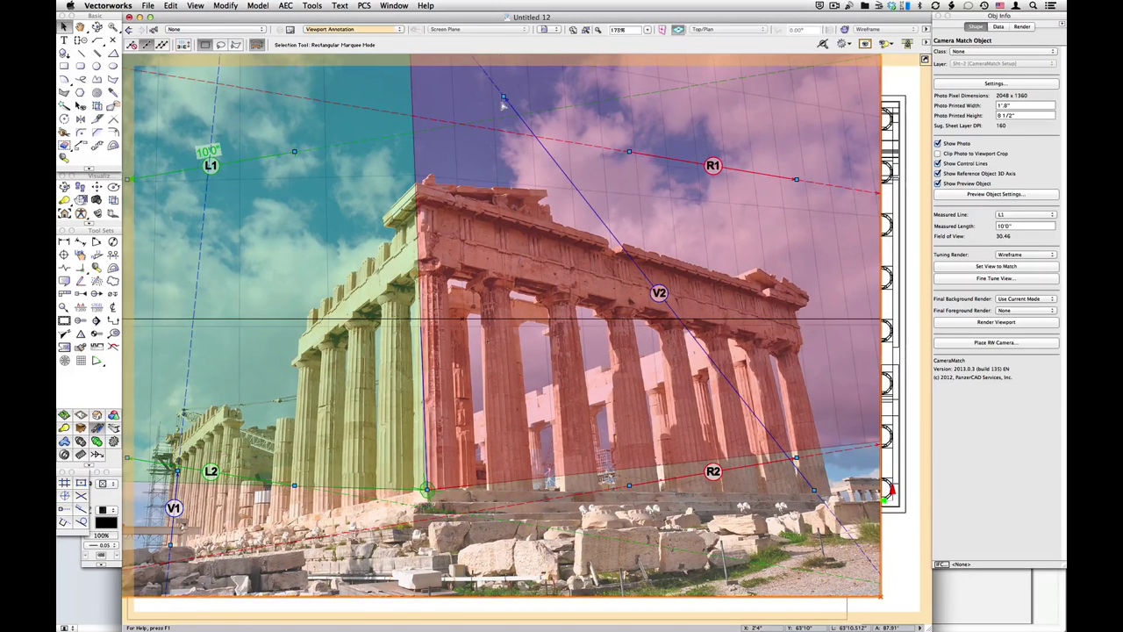
{"action": "left_click", "coordinate": [793, 372]}
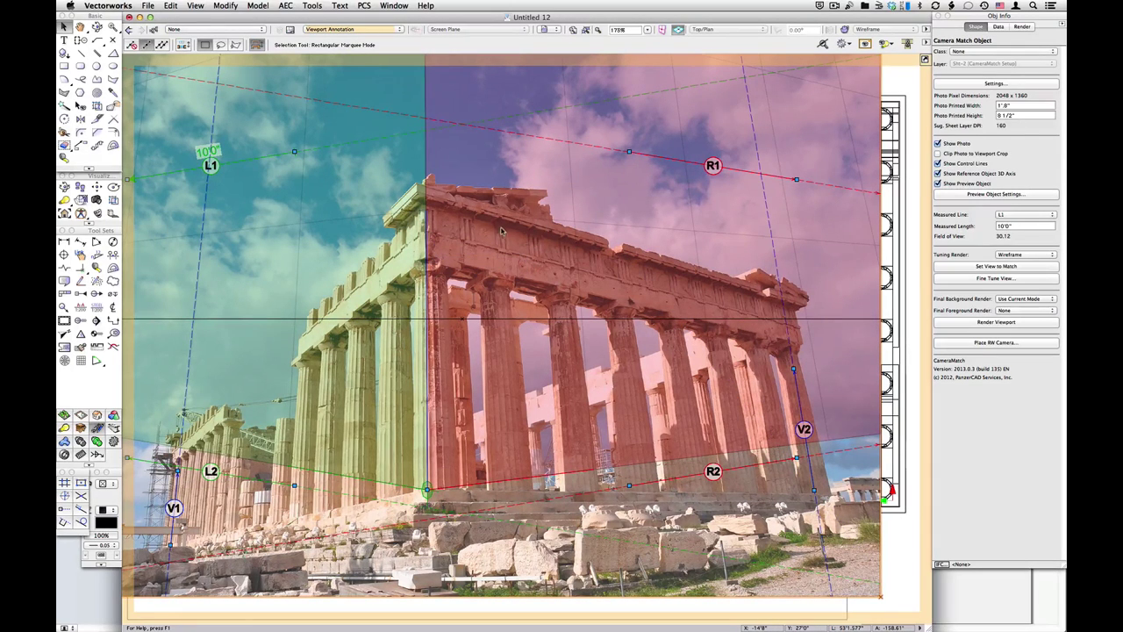
- Snap R1's left end onto the front corner of the entablature
{"action": "left_click", "coordinate": [428, 231]}
{"action": "scroll", "coordinate": [318, 282], "scroll_direction": "down", "scroll_amount": 2}
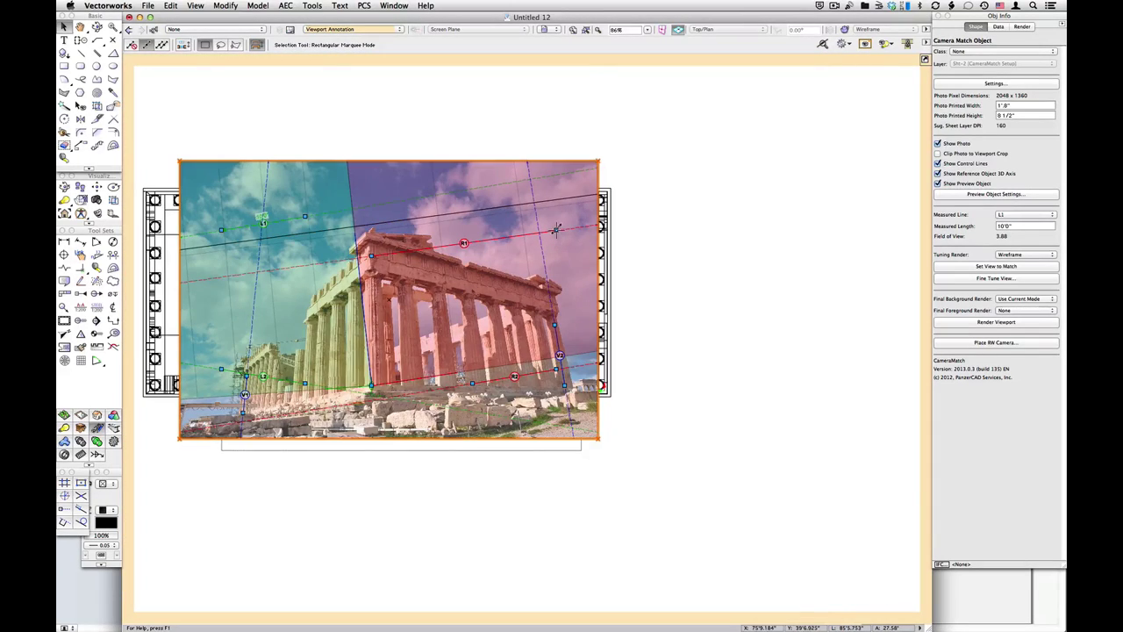
{"action": "scroll", "coordinate": [562, 298], "scroll_direction": "up", "scroll_amount": 2}
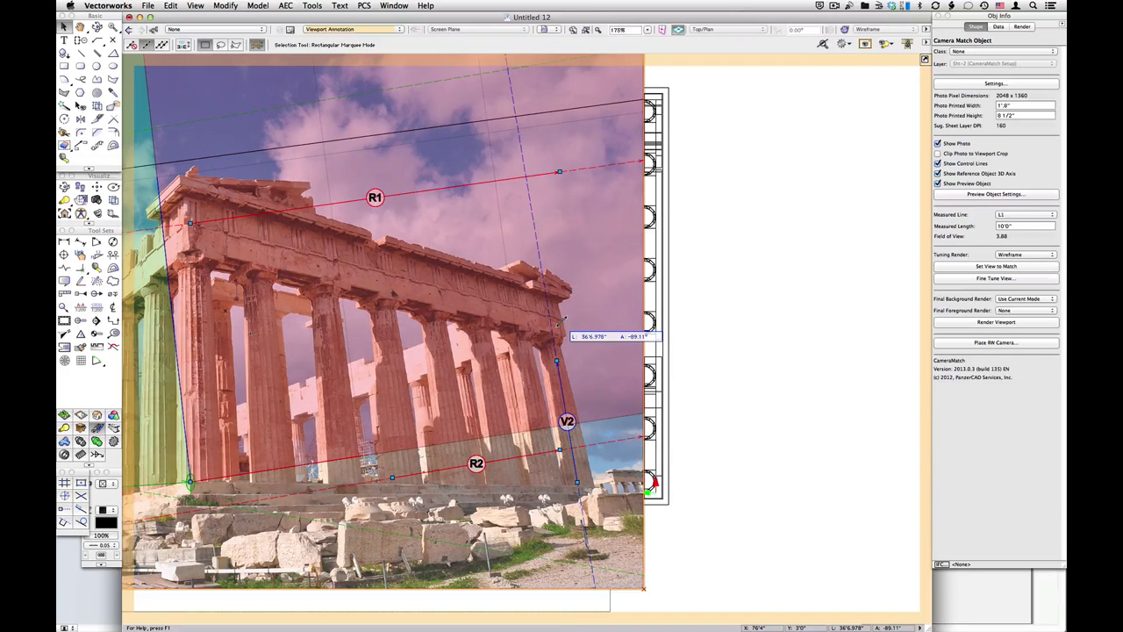
{"action": "scroll", "coordinate": [560, 323], "scroll_direction": "up", "scroll_amount": 4}
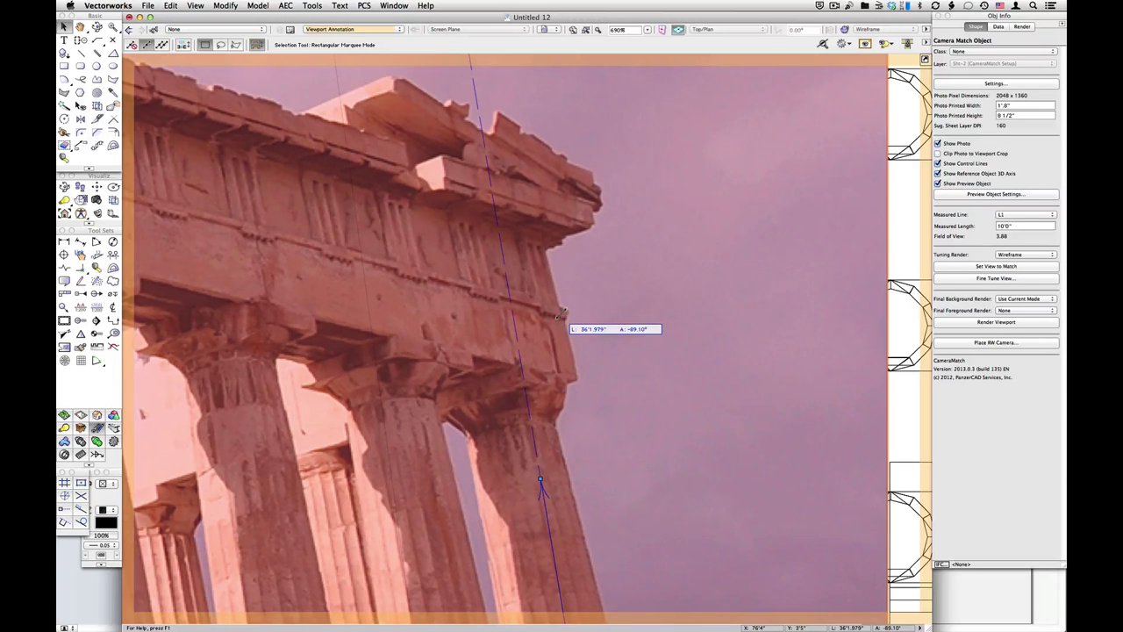
{"action": "left_click", "coordinate": [561, 313]}
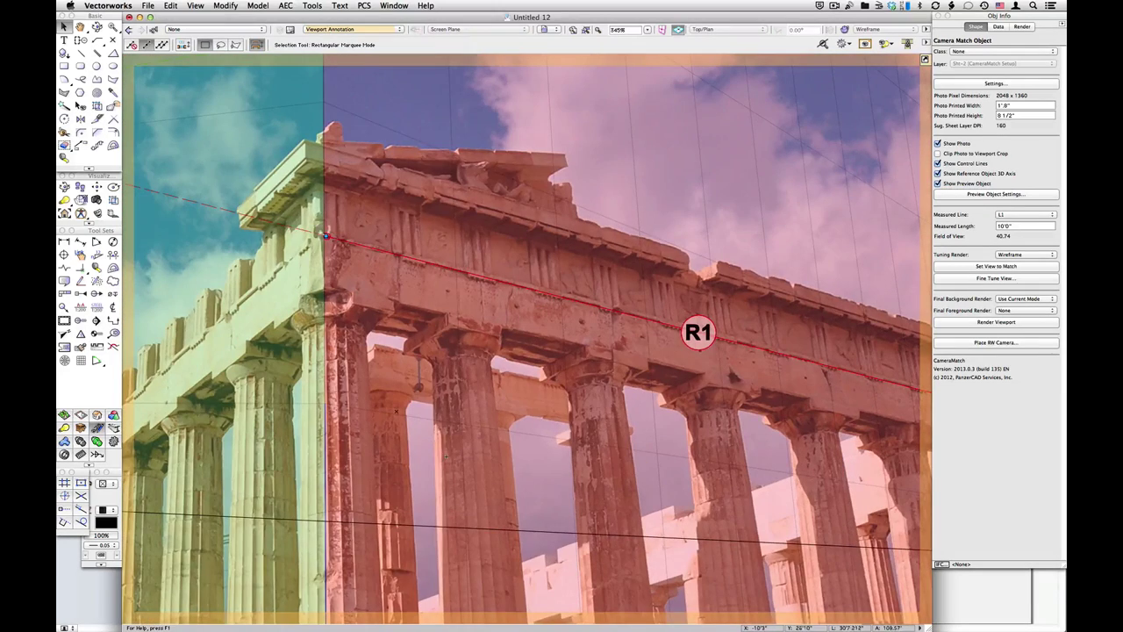
{"action": "scroll", "coordinate": [326, 235], "scroll_direction": "up", "scroll_amount": 2}
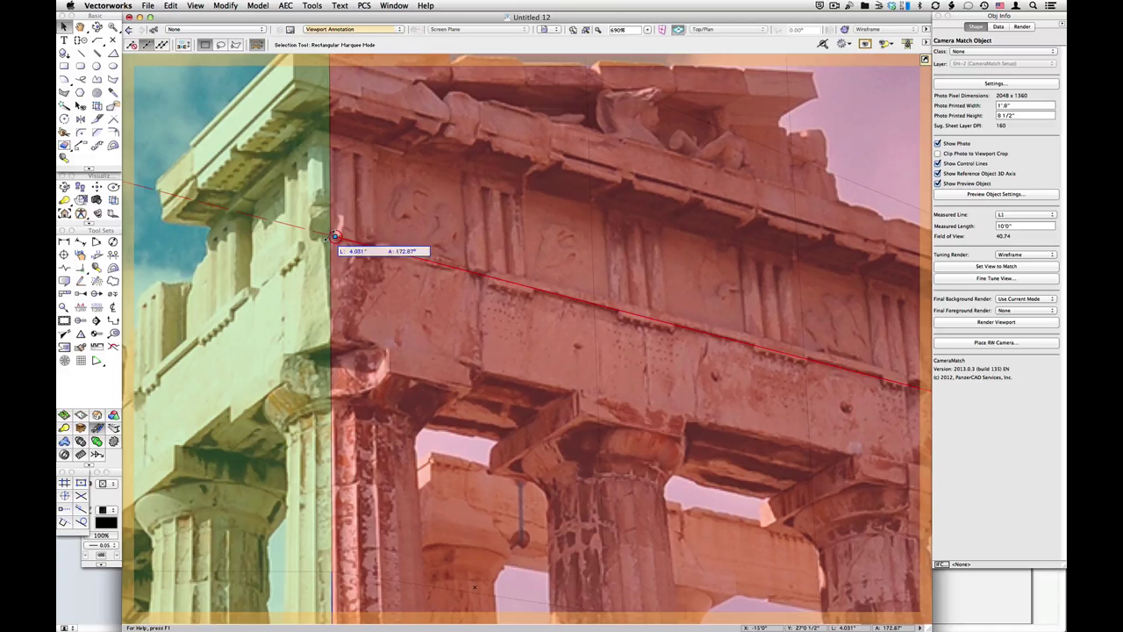
{"action": "left_click_drag", "start_coordinate": [334, 236], "coordinate": [333, 237]}
{"action": "scroll", "coordinate": [333, 237], "scroll_direction": "down", "scroll_amount": 4}
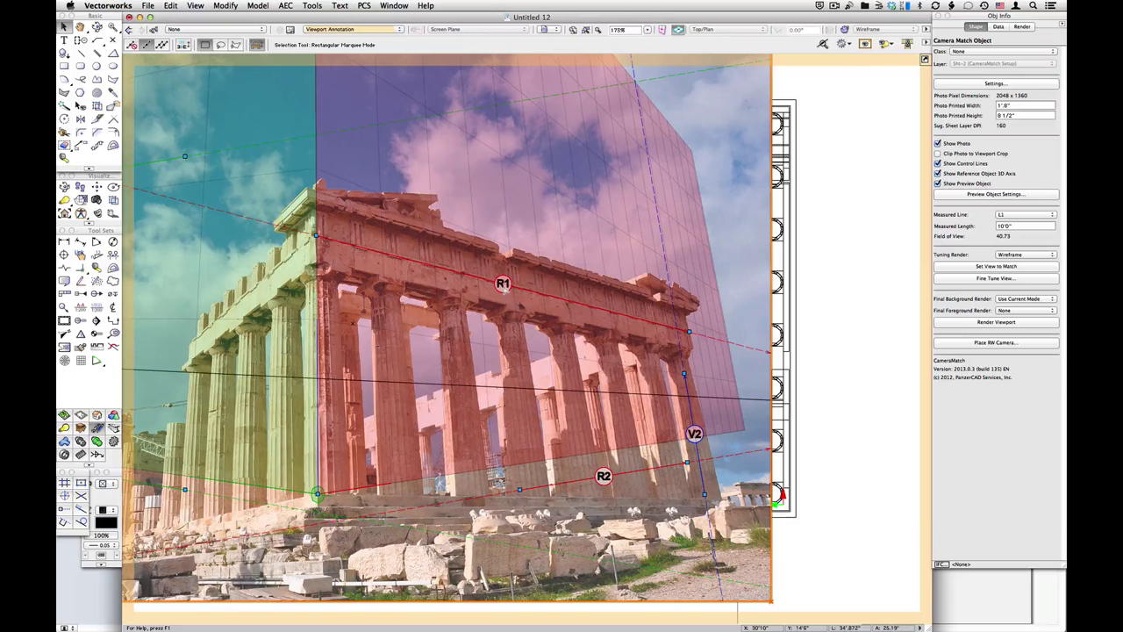
- Set the Measured Line to R1 with a measured length of 96'0"
{"action": "left_click", "coordinate": [1015, 216]}
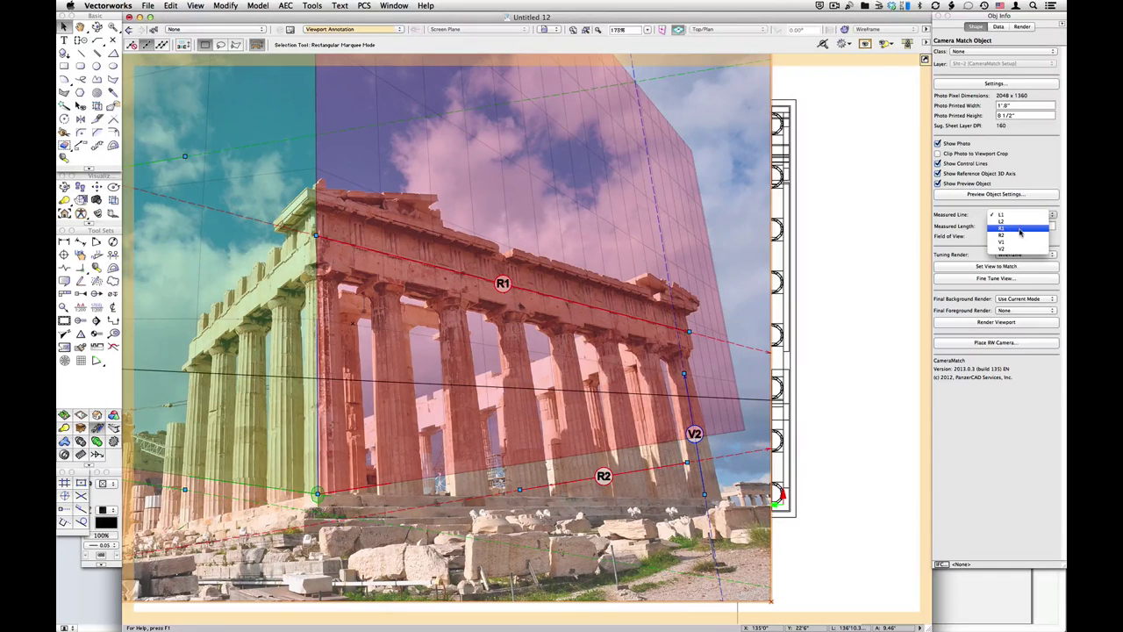
{"action": "left_click", "coordinate": [1020, 230]}
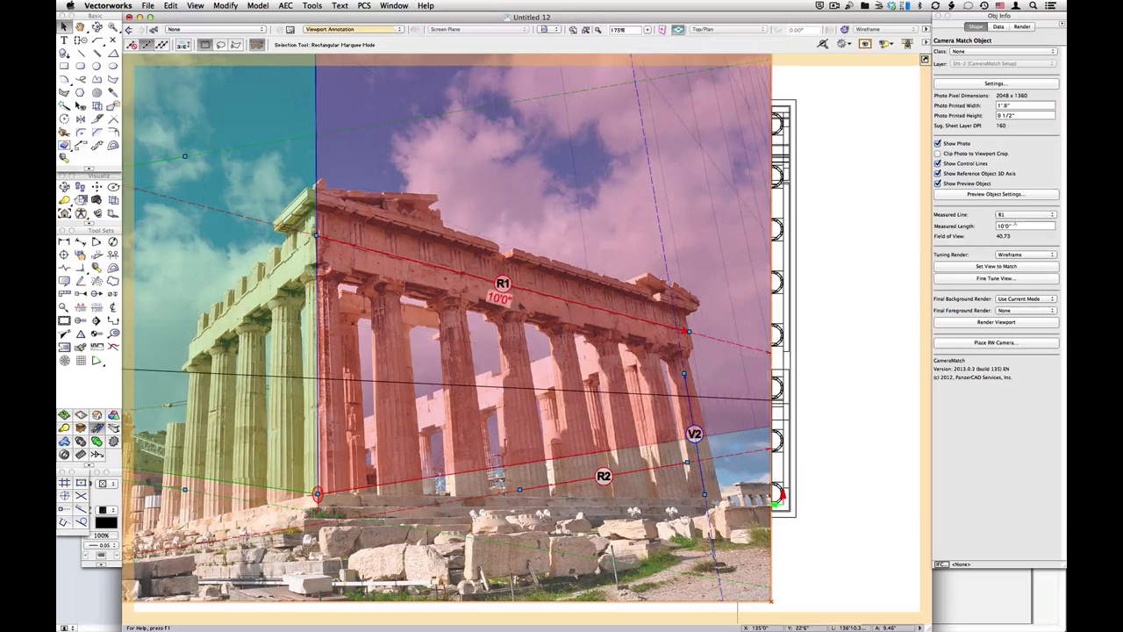
{"action": "left_click", "coordinate": [1021, 224]}
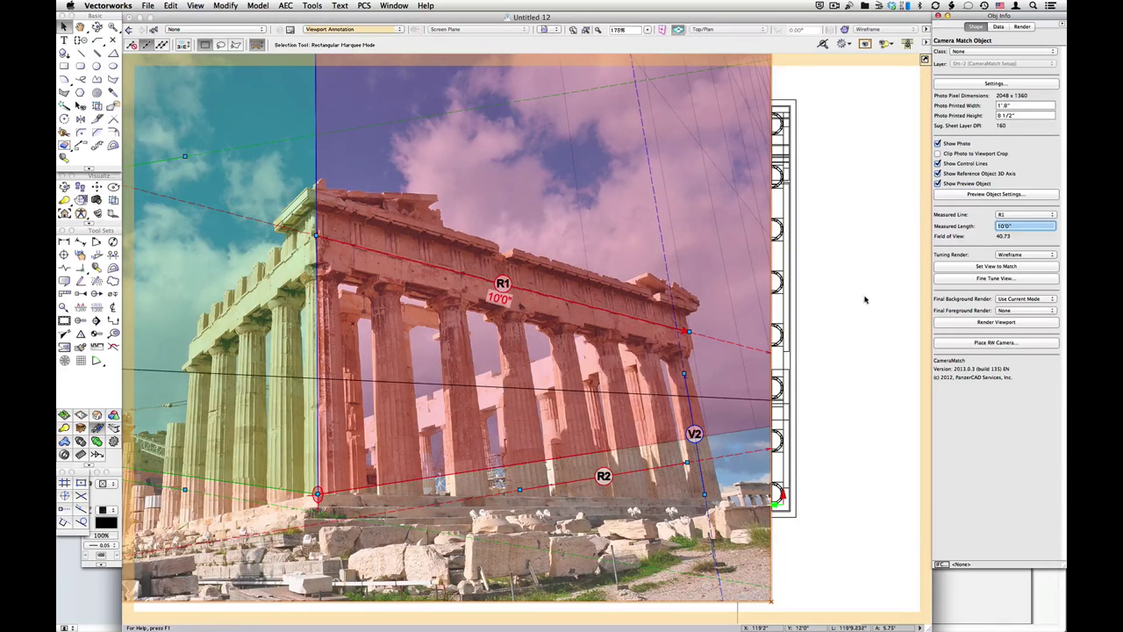
{"action": "type", "text": "96"}
{"action": "key", "text": "Return"}
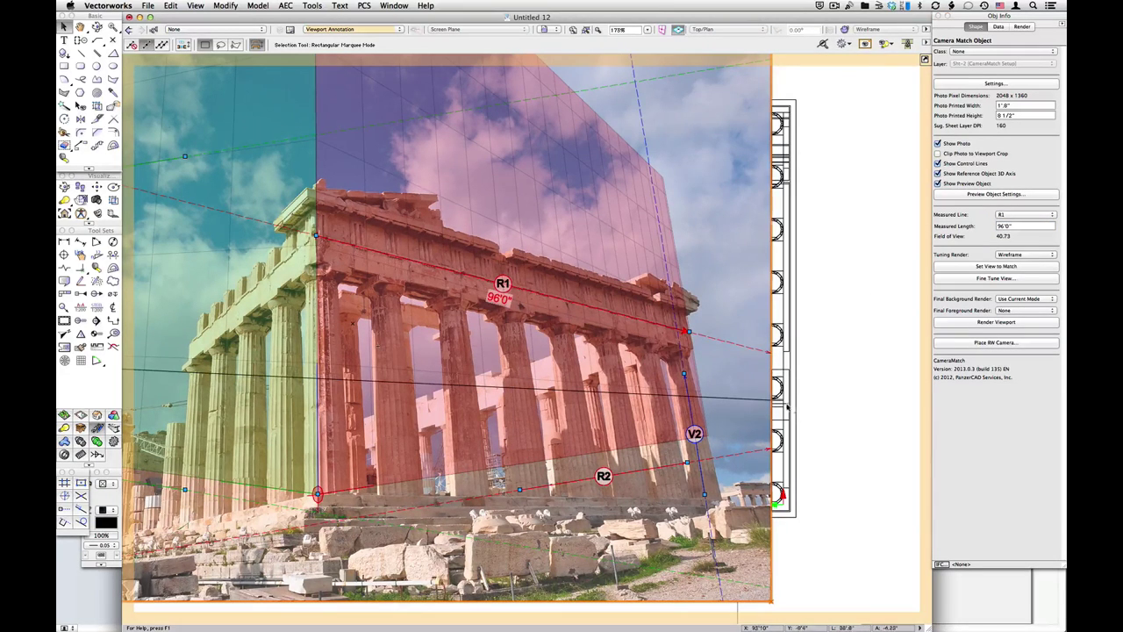
{"action": "scroll", "coordinate": [814, 448], "scroll_direction": "down", "scroll_amount": 3}
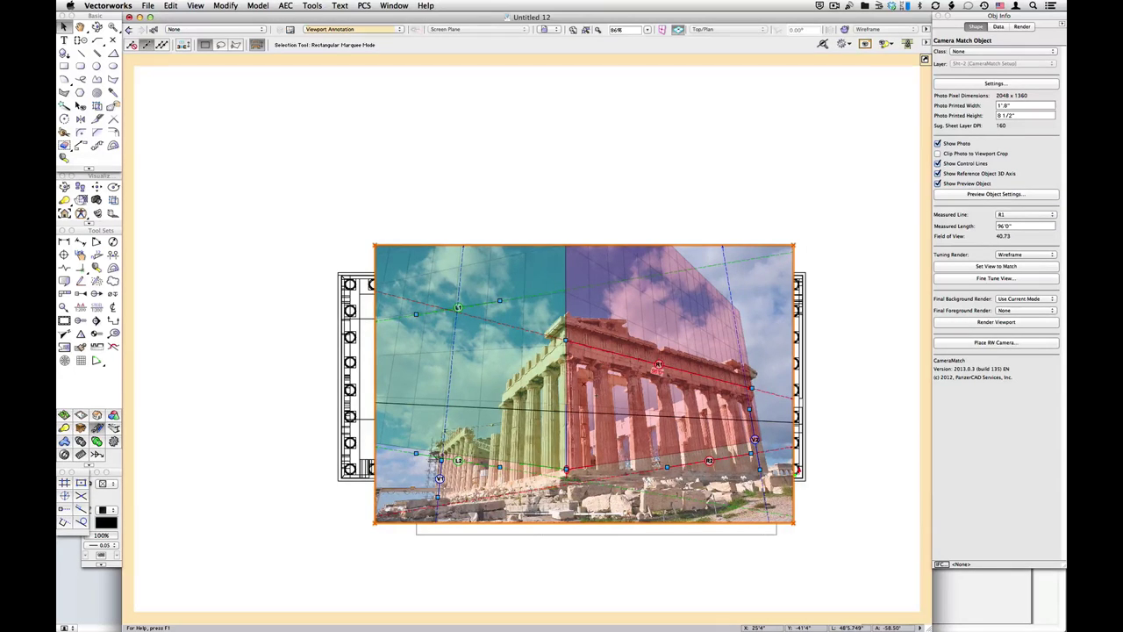
- Realign R2 with the temple base and L1 along the side entablature
{"action": "scroll", "coordinate": [647, 481], "scroll_direction": "up", "scroll_amount": 2}
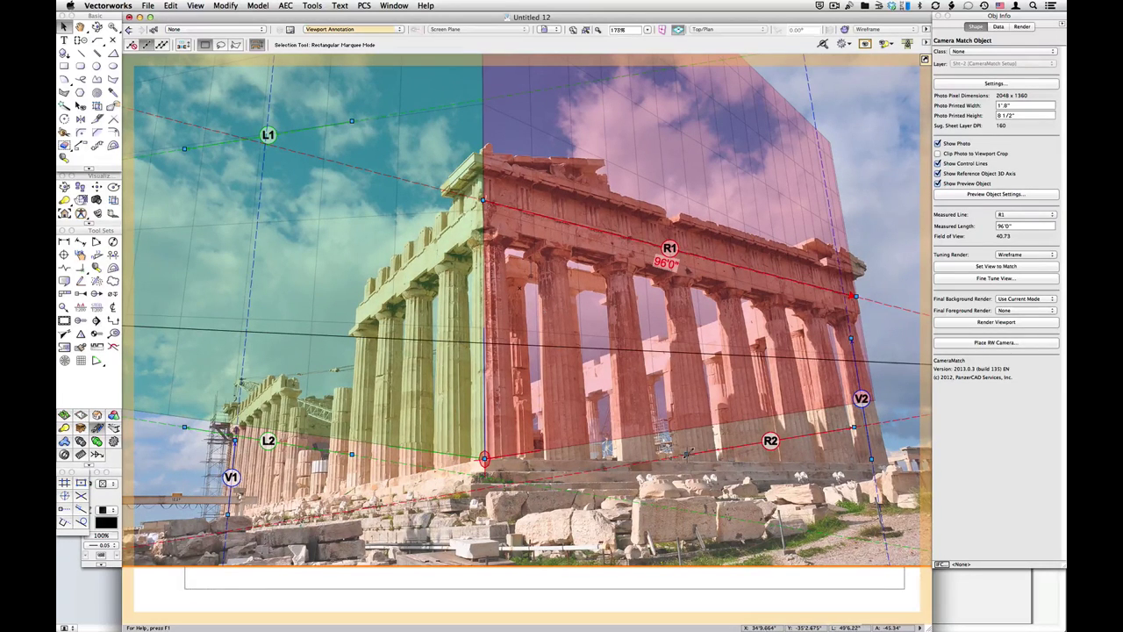
{"action": "left_click_drag", "start_coordinate": [563, 464], "coordinate": [848, 462]}
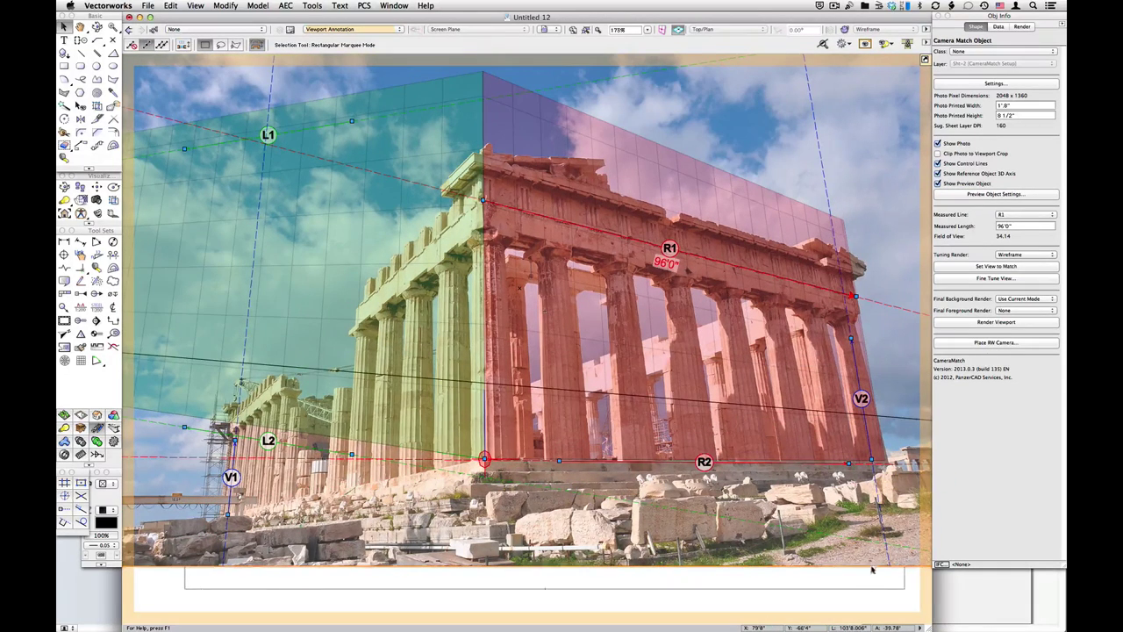
{"action": "scroll", "coordinate": [871, 583], "scroll_direction": "down", "scroll_amount": 2}
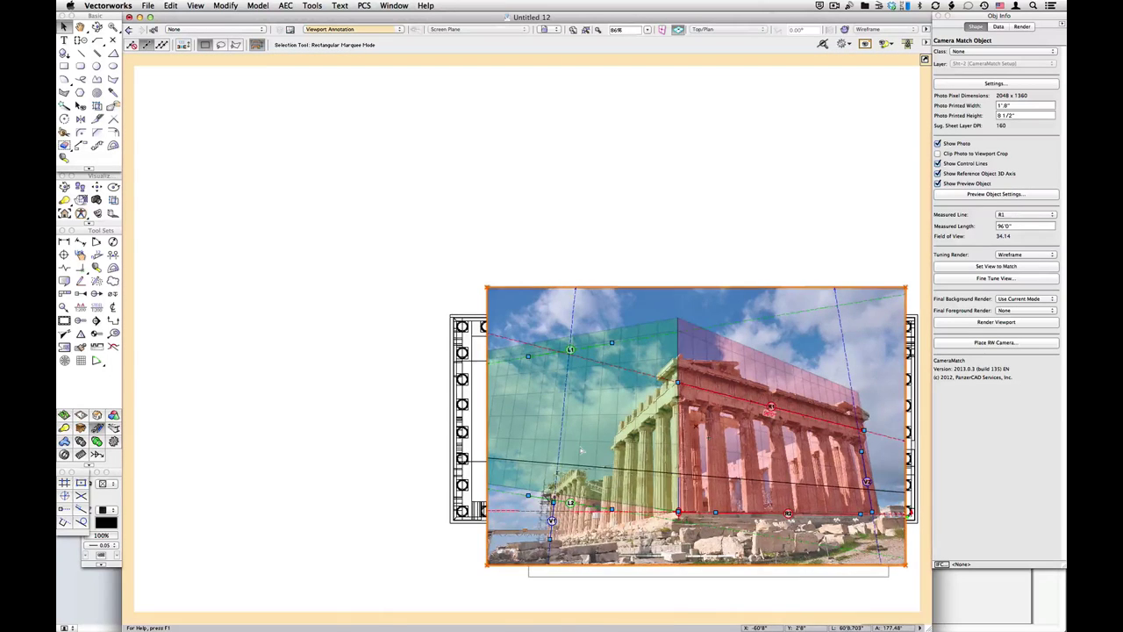
{"action": "scroll", "coordinate": [580, 447], "scroll_direction": "up", "scroll_amount": 2}
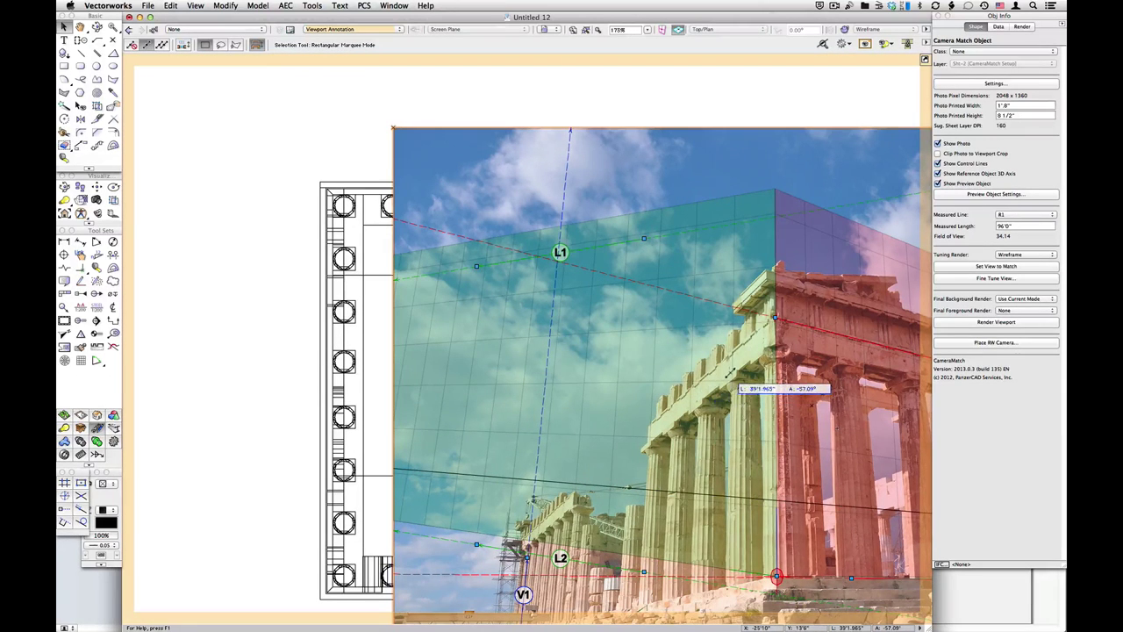
{"action": "left_click_drag", "start_coordinate": [742, 346], "coordinate": [741, 345]}
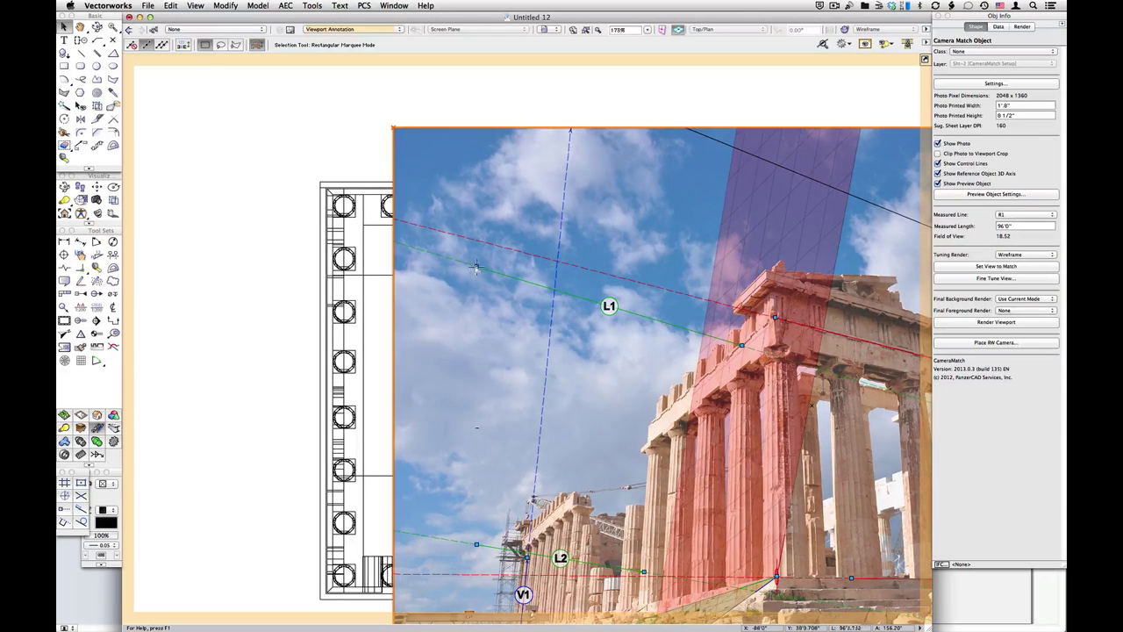
- Move both ends of the L2 line along the temple's side base
{"action": "scroll", "coordinate": [457, 344], "scroll_direction": "down", "scroll_amount": 3}
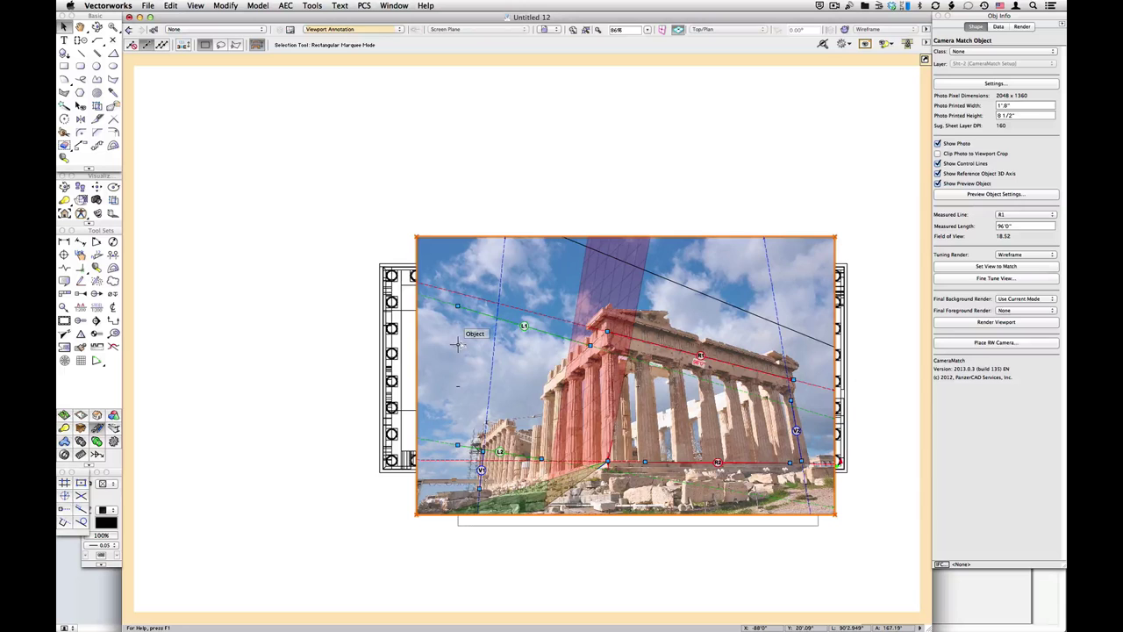
{"action": "scroll", "coordinate": [458, 344], "scroll_direction": "up", "scroll_amount": 3}
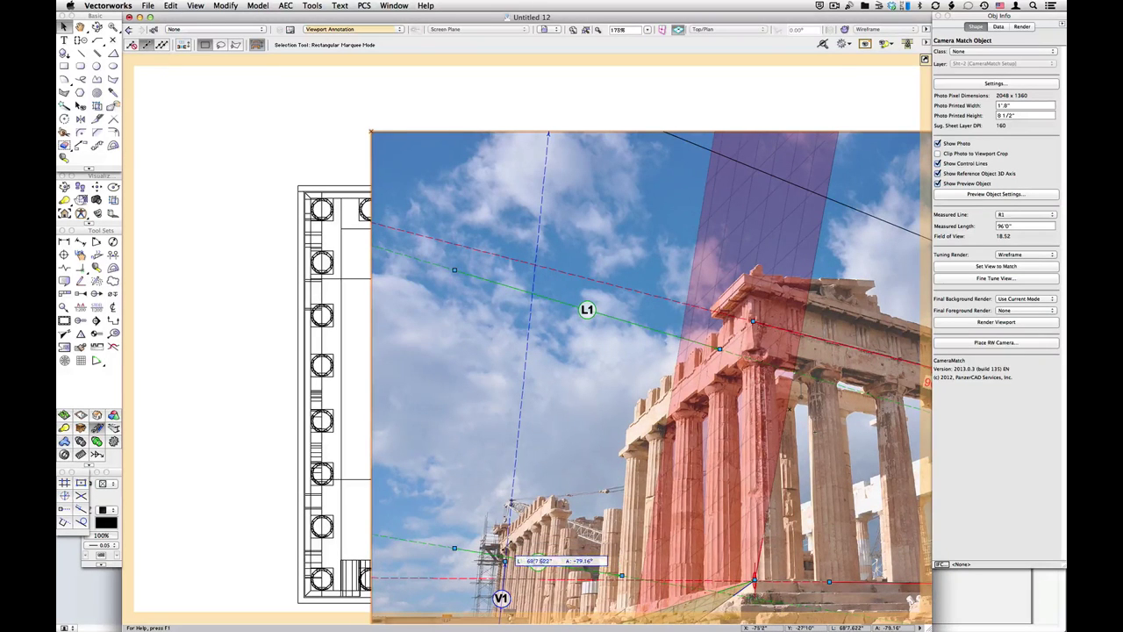
{"action": "scroll", "coordinate": [506, 551], "scroll_direction": "up", "scroll_amount": 3}
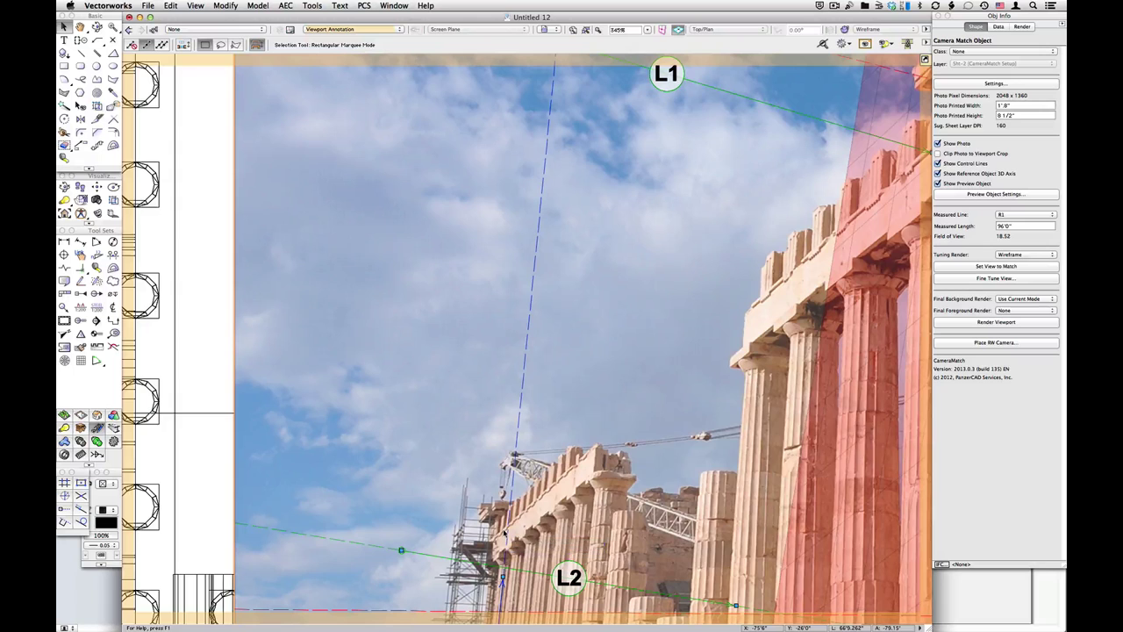
{"action": "scroll", "coordinate": [504, 533], "scroll_direction": "down", "scroll_amount": 3}
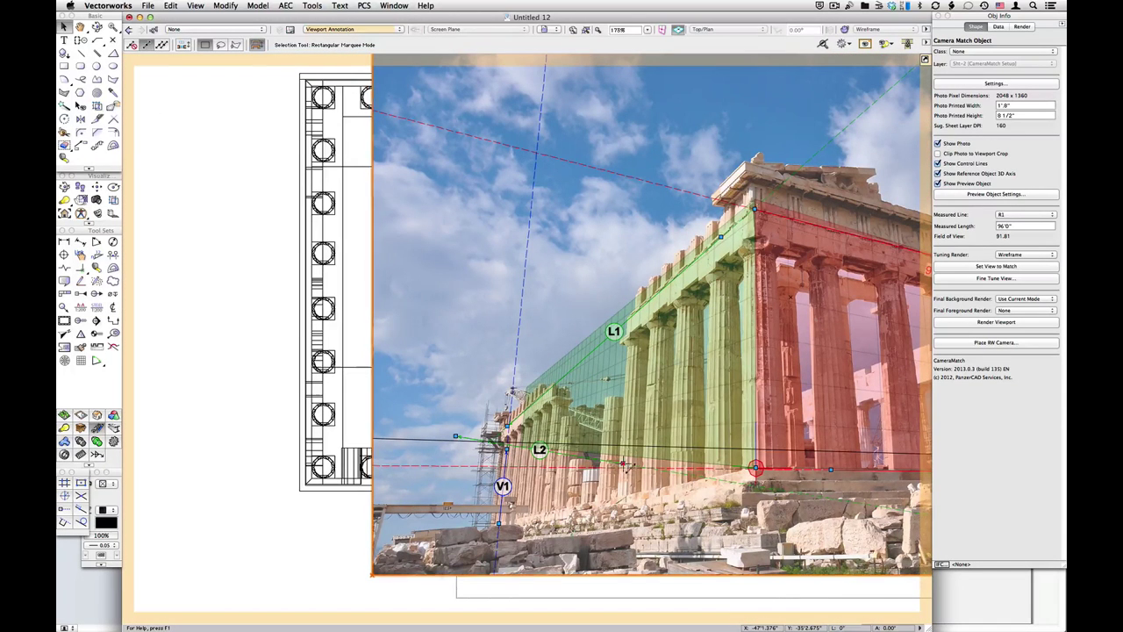
{"action": "left_click_drag", "start_coordinate": [704, 483], "coordinate": [701, 478]}
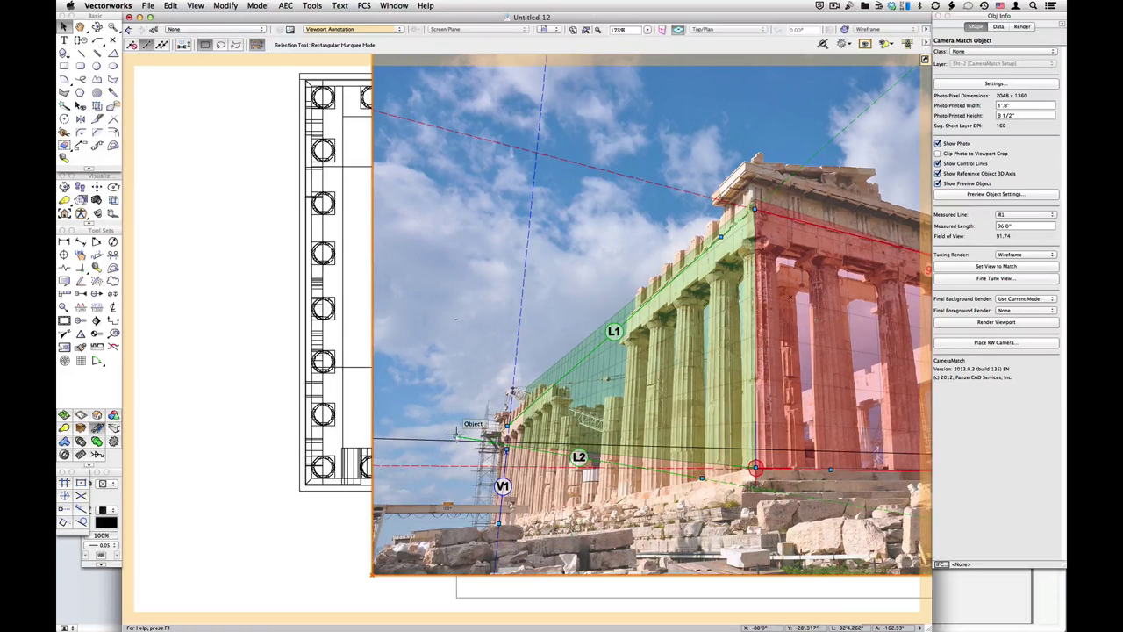
{"action": "left_click_drag", "start_coordinate": [456, 436], "coordinate": [564, 467]}
{"action": "key", "text": "z"}
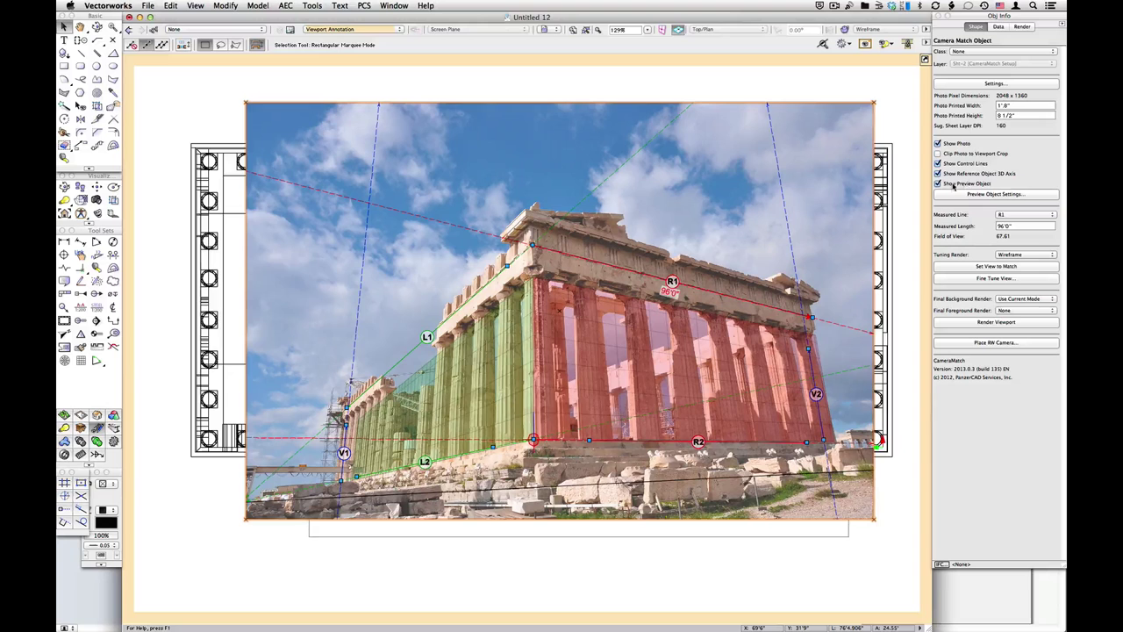
- Hide the preview planes and nudge the L2 control point along the temple base
{"action": "left_click", "coordinate": [951, 184]}
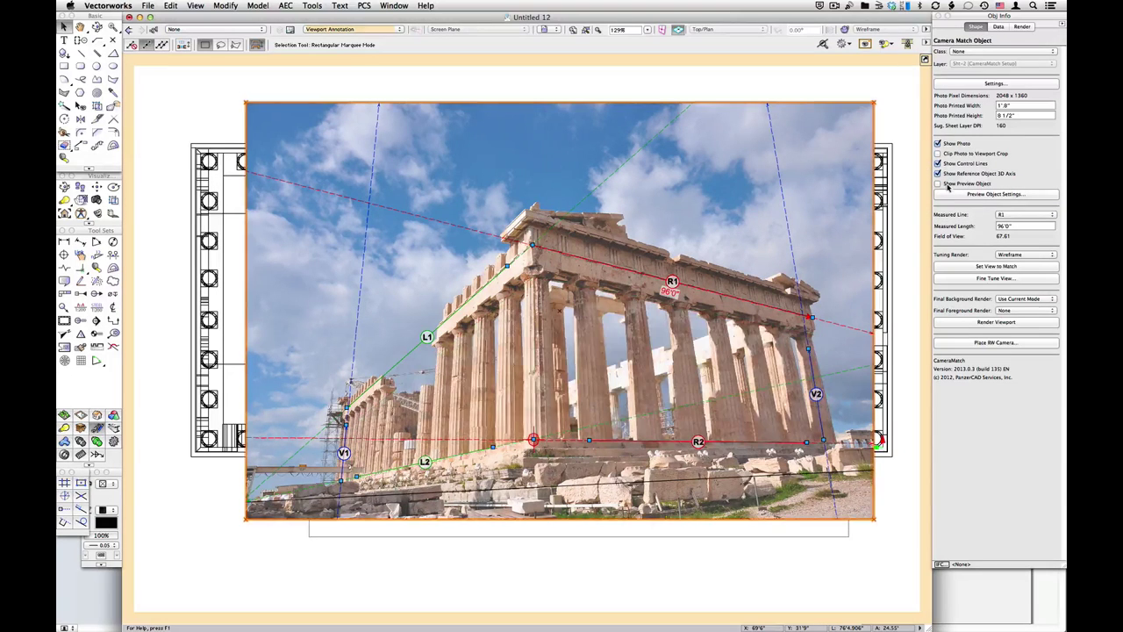
{"action": "left_click", "coordinate": [949, 185]}
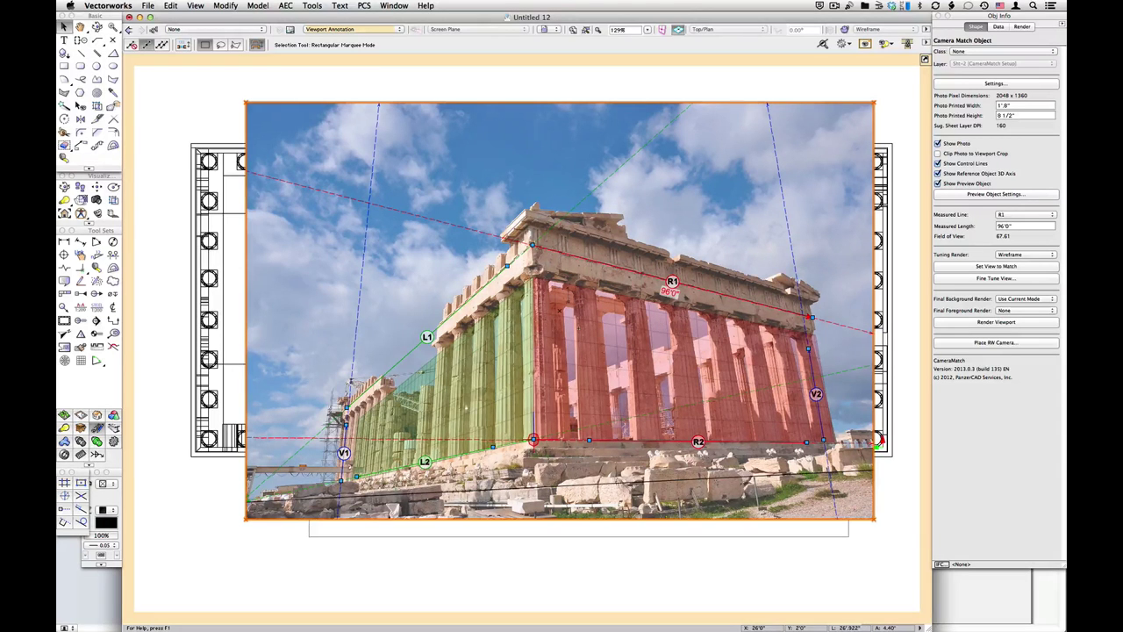
{"action": "scroll", "coordinate": [337, 479], "scroll_direction": "up", "scroll_amount": 5}
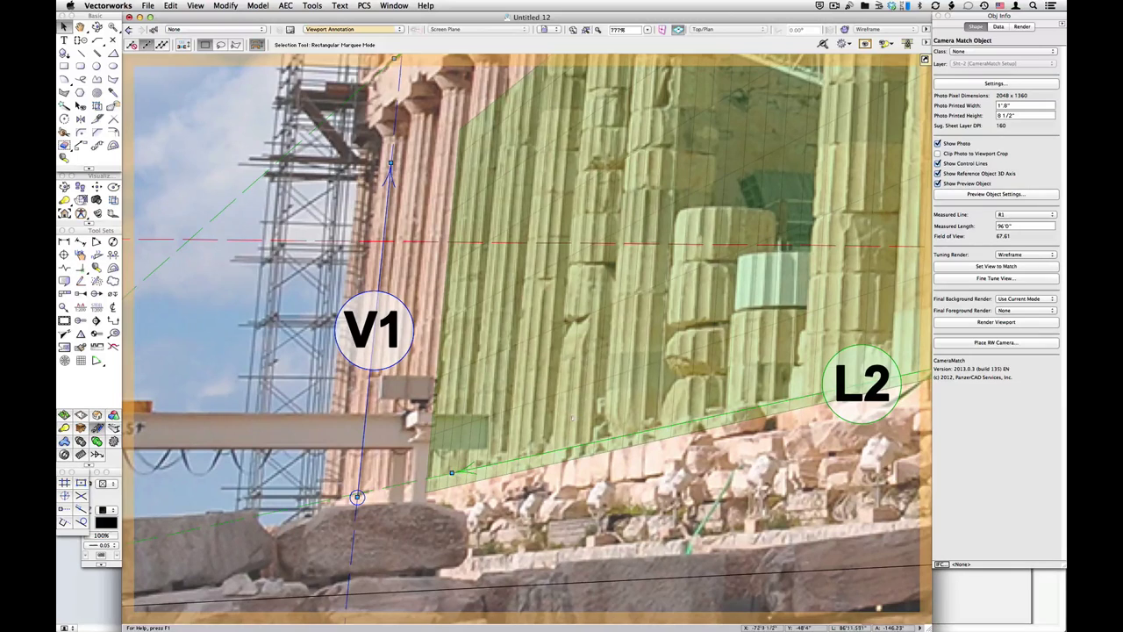
{"action": "left_click", "coordinate": [953, 185]}
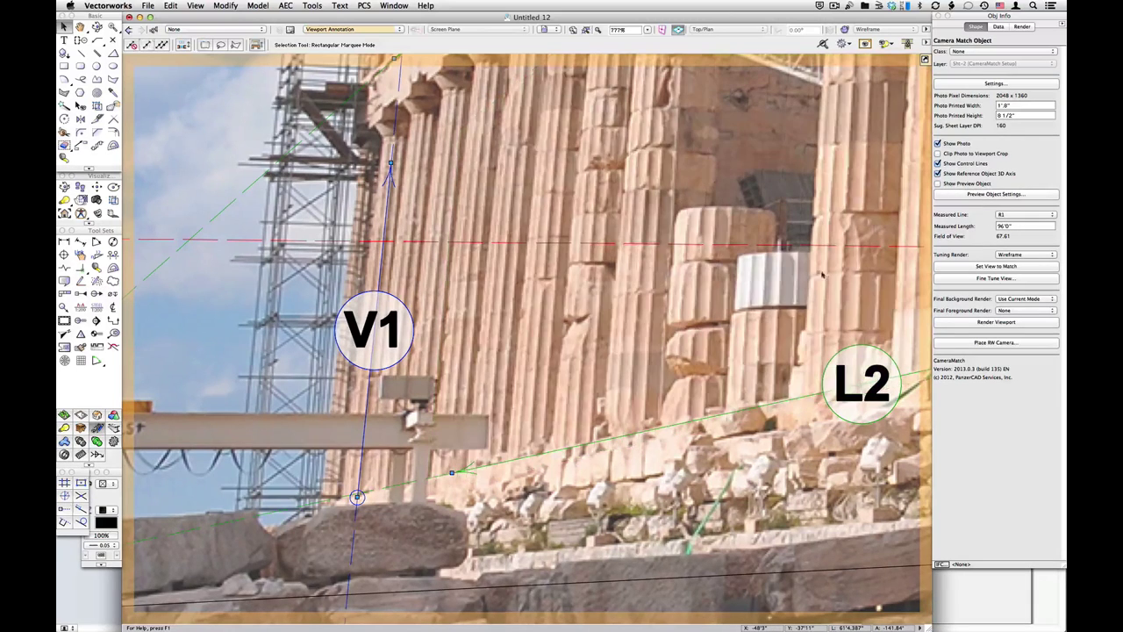
{"action": "scroll", "coordinate": [352, 514], "scroll_direction": "right", "scroll_amount": 15}
{"action": "scroll", "coordinate": [352, 514], "scroll_direction": "up", "scroll_amount": 3}
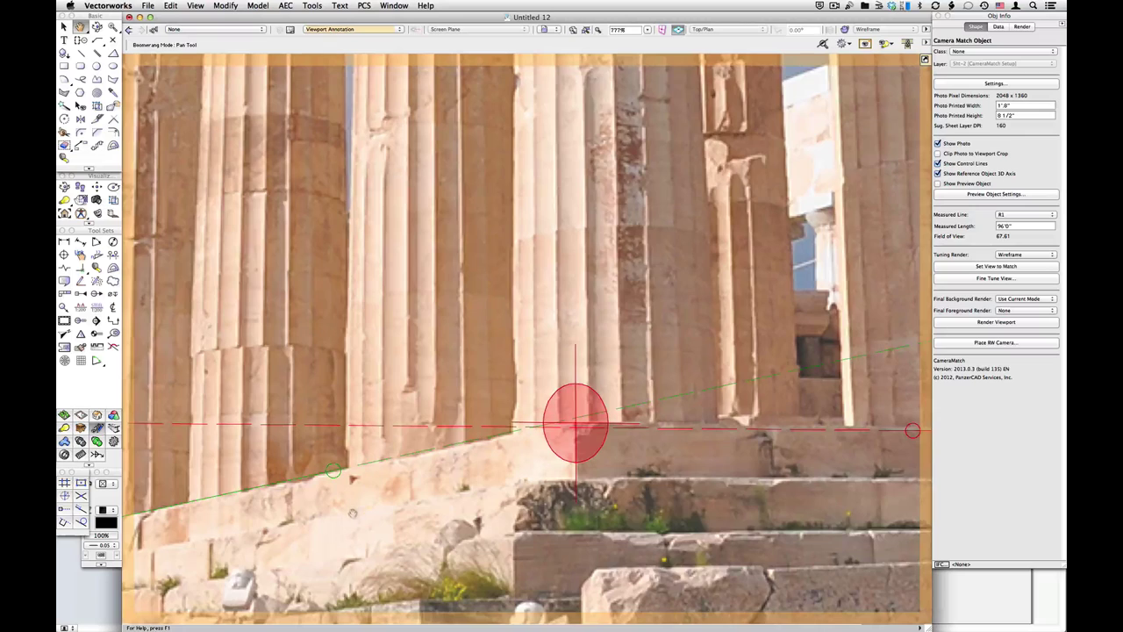
{"action": "left_click_drag", "start_coordinate": [352, 513], "coordinate": [594, 467]}
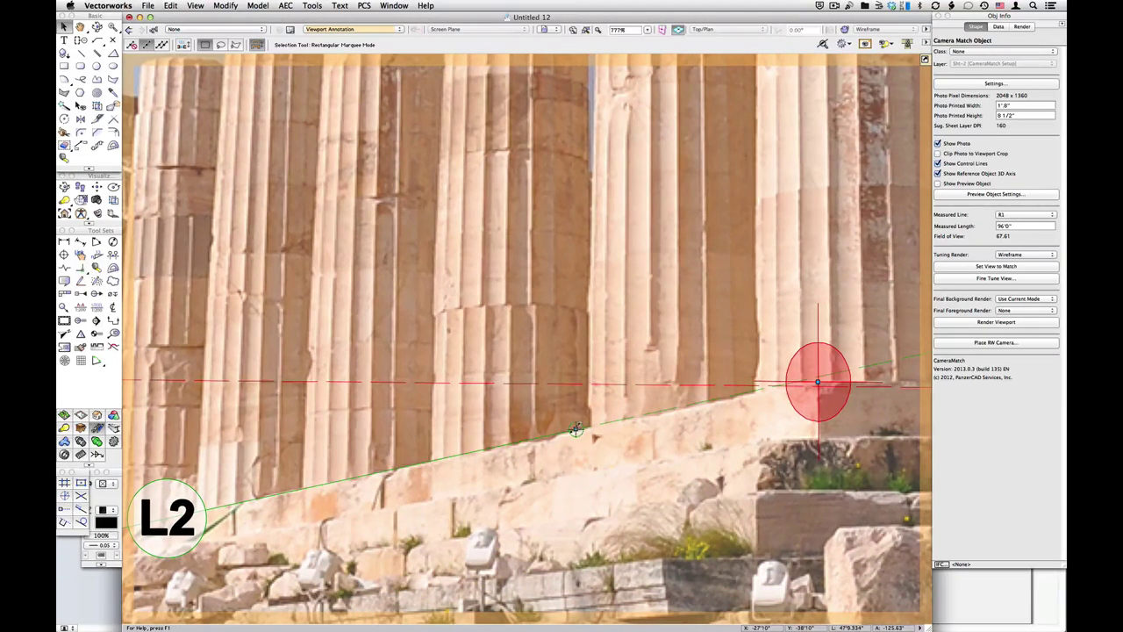
{"action": "left_click_drag", "start_coordinate": [575, 429], "coordinate": [587, 427]}
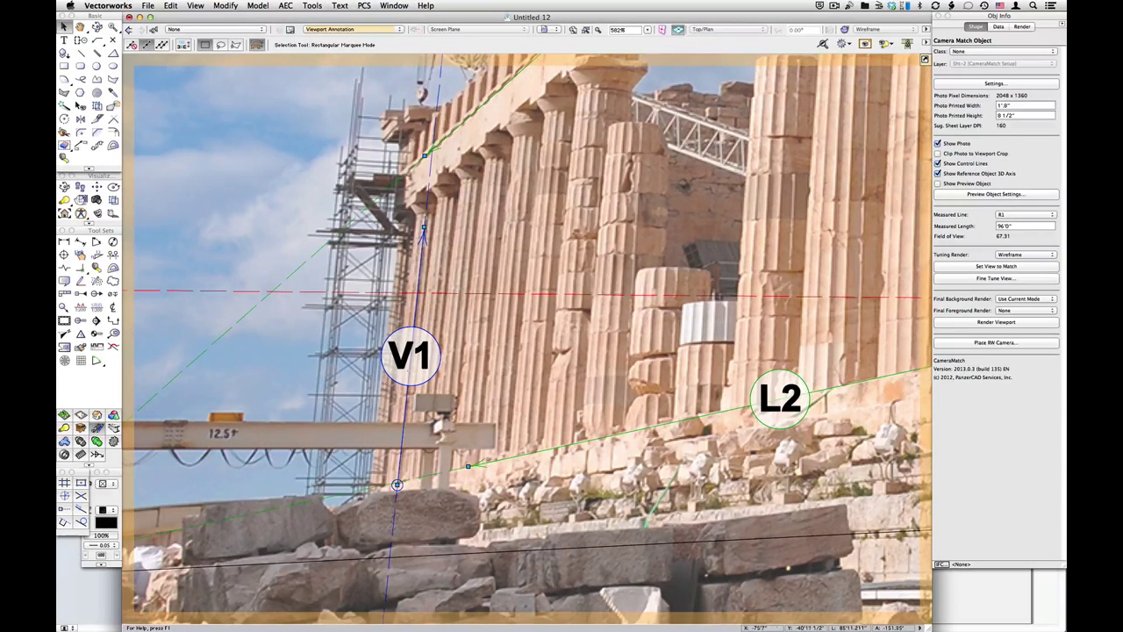
{"action": "scroll", "coordinate": [256, 424], "scroll_direction": "down", "scroll_amount": 3}
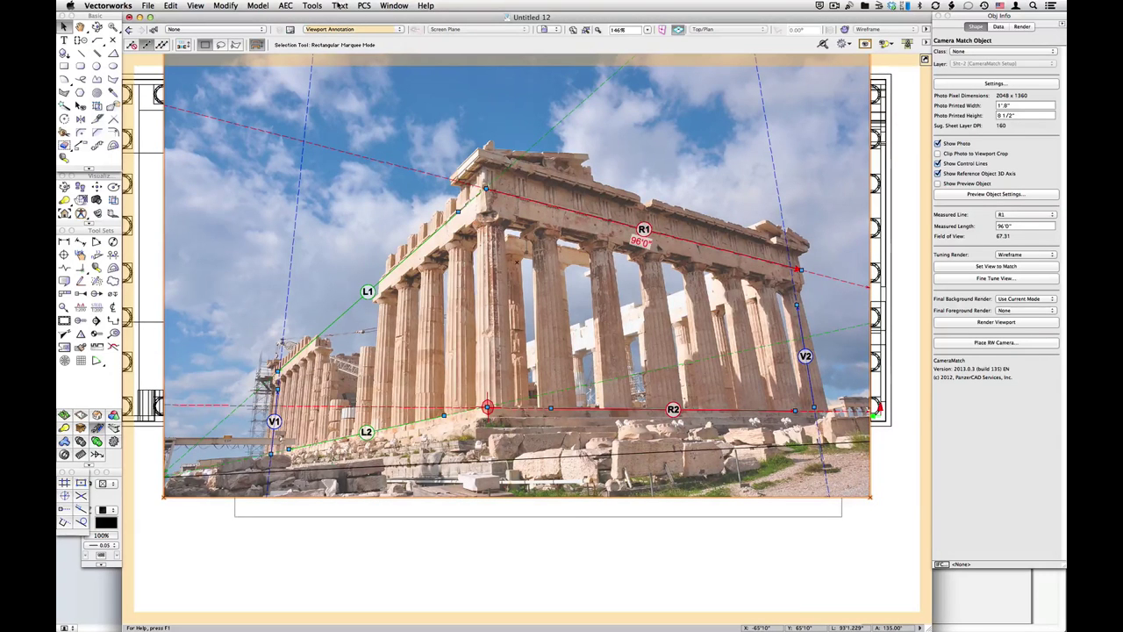
- Shrink the control-line labels to text size 6
{"action": "left_click", "coordinate": [338, 6]}
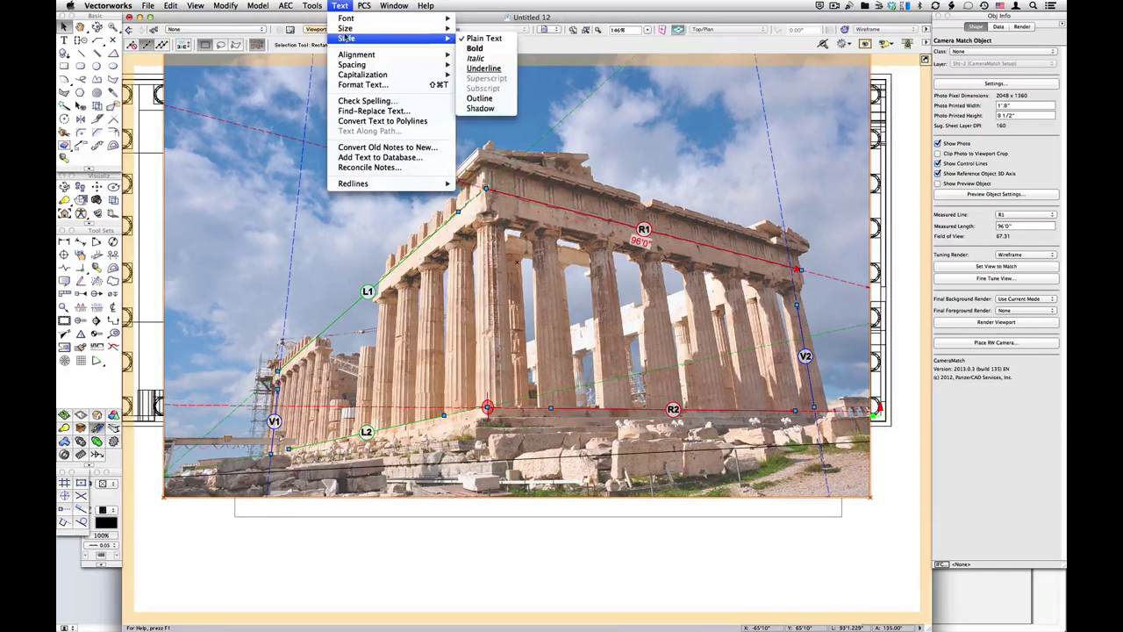
{"action": "mouse_move", "coordinate": [346, 29]}
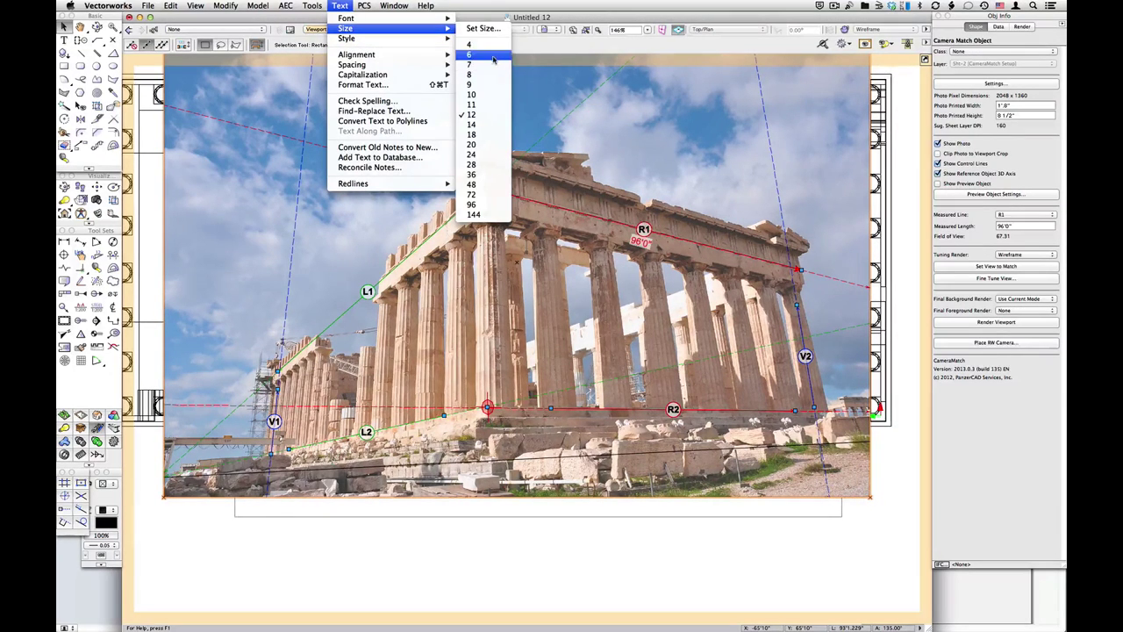
{"action": "left_click", "coordinate": [494, 58]}
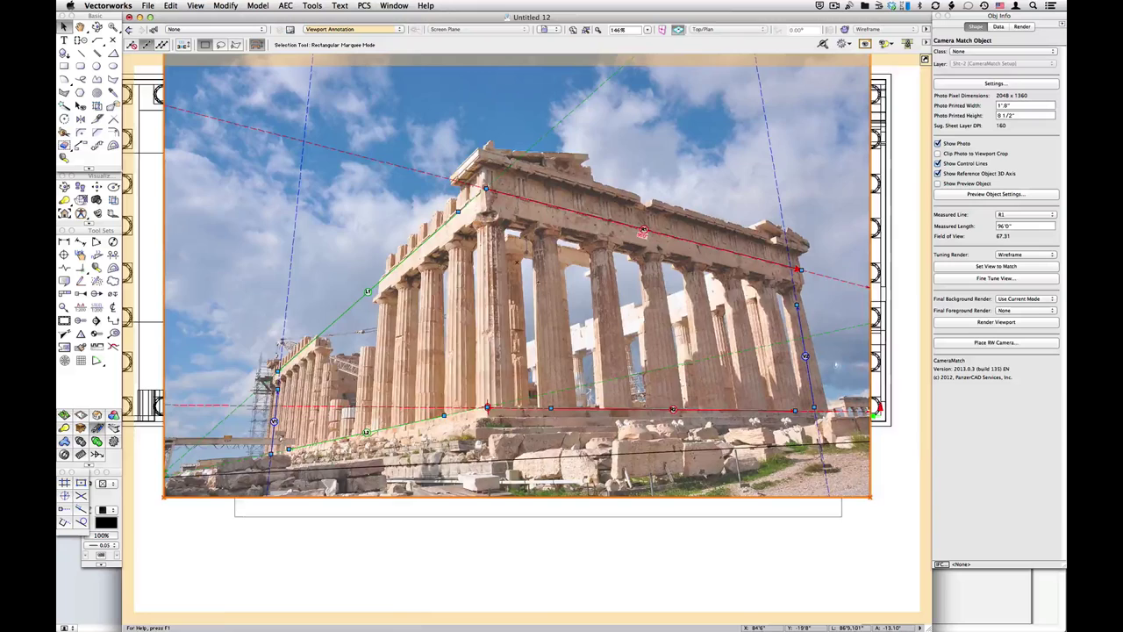
- Tilt the V2 line to follow the column edge and show the coloured preview planes
{"action": "scroll", "coordinate": [510, 392], "scroll_direction": "up", "scroll_amount": 4}
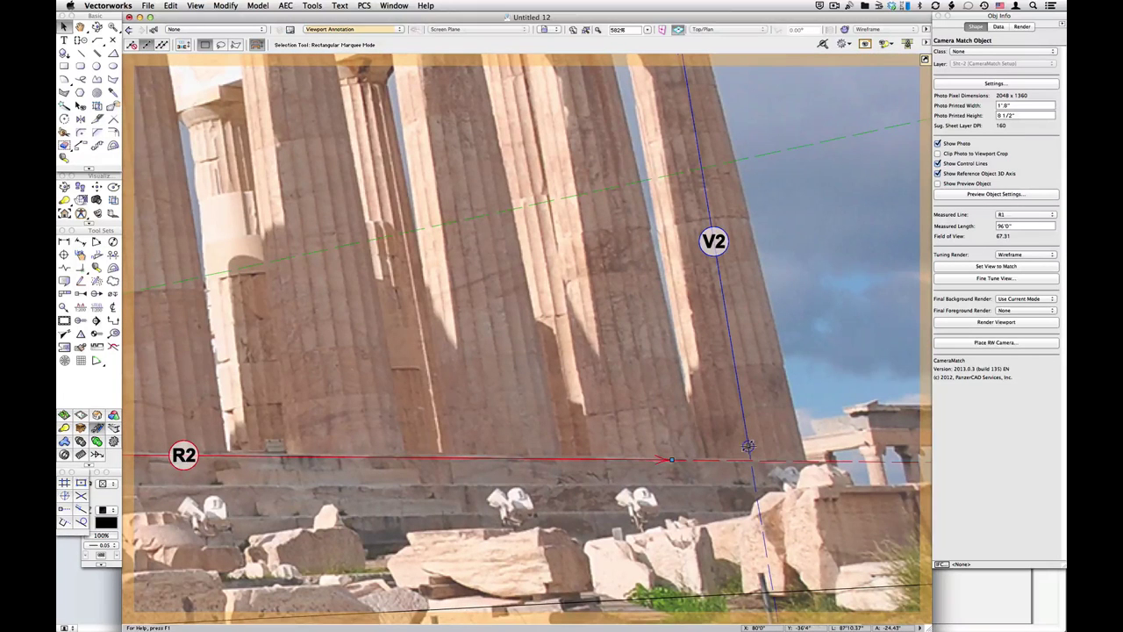
{"action": "left_click_drag", "start_coordinate": [748, 447], "coordinate": [762, 444]}
{"action": "scroll", "coordinate": [772, 492], "scroll_direction": "down", "scroll_amount": 2}
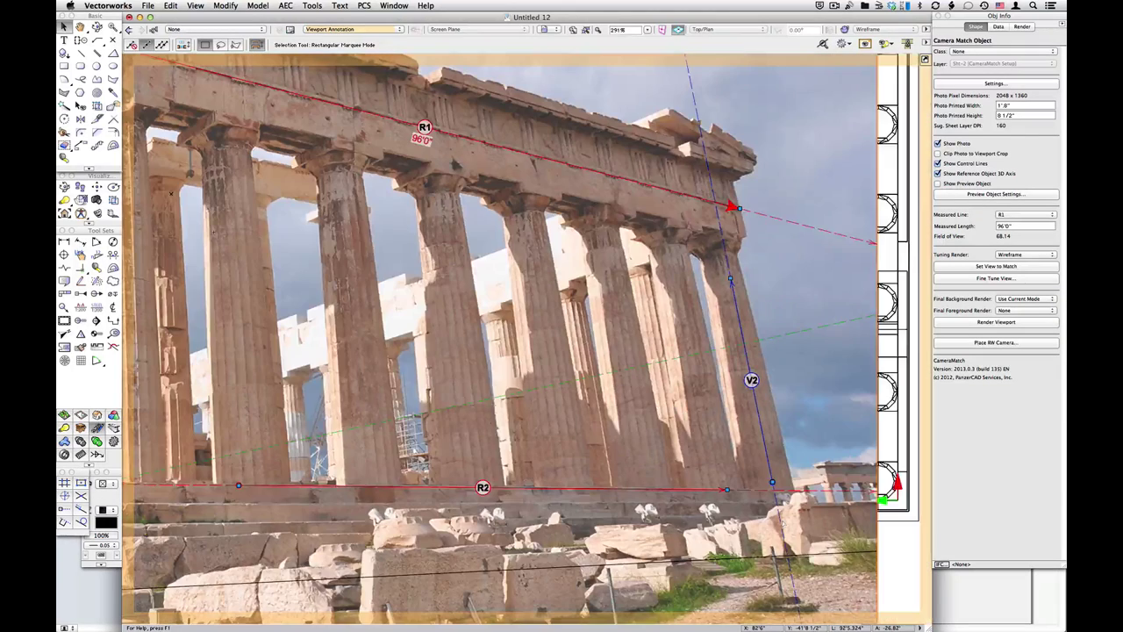
{"action": "scroll", "coordinate": [736, 288], "scroll_direction": "up", "scroll_amount": 2}
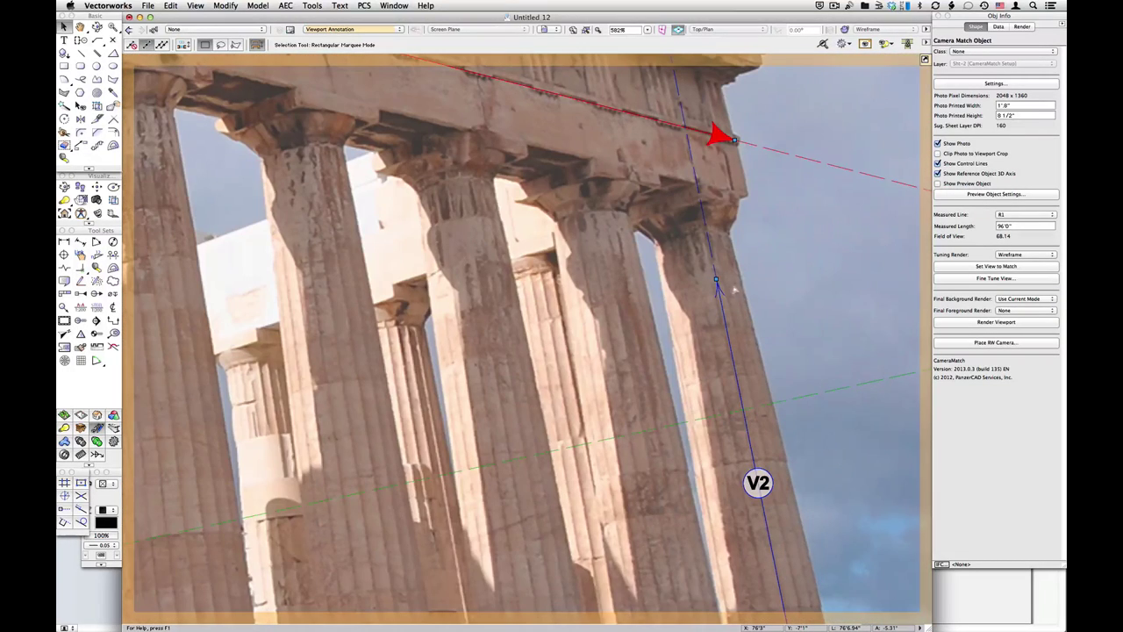
{"action": "left_click_drag", "start_coordinate": [717, 279], "coordinate": [713, 291]}
{"action": "scroll", "coordinate": [713, 290], "scroll_direction": "down", "scroll_amount": 4}
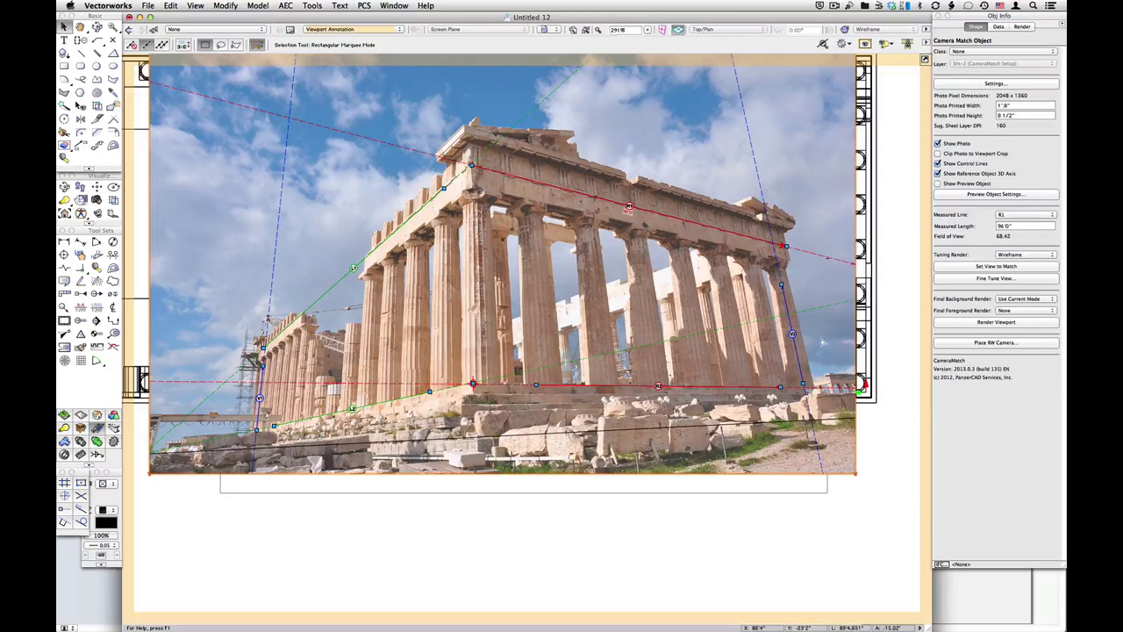
{"action": "left_click", "coordinate": [946, 184]}
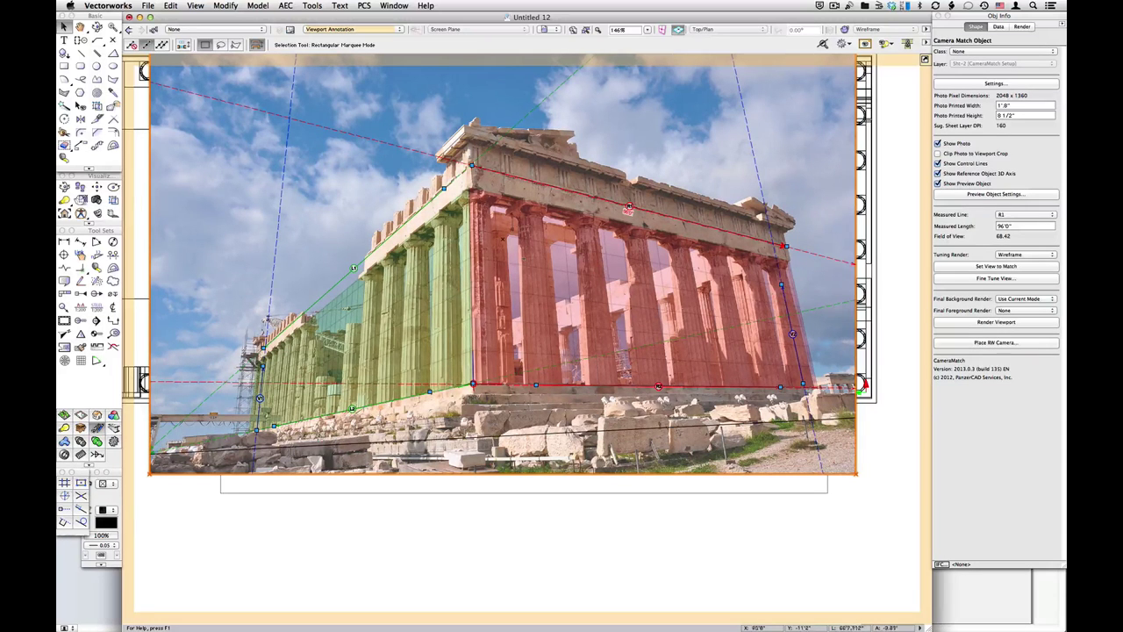
- Align the V1 line exactly vertical on the far left corner column
{"action": "scroll", "coordinate": [261, 378], "scroll_direction": "up", "scroll_amount": 4}
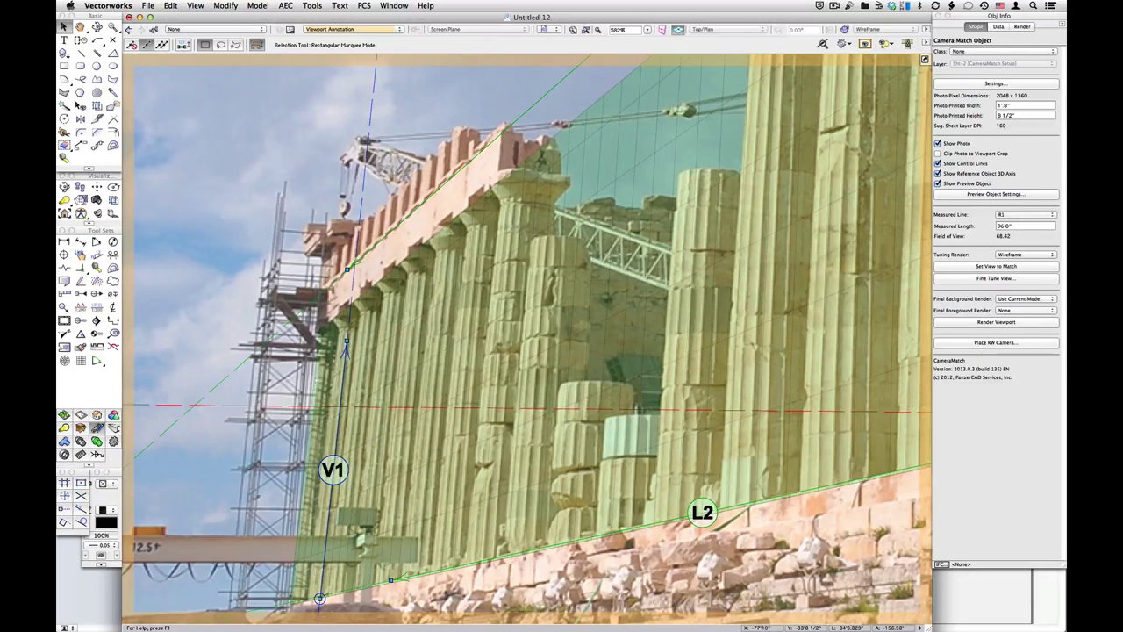
{"action": "scroll", "coordinate": [293, 375], "scroll_direction": "down", "scroll_amount": 2}
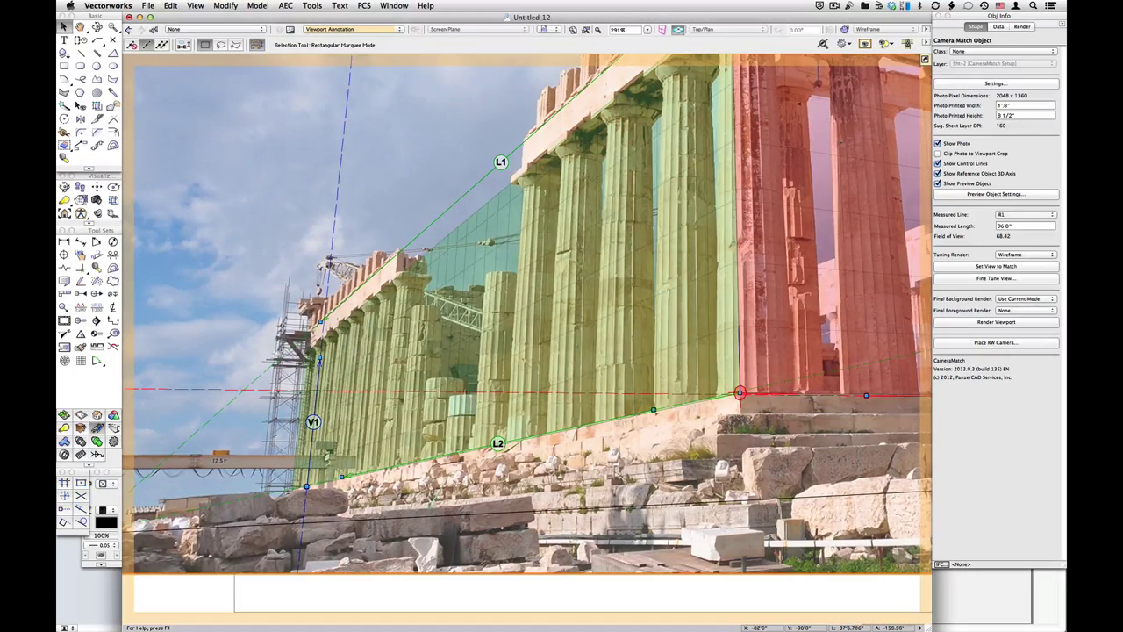
{"action": "scroll", "coordinate": [199, 475], "scroll_direction": "down", "scroll_amount": 2}
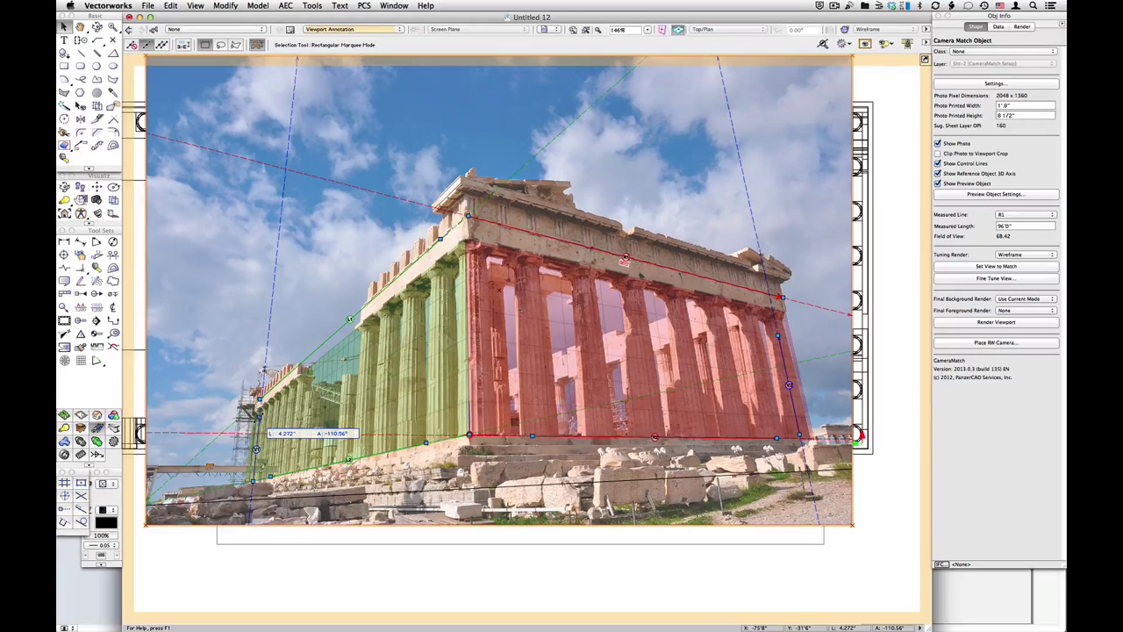
{"action": "left_click_drag", "start_coordinate": [260, 429], "coordinate": [283, 404]}
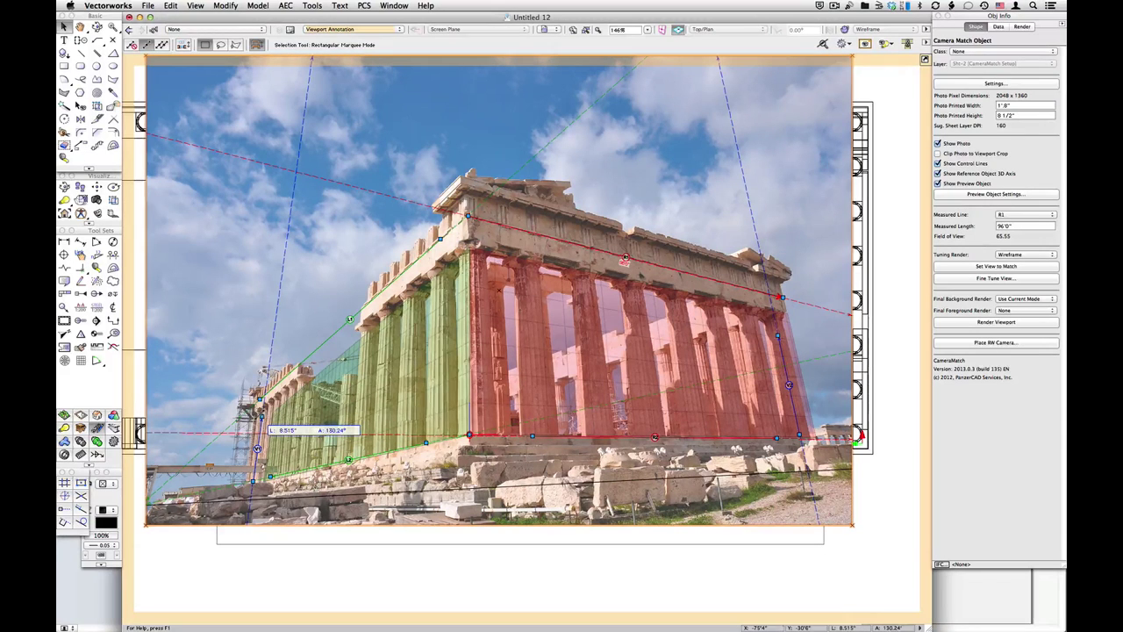
{"action": "key", "text": "Tab"}
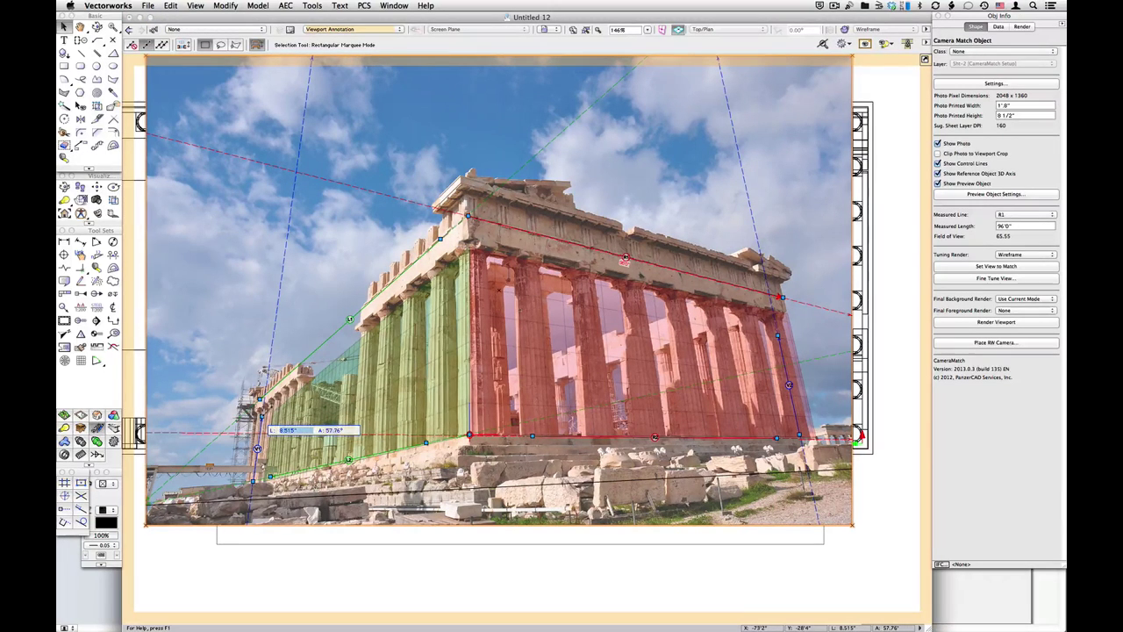
{"action": "key", "text": "Return"}
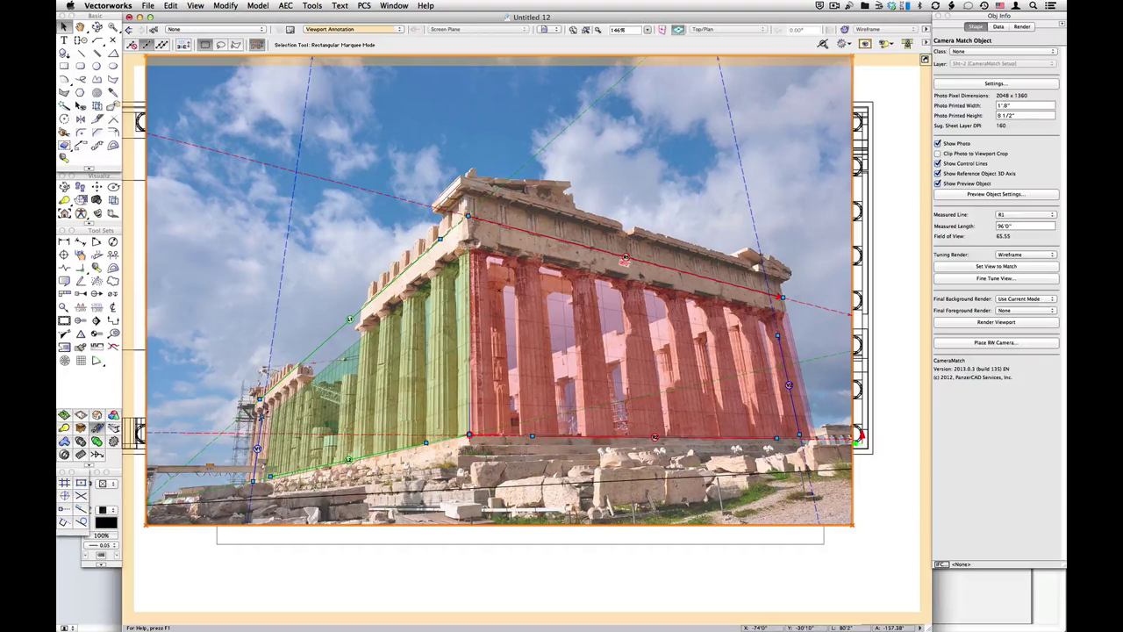
{"action": "left_click_drag", "start_coordinate": [261, 422], "coordinate": [271, 466]}
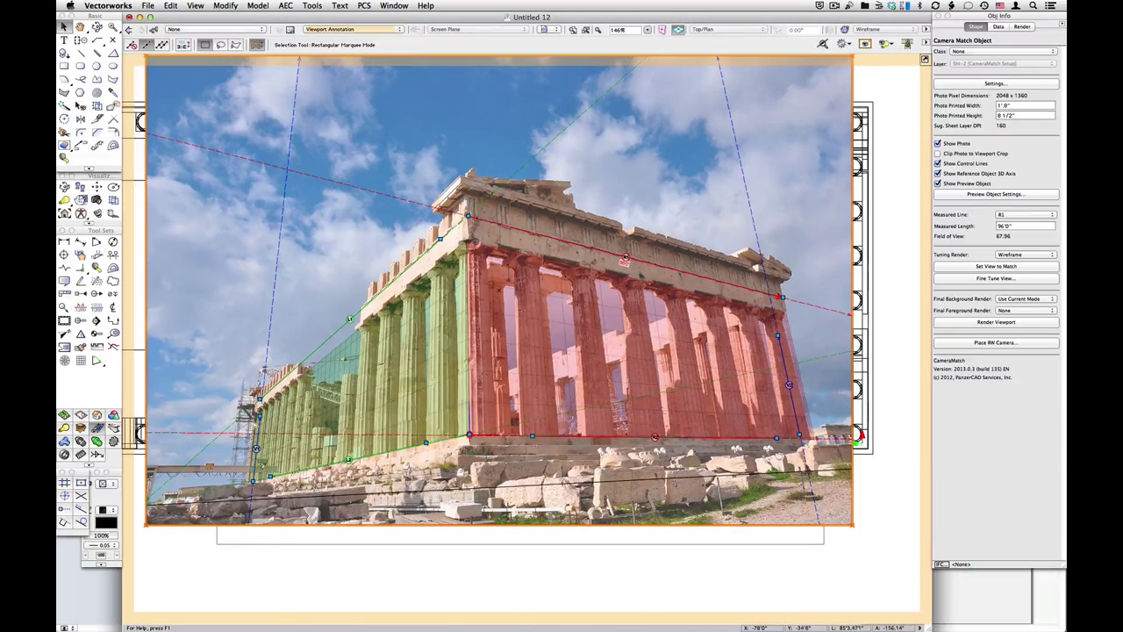
{"action": "scroll", "coordinate": [253, 422], "scroll_direction": "up", "scroll_amount": 5}
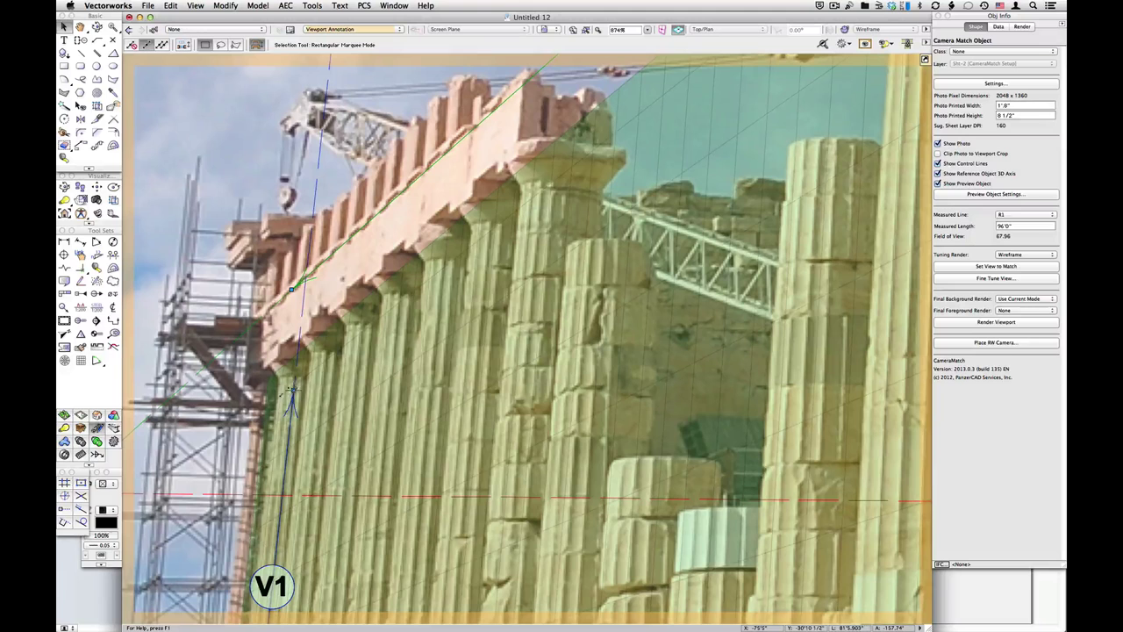
{"action": "scroll", "coordinate": [290, 393], "scroll_direction": "up", "scroll_amount": 2}
{"action": "left_click_drag", "start_coordinate": [313, 386], "coordinate": [311, 378]}
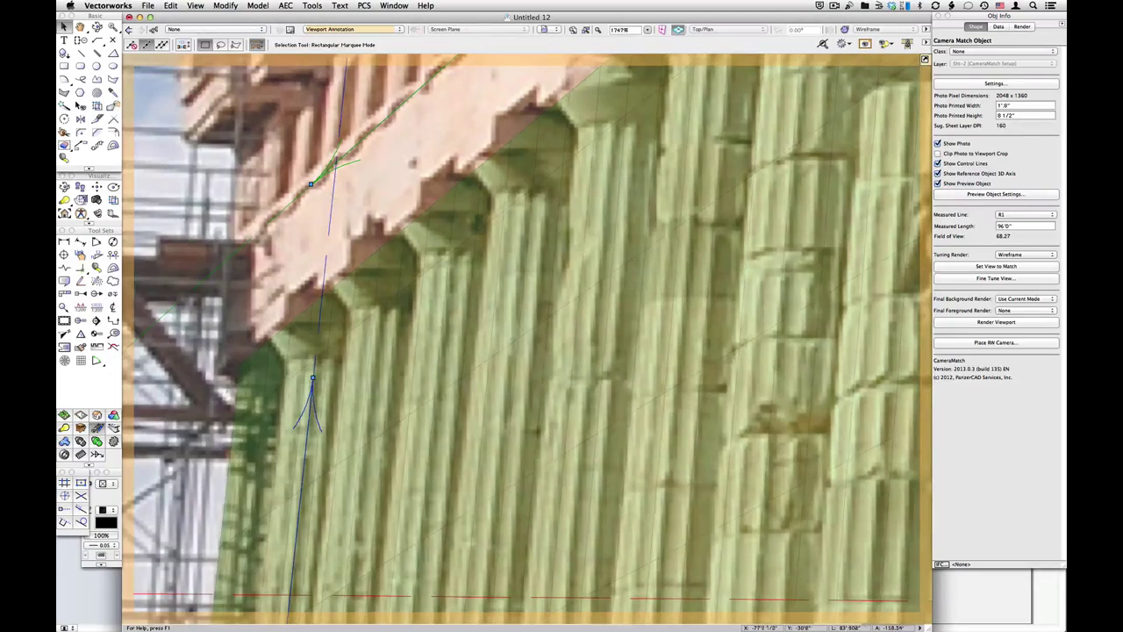
{"action": "key", "text": "super+4"}
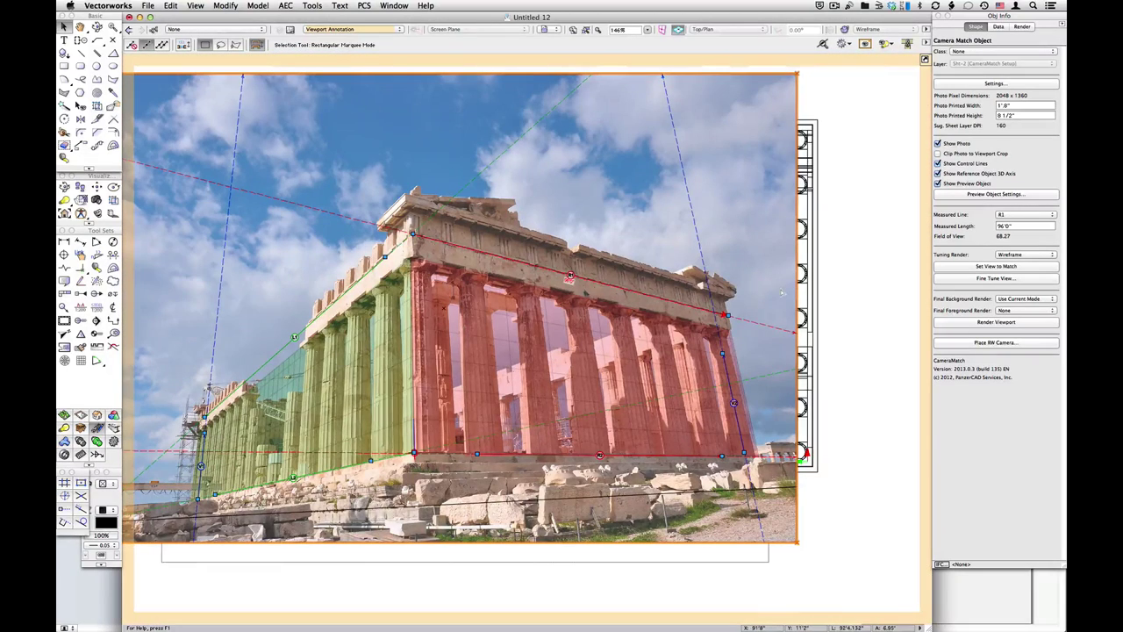
- Apply Set View to Match so the wireframe Parthenon overlays the photo, then open Fine Tune View
{"action": "left_click", "coordinate": [996, 265]}
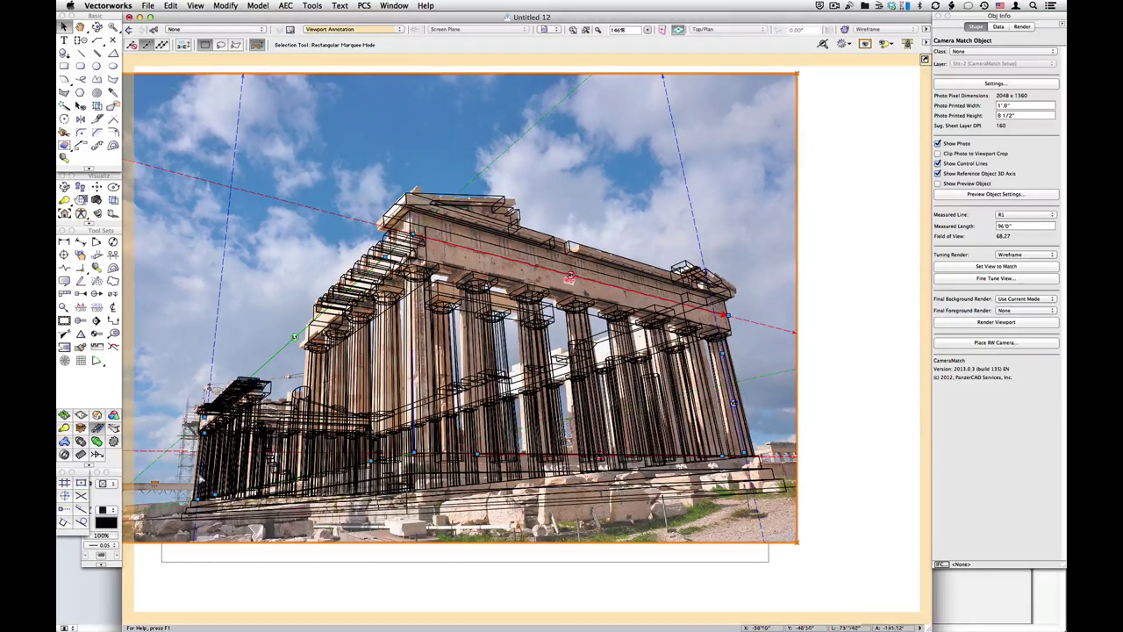
{"action": "scroll", "coordinate": [222, 465], "scroll_direction": "up", "scroll_amount": 5}
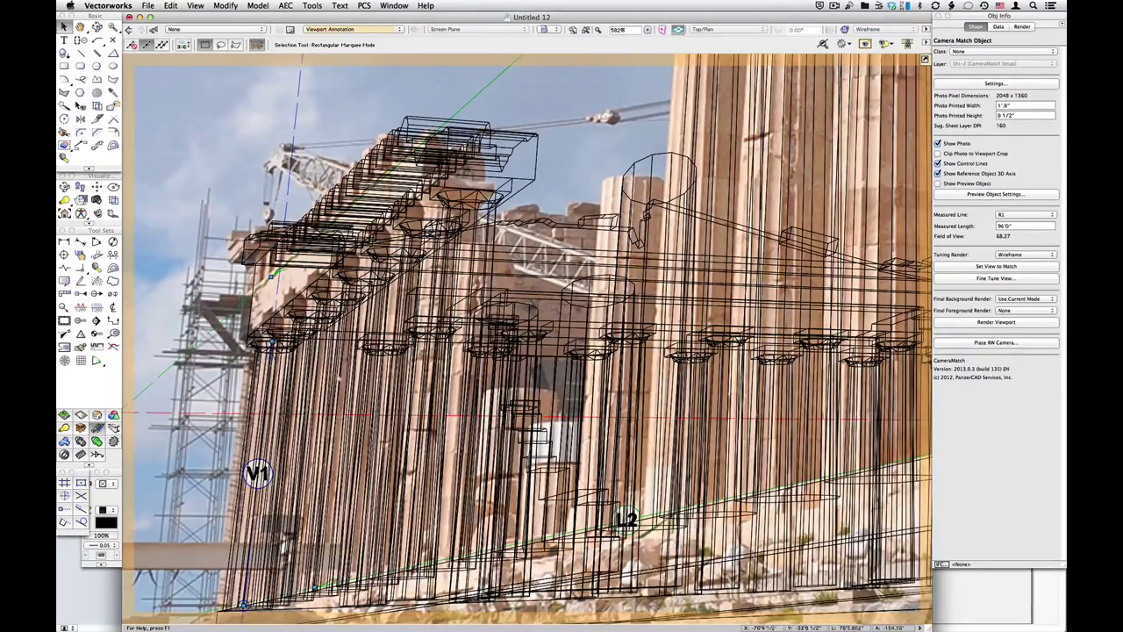
{"action": "scroll", "coordinate": [318, 403], "scroll_direction": "down", "scroll_amount": 4}
{"action": "scroll", "coordinate": [263, 478], "scroll_direction": "up", "scroll_amount": 4}
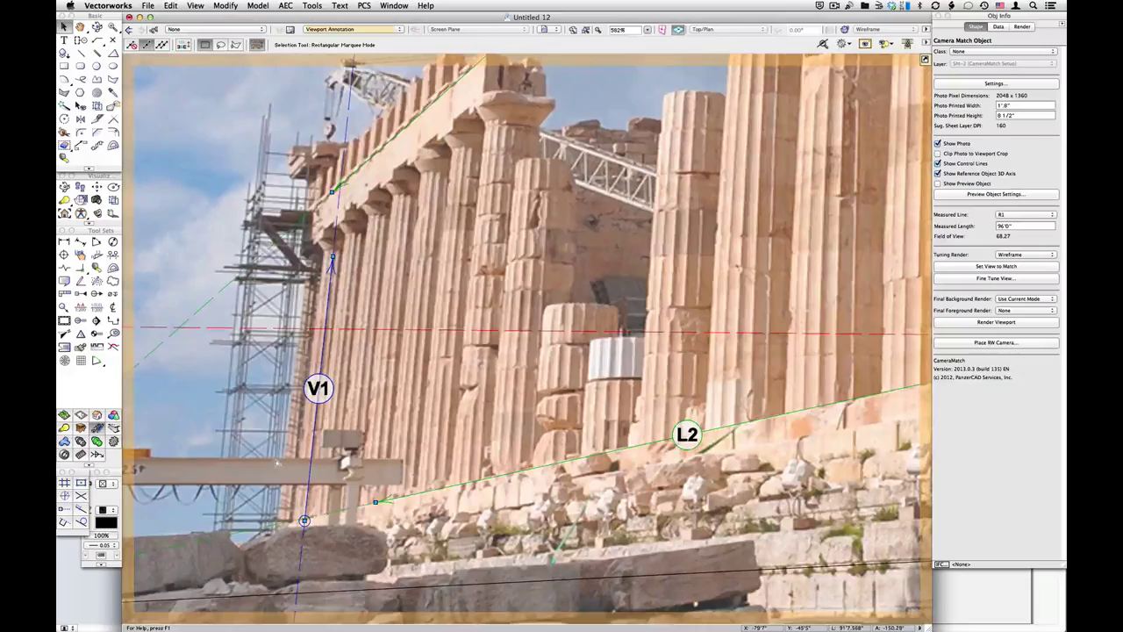
{"action": "left_click", "coordinate": [1006, 279]}
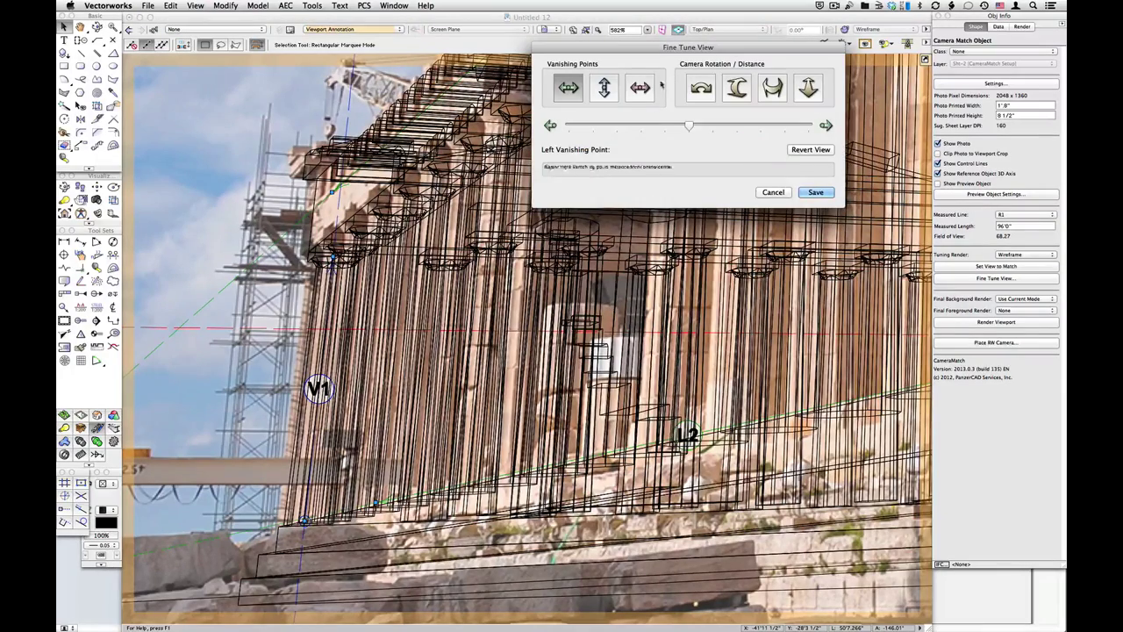
- Nudge the Left Vanishing Point slightly in Fine Tune View, save it, and fit the page
{"action": "left_click_drag", "start_coordinate": [668, 47], "coordinate": [729, 461]}
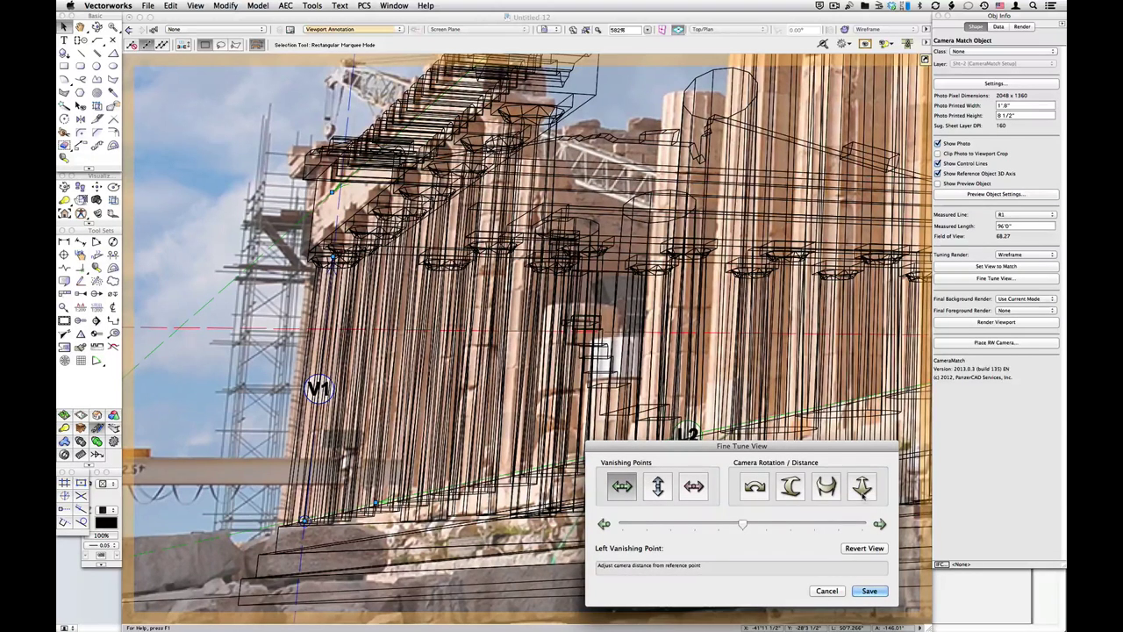
{"action": "left_click", "coordinate": [863, 488]}
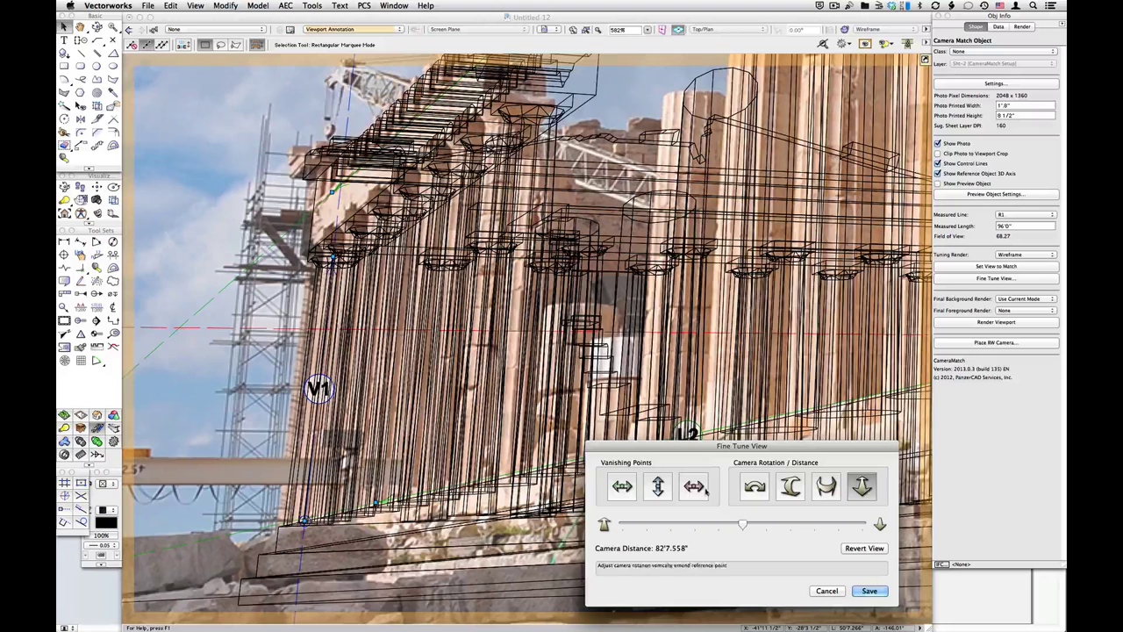
{"action": "left_click", "coordinate": [623, 486]}
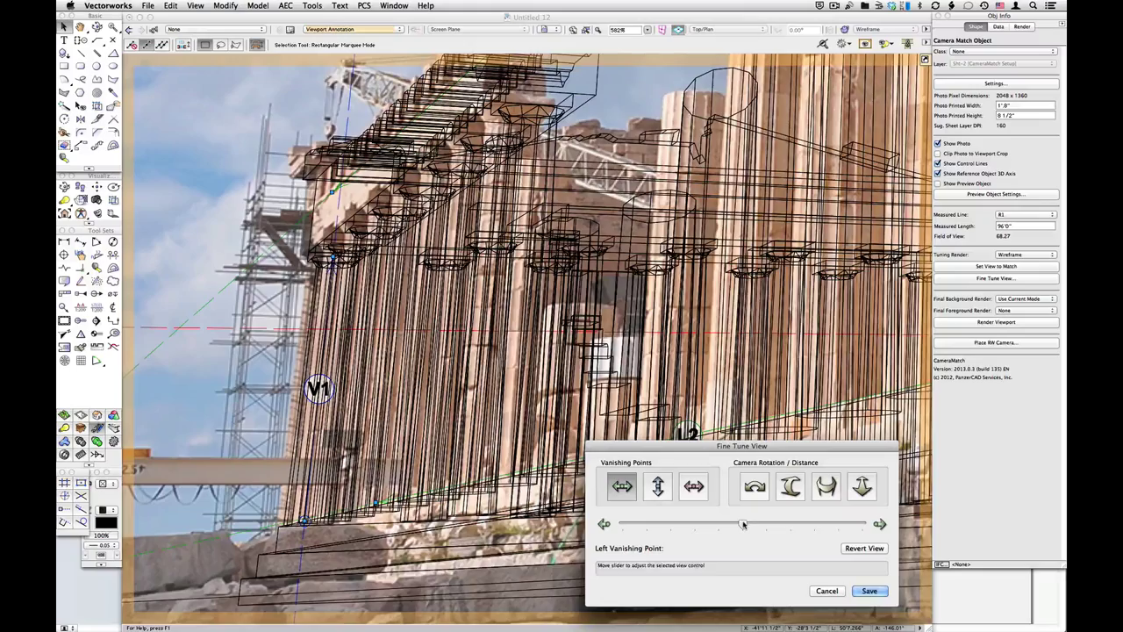
{"action": "left_click_drag", "start_coordinate": [742, 523], "coordinate": [741, 524]}
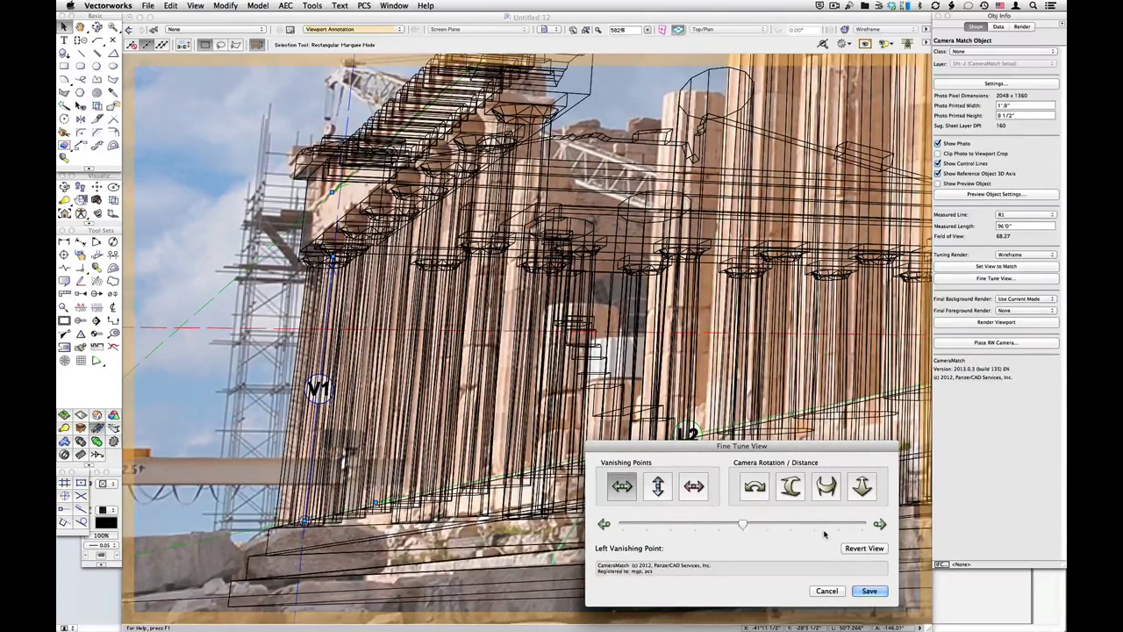
{"action": "left_click", "coordinate": [867, 590]}
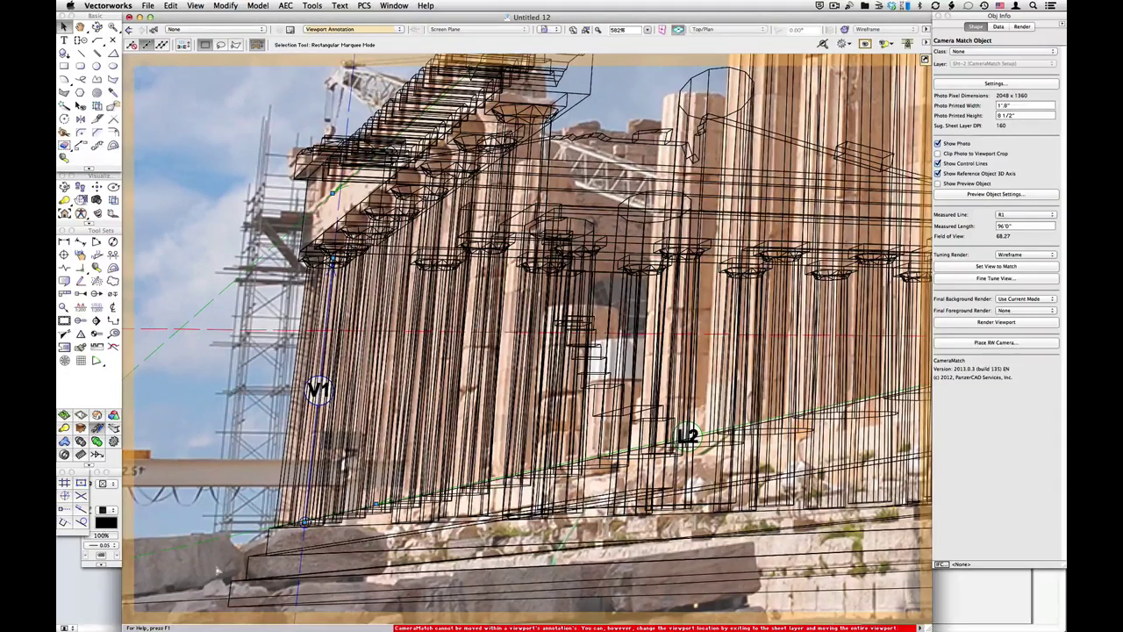
{"action": "key", "text": "super+4"}
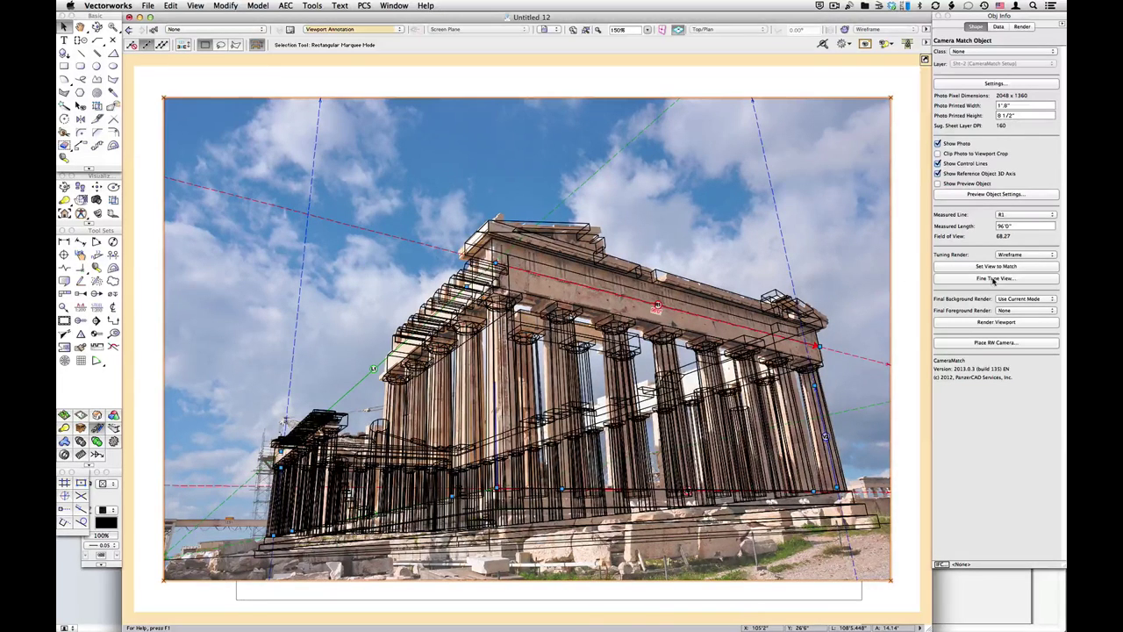
- Reopen Fine Tune View and try shifting the Vertical Vanishing Point negative and positive
{"action": "left_click", "coordinate": [993, 279]}
{"action": "left_click_drag", "start_coordinate": [697, 449], "coordinate": [706, 64]}
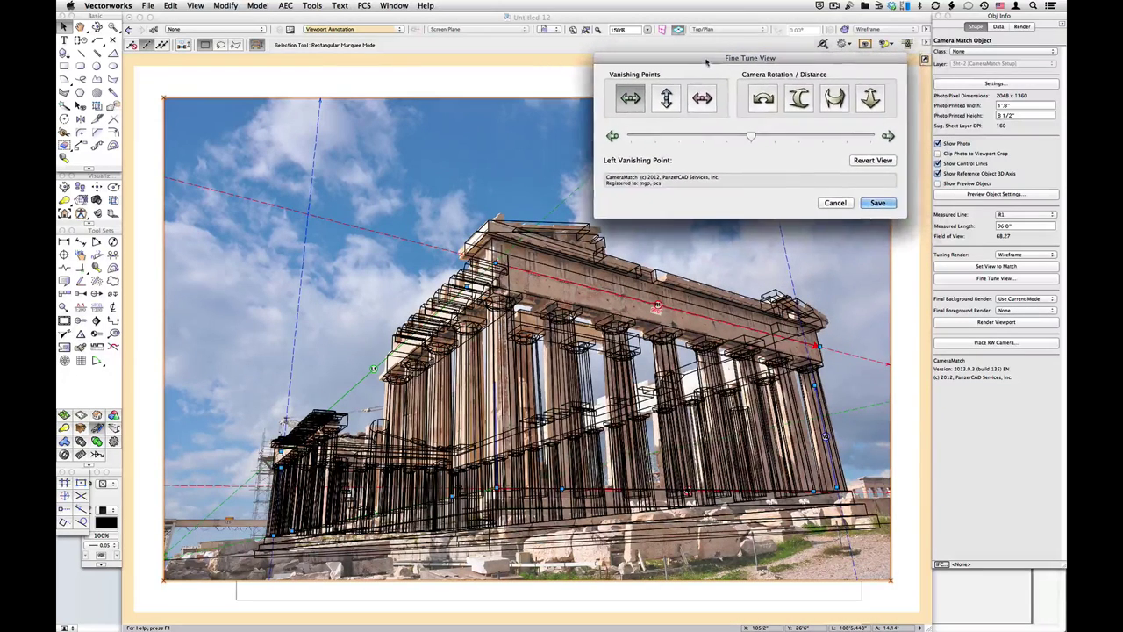
{"action": "left_click", "coordinate": [666, 98]}
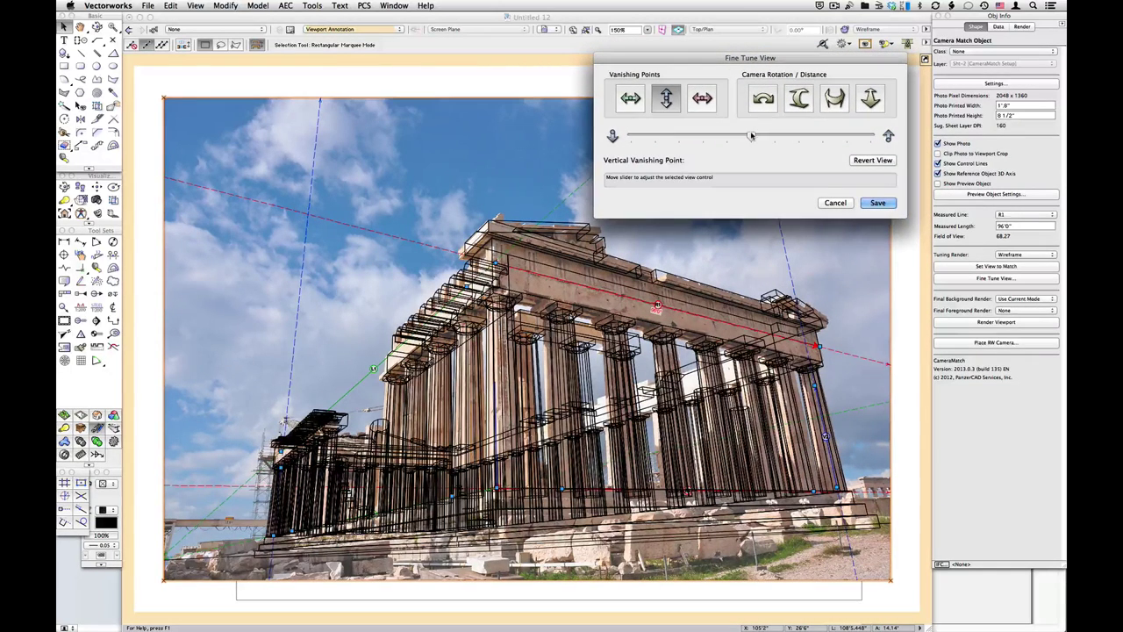
{"action": "left_click_drag", "start_coordinate": [751, 136], "coordinate": [902, 140]}
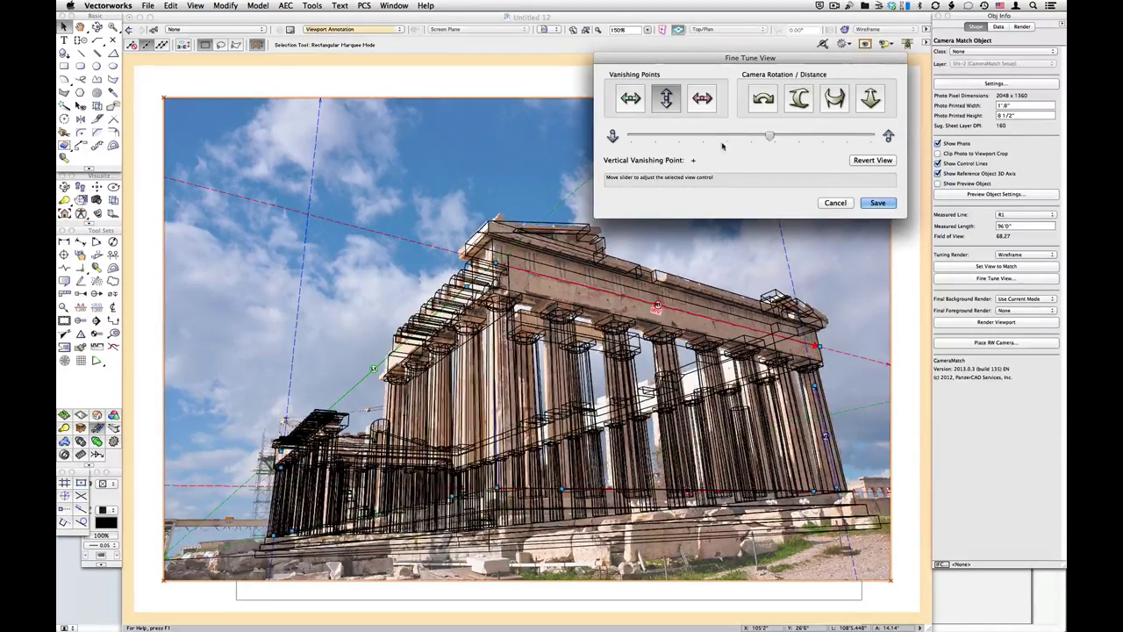
{"action": "left_click_drag", "start_coordinate": [723, 146], "coordinate": [709, 147]}
{"action": "left_click_drag", "start_coordinate": [787, 146], "coordinate": [814, 147]}
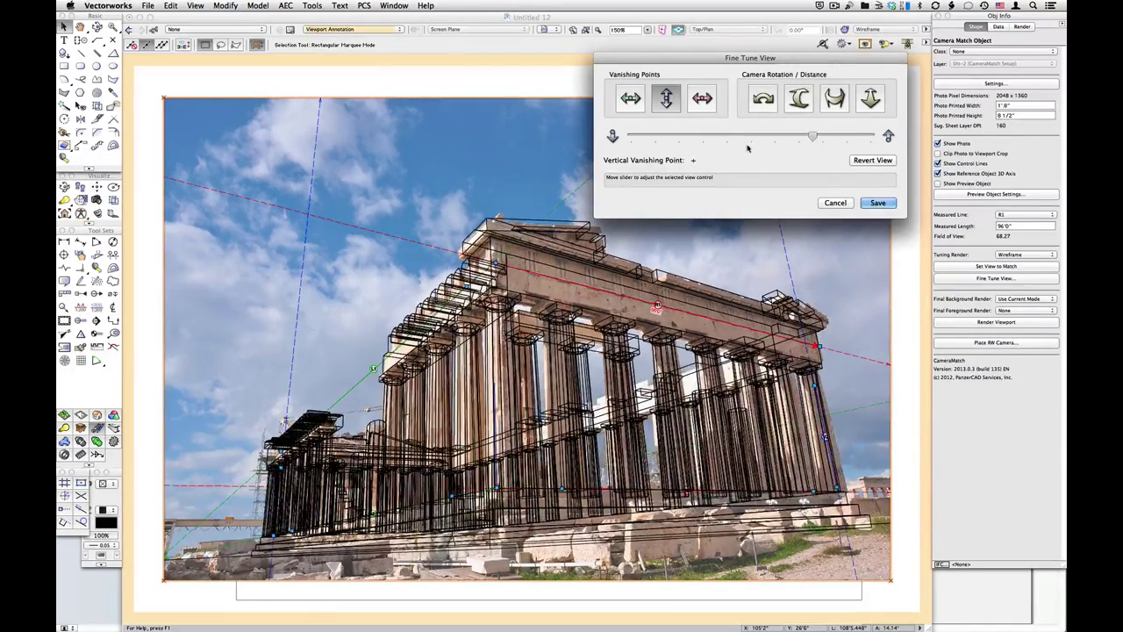
- Try shifting the Right and Left Vanishing Points
{"action": "left_click", "coordinate": [702, 98]}
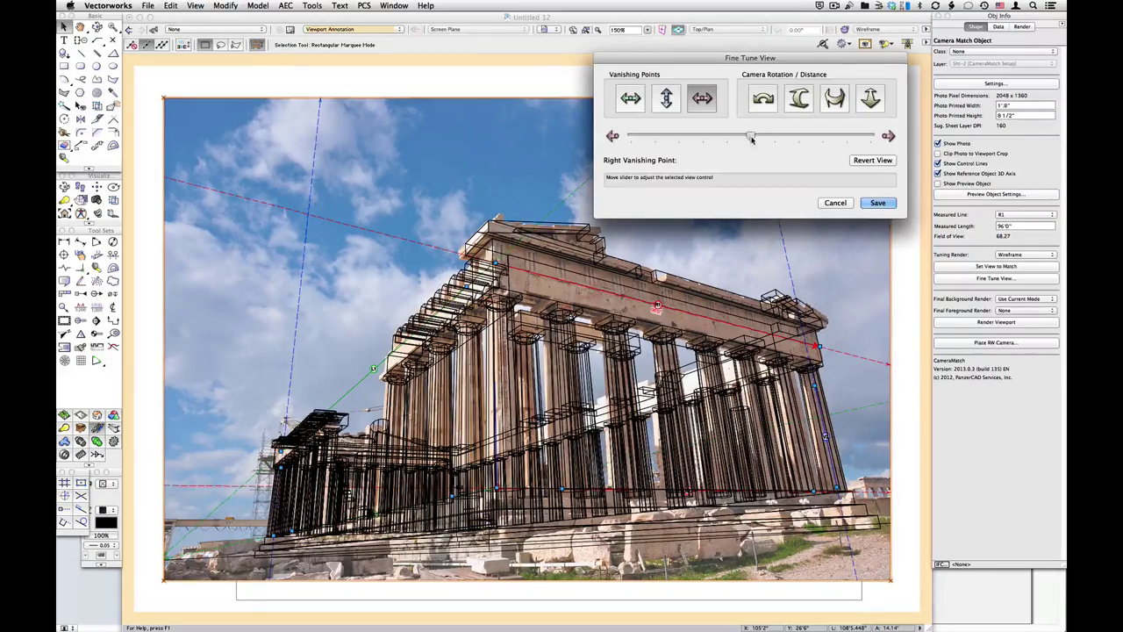
{"action": "left_click_drag", "start_coordinate": [787, 138], "coordinate": [632, 137]}
{"action": "left_click", "coordinate": [630, 98]}
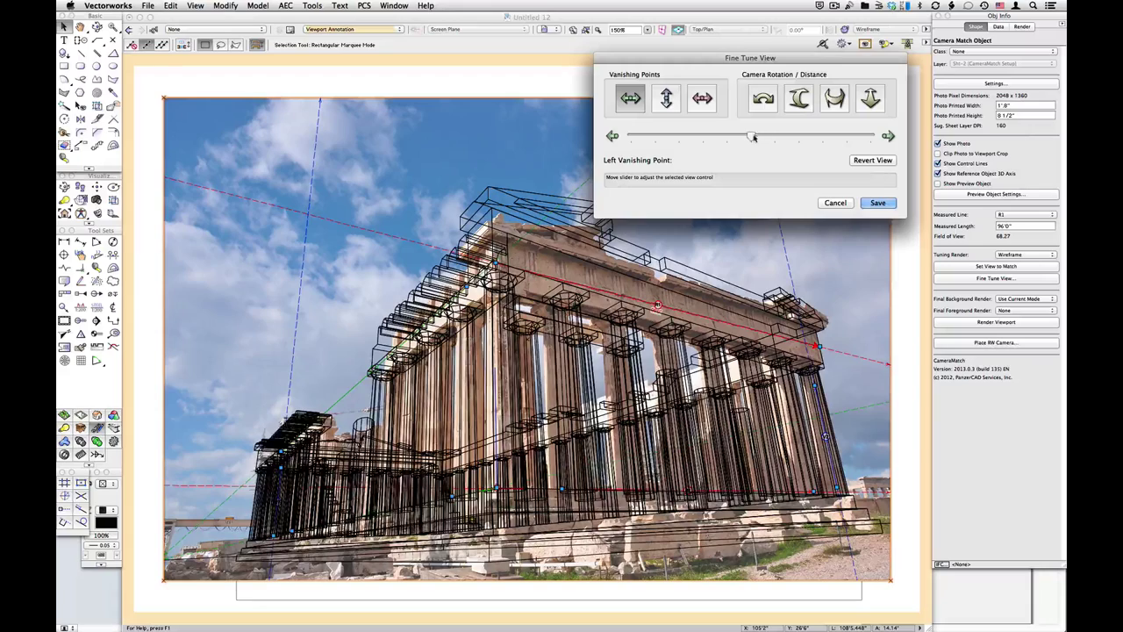
{"action": "left_click_drag", "start_coordinate": [785, 136], "coordinate": [787, 137]}
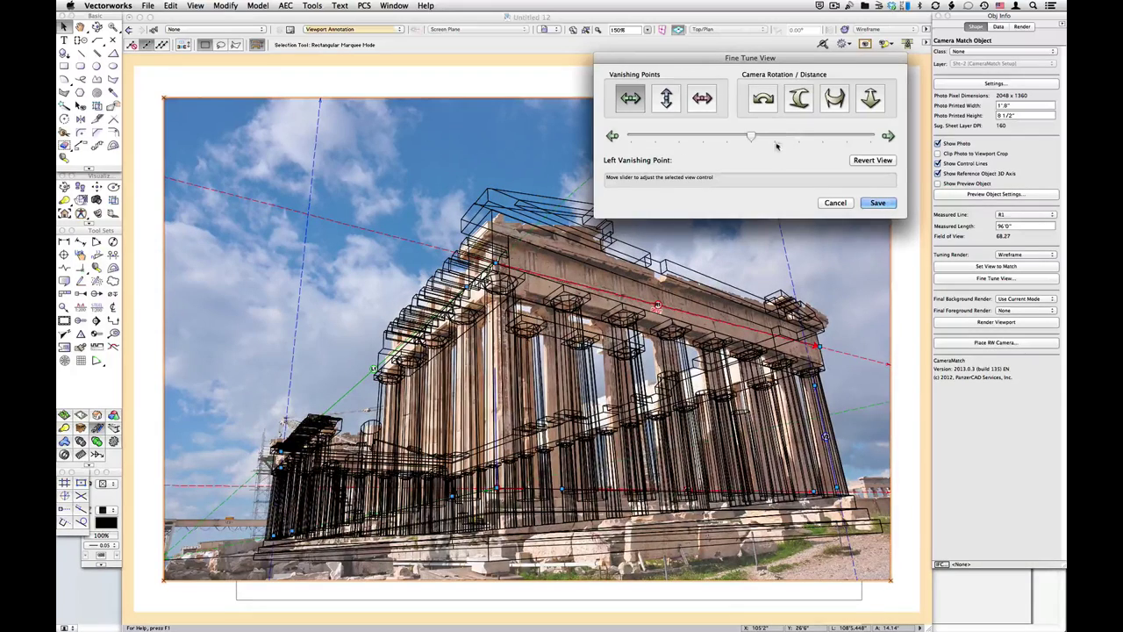
- Try tilting the camera both ways, up to its adjustment limit
{"action": "left_click", "coordinate": [763, 97]}
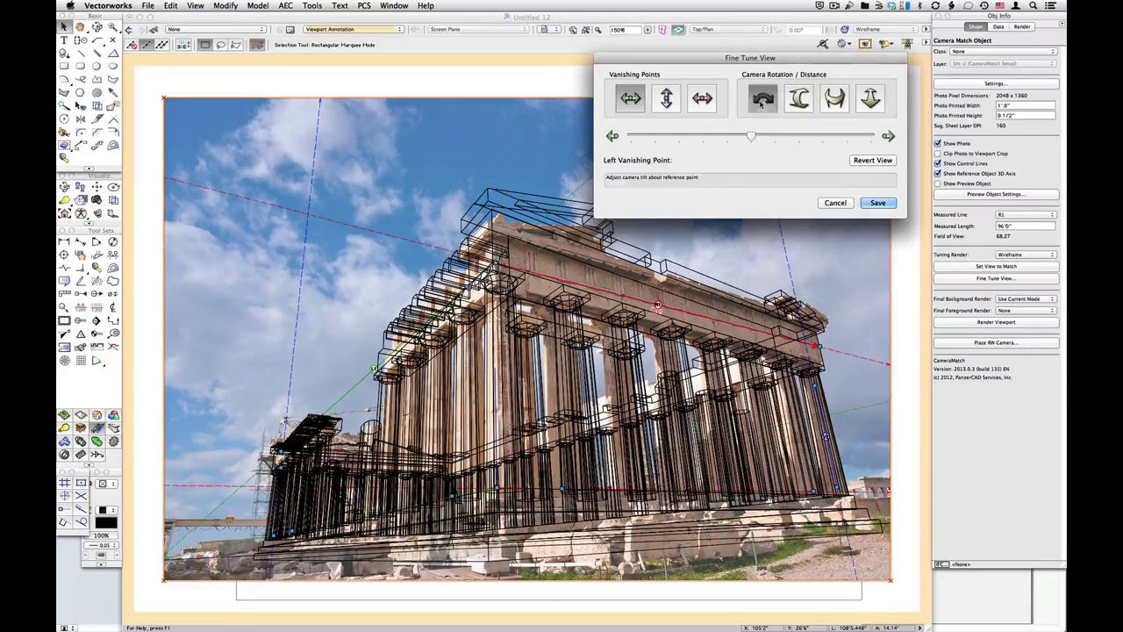
{"action": "left_click", "coordinate": [855, 138]}
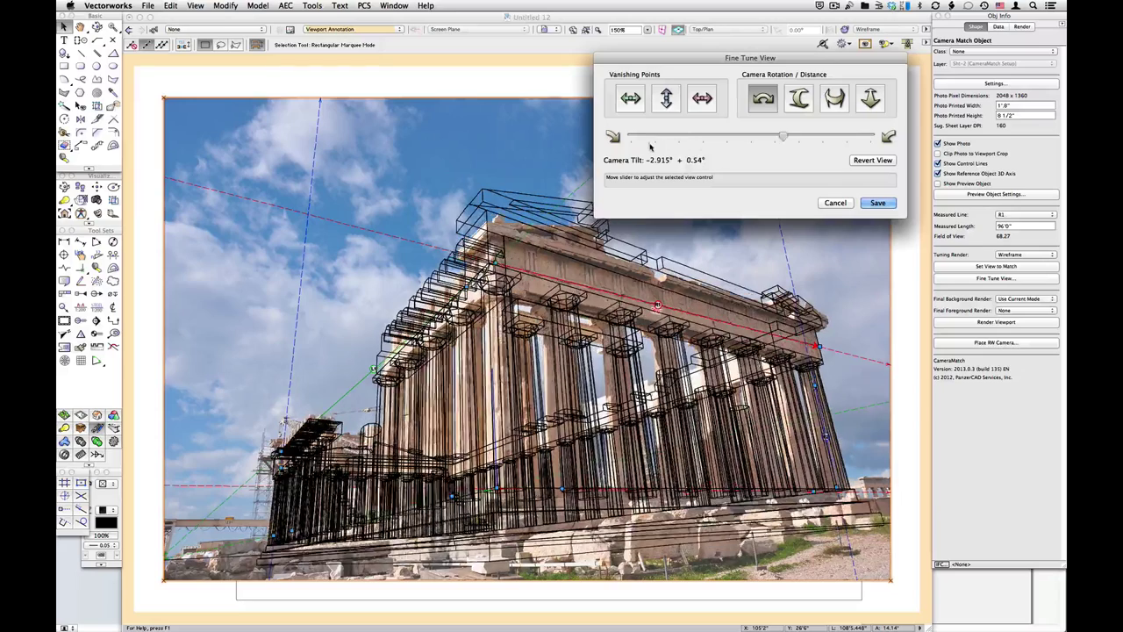
{"action": "left_click", "coordinate": [650, 139]}
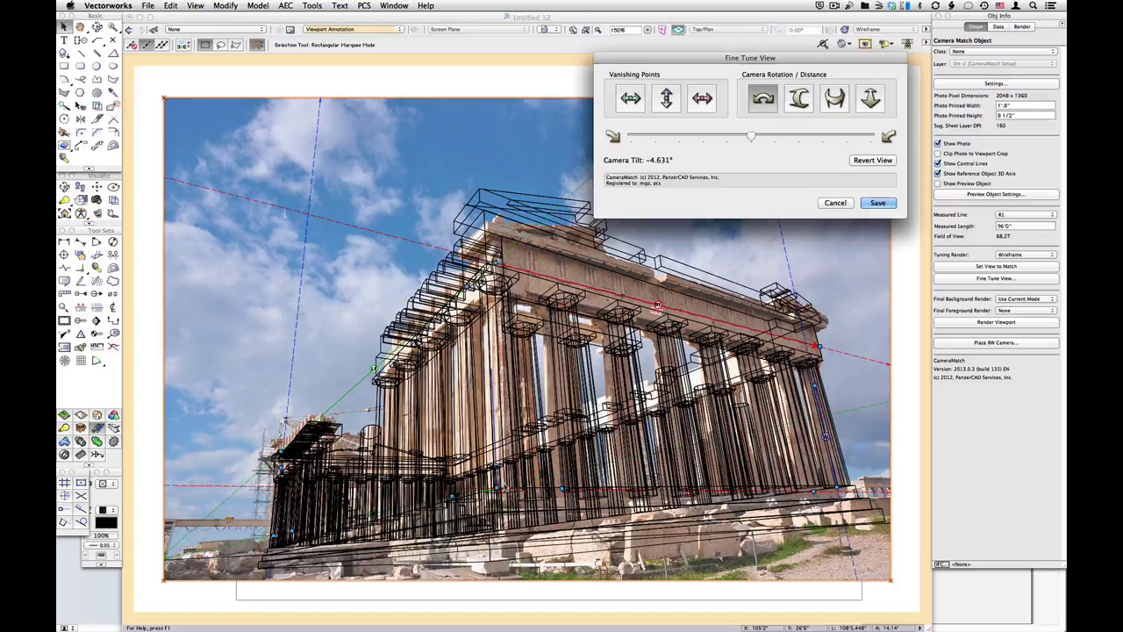
{"action": "left_click", "coordinate": [496, 491]}
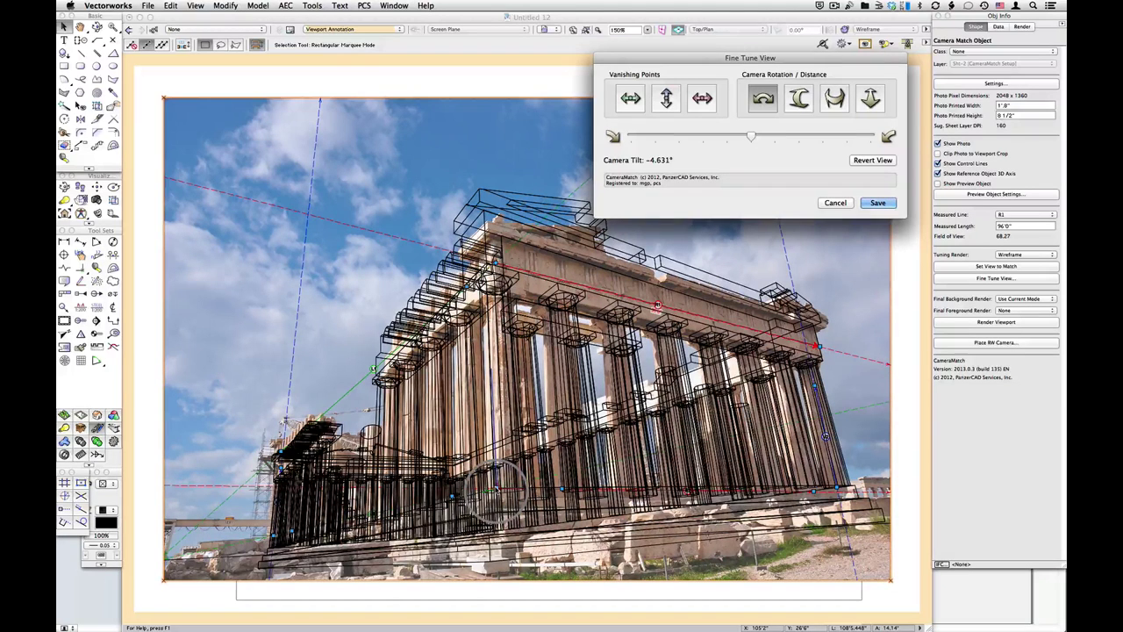
{"action": "left_click", "coordinate": [779, 154]}
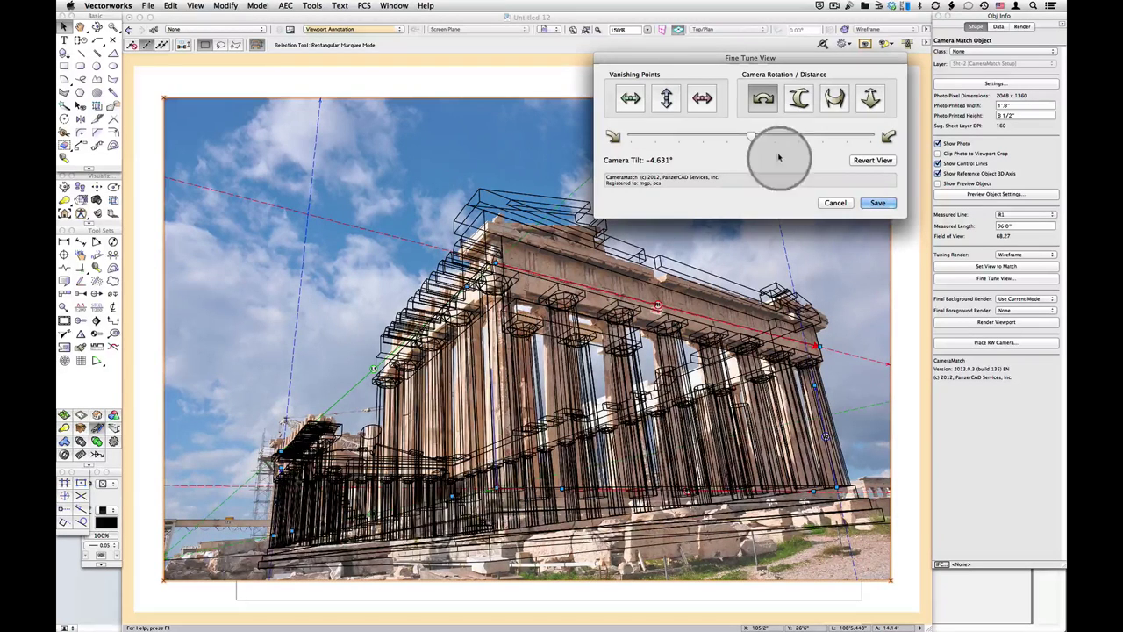
{"action": "left_click_drag", "start_coordinate": [753, 138], "coordinate": [636, 135]}
- Try rotating the camera vertically by 3° and back, then cancel the adjustments
{"action": "left_click", "coordinate": [799, 98]}
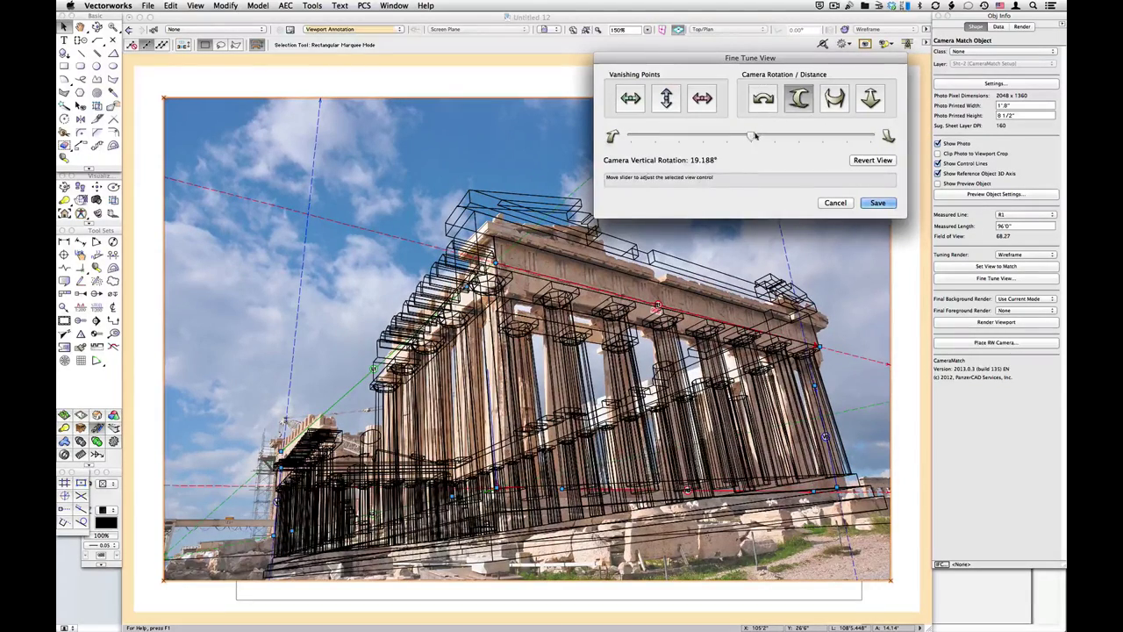
{"action": "left_click_drag", "start_coordinate": [806, 138], "coordinate": [903, 141]}
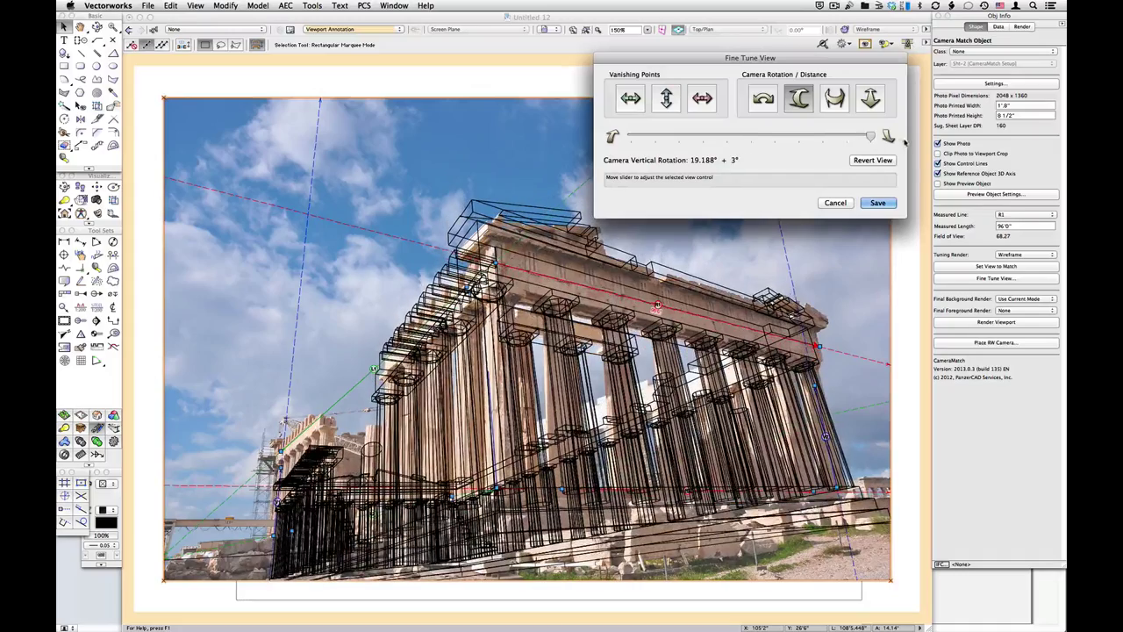
{"action": "left_click_drag", "start_coordinate": [761, 133], "coordinate": [878, 137]}
{"action": "left_click", "coordinate": [833, 203]}
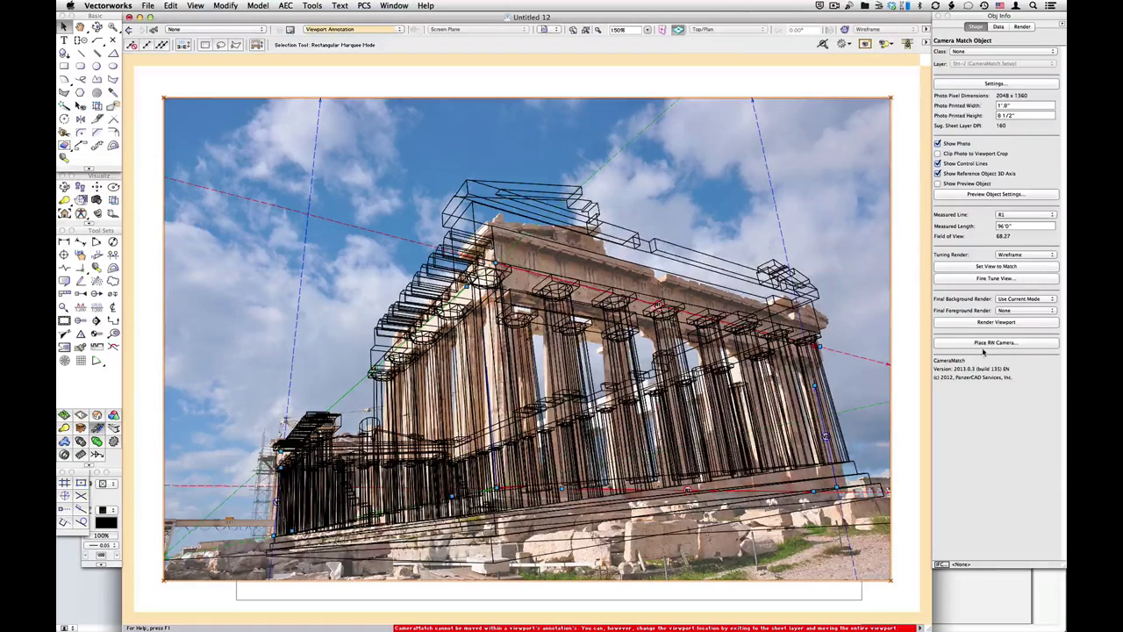
- Set the Tuning Render to Hidden Line and reopen Fine Tune View
{"action": "left_click", "coordinate": [1014, 254]}
{"action": "left_click", "coordinate": [1018, 265]}
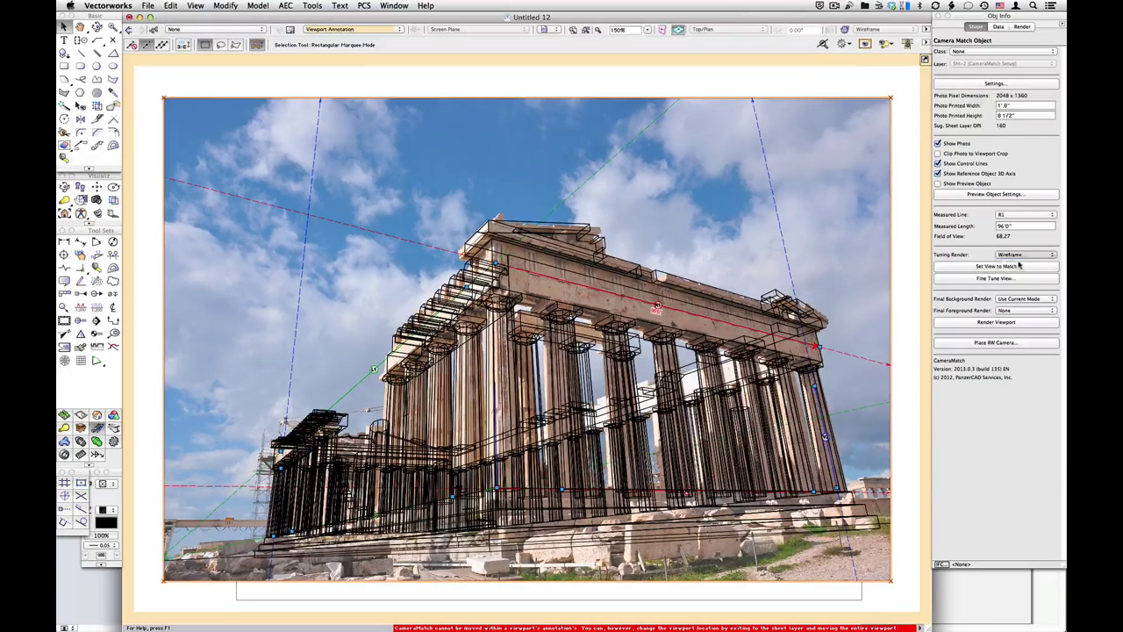
{"action": "left_click", "coordinate": [1000, 279]}
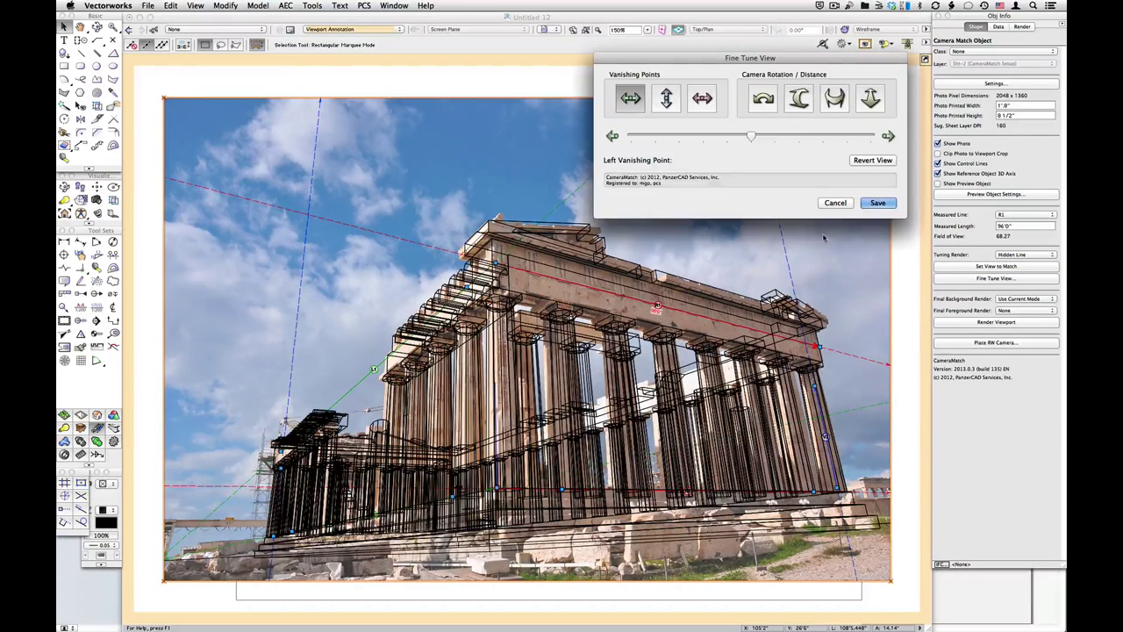
- Try the camera's horizontal rotation, swinging it between -3° and +3°
{"action": "left_click", "coordinate": [837, 100]}
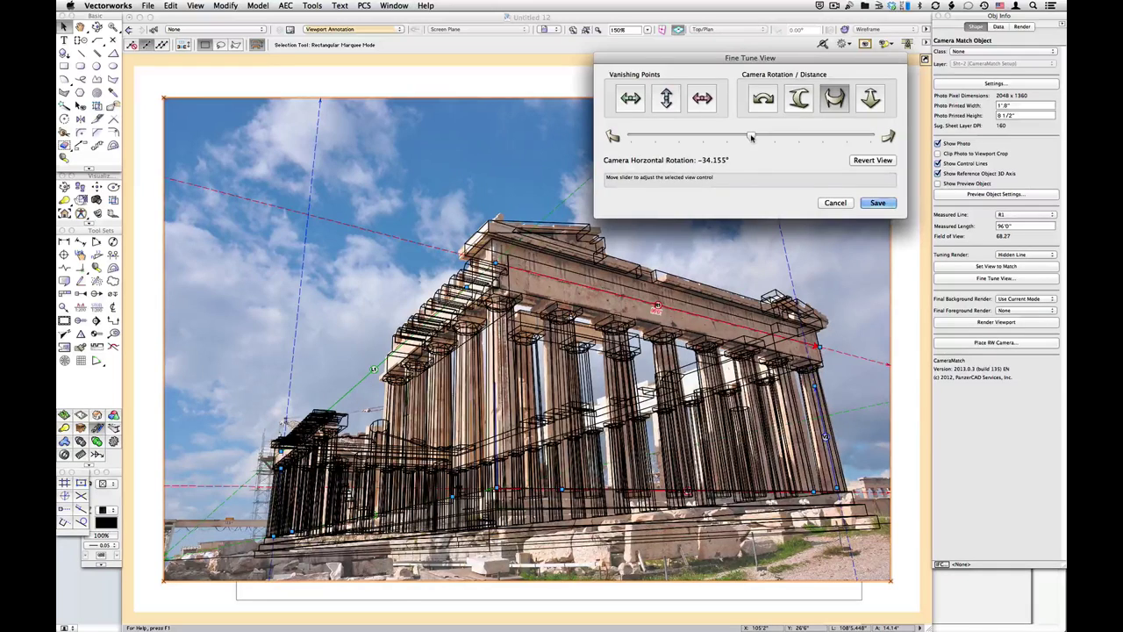
{"action": "left_click", "coordinate": [751, 138]}
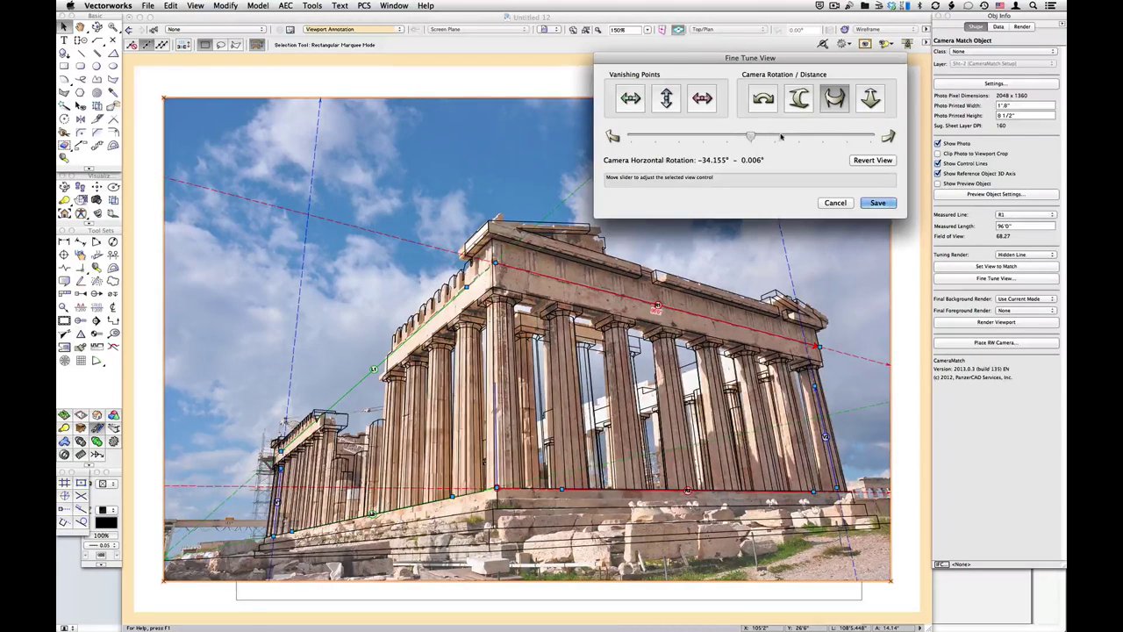
{"action": "left_click", "coordinate": [835, 136]}
{"action": "left_click", "coordinate": [835, 136]}
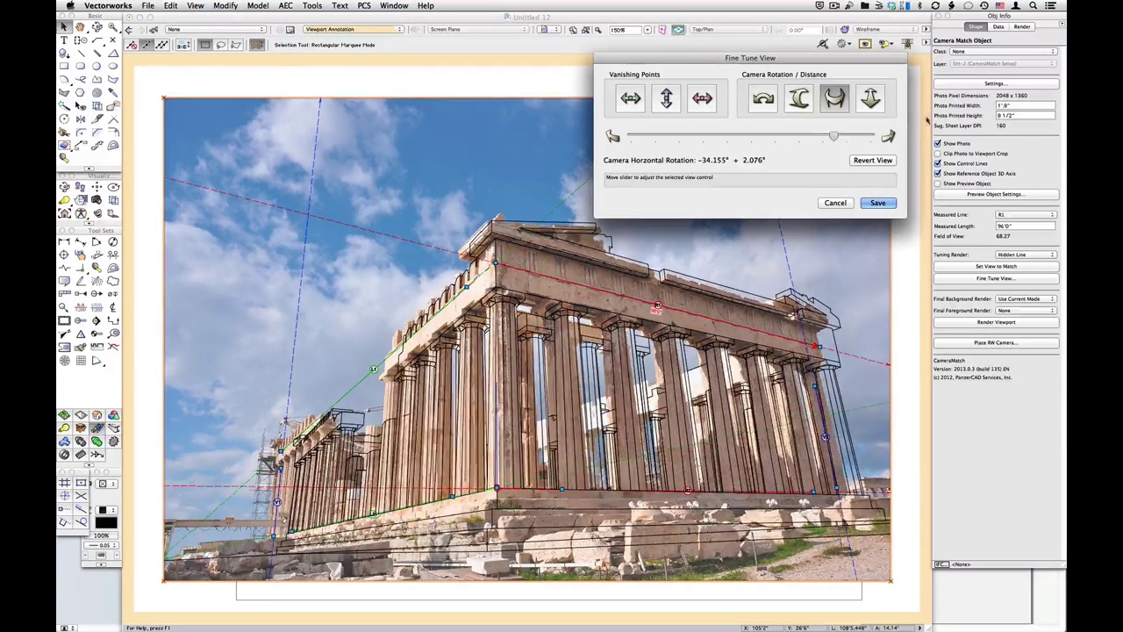
{"action": "left_click", "coordinate": [755, 138]}
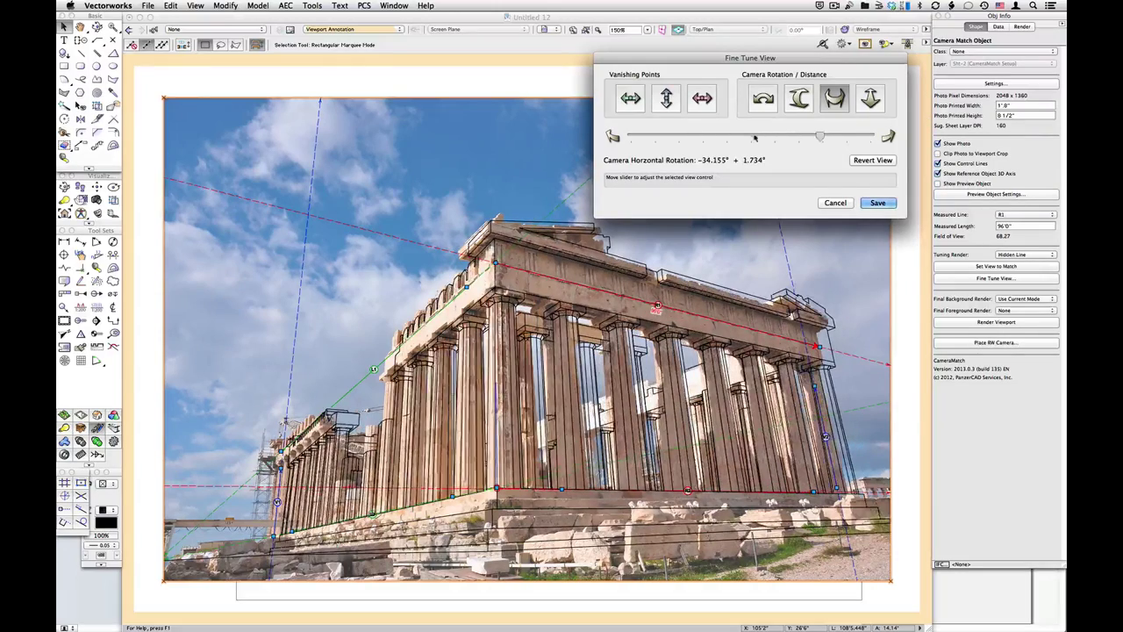
{"action": "left_click", "coordinate": [741, 138]}
{"action": "left_click", "coordinate": [700, 141]}
{"action": "left_click", "coordinate": [676, 142]}
{"action": "left_click", "coordinate": [597, 147]}
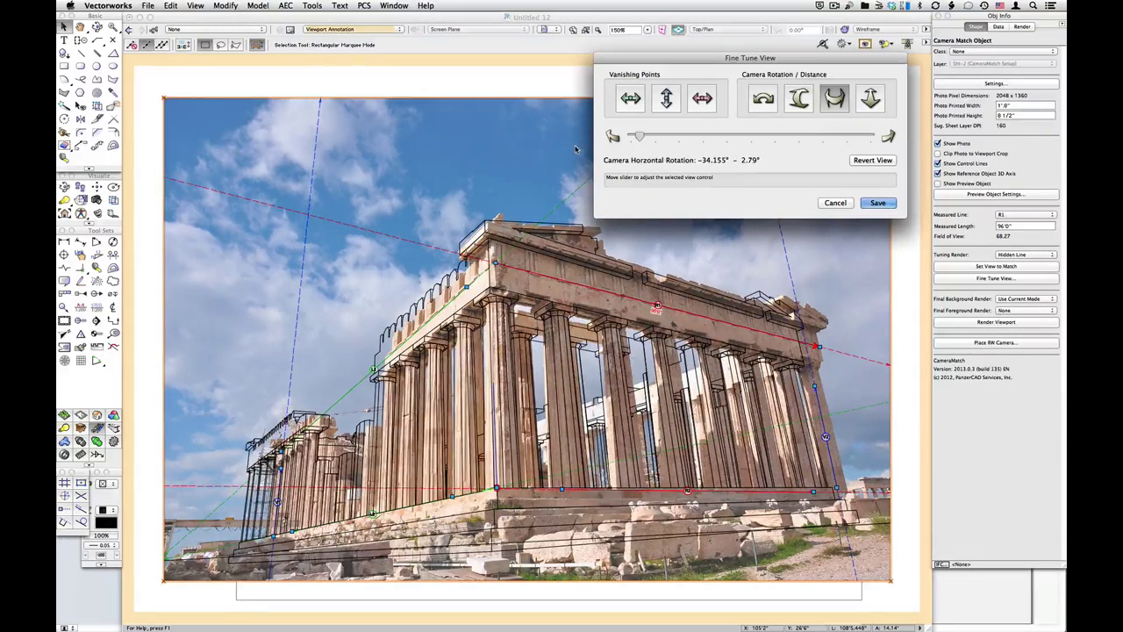
{"action": "left_click", "coordinate": [630, 138]}
{"action": "left_click", "coordinate": [869, 137]}
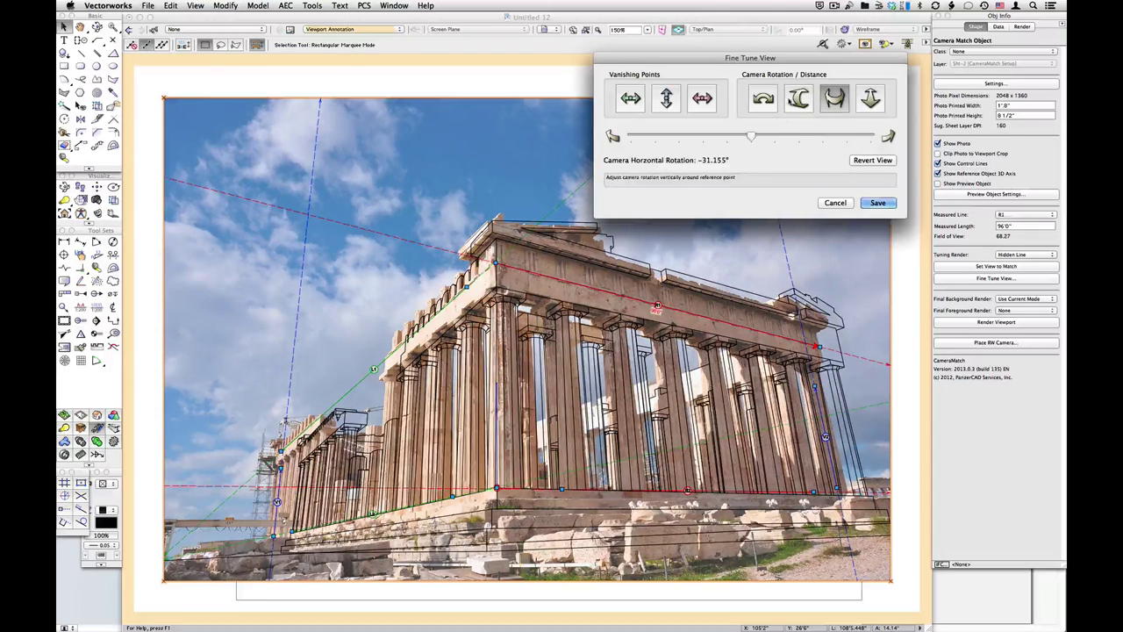
- Try vertical rotation at +3° and about -2°, then revert to the original view
{"action": "left_click", "coordinate": [798, 97]}
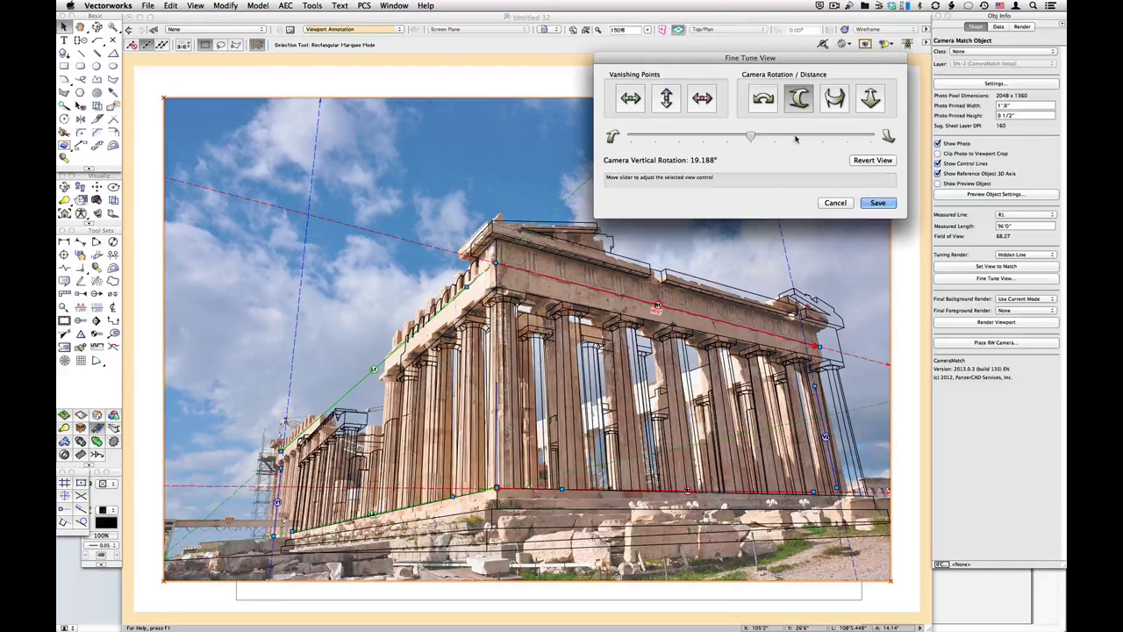
{"action": "left_click", "coordinate": [869, 138]}
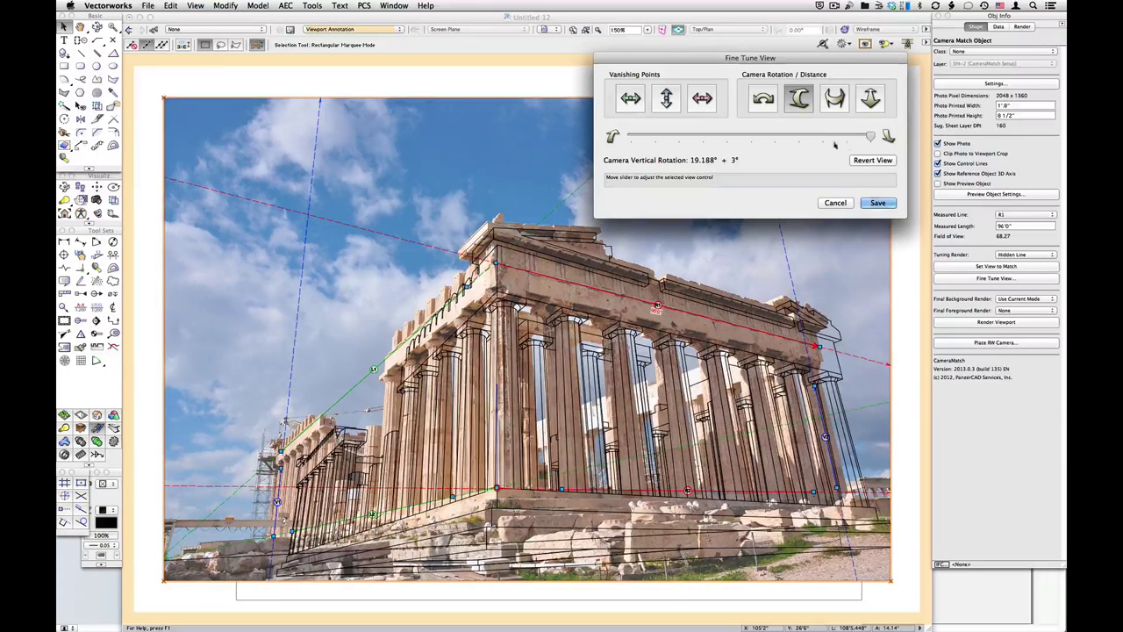
{"action": "left_click_drag", "start_coordinate": [835, 141], "coordinate": [580, 159]}
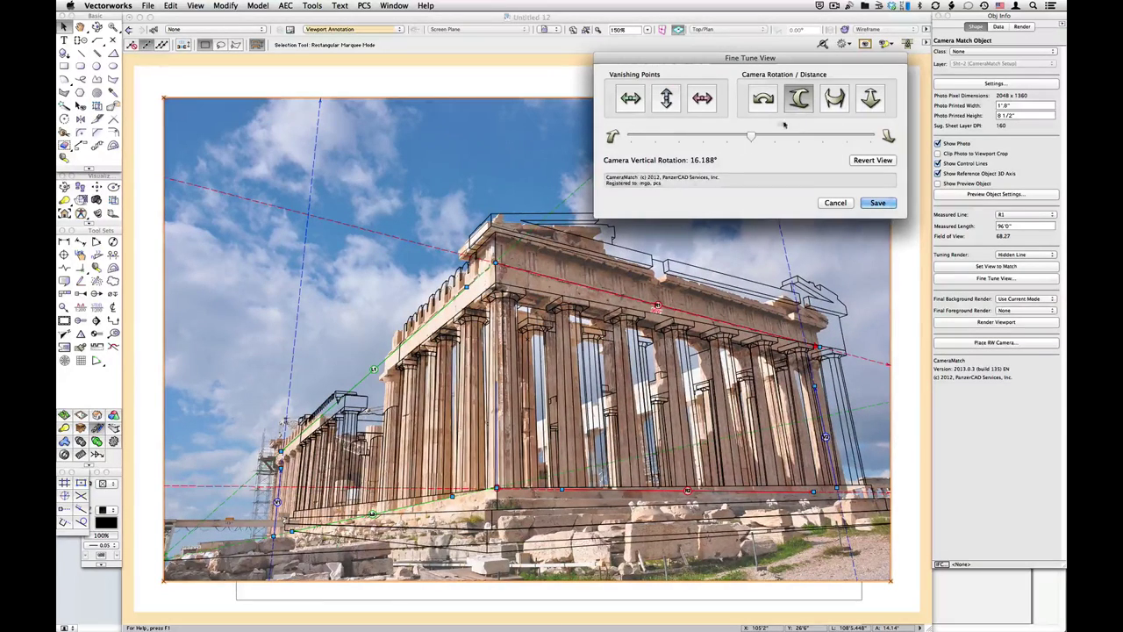
{"action": "left_click", "coordinate": [875, 161]}
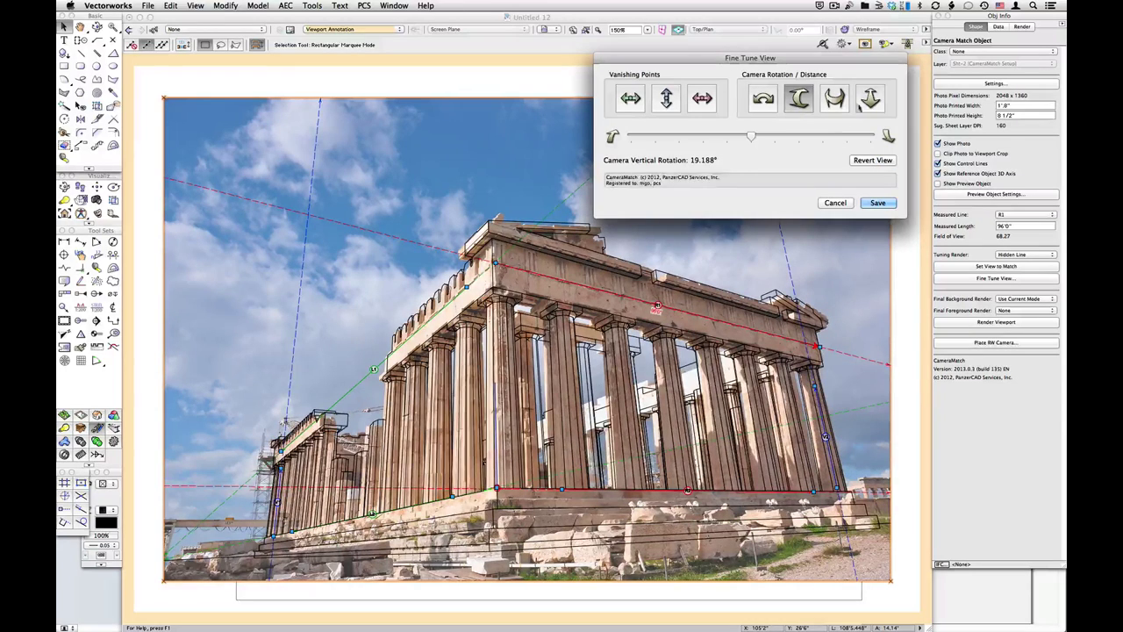
- Try moving the camera closer to and farther from the temple, then cancel
{"action": "left_click", "coordinate": [863, 101]}
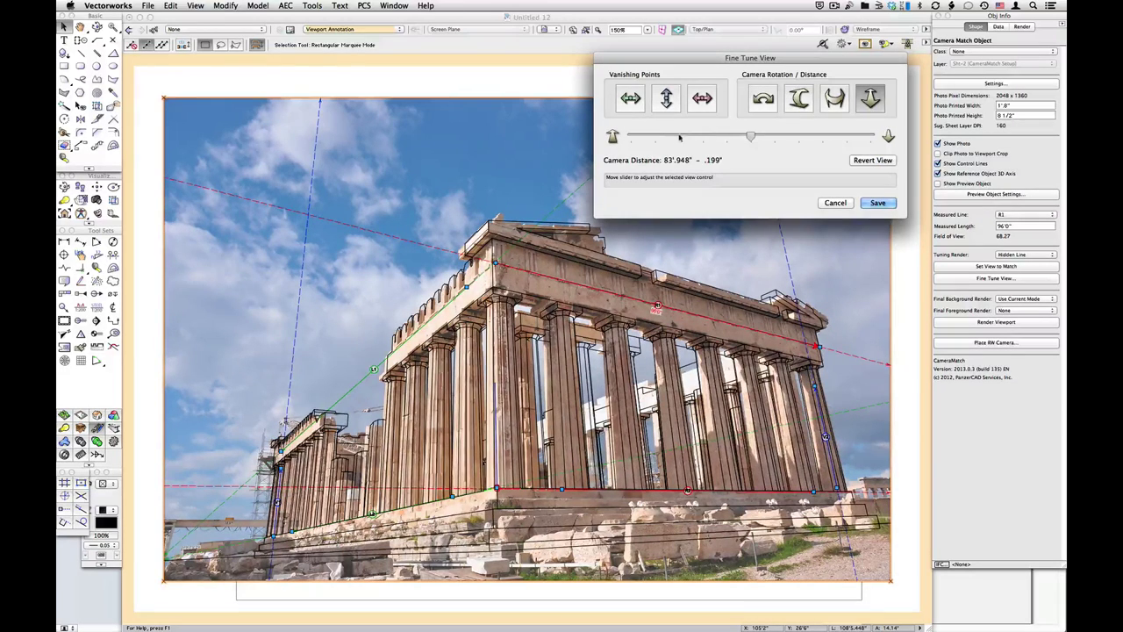
{"action": "left_click_drag", "start_coordinate": [679, 138], "coordinate": [631, 138]}
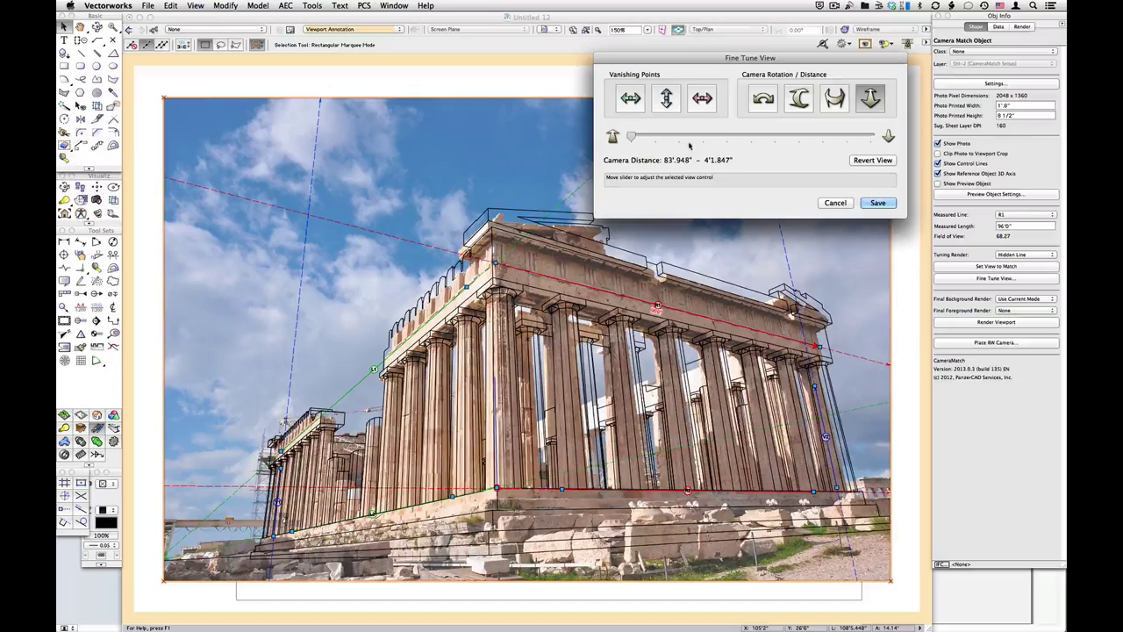
{"action": "left_click_drag", "start_coordinate": [760, 149], "coordinate": [800, 143]}
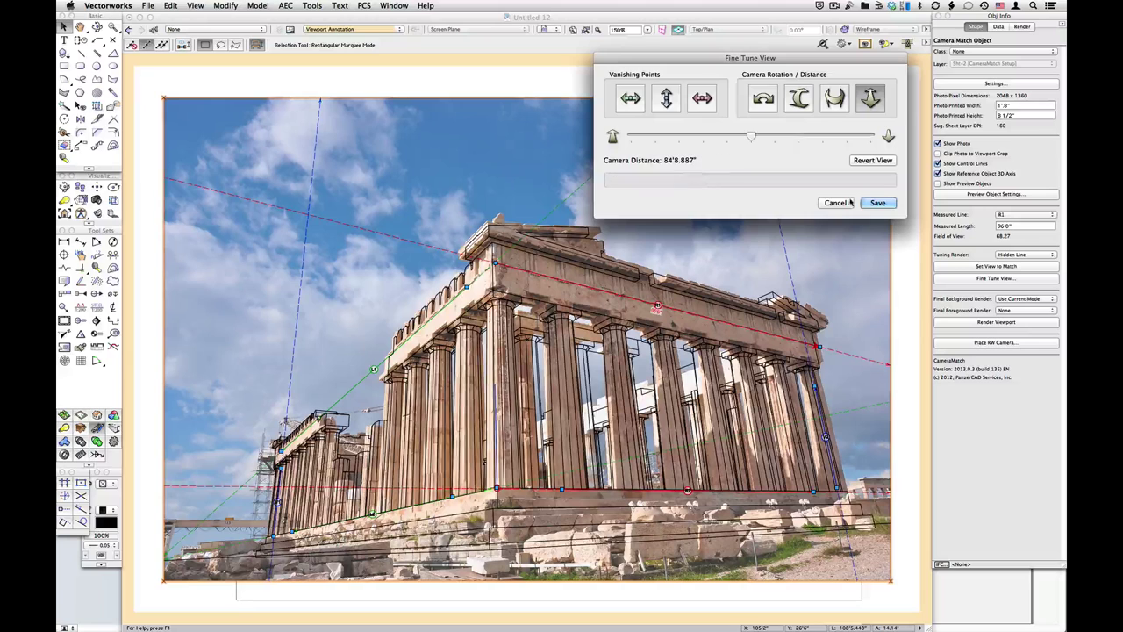
{"action": "left_click", "coordinate": [848, 203]}
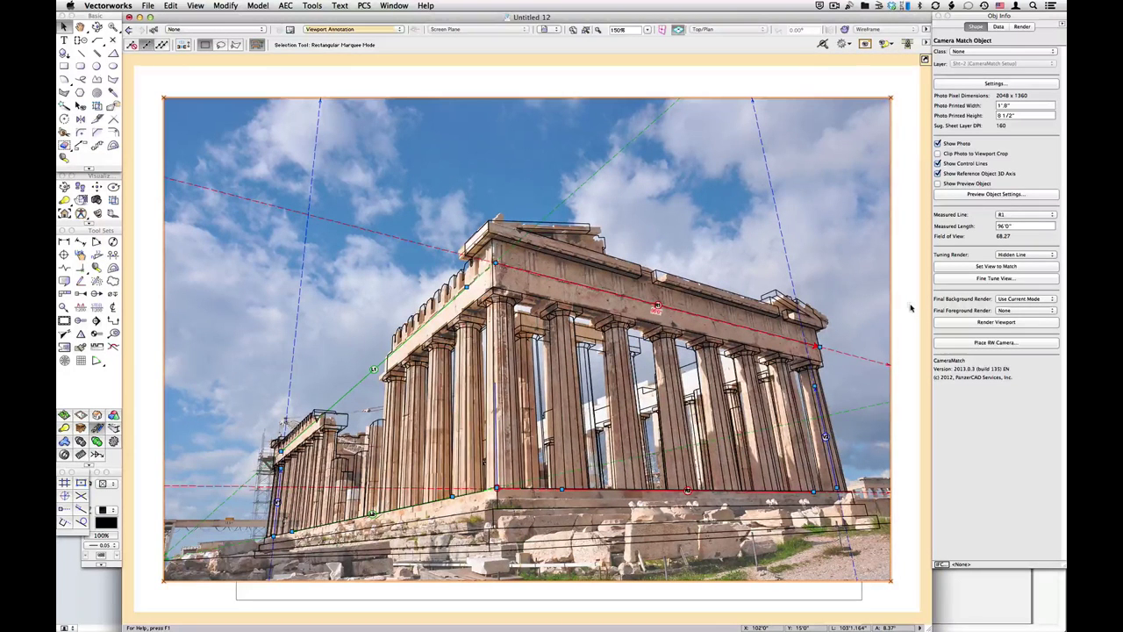
- Deselect, exit the viewport's annotation editing, and pick Plan Existing from the layer list
{"action": "left_click", "coordinate": [911, 307]}
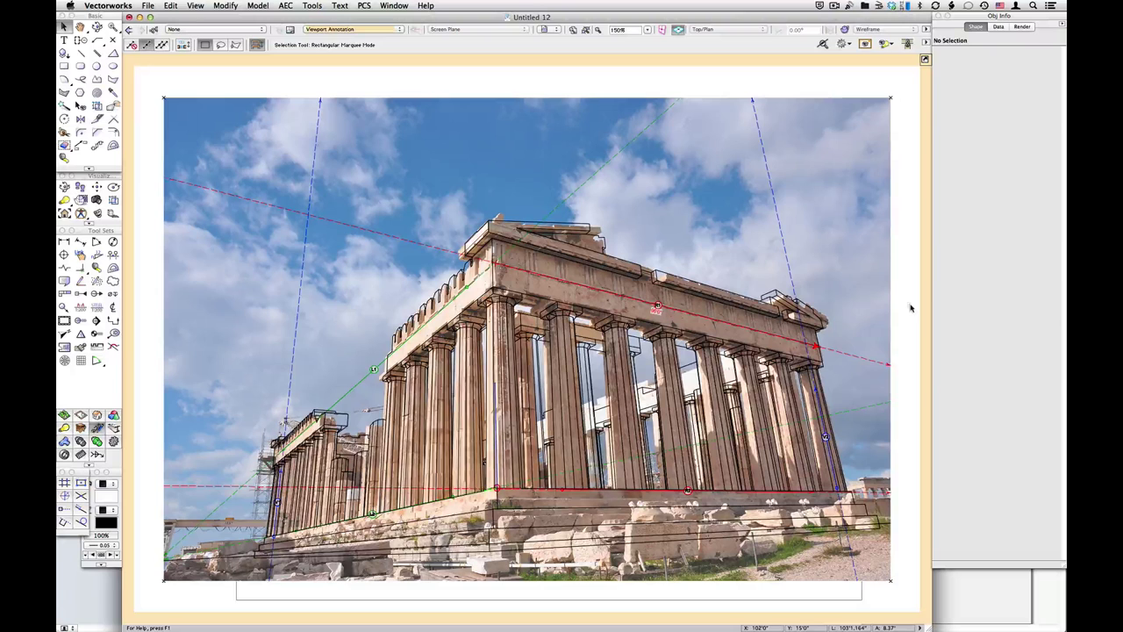
{"action": "double_click", "coordinate": [341, 75]}
{"action": "left_click", "coordinate": [626, 114]}
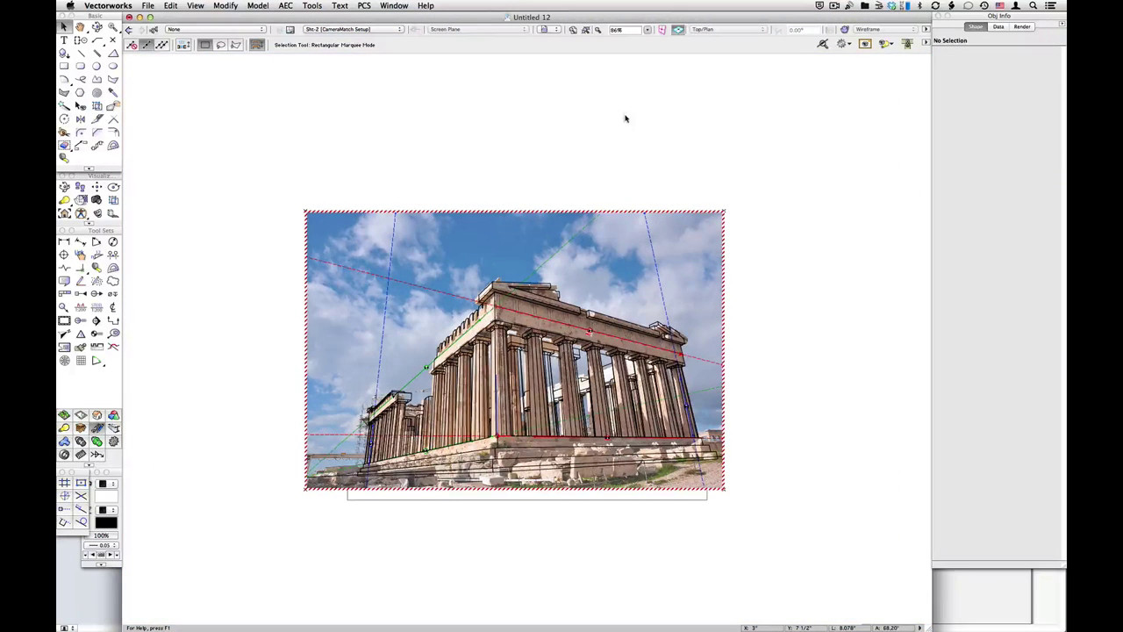
{"action": "left_click", "coordinate": [334, 29]}
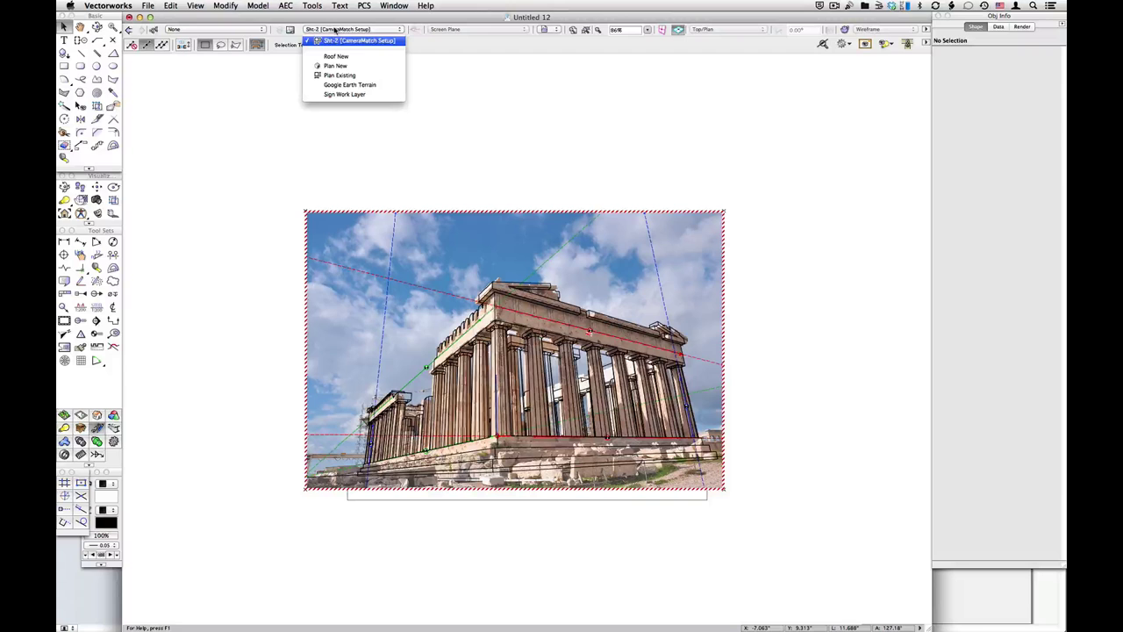
{"action": "left_click", "coordinate": [340, 75]}
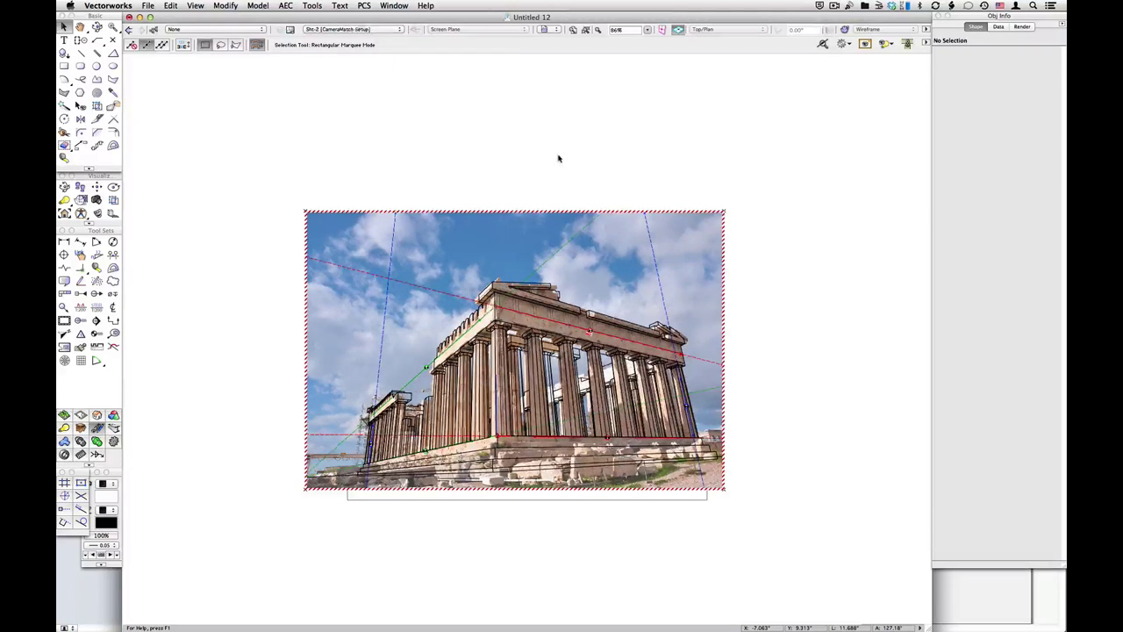
- Switch to right isometric, show Roof New, hide Plan Existing, and make Plan New active
{"action": "key", "text": "3"}
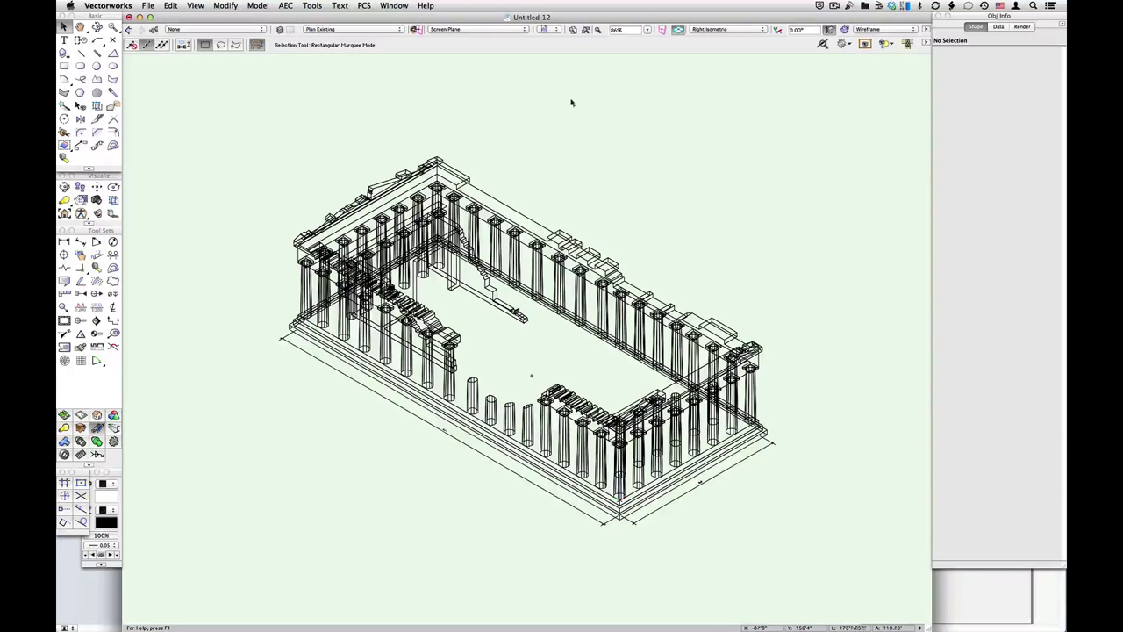
{"action": "key", "text": "super+shift+n"}
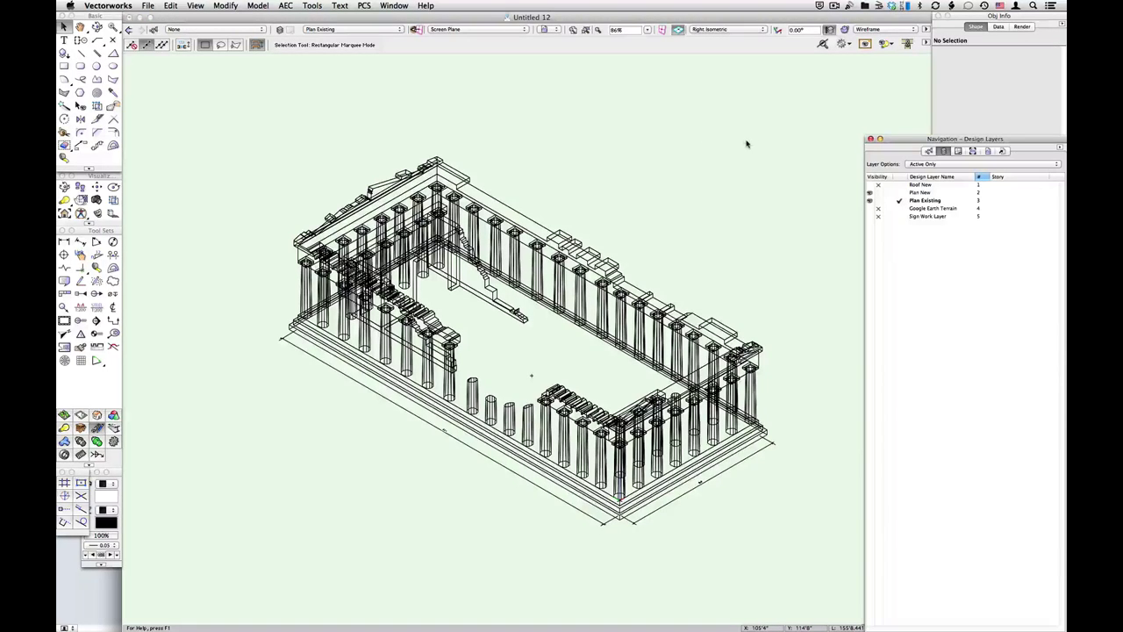
{"action": "left_click", "coordinate": [874, 186]}
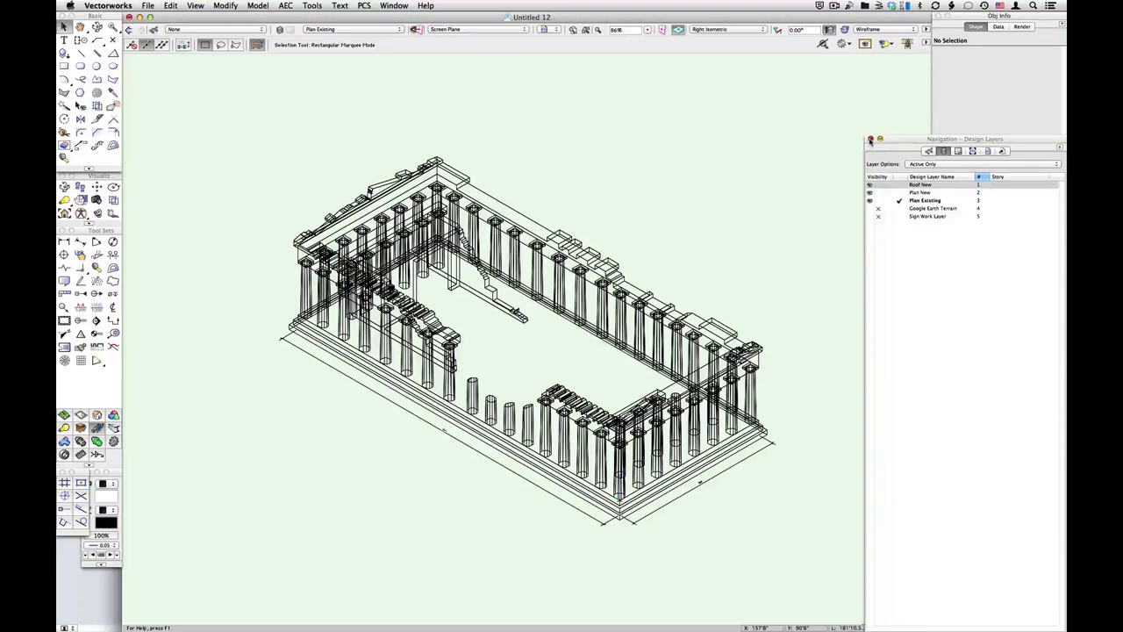
{"action": "left_click", "coordinate": [870, 139]}
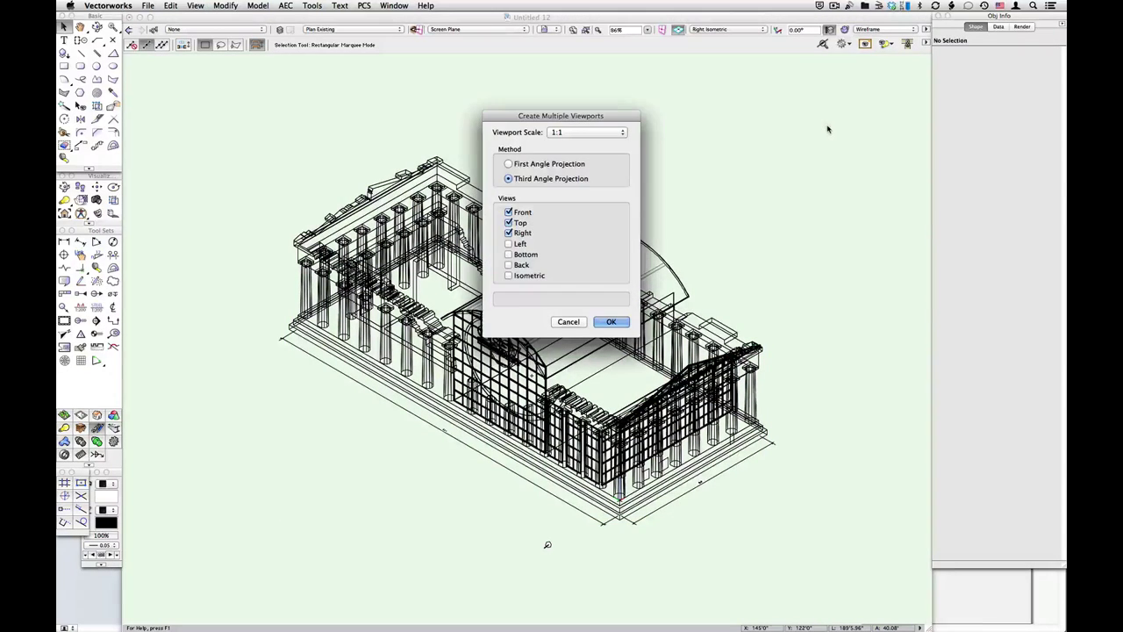
{"action": "key", "text": "super+shift+n"}
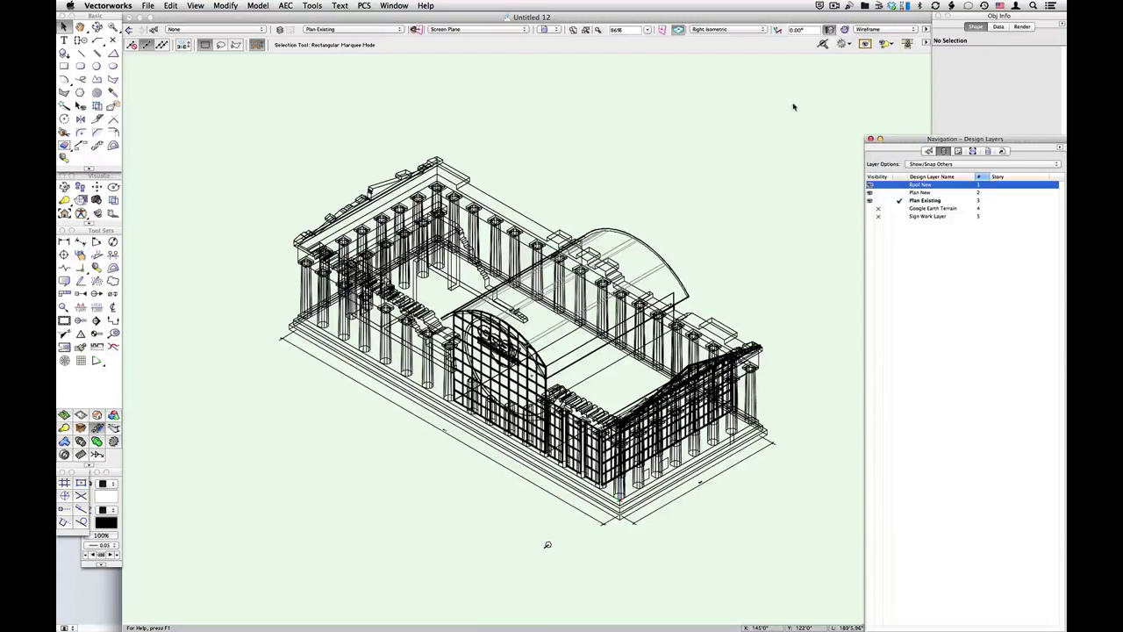
{"action": "left_click", "coordinate": [877, 200]}
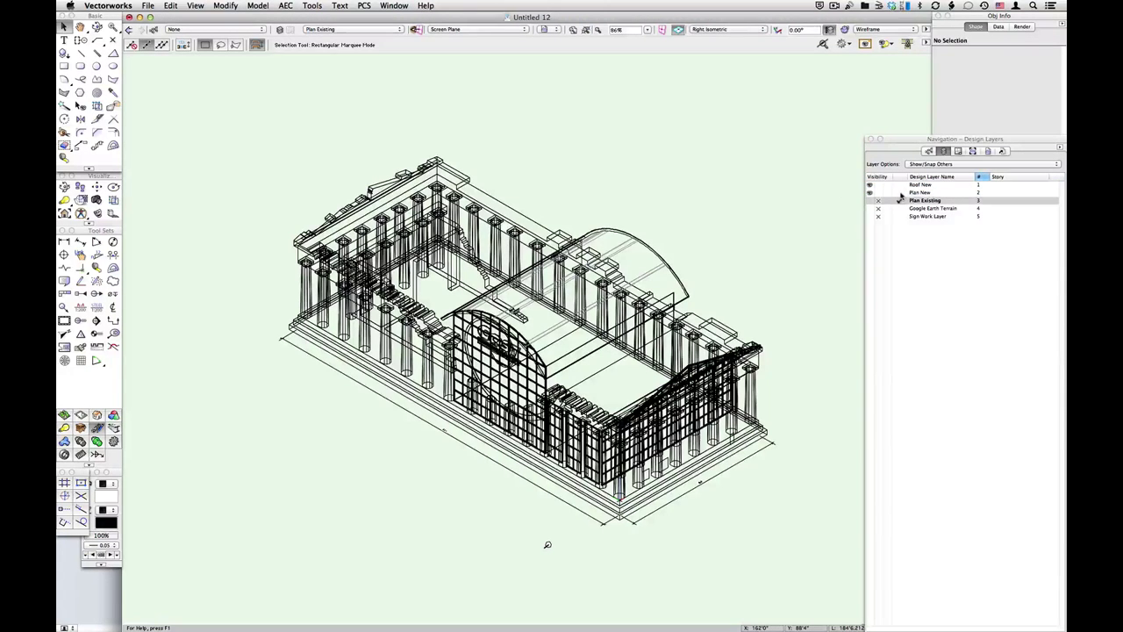
{"action": "left_click", "coordinate": [899, 193]}
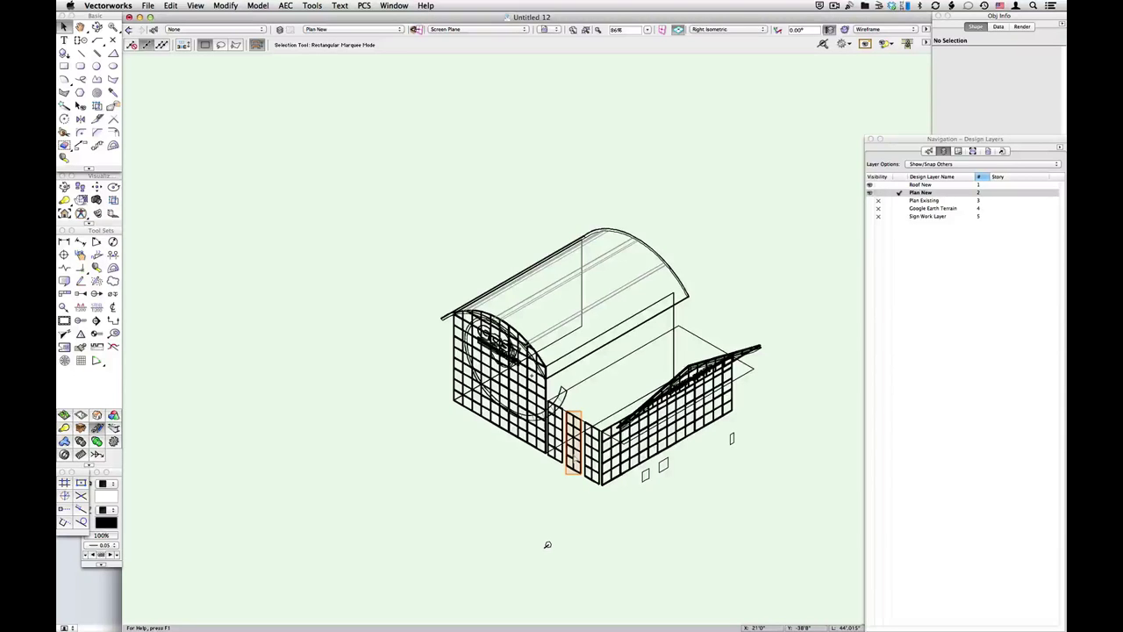
{"action": "left_click", "coordinate": [521, 455]}
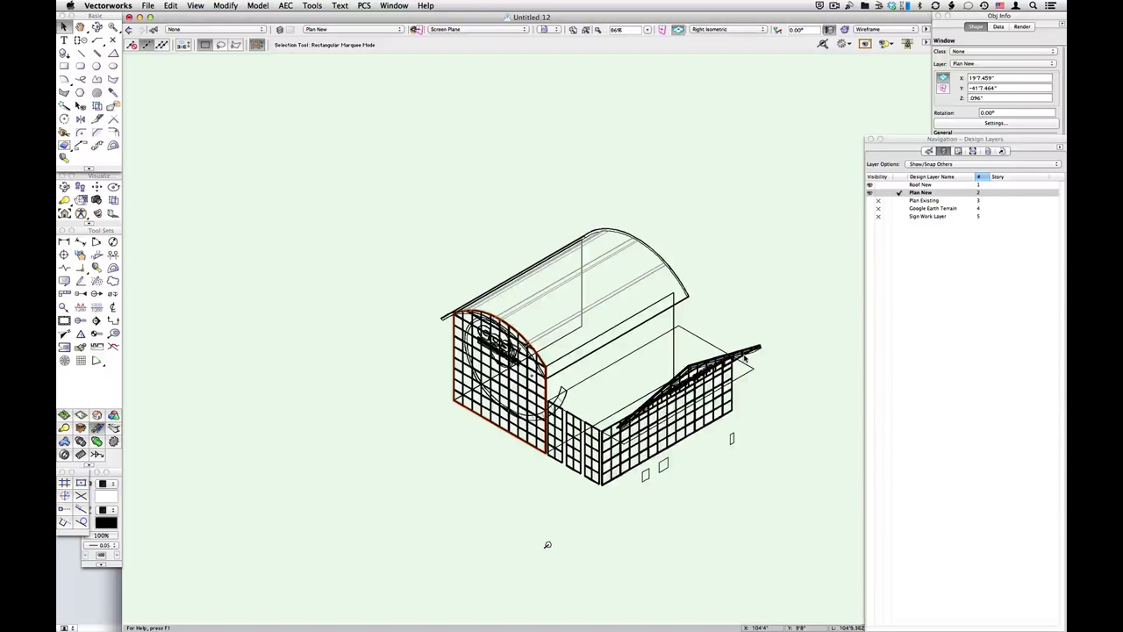
{"action": "left_click", "coordinate": [509, 147]}
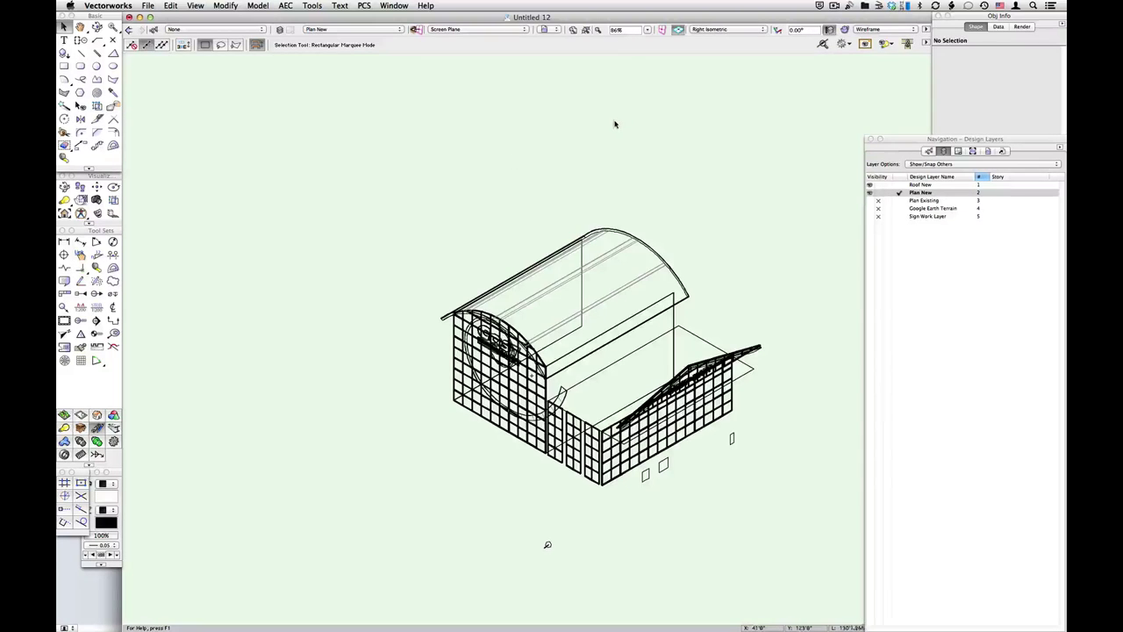
- On sheet Sht-2, set the photo viewport's layers so Roof New and Plan New are visible
{"action": "left_click", "coordinate": [334, 30]}
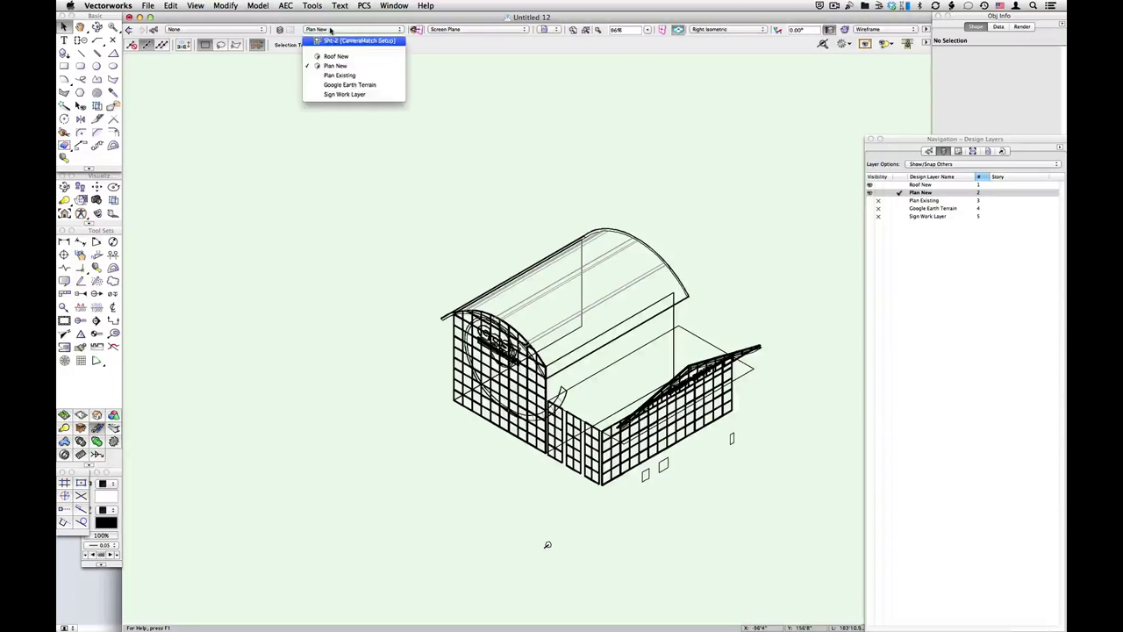
{"action": "left_click", "coordinate": [350, 41]}
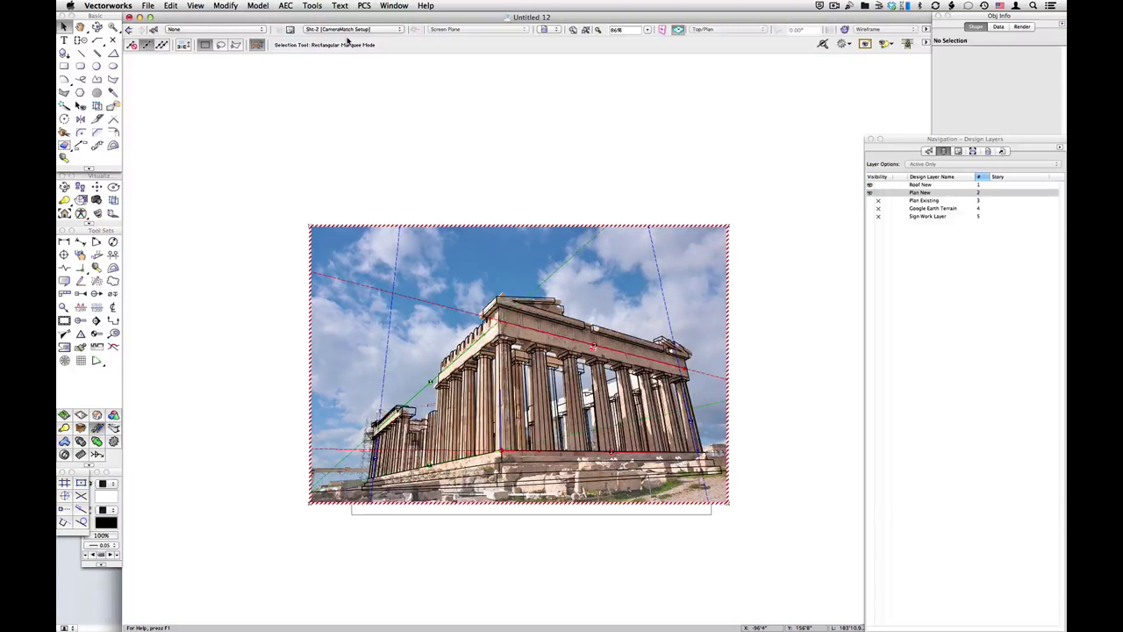
{"action": "left_click", "coordinate": [722, 283]}
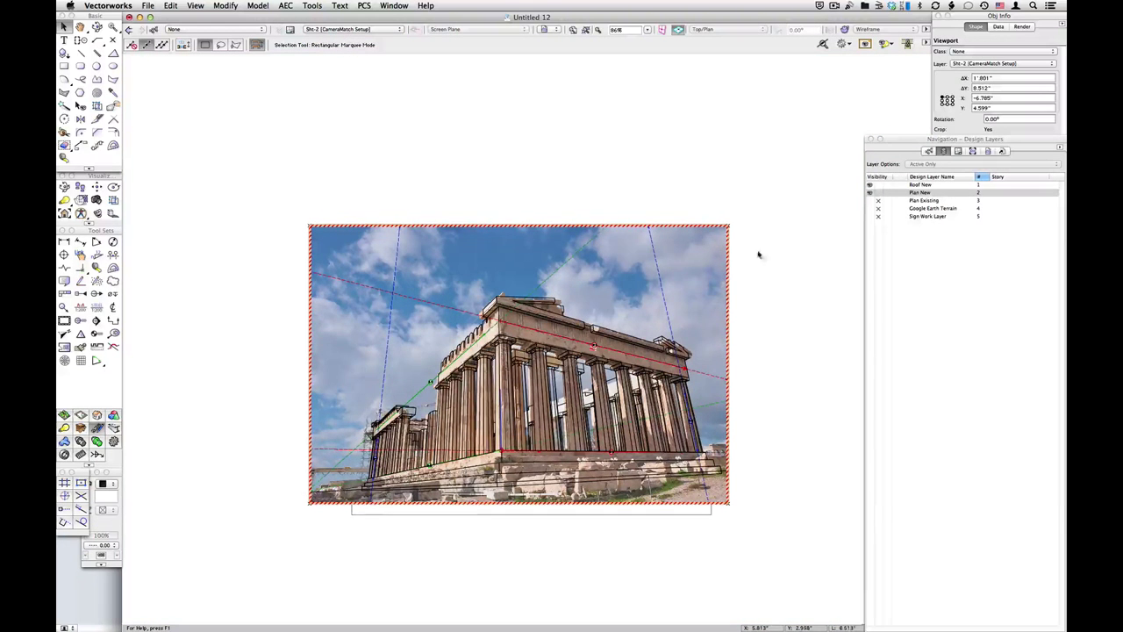
{"action": "left_click", "coordinate": [869, 138]}
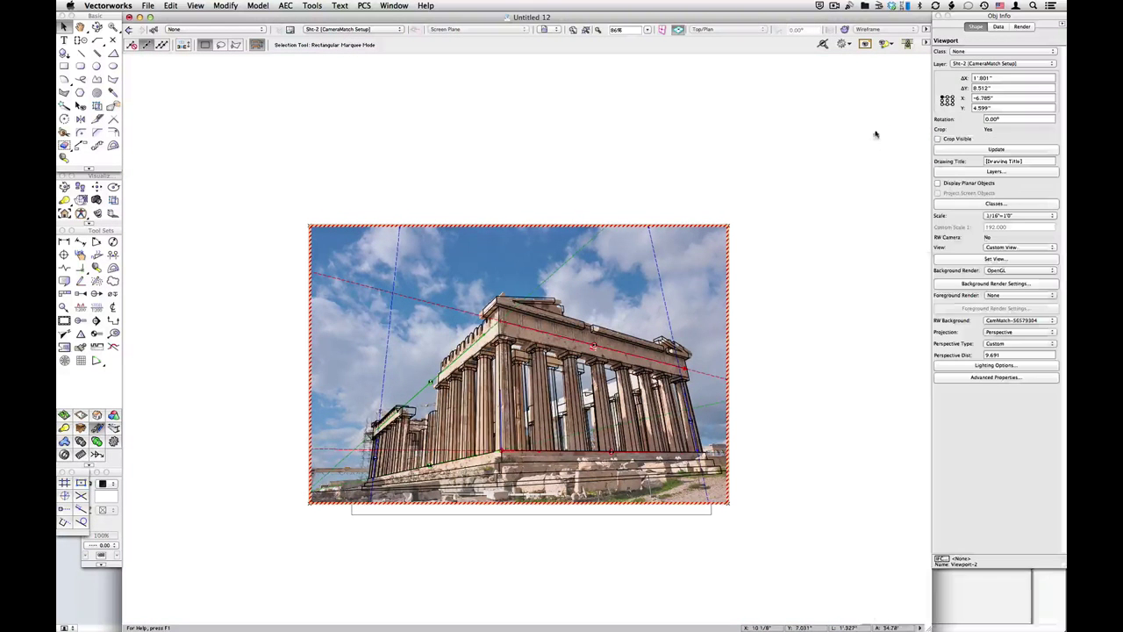
{"action": "left_click", "coordinate": [1013, 173]}
{"action": "left_click", "coordinate": [792, 239]}
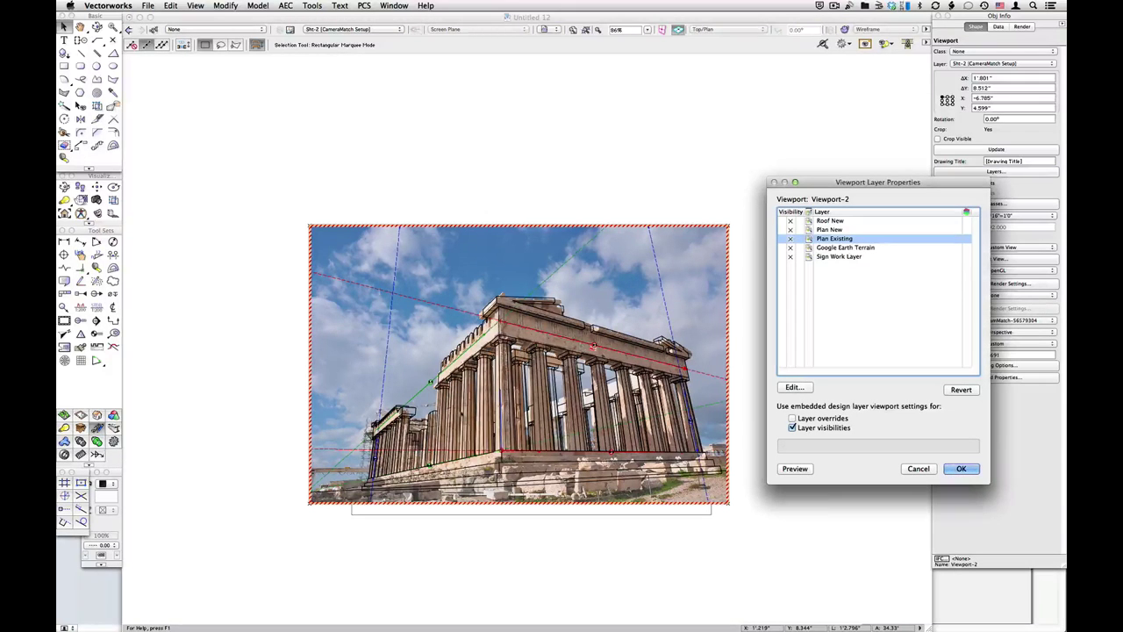
{"action": "left_click", "coordinate": [782, 221]}
{"action": "left_click", "coordinate": [782, 229]}
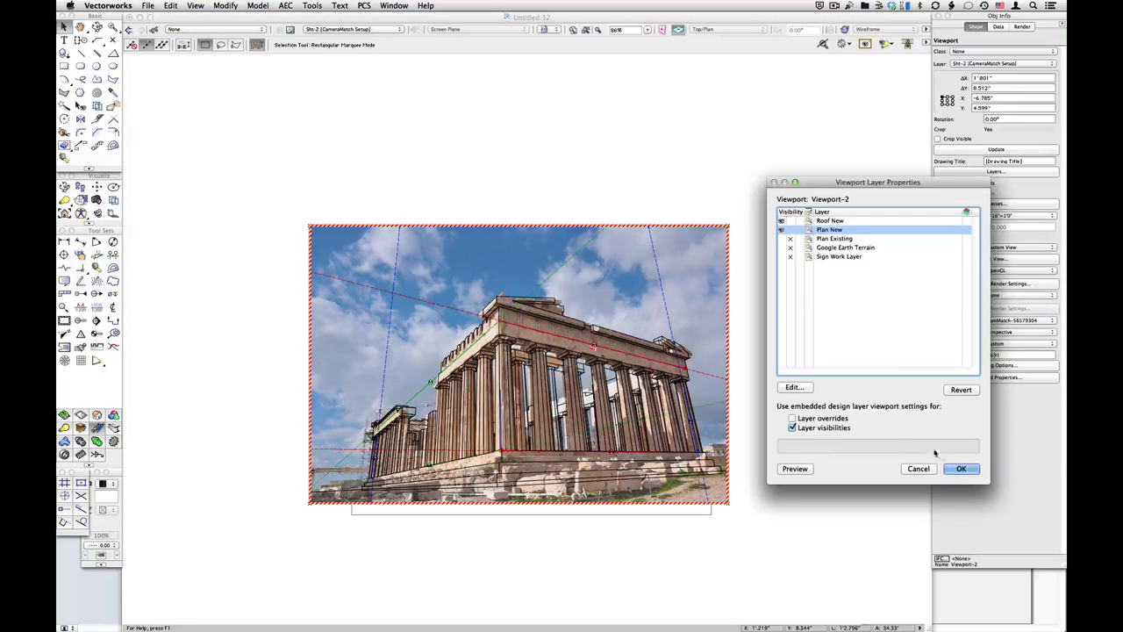
{"action": "left_click", "coordinate": [960, 469]}
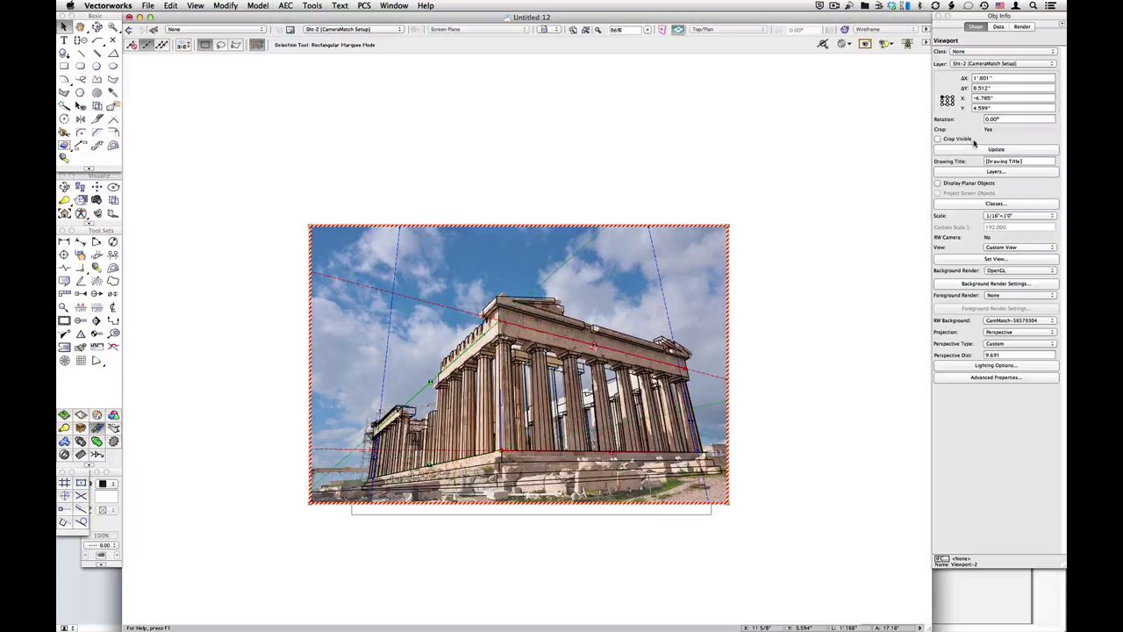
- Update the CameraMatch viewport so the glass building renders into the Parthenon photo, then inspect it
{"action": "left_click", "coordinate": [972, 151]}
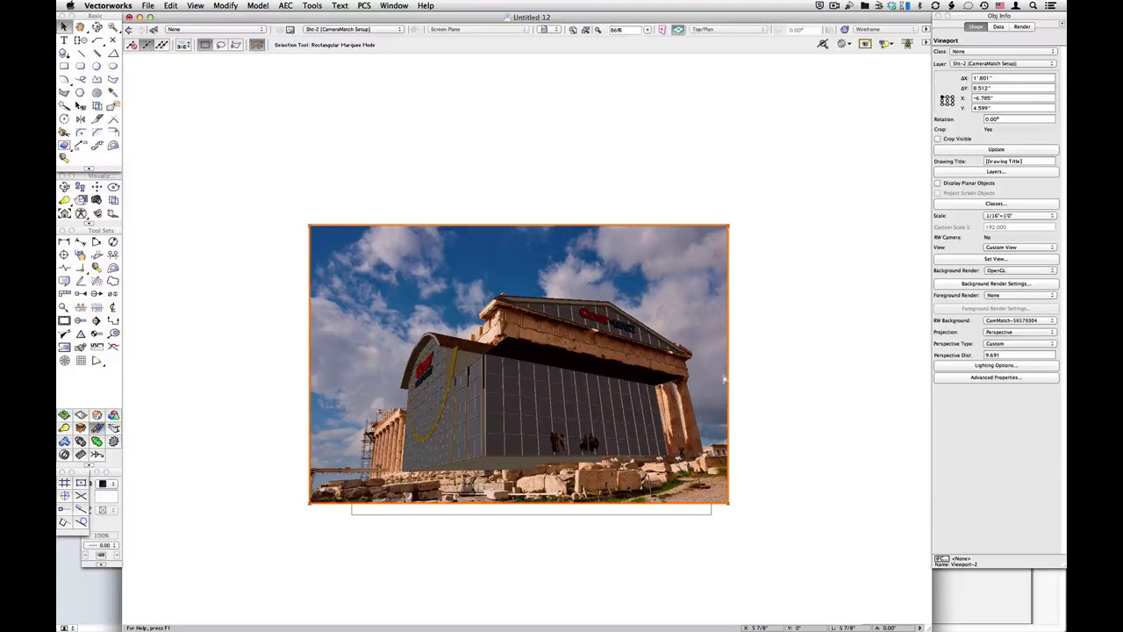
{"action": "left_click", "coordinate": [792, 347]}
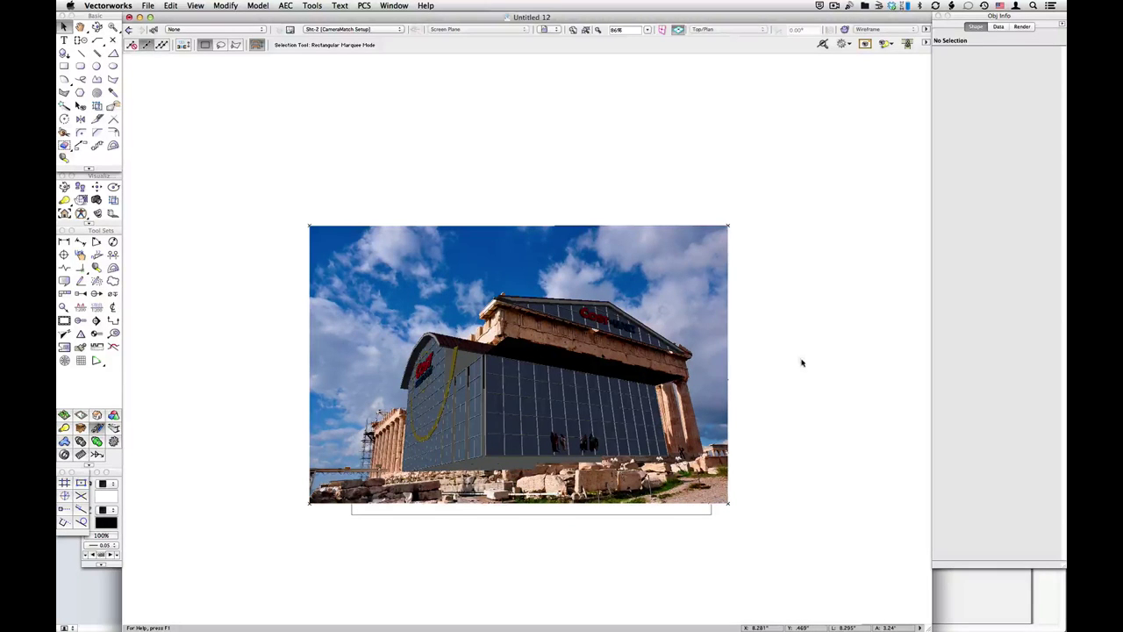
{"action": "left_click", "coordinate": [639, 387]}
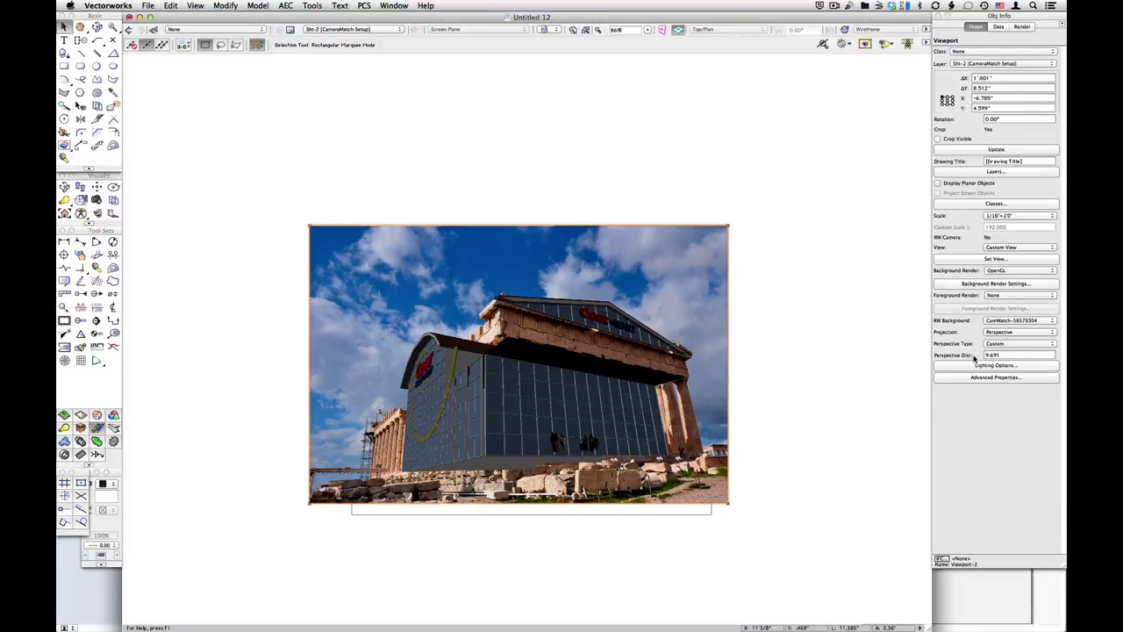
{"action": "left_click", "coordinate": [974, 365]}
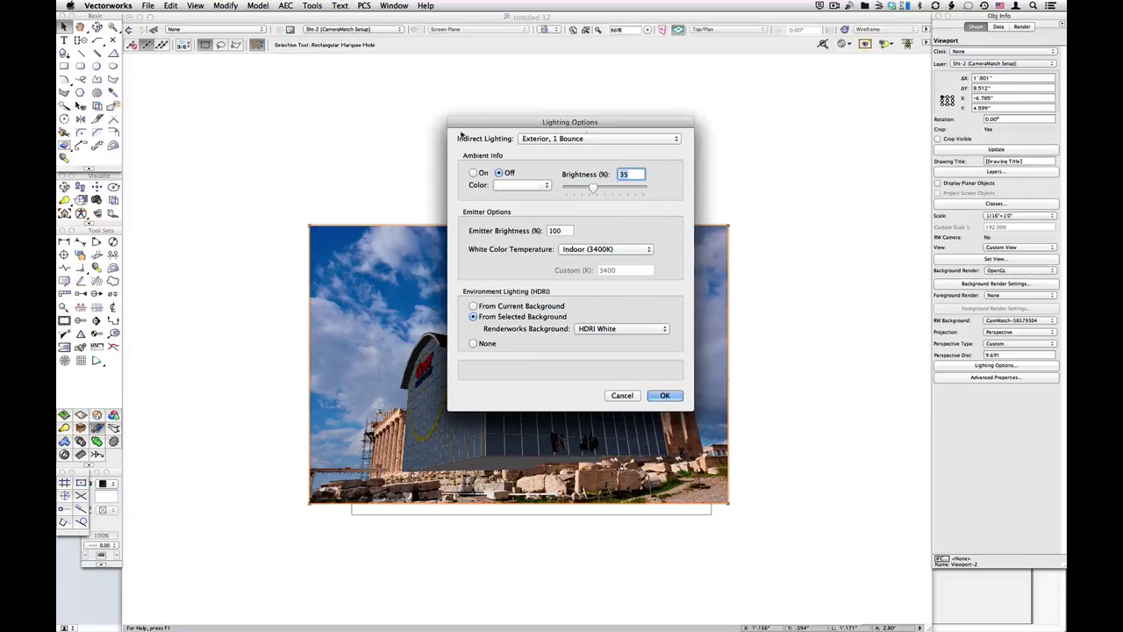
{"action": "left_click", "coordinate": [602, 138]}
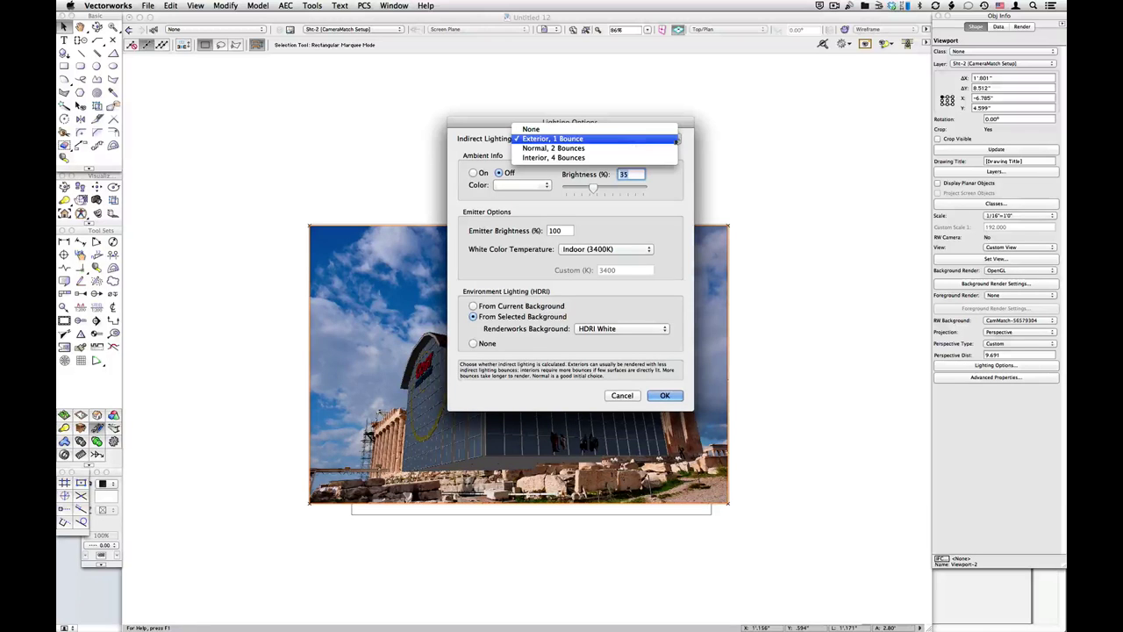
{"action": "left_click", "coordinate": [654, 141]}
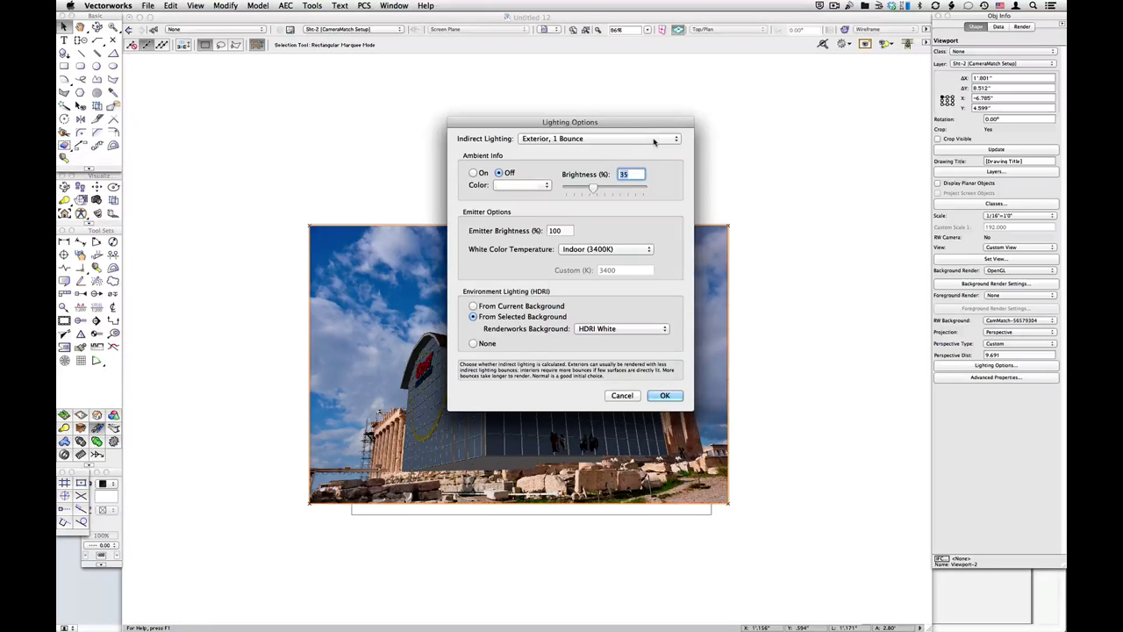
{"action": "left_click", "coordinate": [601, 138]}
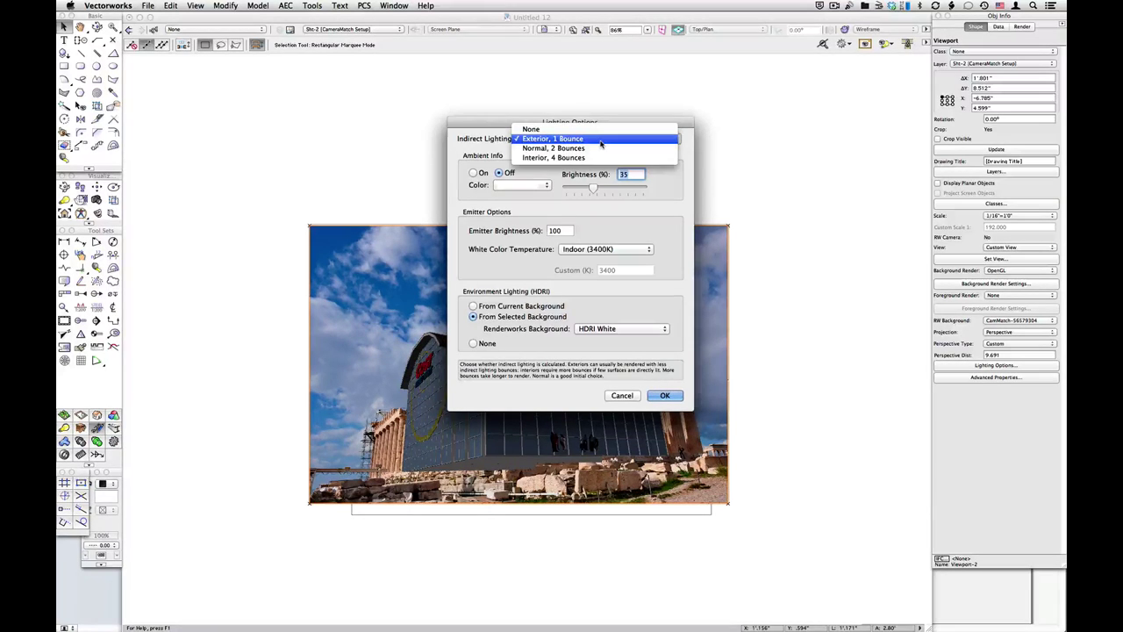
{"action": "left_click", "coordinate": [655, 138]}
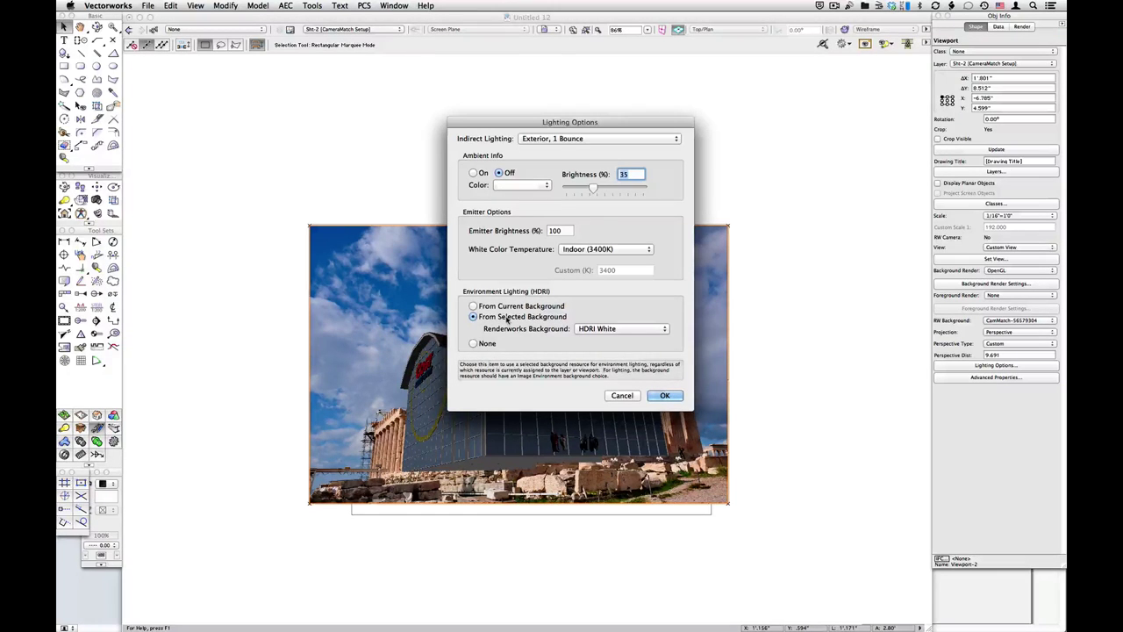
{"action": "left_click", "coordinate": [612, 332]}
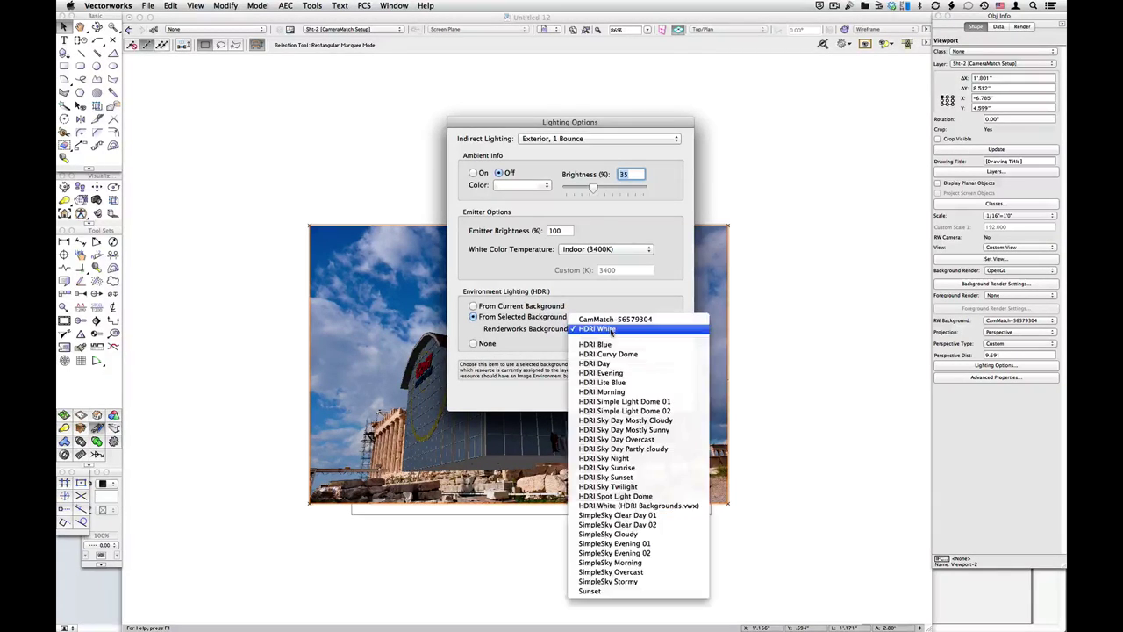
{"action": "left_click", "coordinate": [526, 388]}
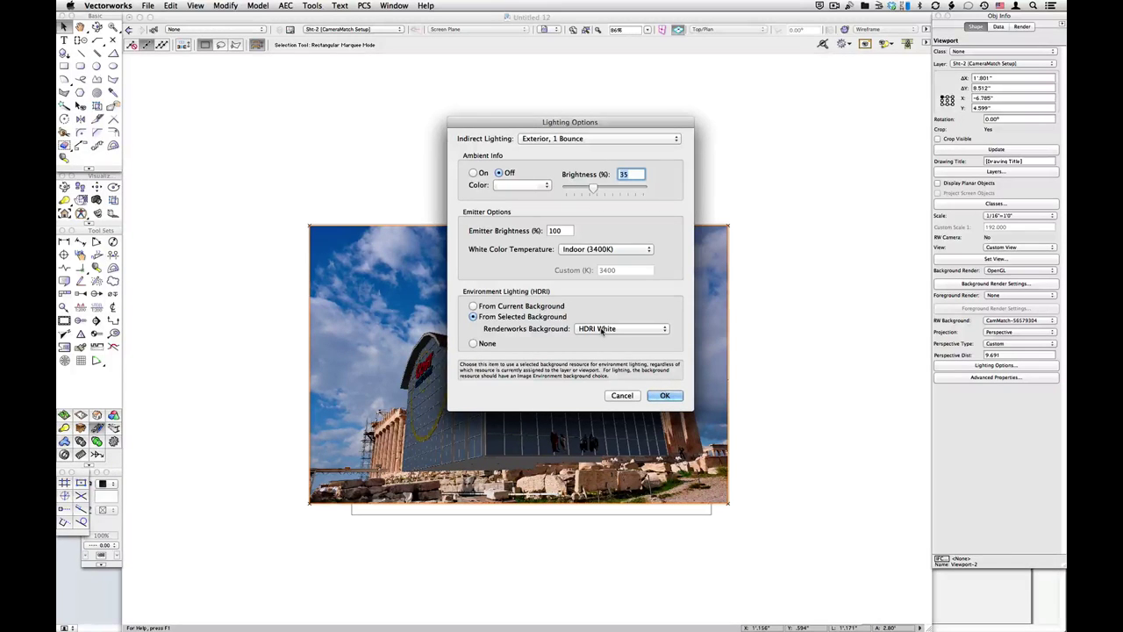
{"action": "left_click", "coordinate": [665, 396]}
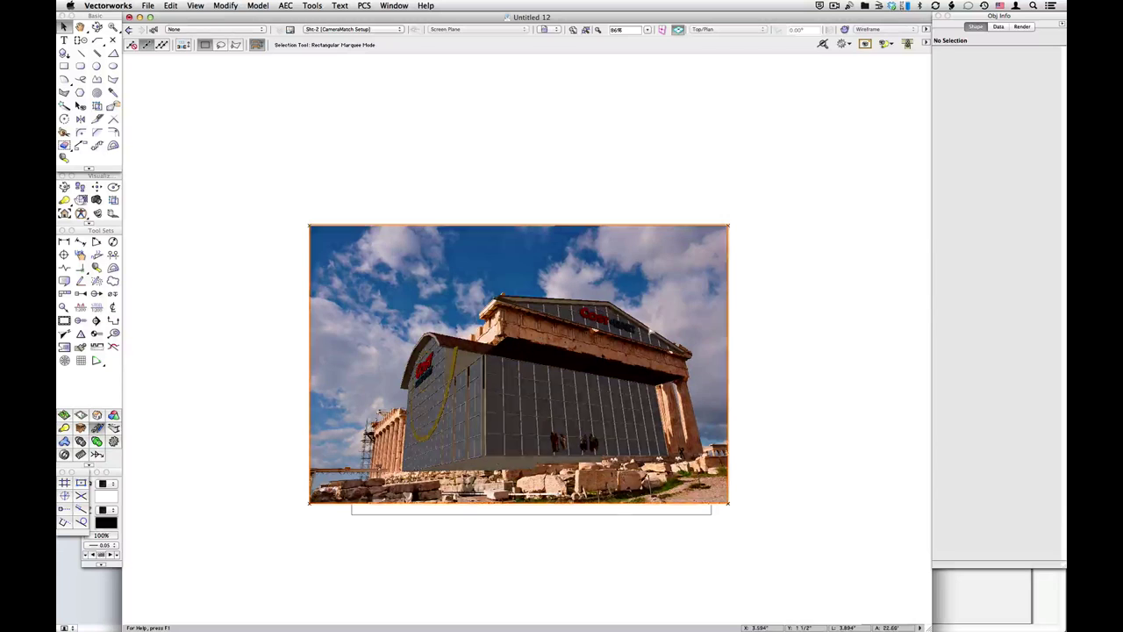
- Open the HDRI White render background for editing from the Resource Browser
{"action": "key", "text": "super+r"}
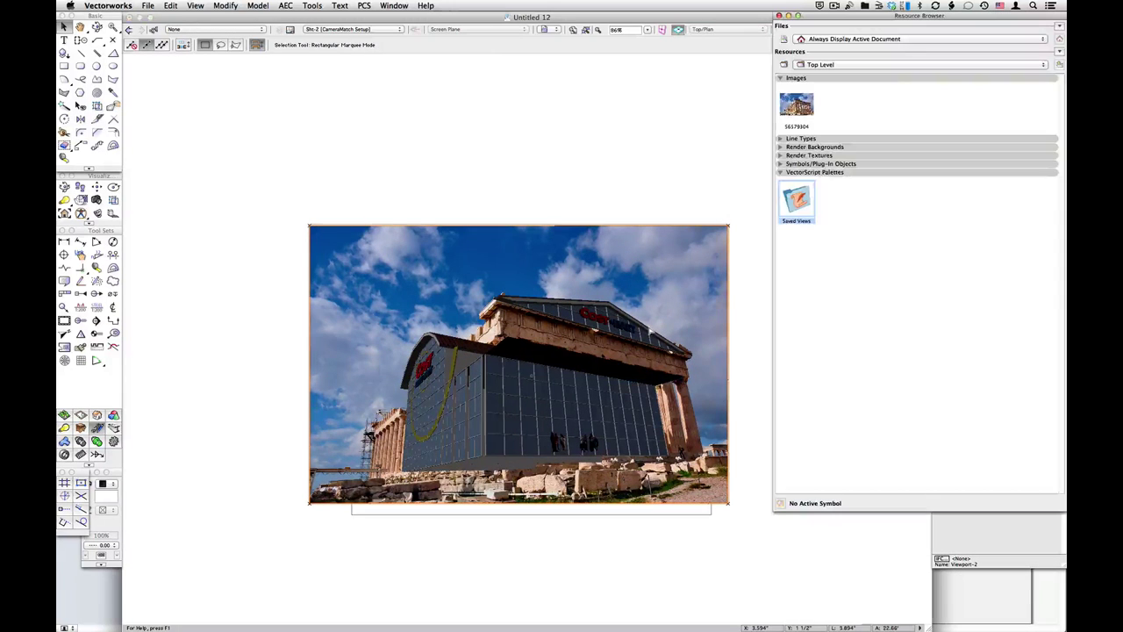
{"action": "left_click", "coordinate": [870, 219]}
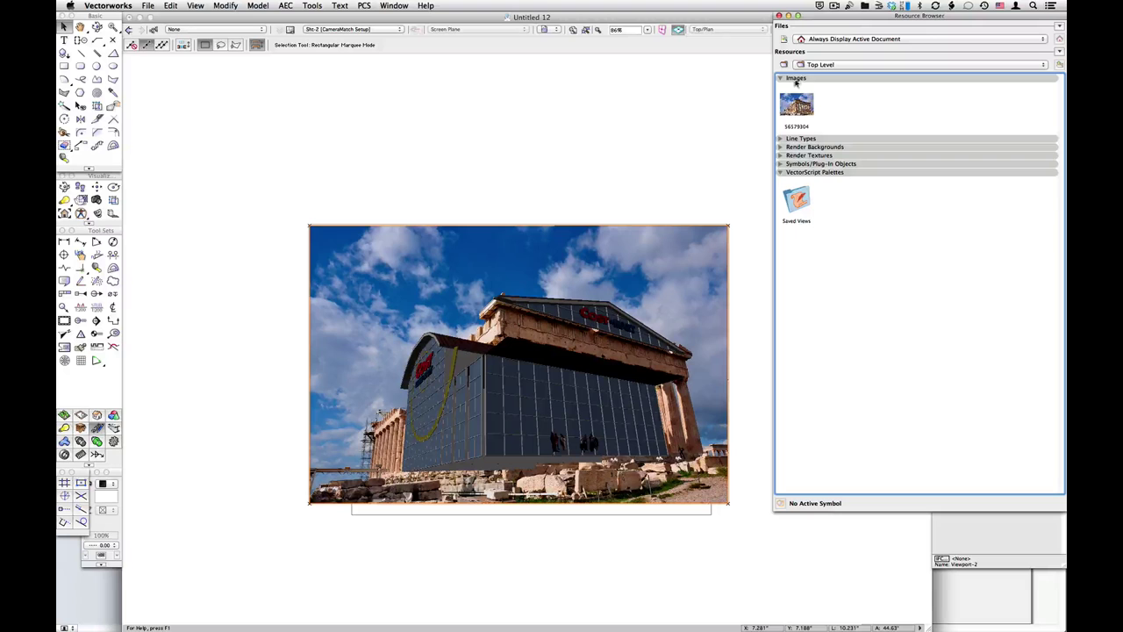
{"action": "left_click", "coordinate": [780, 147]}
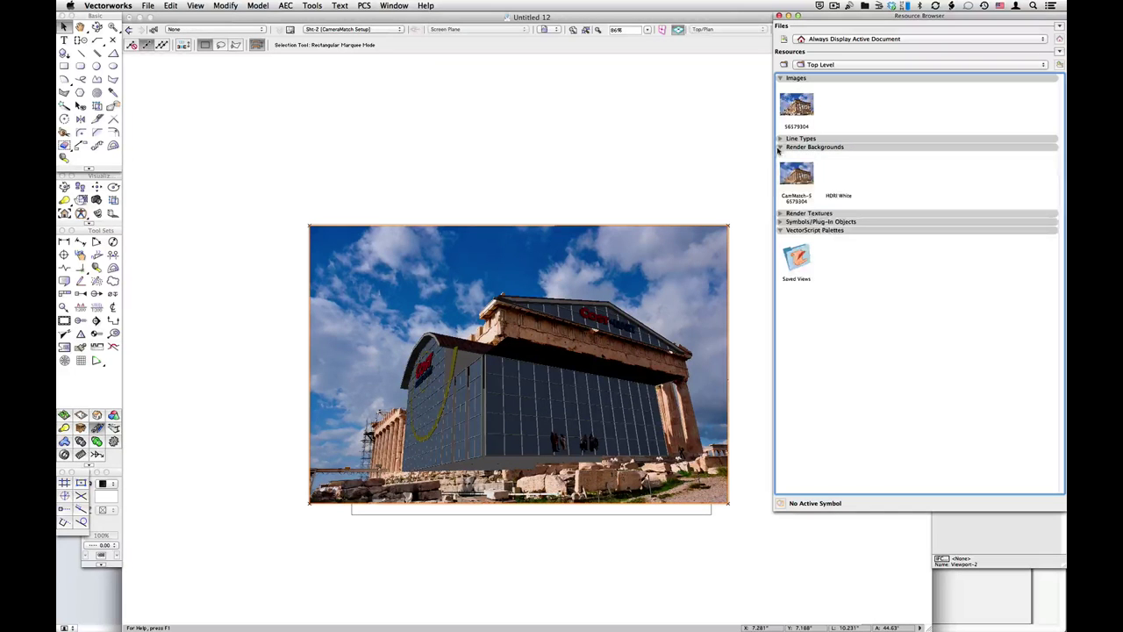
{"action": "left_click", "coordinate": [838, 180]}
{"action": "right_click", "coordinate": [849, 183]}
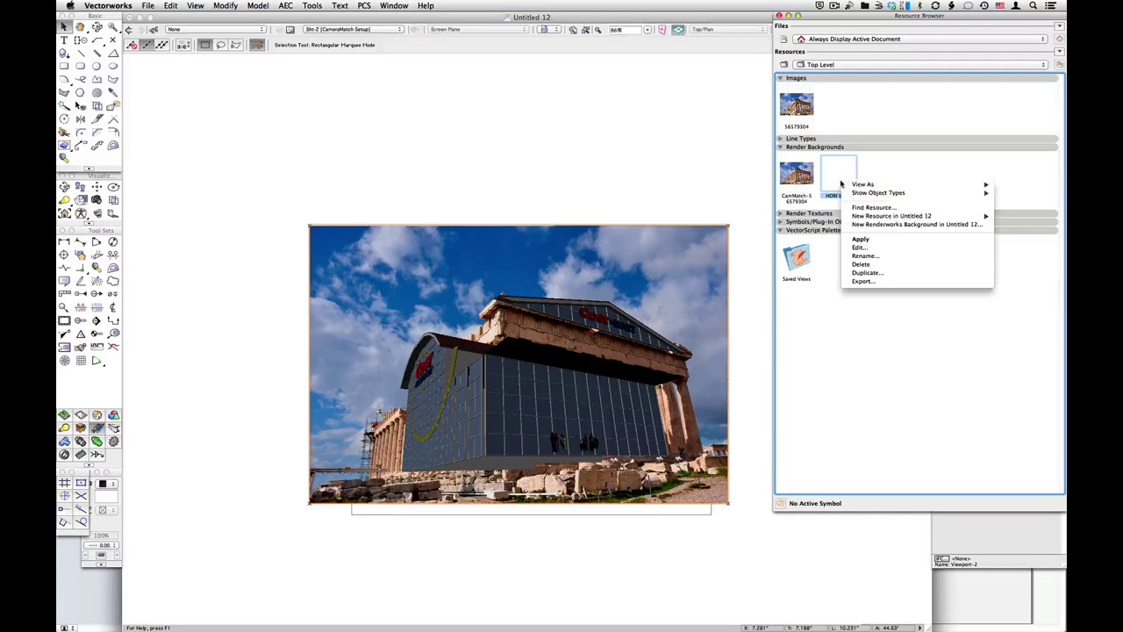
{"action": "left_click", "coordinate": [869, 250]}
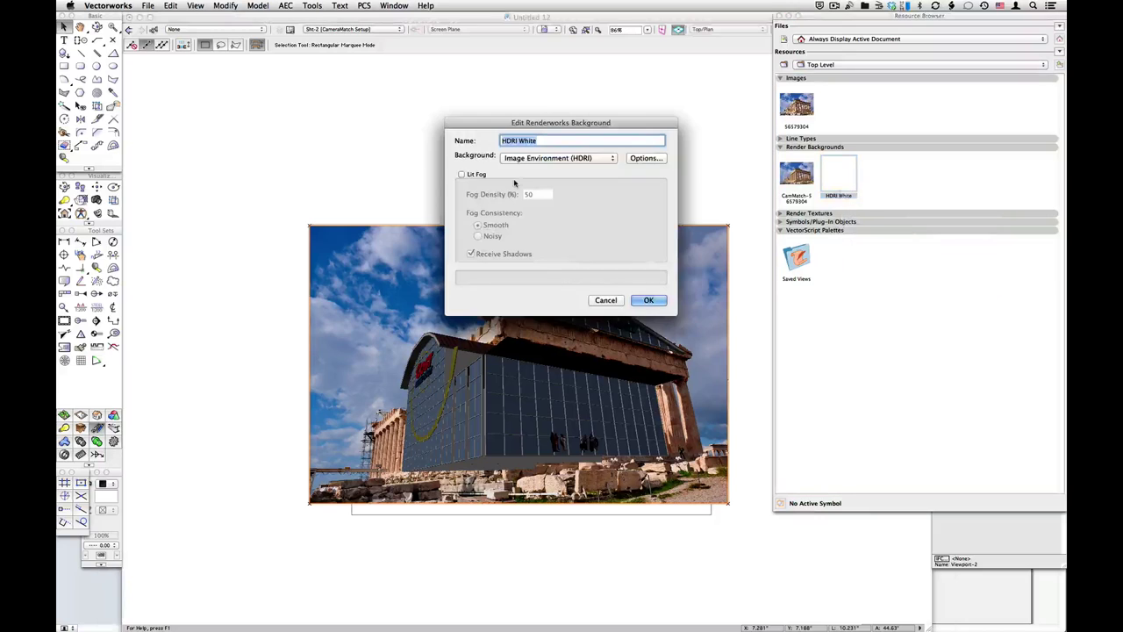
- Review its lighting options (50% brightness, 0% saturation), cancel both dialogs, and close the Resource Browser
{"action": "left_click", "coordinate": [639, 160]}
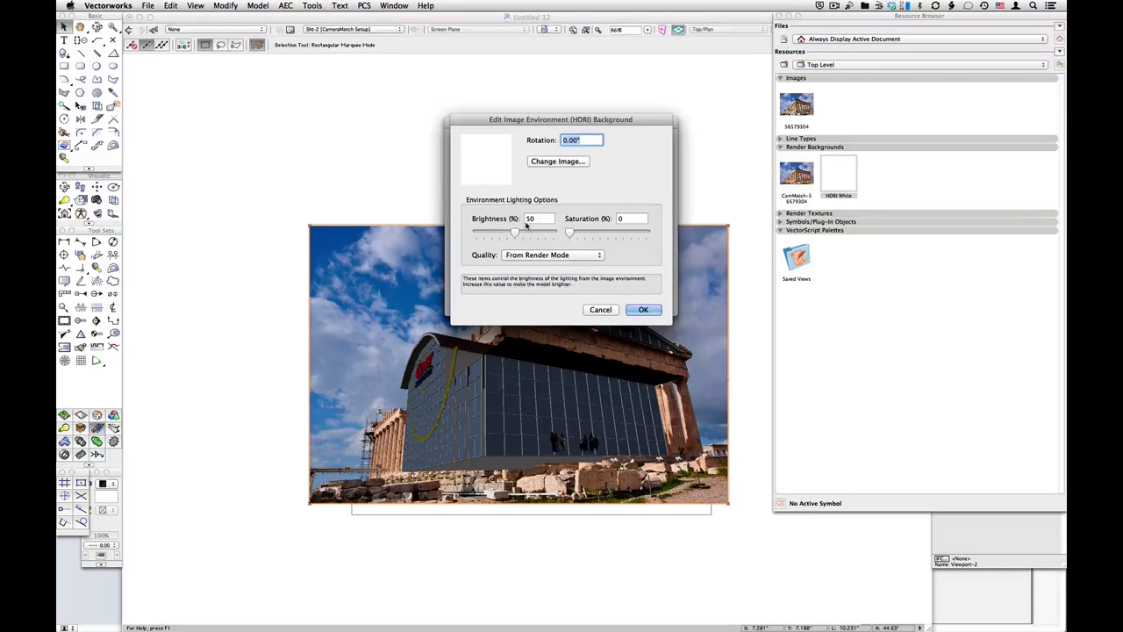
{"action": "left_click", "coordinate": [600, 309]}
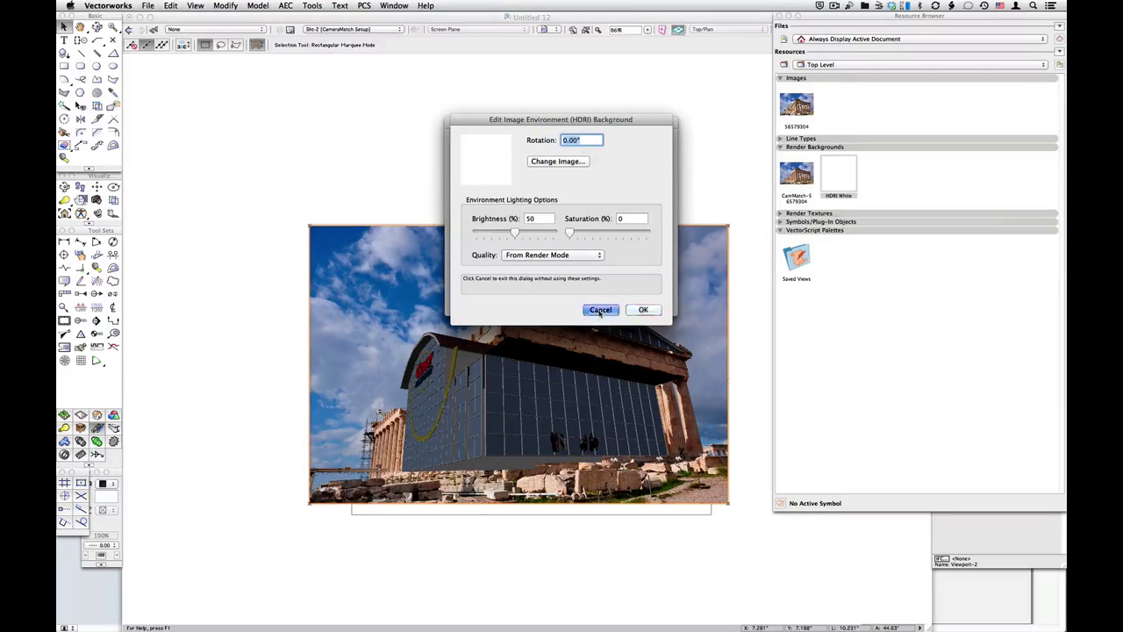
{"action": "left_click", "coordinate": [606, 299]}
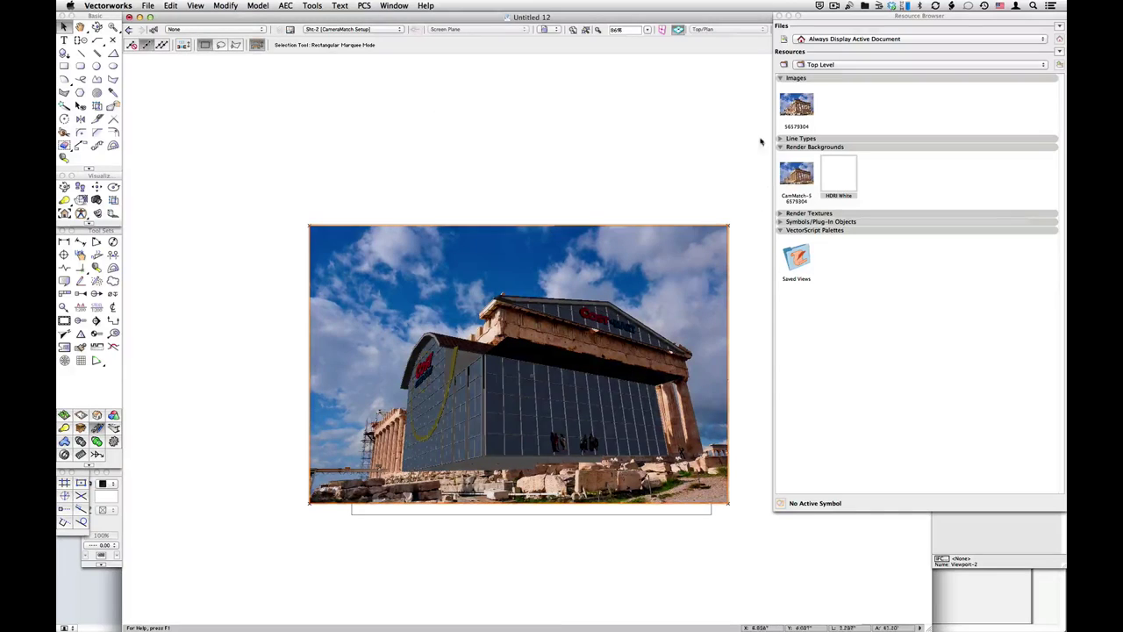
{"action": "key", "text": "super+shift+r"}
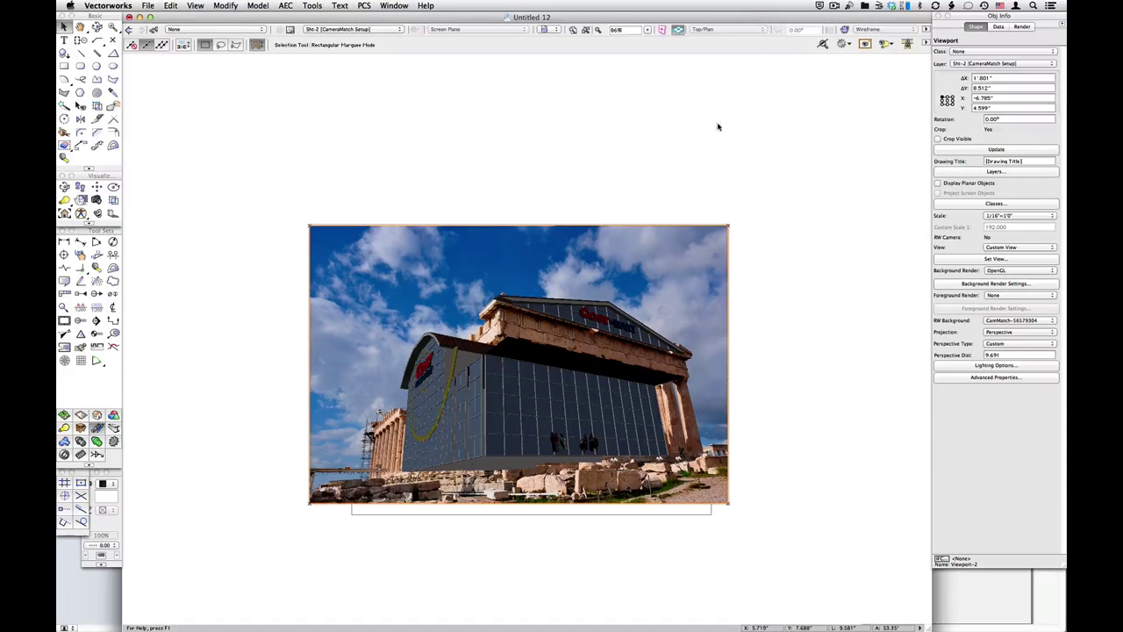
- Select the photo viewport and enter its annotation editing
{"action": "left_click", "coordinate": [718, 127]}
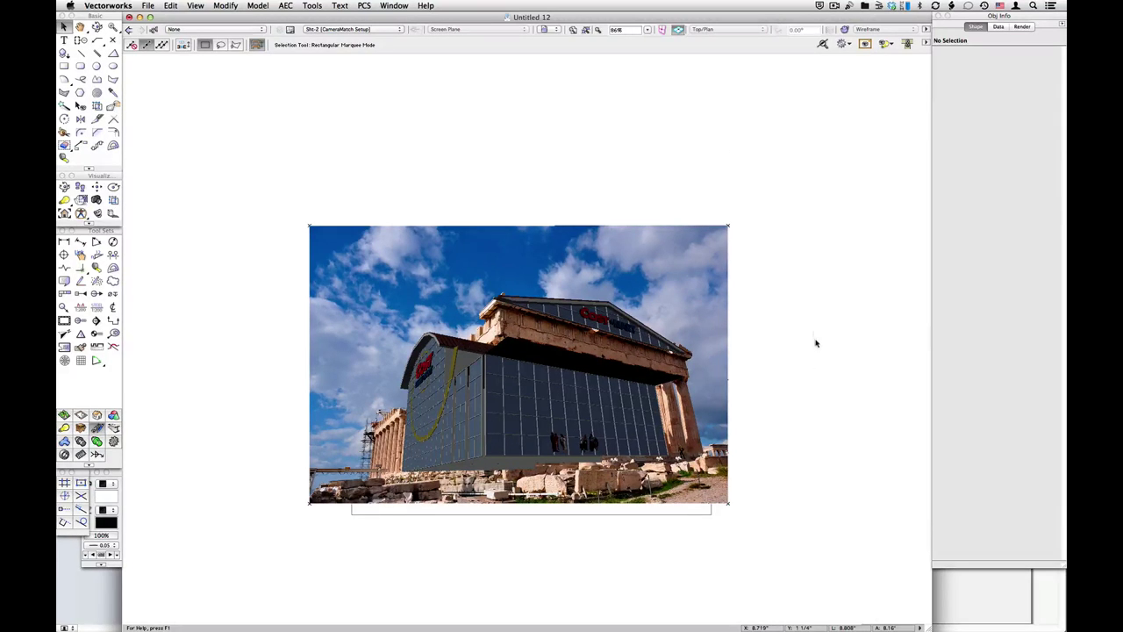
{"action": "left_click", "coordinate": [684, 400]}
{"action": "double_click", "coordinate": [685, 400]}
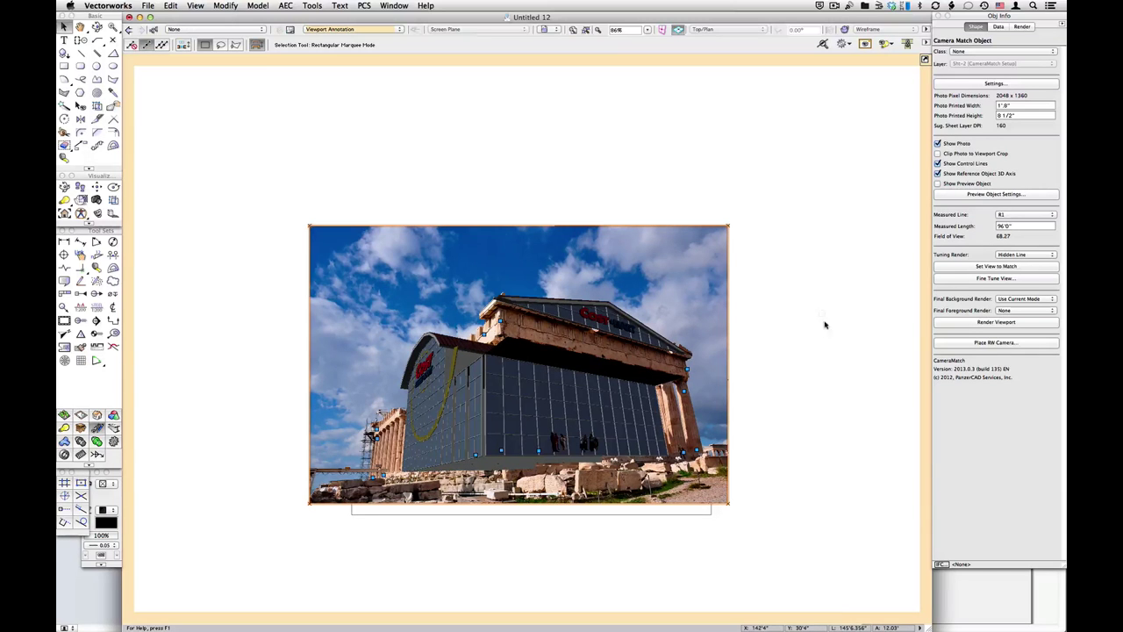
- Set Final Background Render to Custom Renderworks and render the CameraMatch viewport
{"action": "left_click", "coordinate": [1018, 299]}
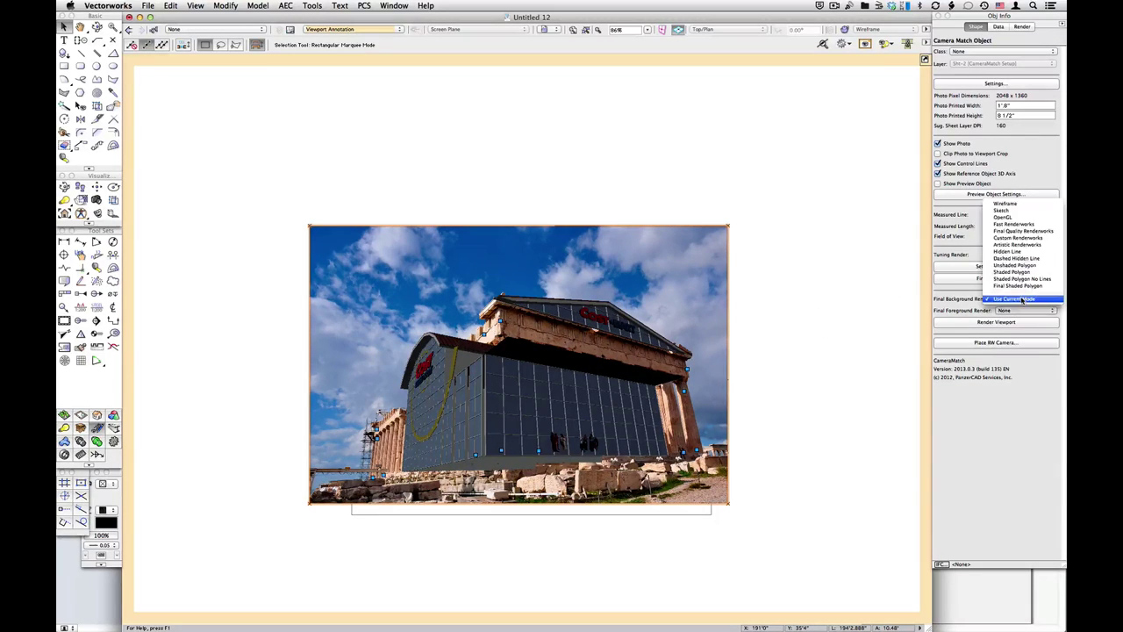
{"action": "left_click", "coordinate": [1029, 240]}
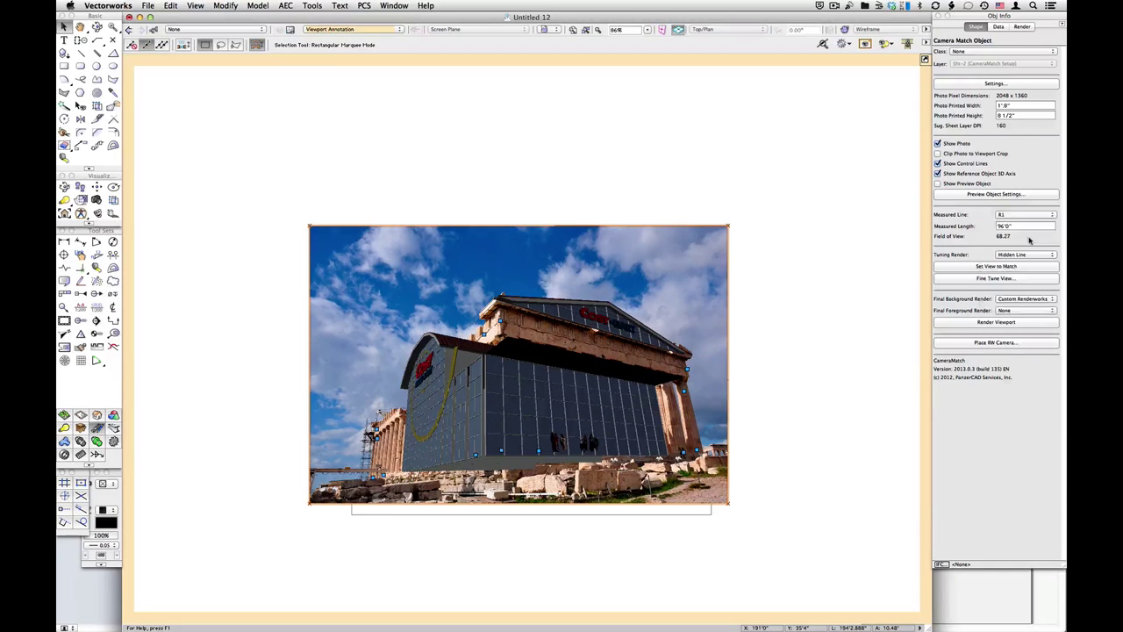
{"action": "left_click", "coordinate": [999, 323]}
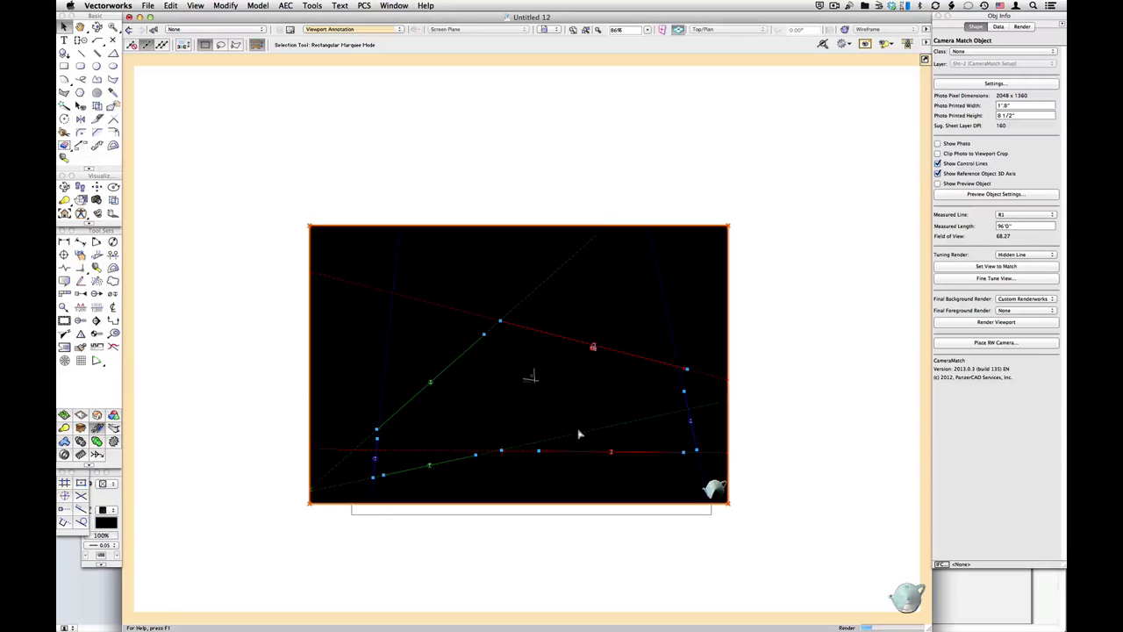
{"action": "scroll", "coordinate": [536, 407], "scroll_direction": "up", "scroll_amount": 2}
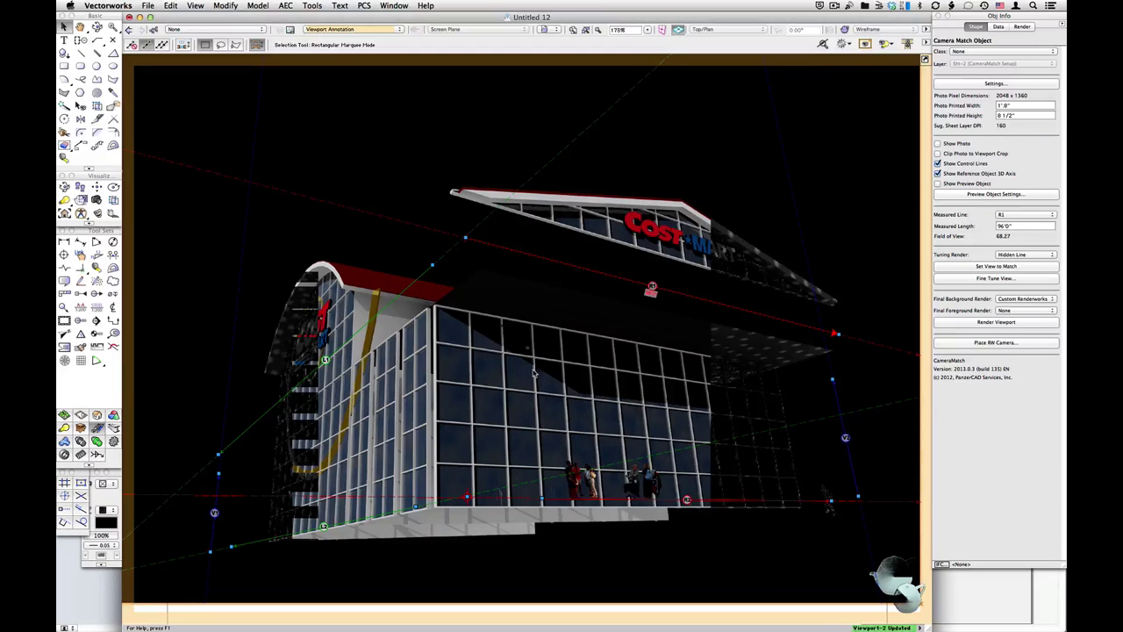
{"action": "scroll", "coordinate": [533, 373], "scroll_direction": "down", "scroll_amount": 3}
{"action": "left_click", "coordinate": [693, 334]}
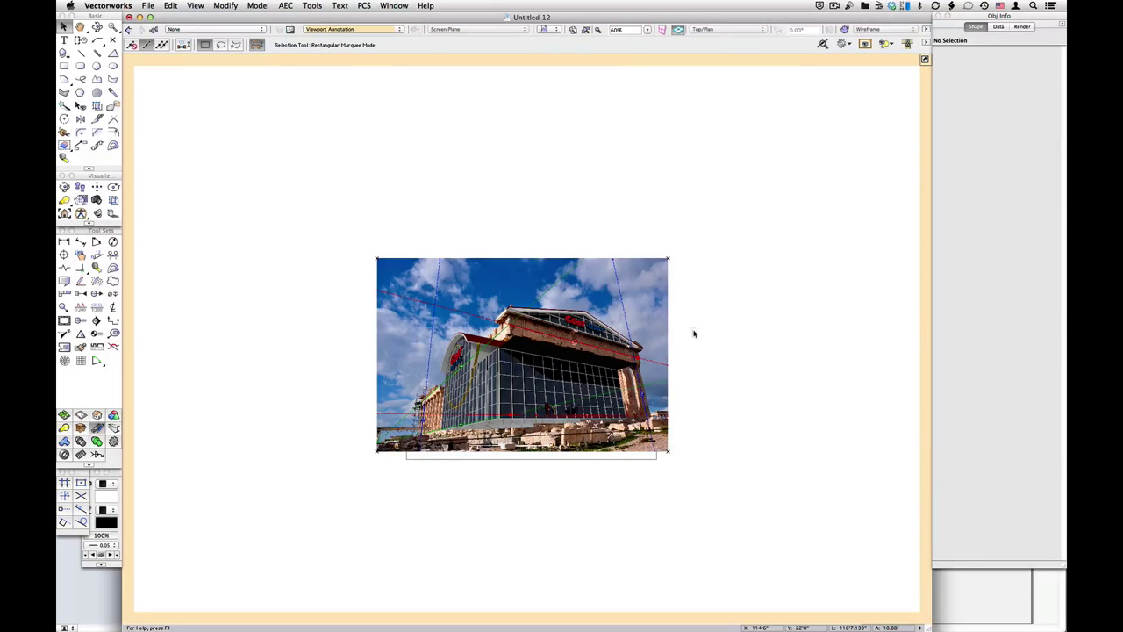
{"action": "scroll", "coordinate": [491, 381], "scroll_direction": "up", "scroll_amount": 2}
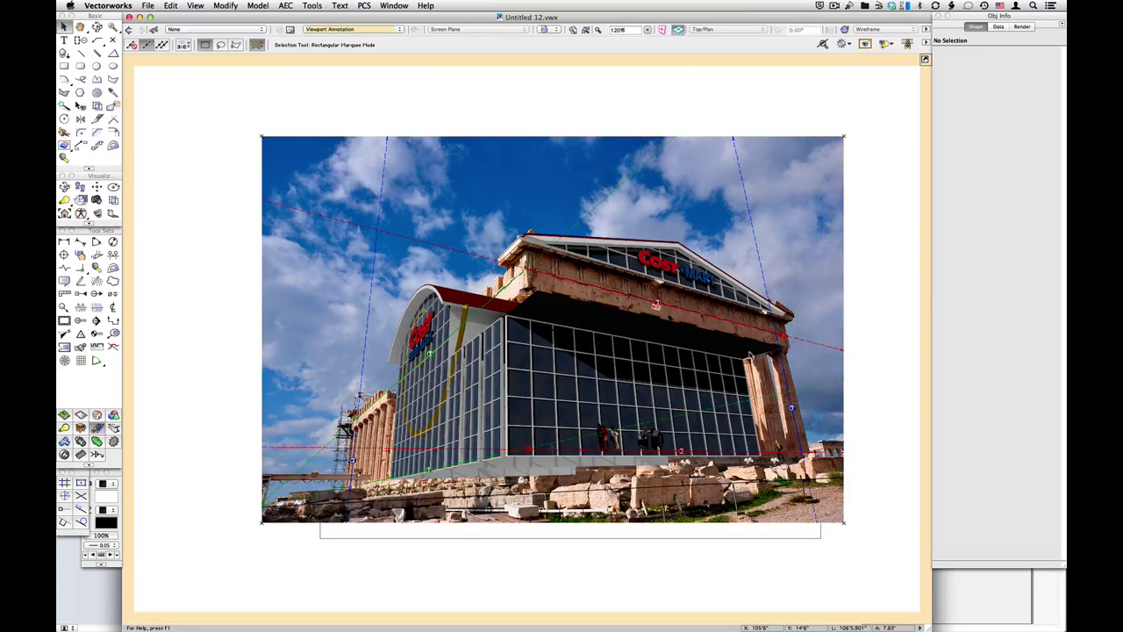
{"action": "scroll", "coordinate": [584, 250], "scroll_direction": "up", "scroll_amount": 3}
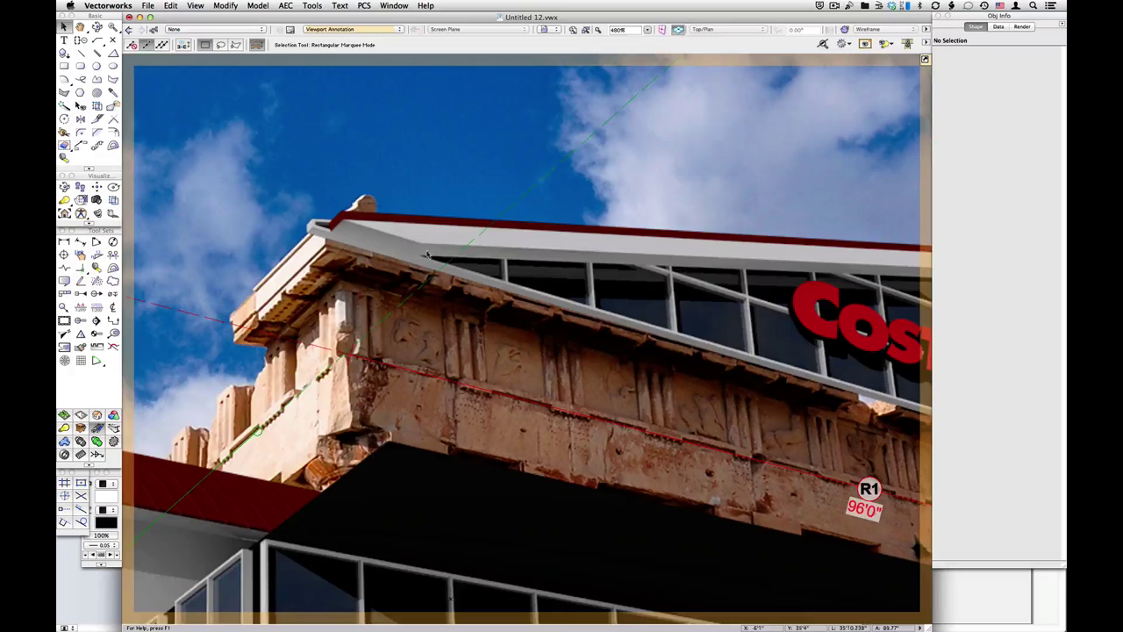
{"action": "scroll", "coordinate": [426, 256], "scroll_direction": "down", "scroll_amount": 2}
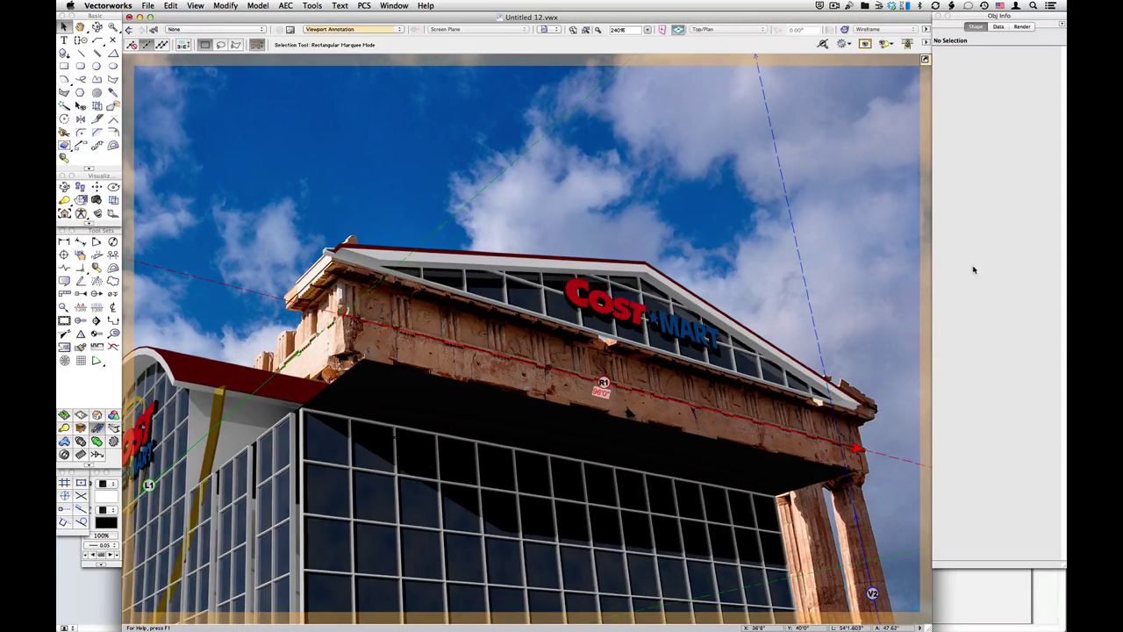
{"action": "scroll", "coordinate": [928, 272], "scroll_direction": "down", "scroll_amount": 2}
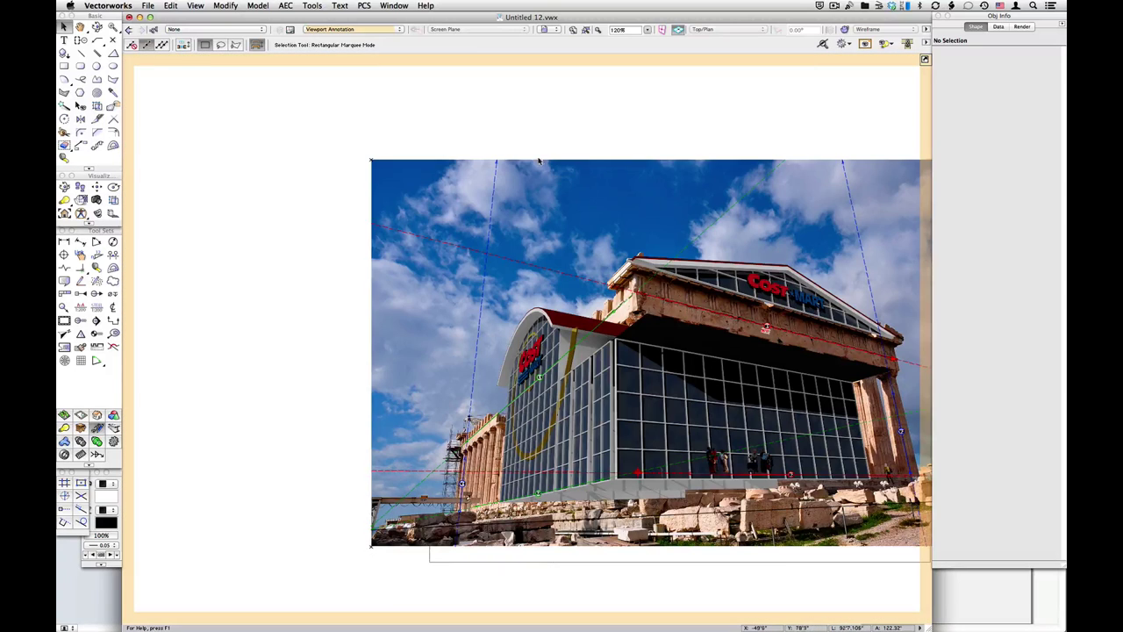
- Turn off Show Control Lines on the CameraMatch object and deselect it to view the clean composite
{"action": "left_click", "coordinate": [539, 161]}
{"action": "scroll", "coordinate": [181, 314], "scroll_direction": "down", "scroll_amount": 2}
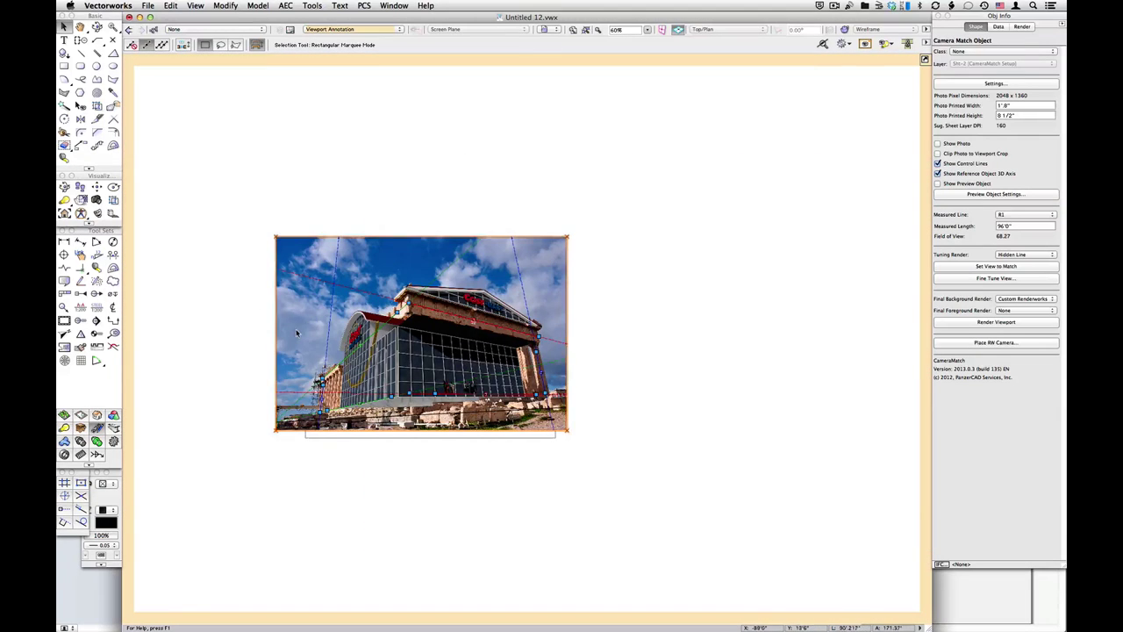
{"action": "scroll", "coordinate": [297, 333], "scroll_direction": "up", "scroll_amount": 2}
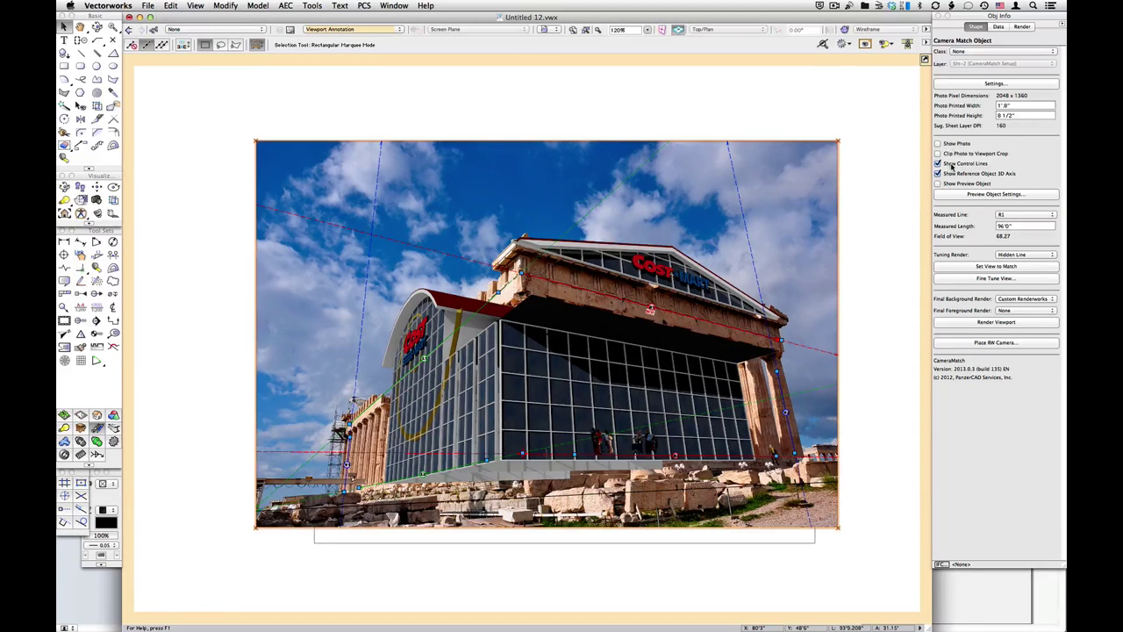
{"action": "left_click", "coordinate": [938, 163]}
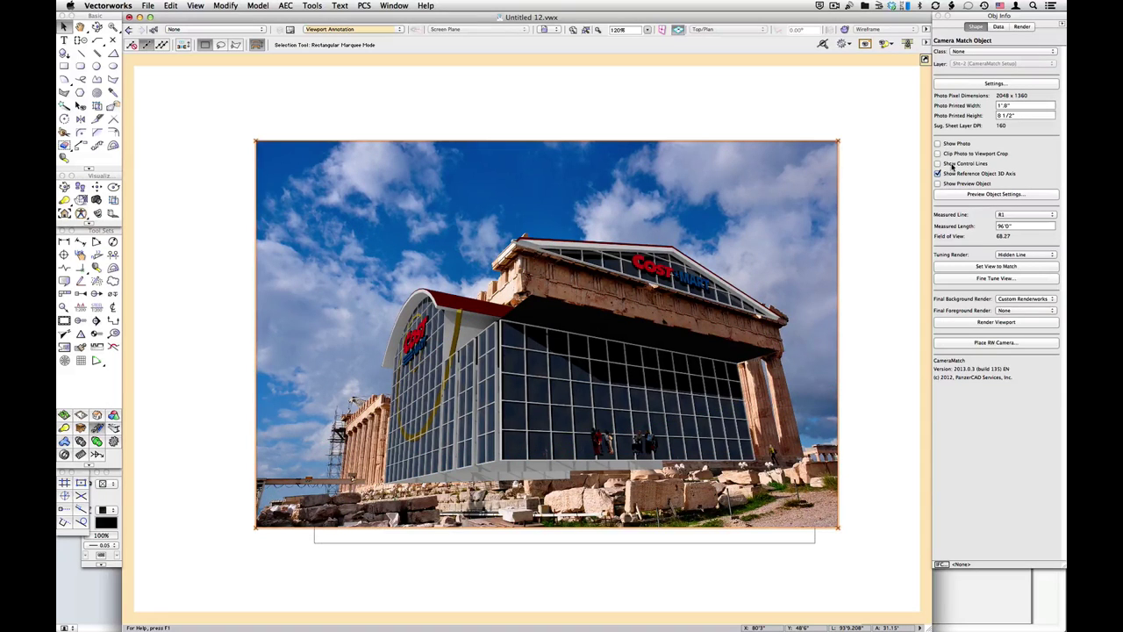
{"action": "left_click", "coordinate": [679, 94]}
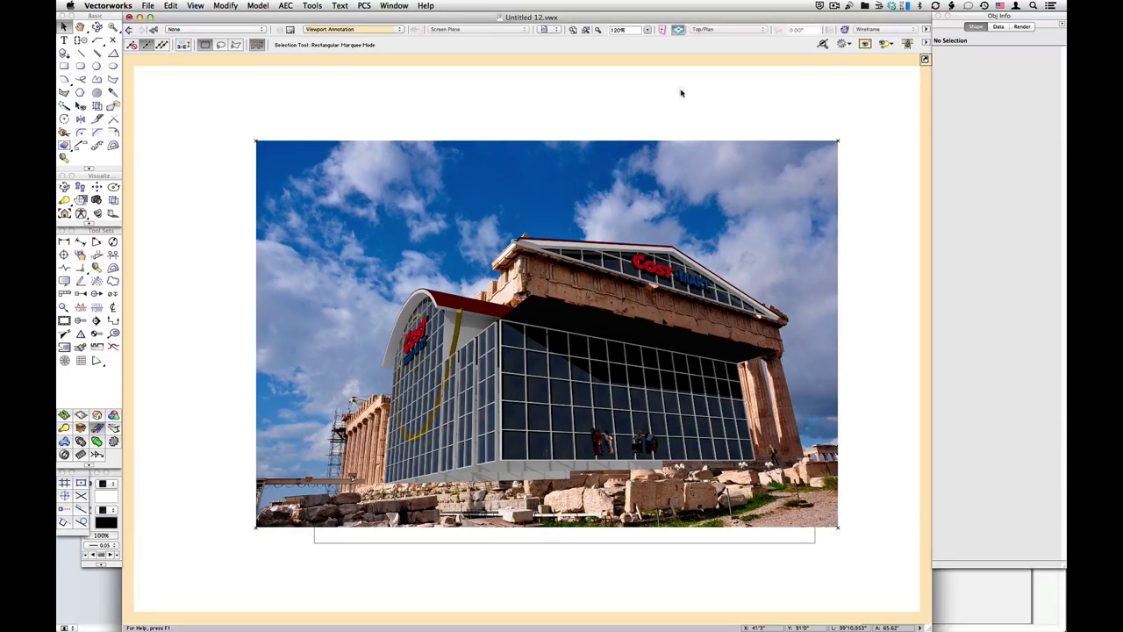
{"action": "left_click", "coordinate": [681, 145]}
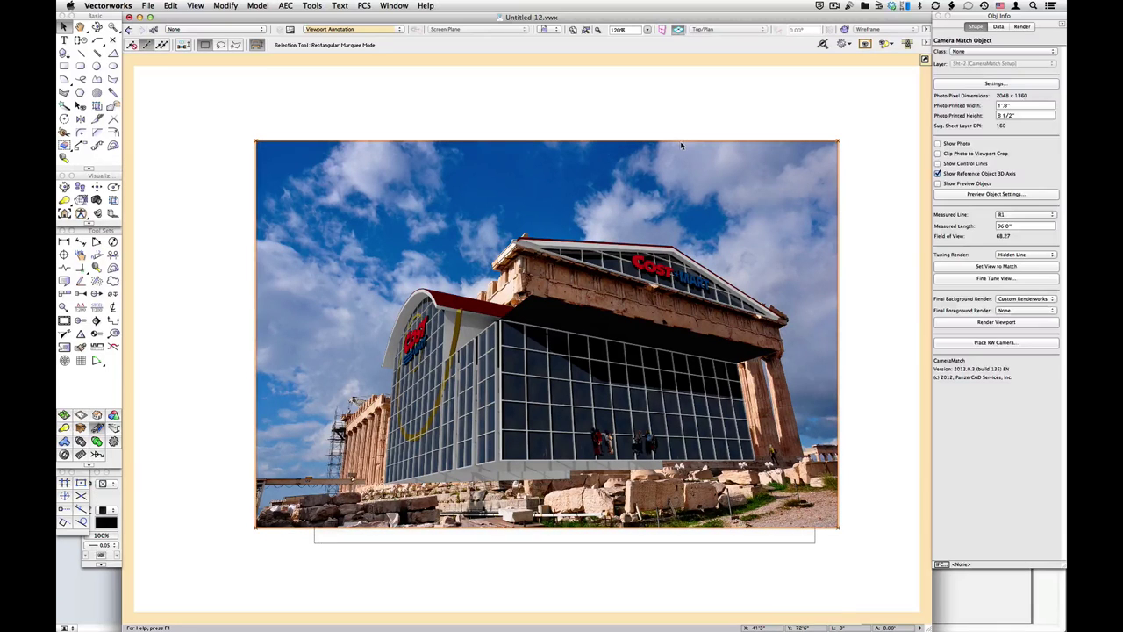
{"action": "left_click", "coordinate": [591, 109]}
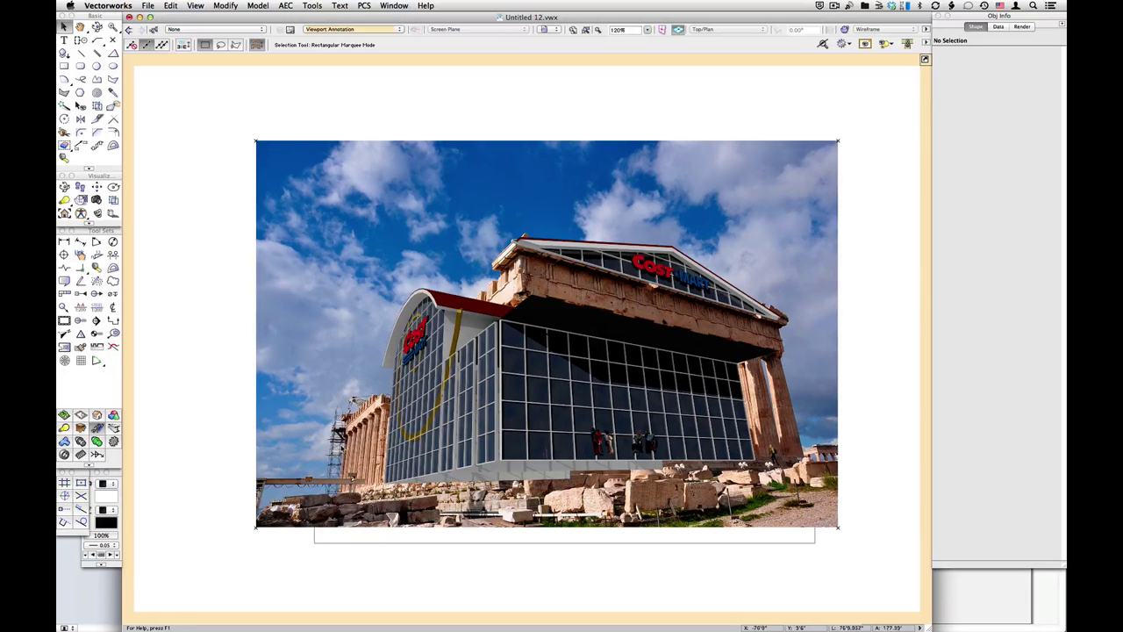
{"action": "scroll", "coordinate": [571, 236], "scroll_direction": "up", "scroll_amount": 3}
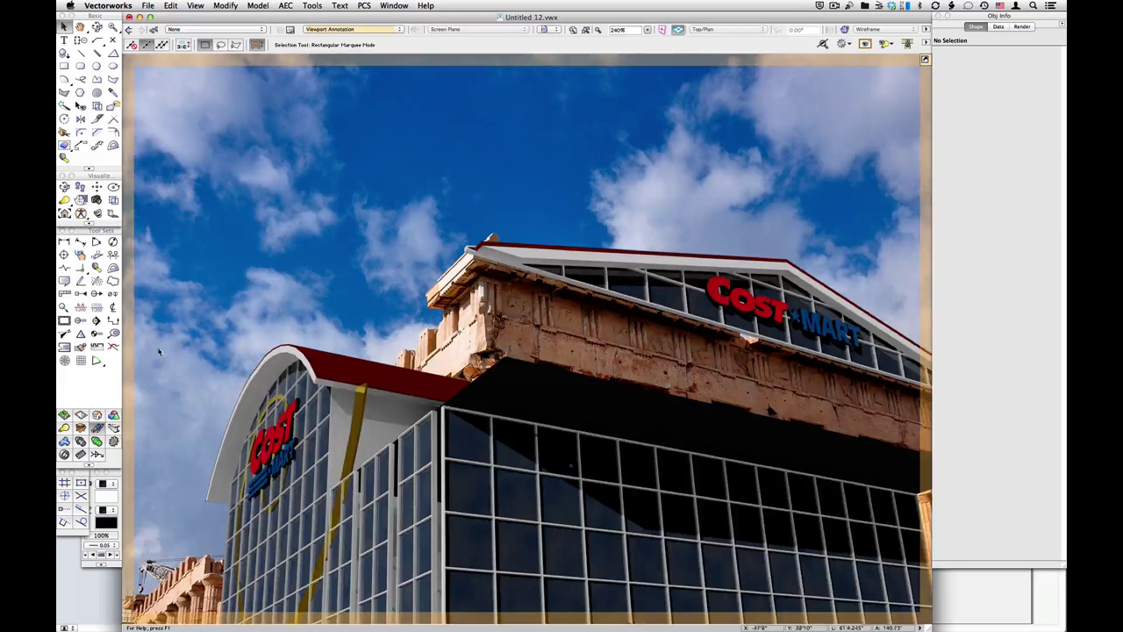
- Draw a CameraMatch Mask polygon around the Parthenon's upper stone corner so the cornice overlaps the store
{"action": "left_click", "coordinate": [97, 214]}
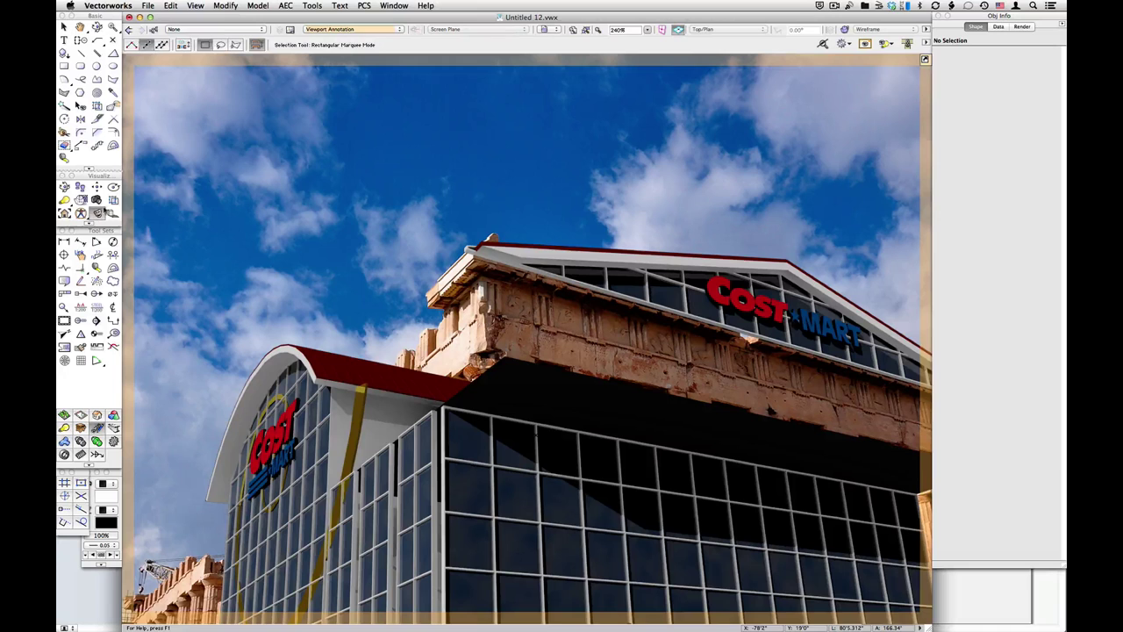
{"action": "left_click", "coordinate": [430, 263]}
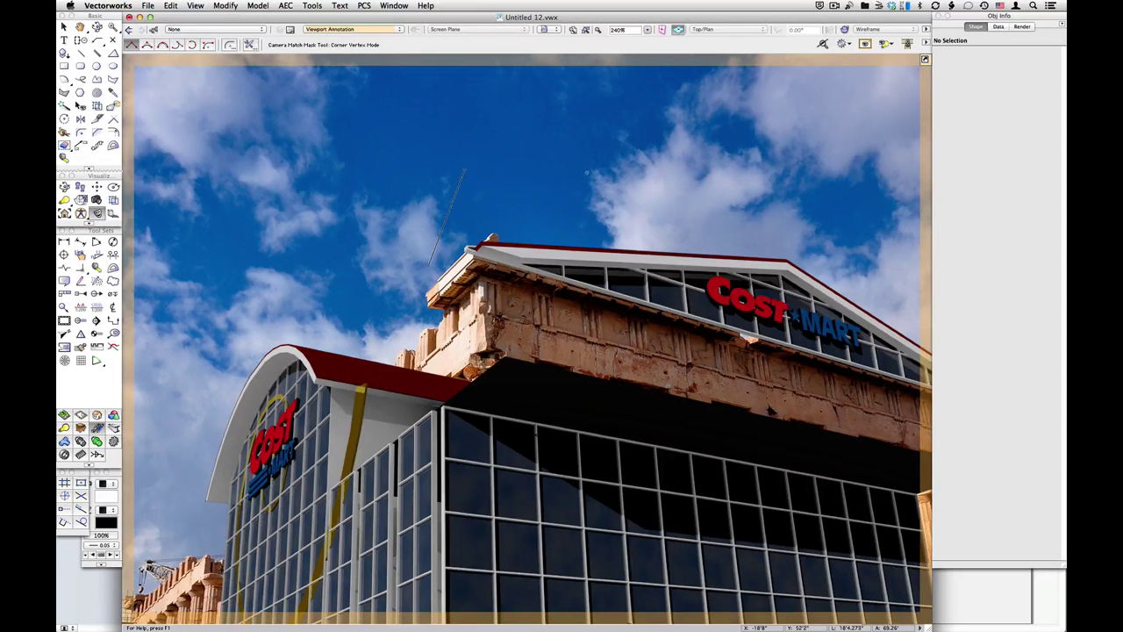
{"action": "left_click", "coordinate": [465, 170]}
{"action": "left_click", "coordinate": [728, 176]}
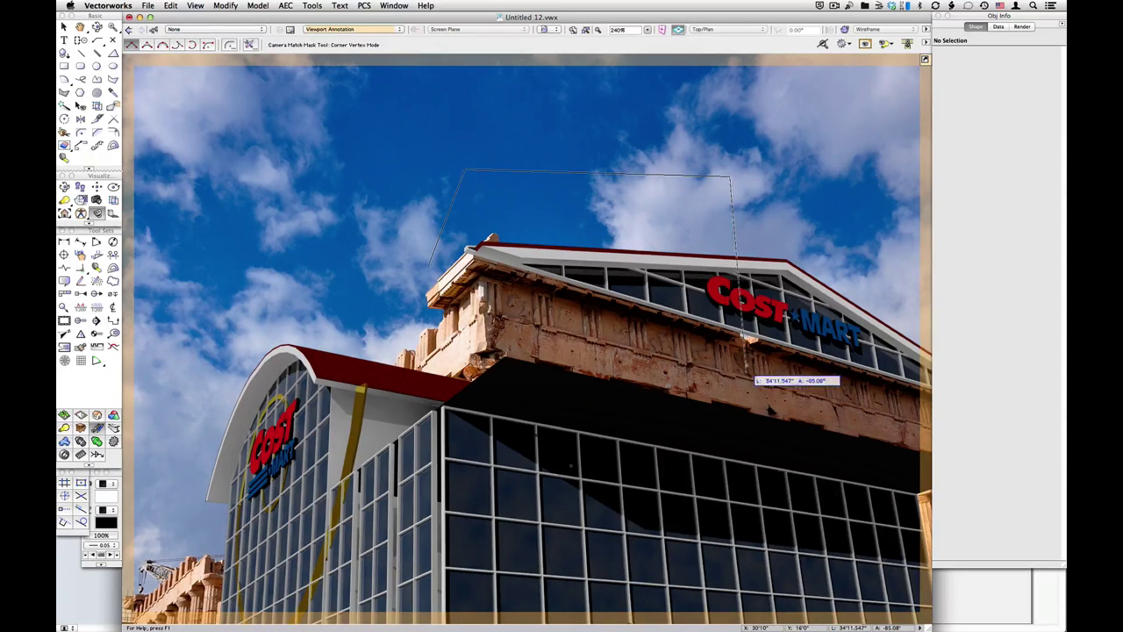
{"action": "left_click", "coordinate": [748, 349]}
{"action": "double_click", "coordinate": [422, 304]}
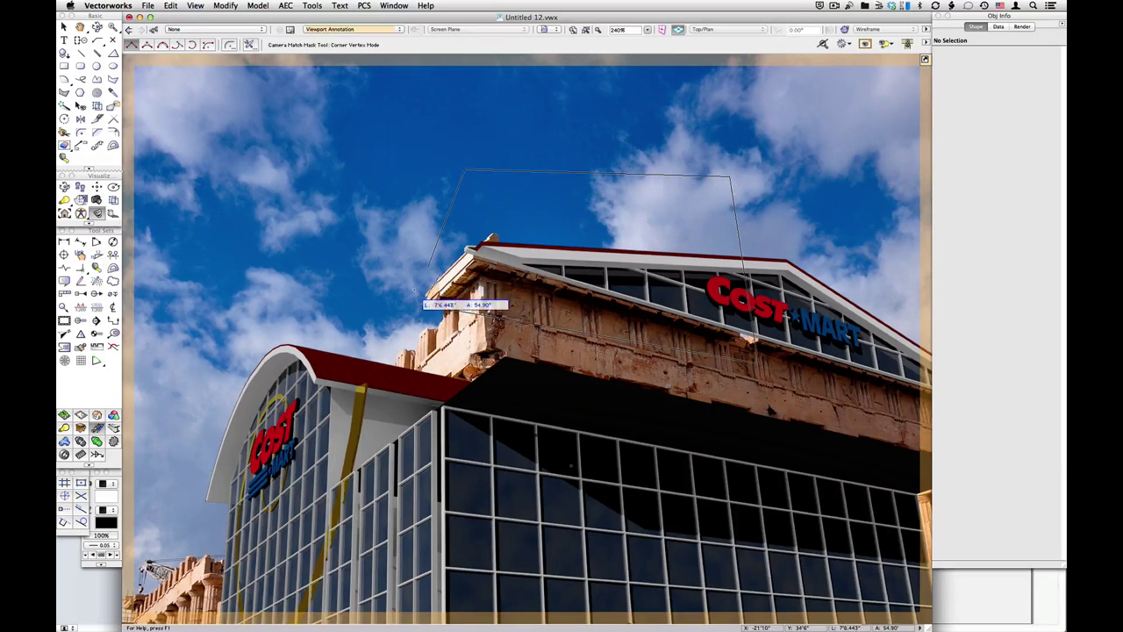
{"action": "left_click", "coordinate": [419, 280]}
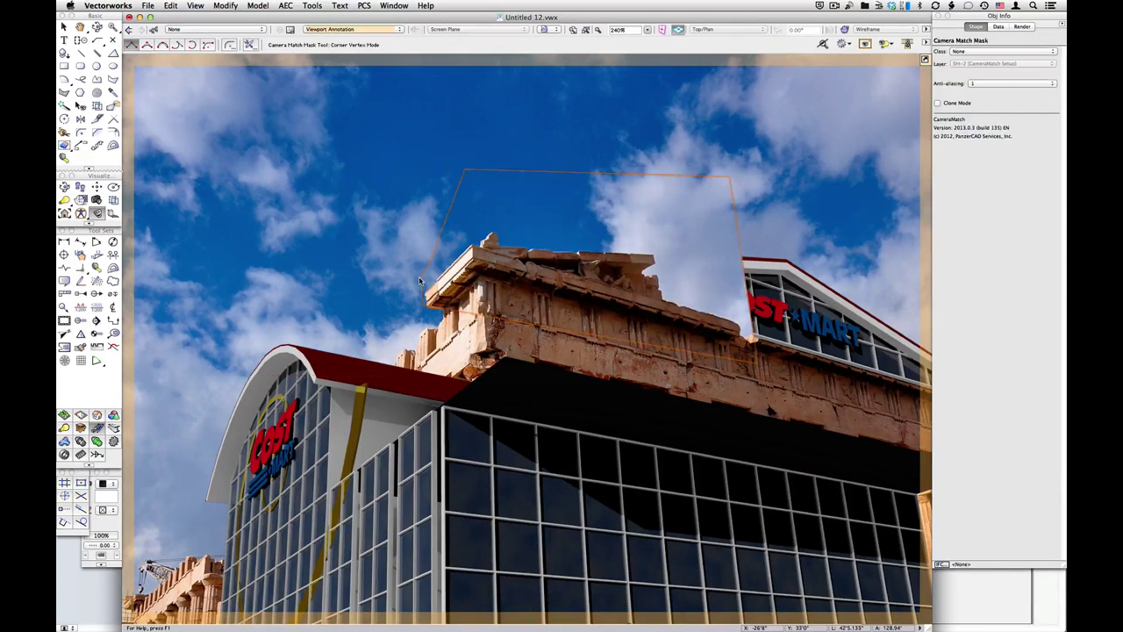
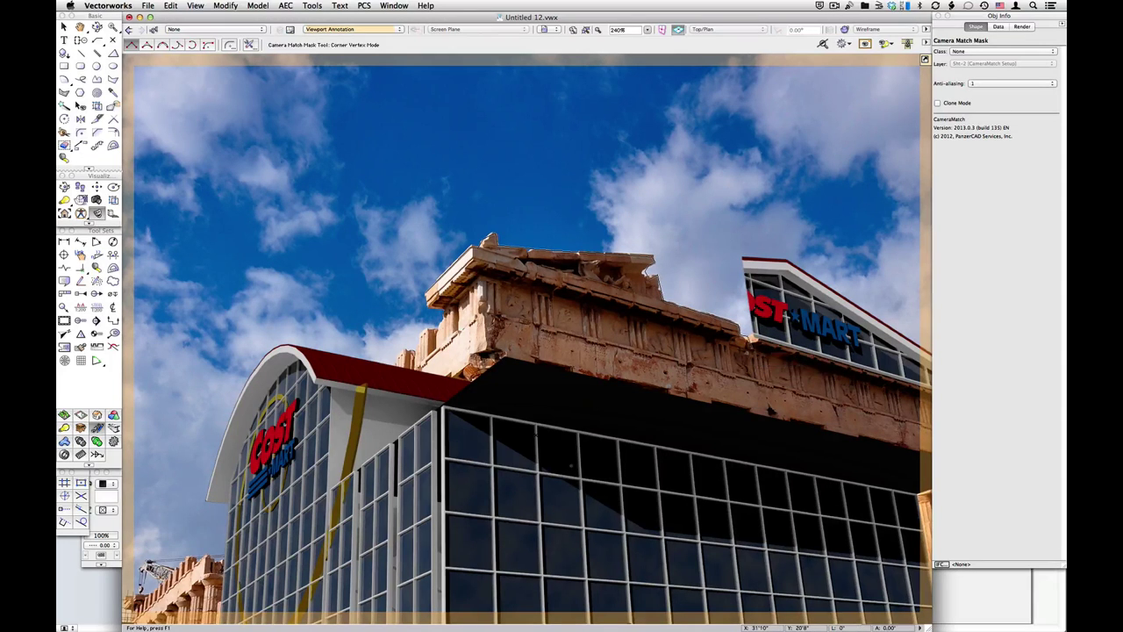
- Add the last mask corners at the cornice's right and left ends, then deselect to check layering
{"action": "left_click", "coordinate": [735, 353]}
{"action": "left_click", "coordinate": [474, 321]}
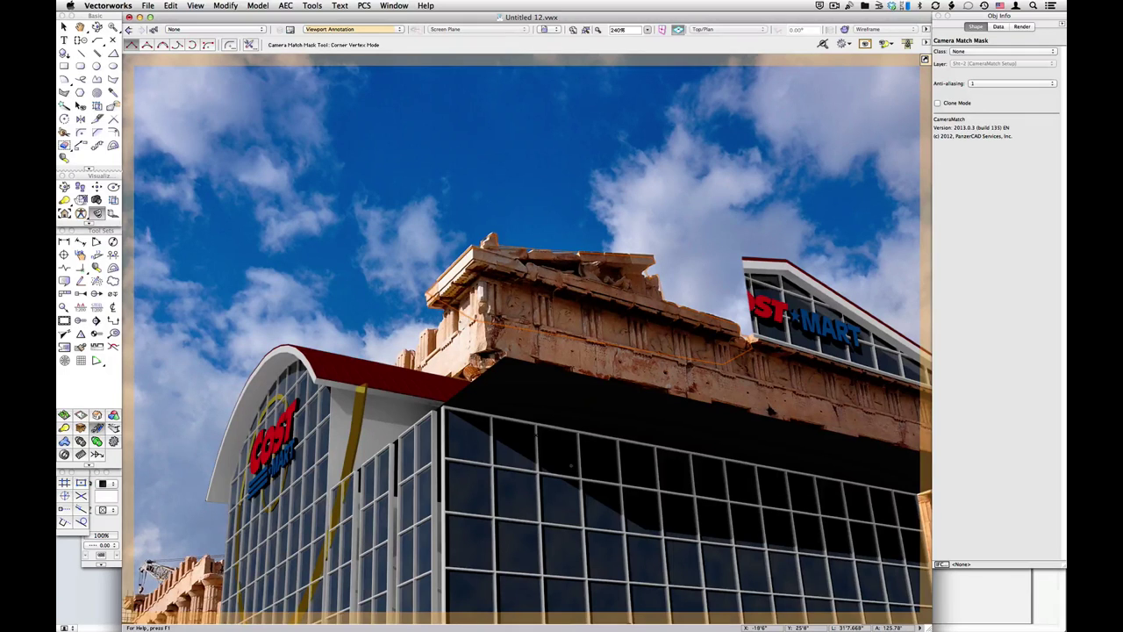
{"action": "key", "text": "x"}
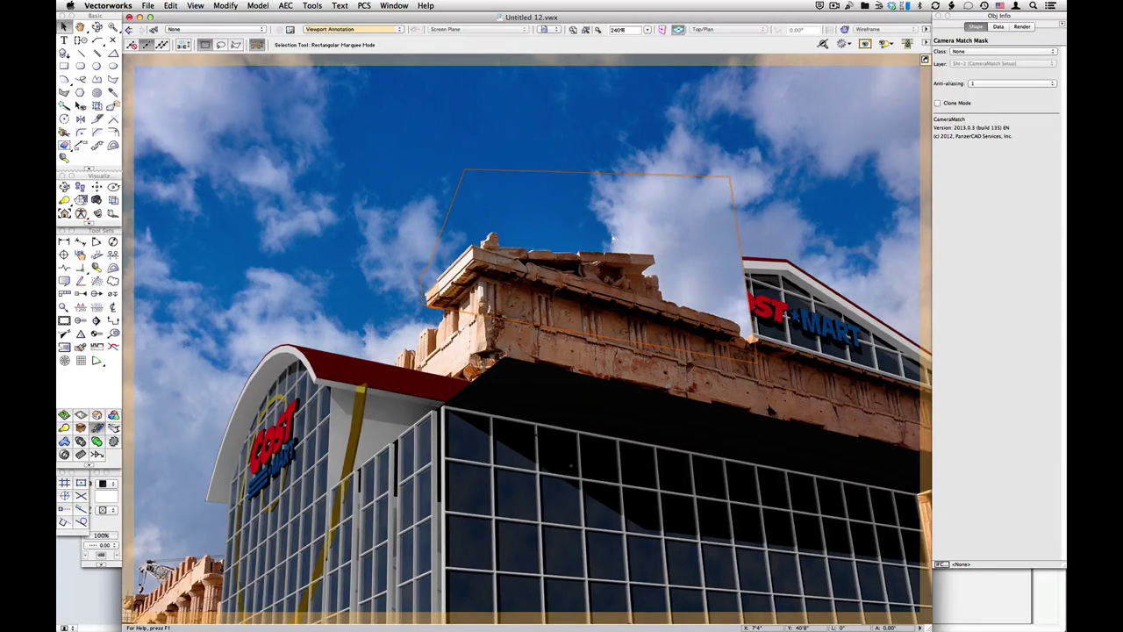
{"action": "left_click", "coordinate": [612, 238]}
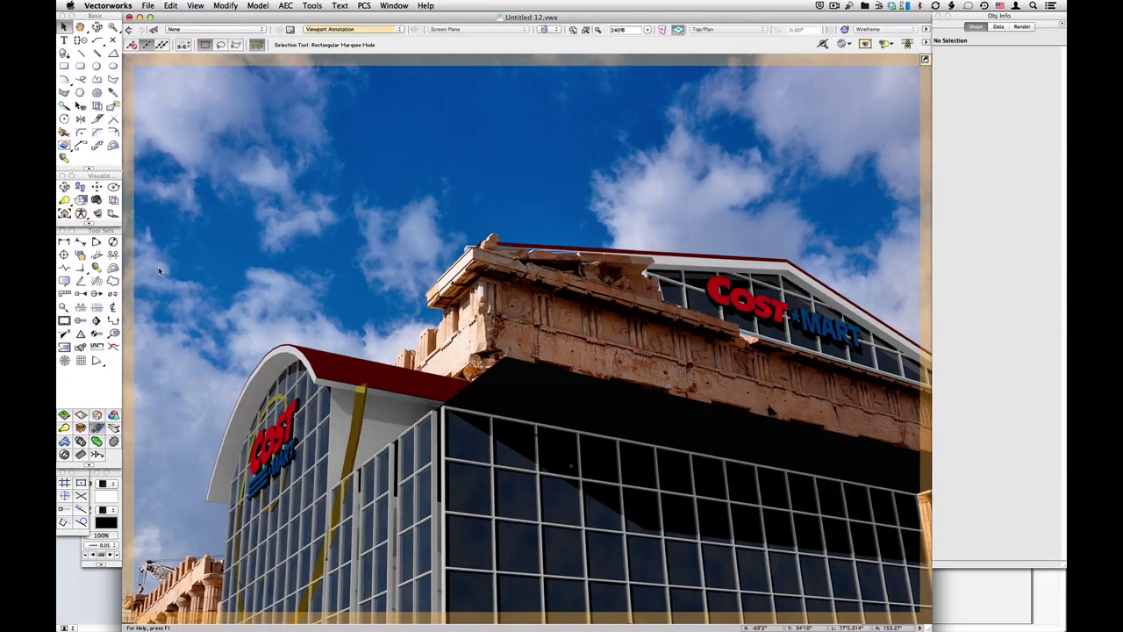
- Draw a four-corner Camera Match mask from below the cornice up past the sign into the sky
{"action": "scroll", "coordinate": [255, 301], "scroll_direction": "up", "scroll_amount": 2}
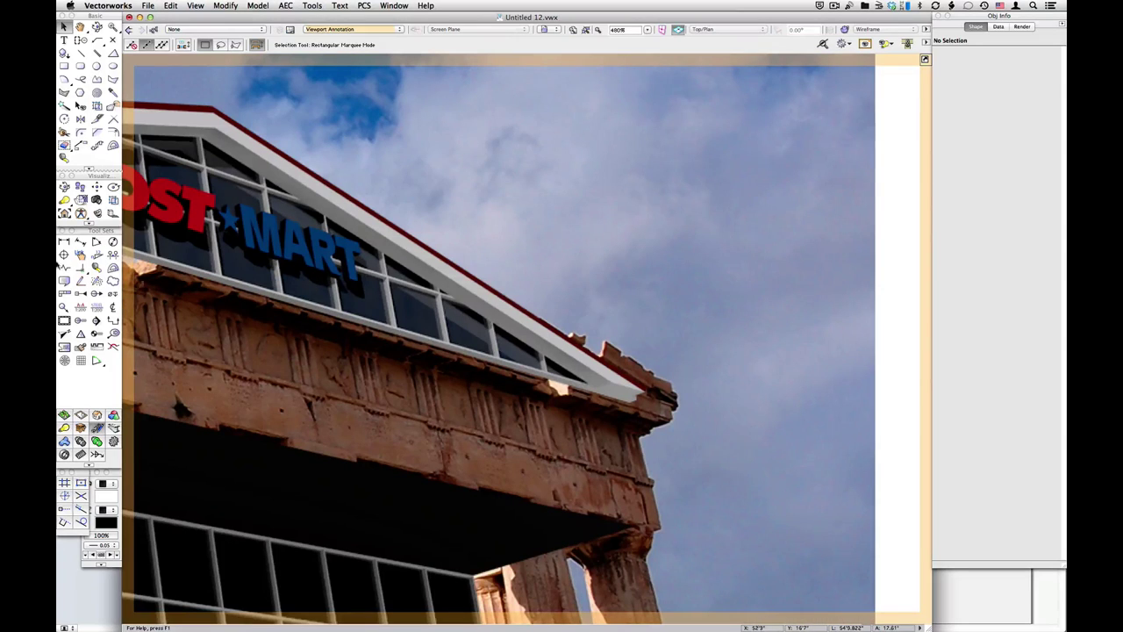
{"action": "left_click", "coordinate": [97, 212]}
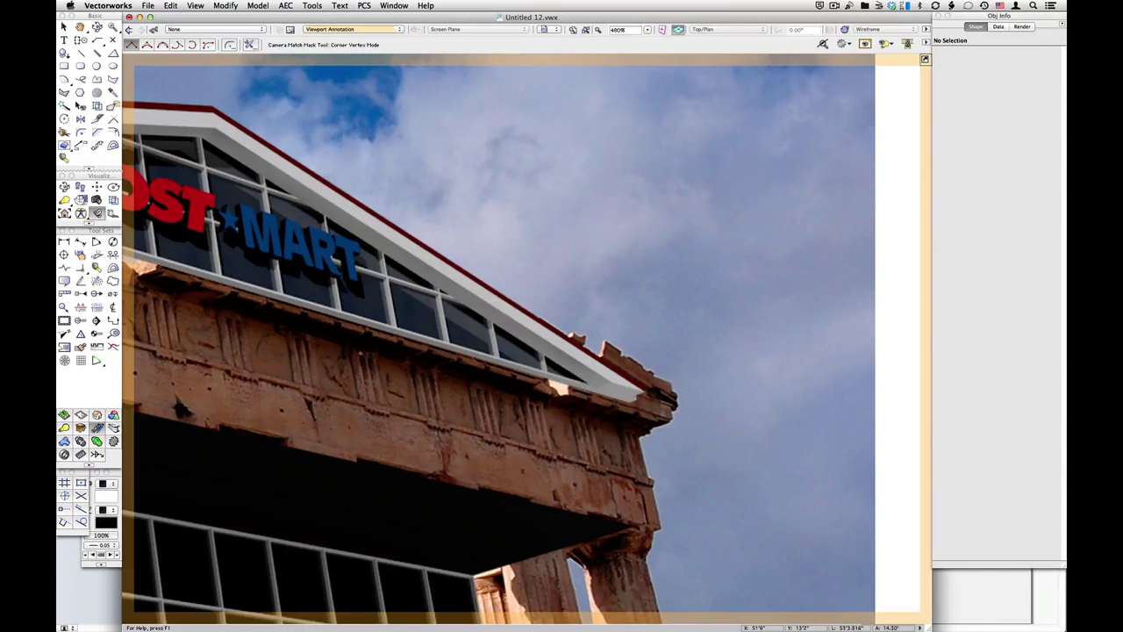
{"action": "left_click", "coordinate": [361, 361]}
{"action": "left_click", "coordinate": [393, 165]}
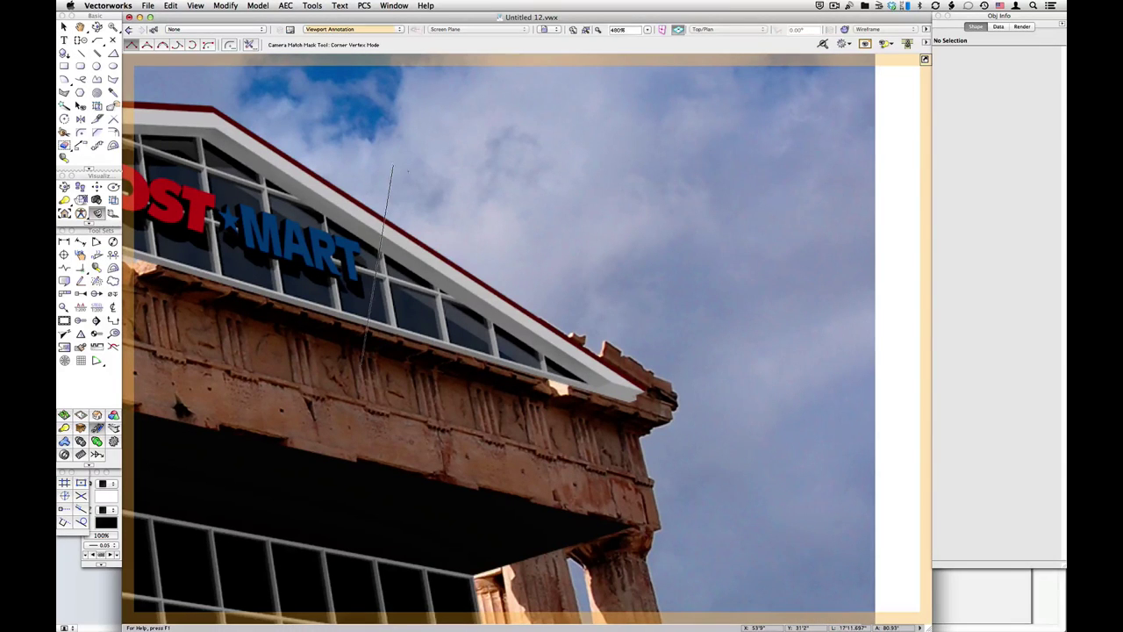
{"action": "left_click", "coordinate": [781, 317]}
{"action": "left_click", "coordinate": [719, 510]}
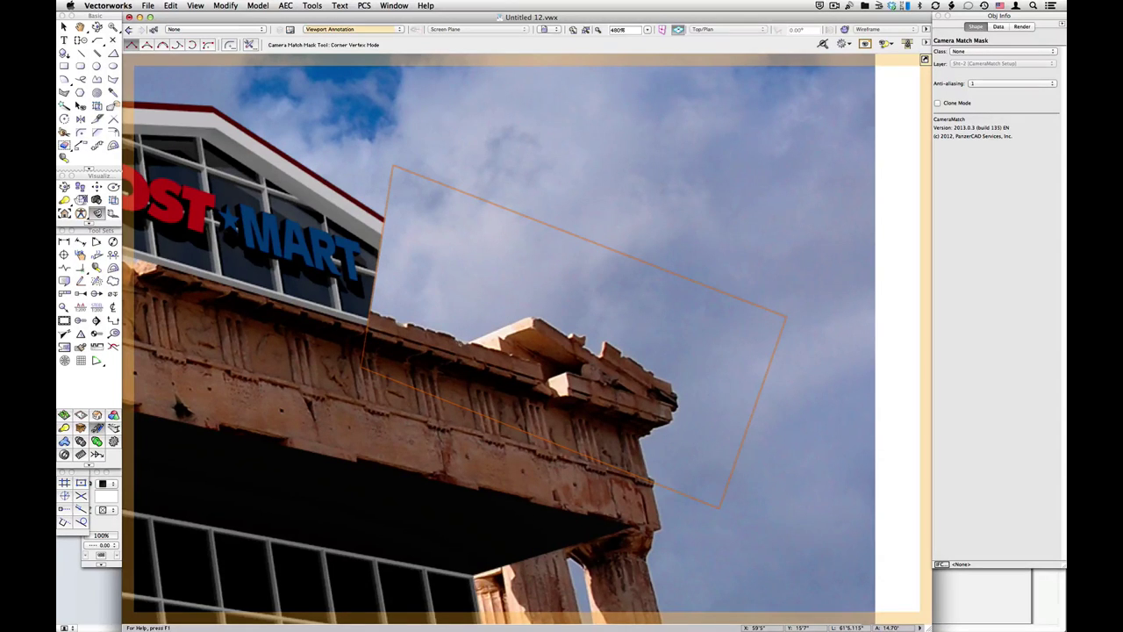
- Draw a second four-corner mask around the cornice's right end and deselect it
{"action": "scroll", "coordinate": [698, 408], "scroll_direction": "down", "scroll_amount": 3}
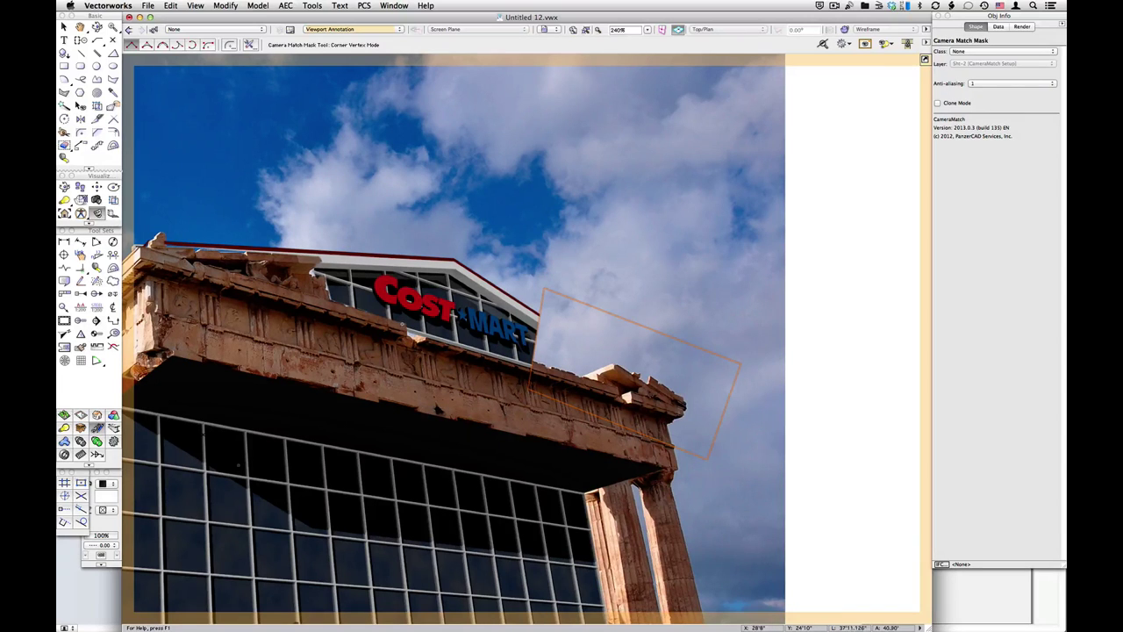
{"action": "left_click", "coordinate": [439, 347]}
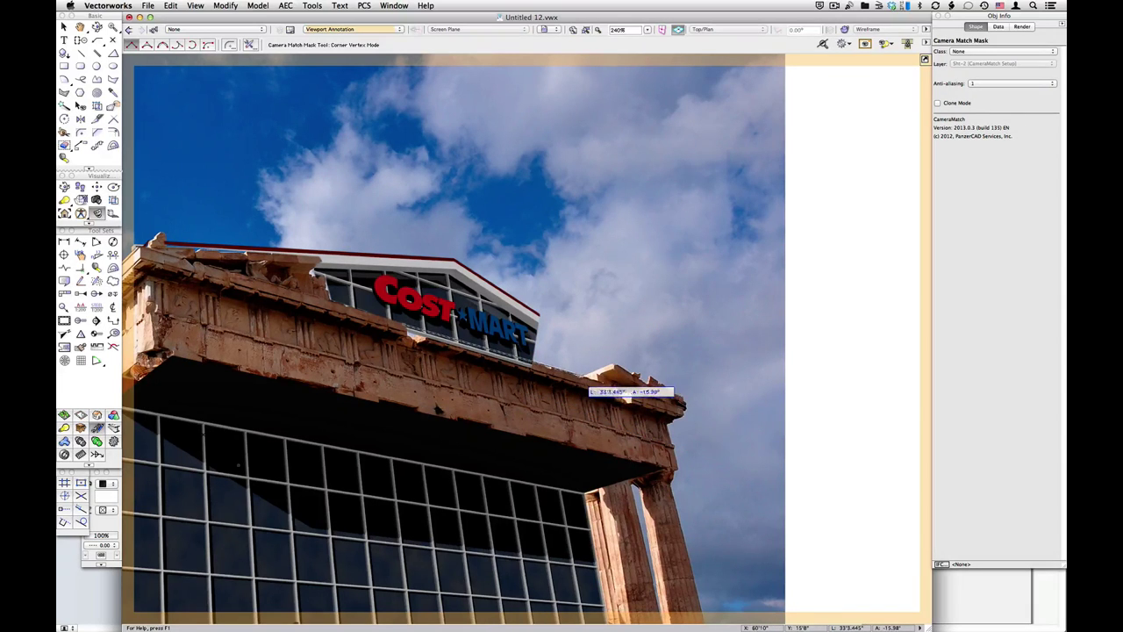
{"action": "left_click", "coordinate": [626, 379]}
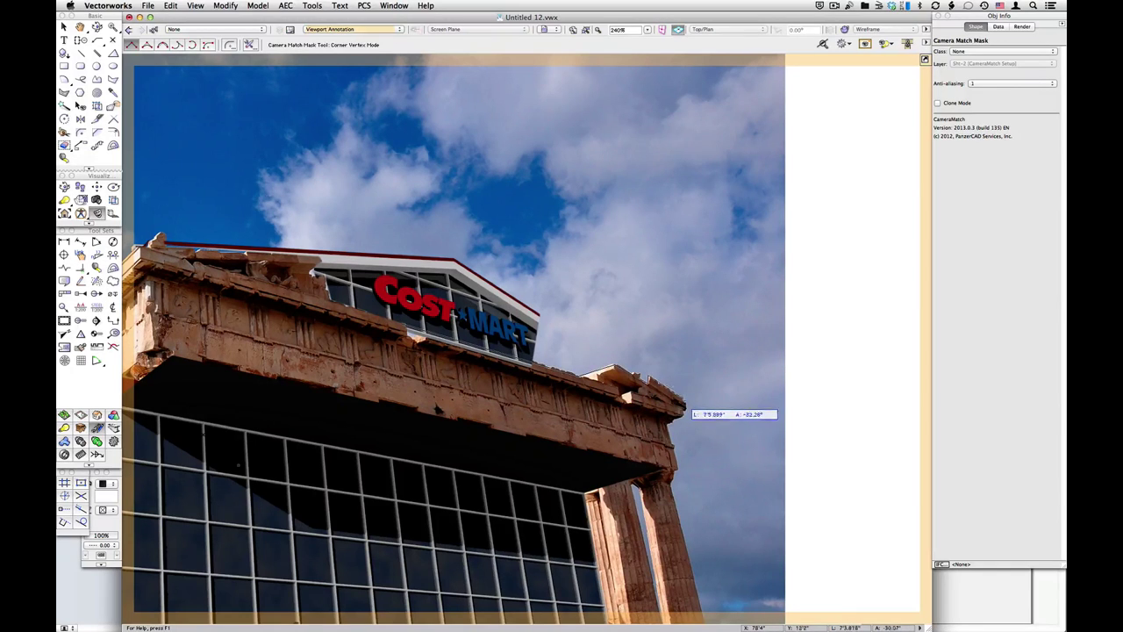
{"action": "left_click", "coordinate": [688, 405]}
{"action": "left_click", "coordinate": [683, 432]}
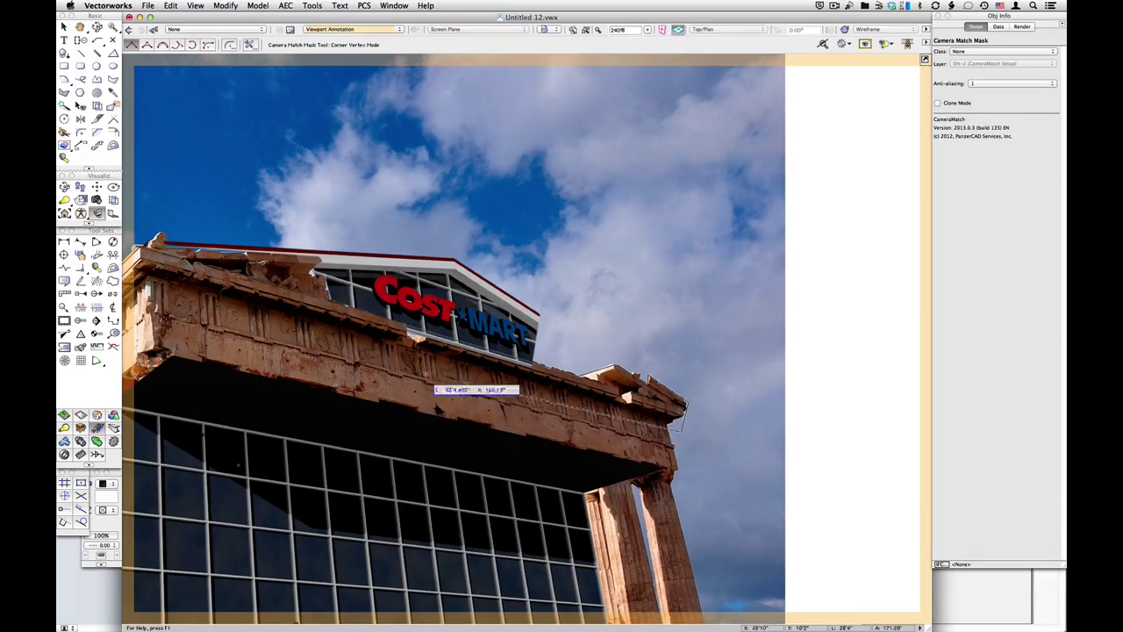
{"action": "left_click", "coordinate": [419, 375]}
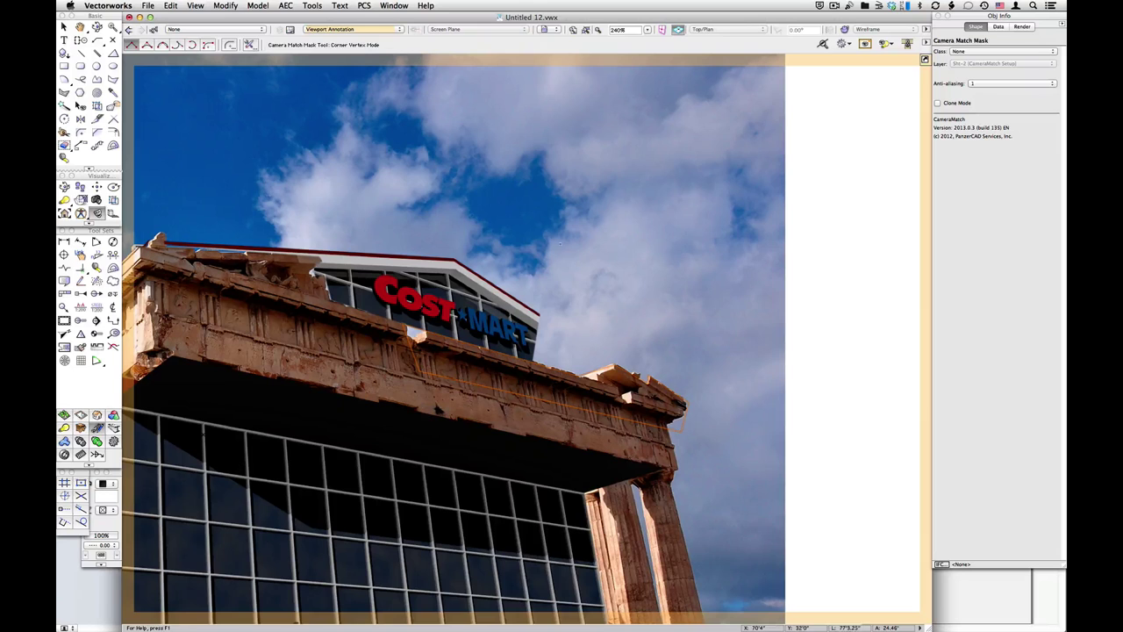
{"action": "key", "text": "x"}
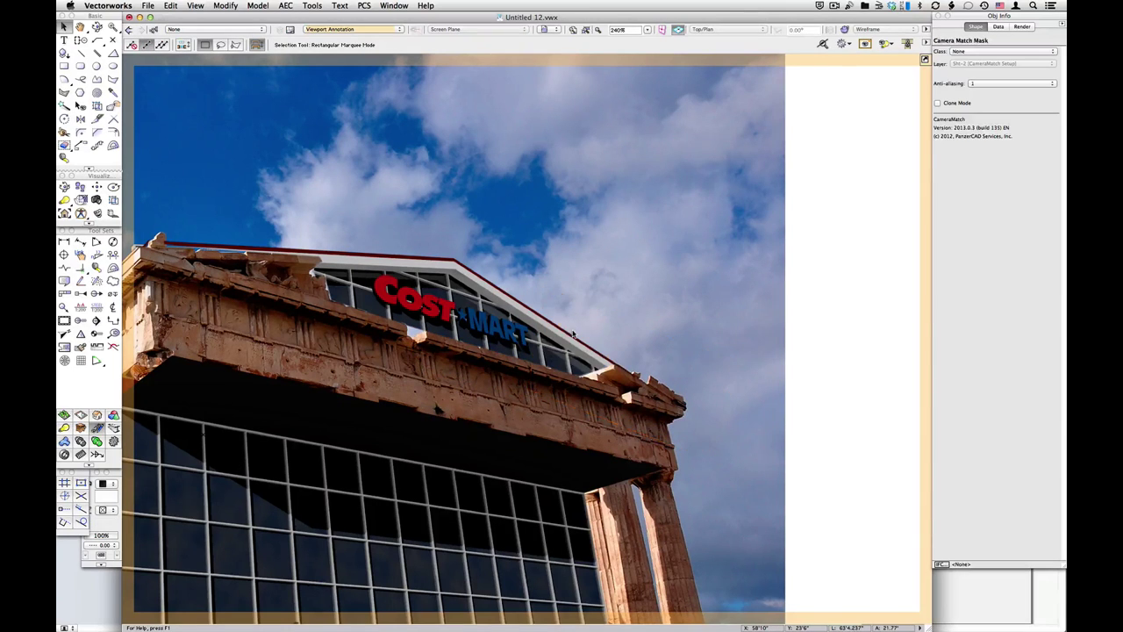
{"action": "key", "text": "x"}
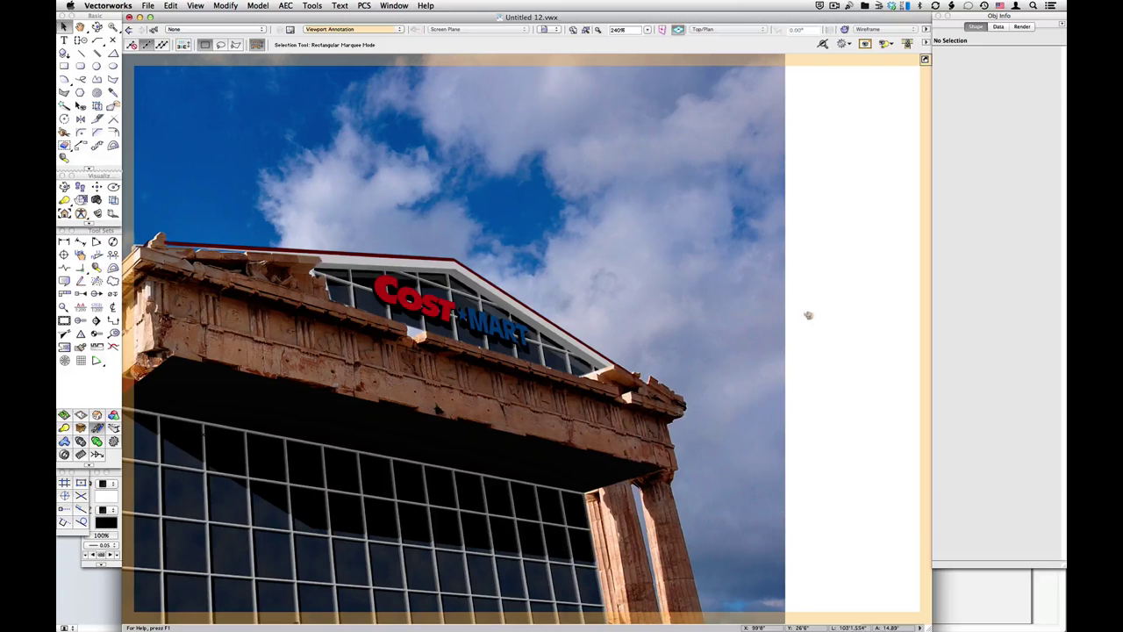
- Trace a 2D polygon over the notch in the cornice
{"action": "scroll", "coordinate": [413, 335], "scroll_direction": "up", "scroll_amount": 4}
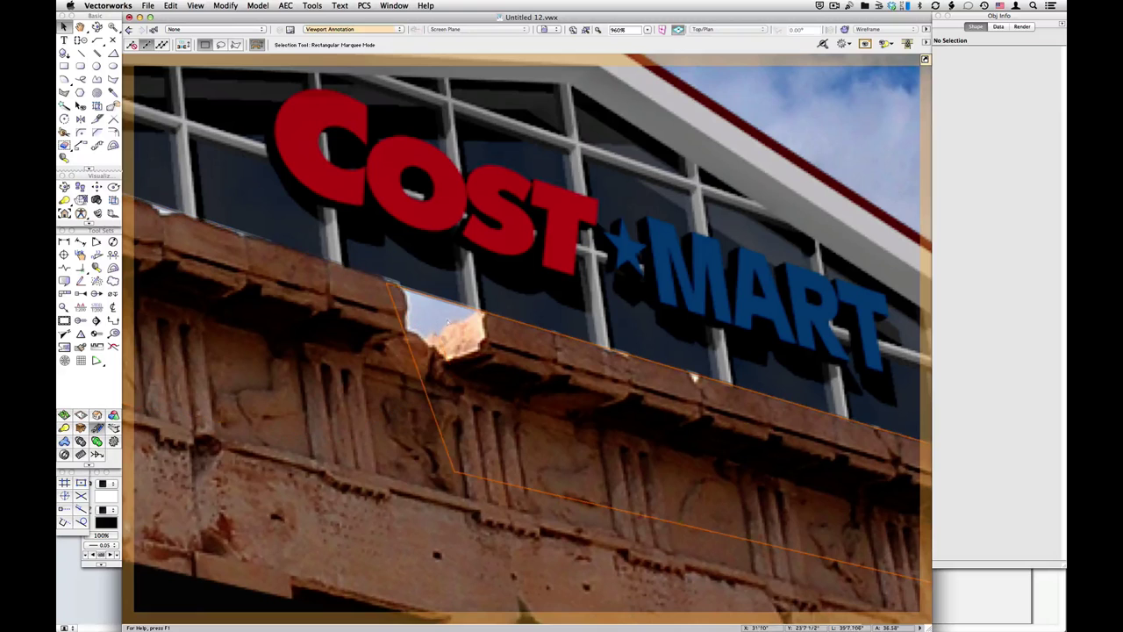
{"action": "key", "text": "8"}
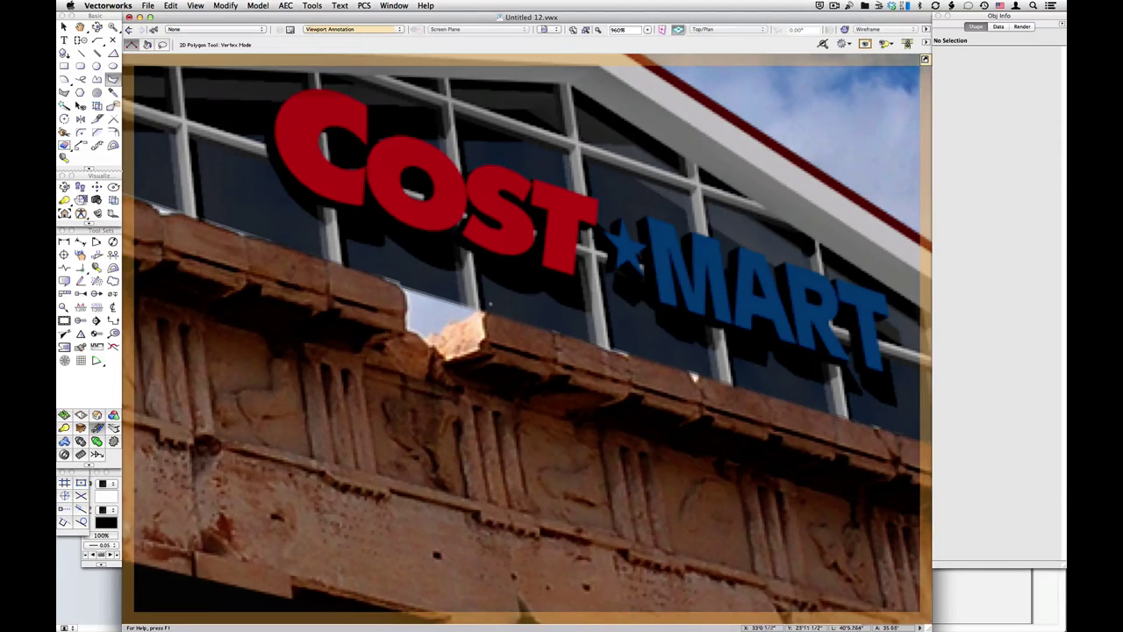
{"action": "left_click", "coordinate": [481, 311]}
{"action": "left_click", "coordinate": [435, 337]}
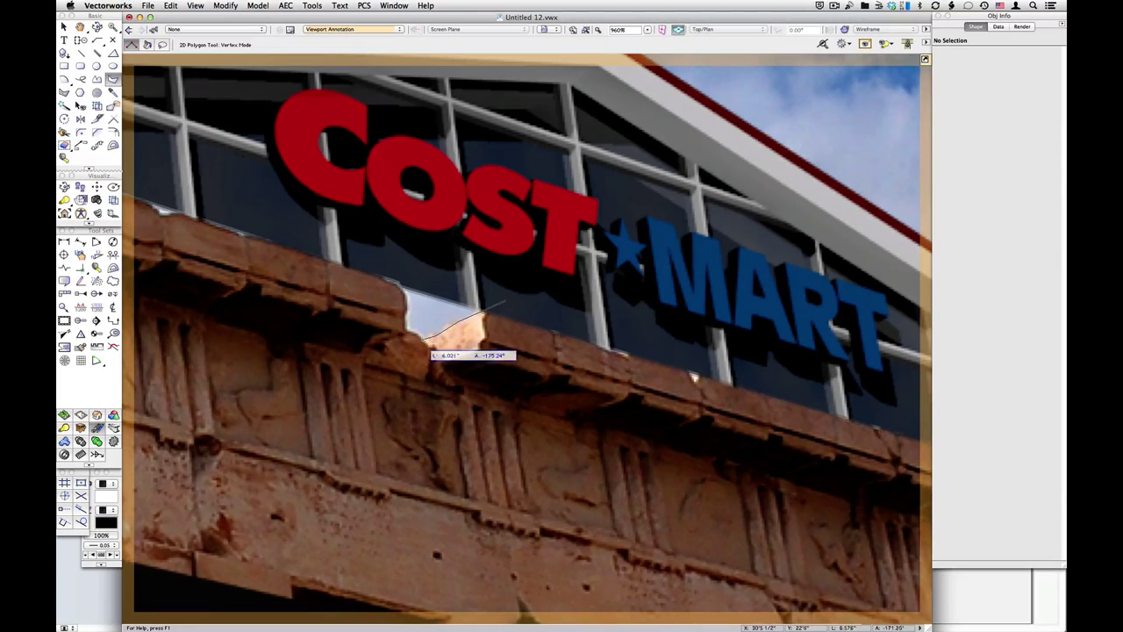
{"action": "left_click", "coordinate": [406, 333]}
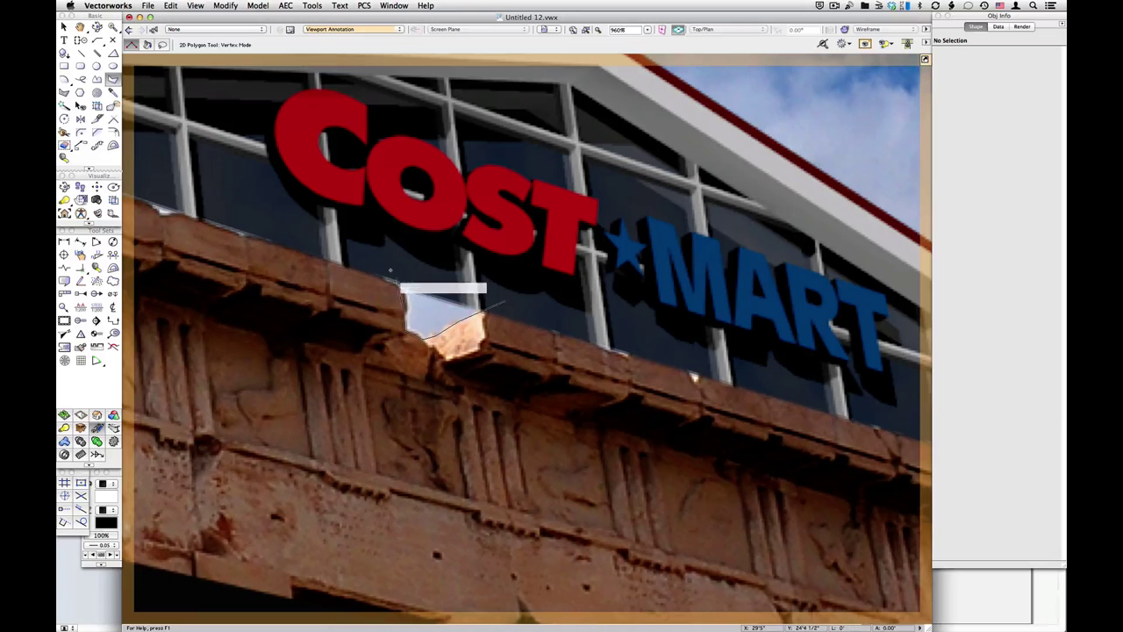
{"action": "left_click", "coordinate": [391, 271]}
{"action": "double_click", "coordinate": [504, 303]}
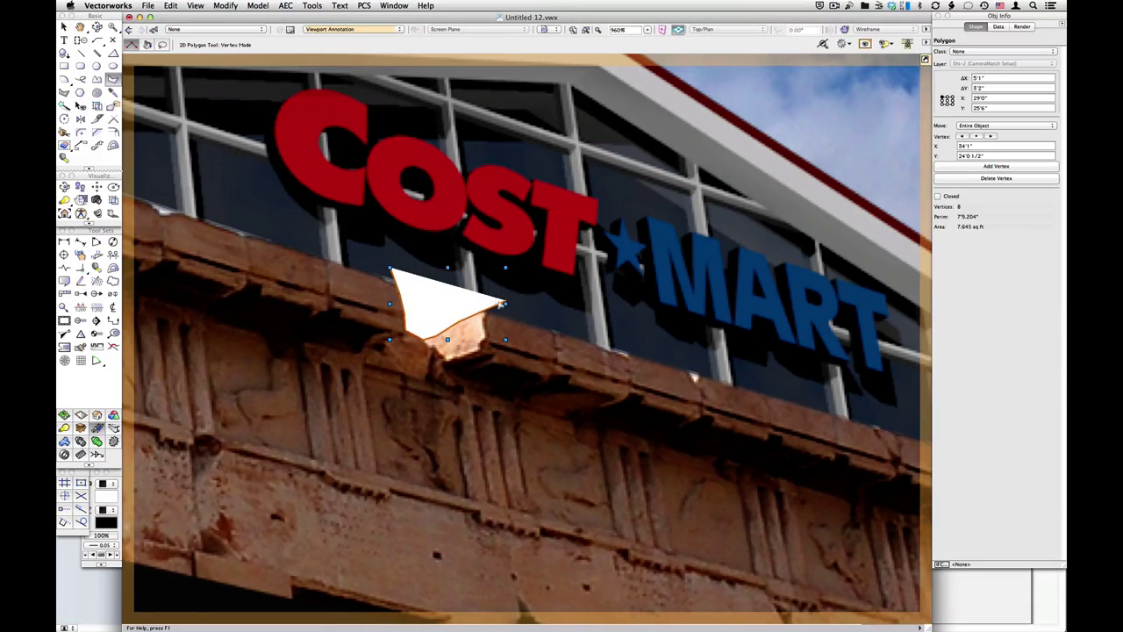
- Clip the notch polygon out of the mask with Modify > Clip Surface and delete the polygon
{"action": "key", "text": "x"}
{"action": "left_click", "coordinate": [528, 358], "text": "shift"}
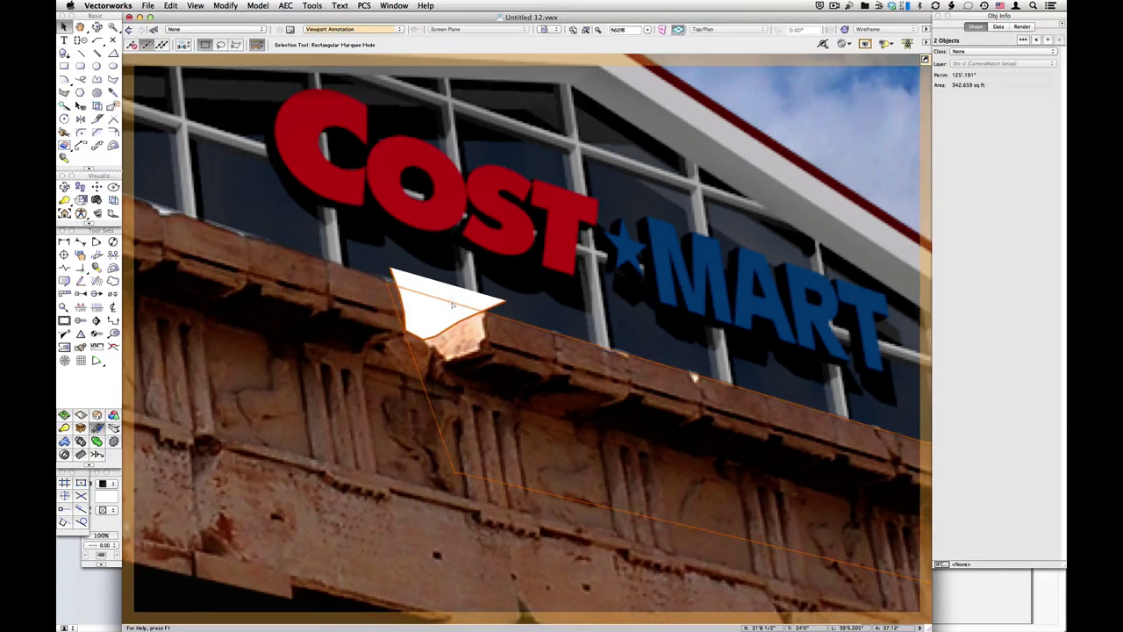
{"action": "left_click", "coordinate": [226, 5]}
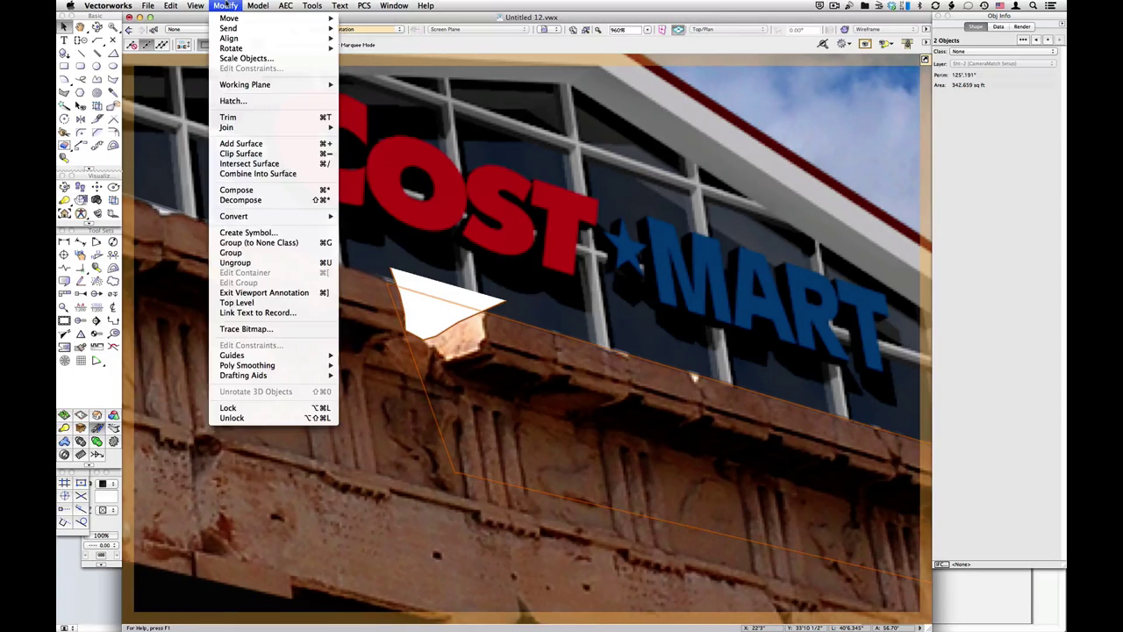
{"action": "left_click", "coordinate": [259, 154]}
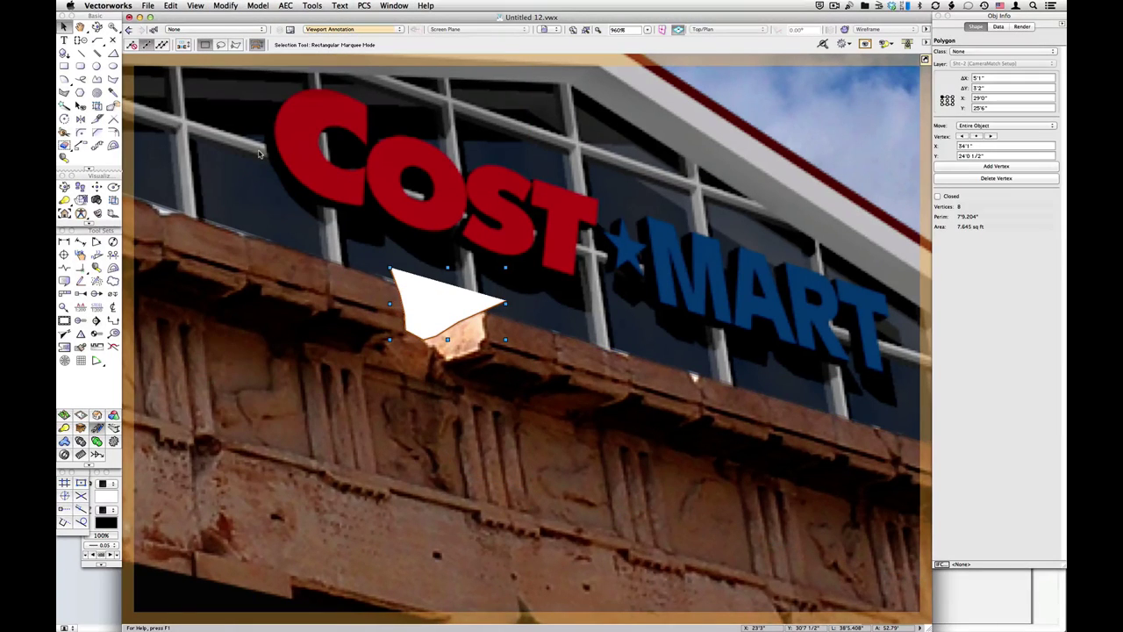
{"action": "key", "text": "Delete"}
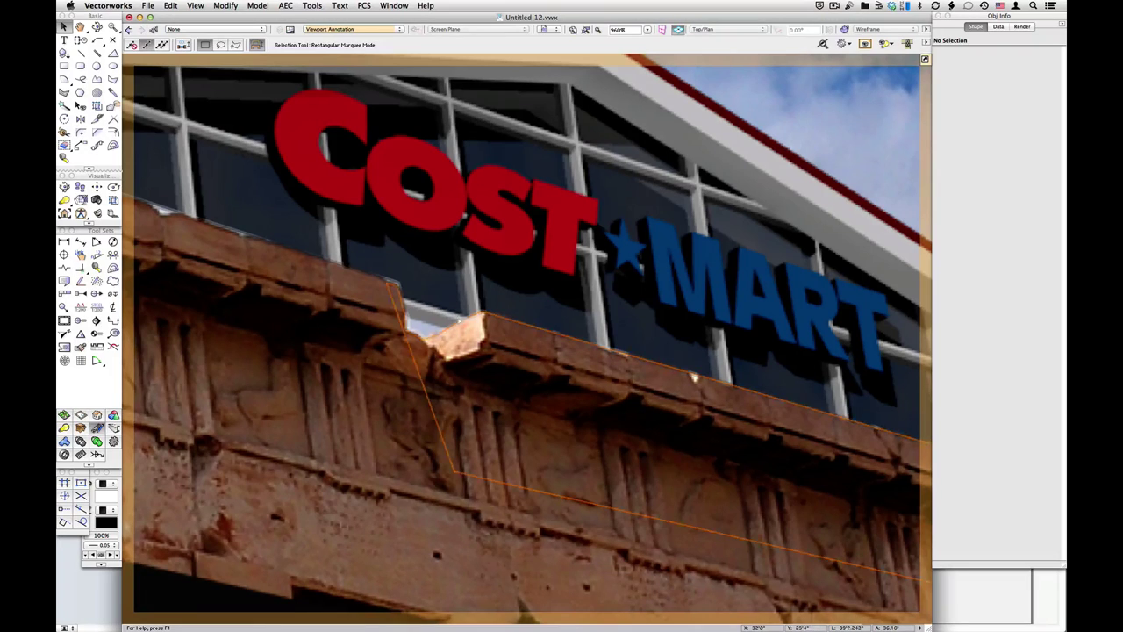
- Outline a mask from the glass wall's top and bottom to the building's lower right and cornice, closing it
{"action": "scroll", "coordinate": [486, 188], "scroll_direction": "down", "scroll_amount": 2}
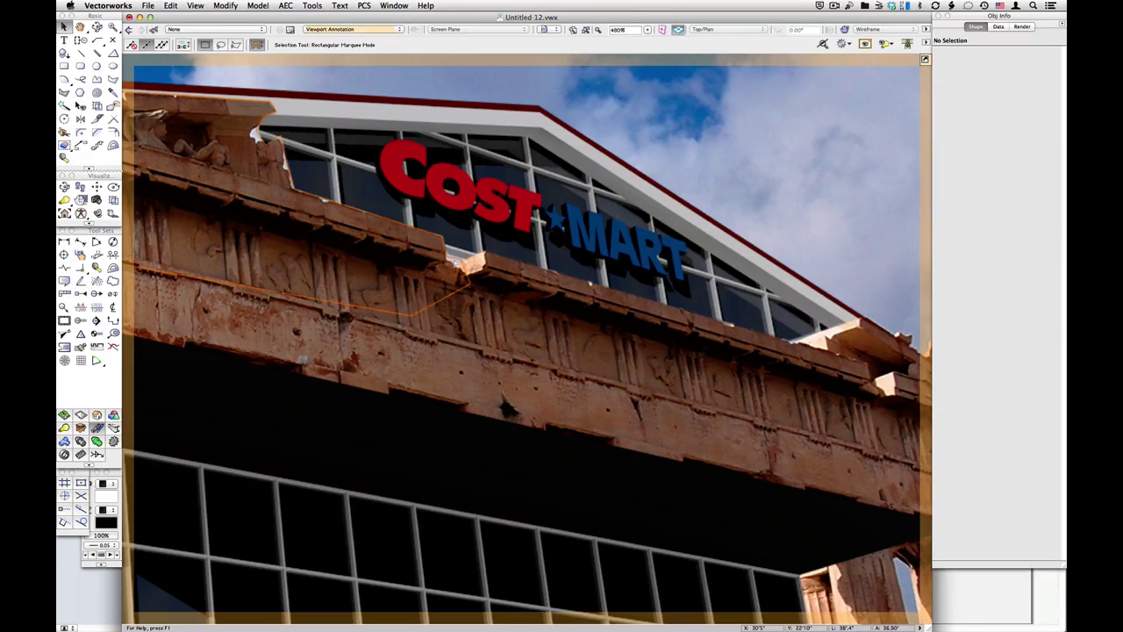
{"action": "scroll", "coordinate": [665, 277], "scroll_direction": "down", "scroll_amount": 1}
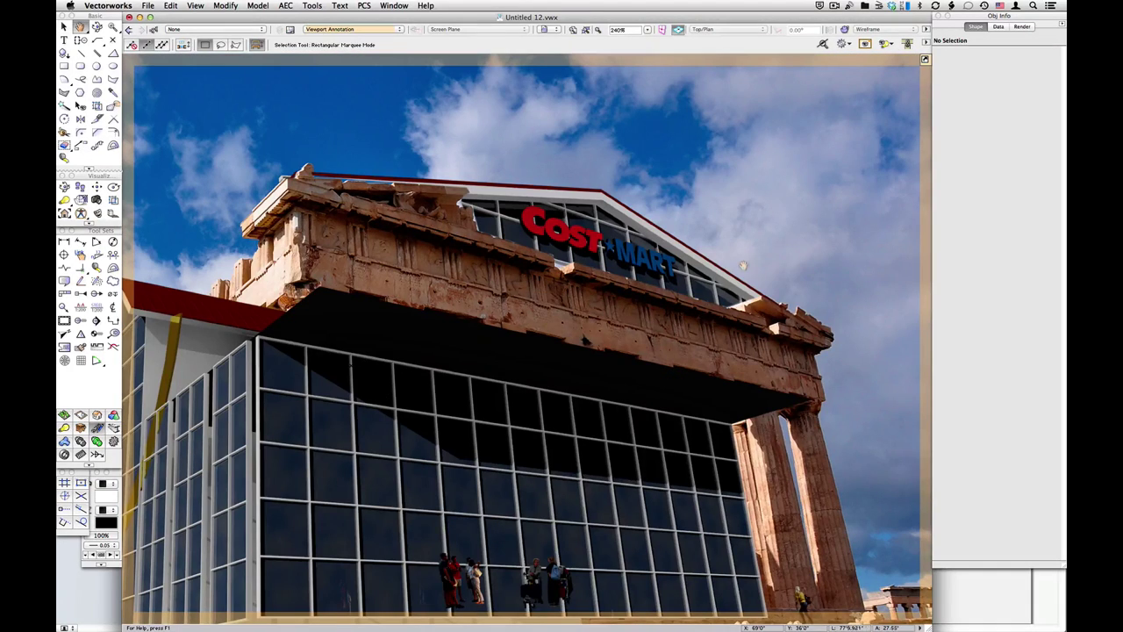
{"action": "middle_click_drag", "start_coordinate": [733, 342], "coordinate": [750, 188]}
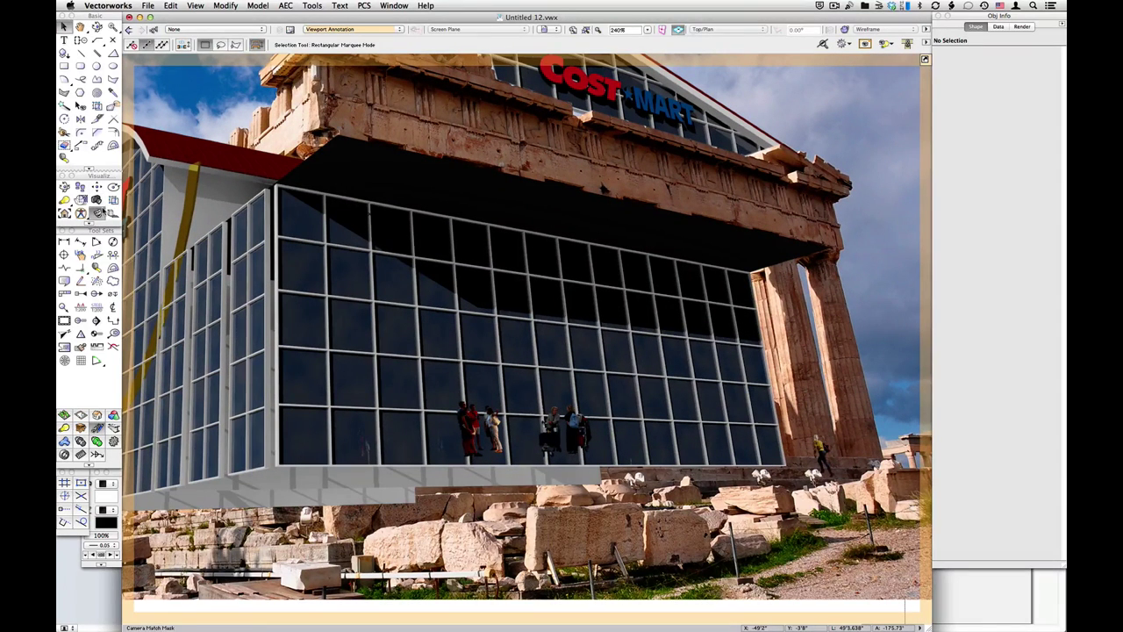
{"action": "left_click", "coordinate": [96, 212]}
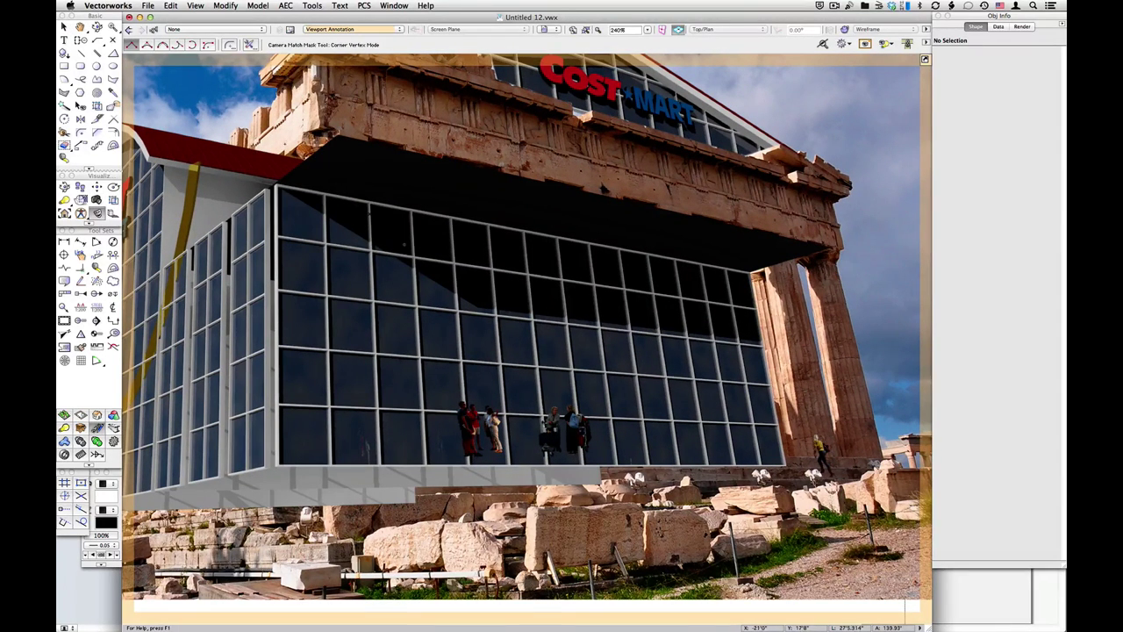
{"action": "left_click", "coordinate": [286, 144]}
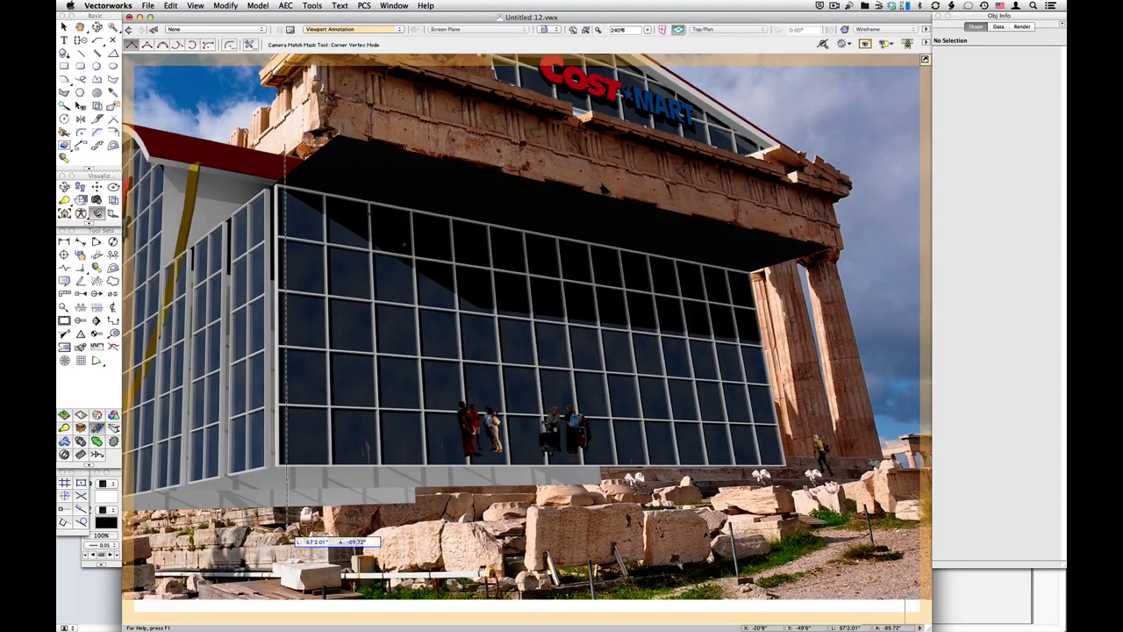
{"action": "left_click", "coordinate": [287, 521]}
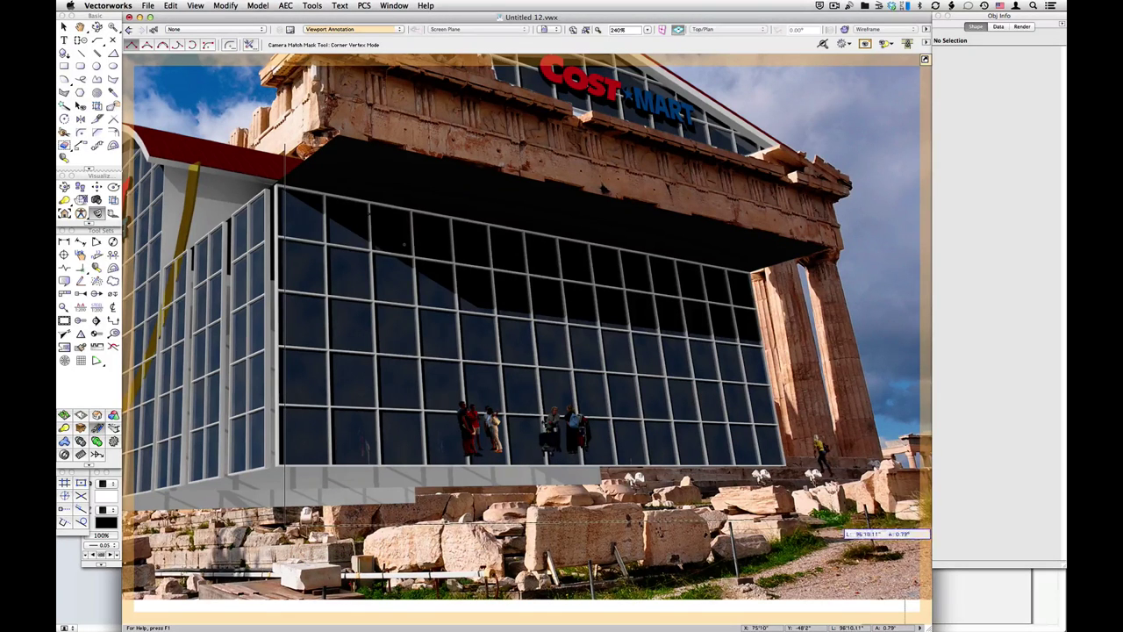
{"action": "left_click", "coordinate": [838, 527]}
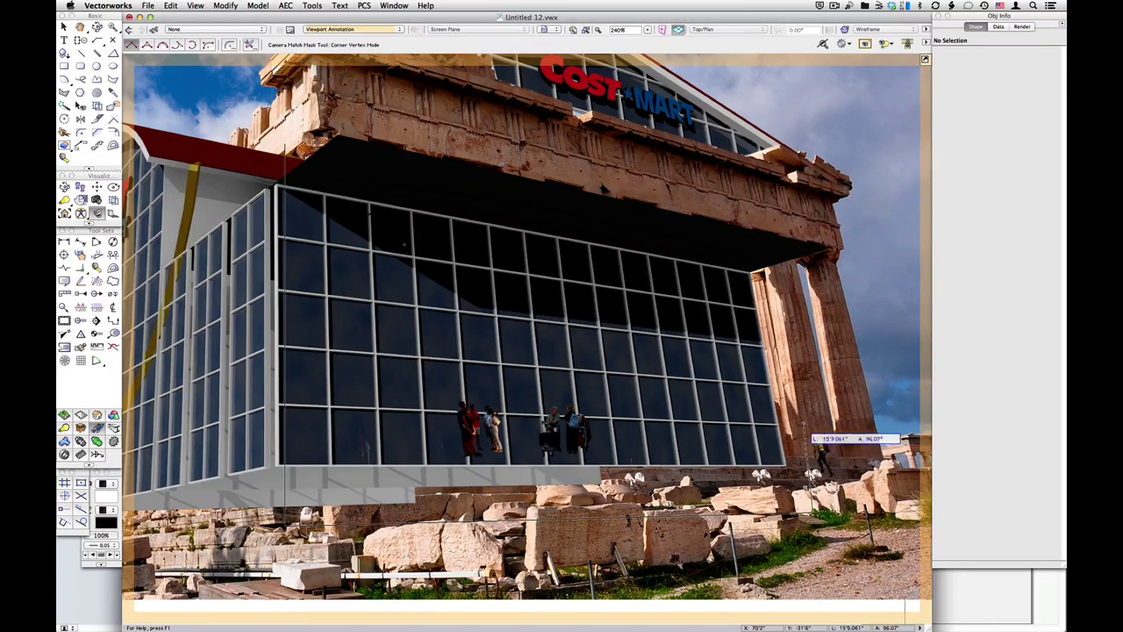
{"action": "left_click", "coordinate": [787, 383]}
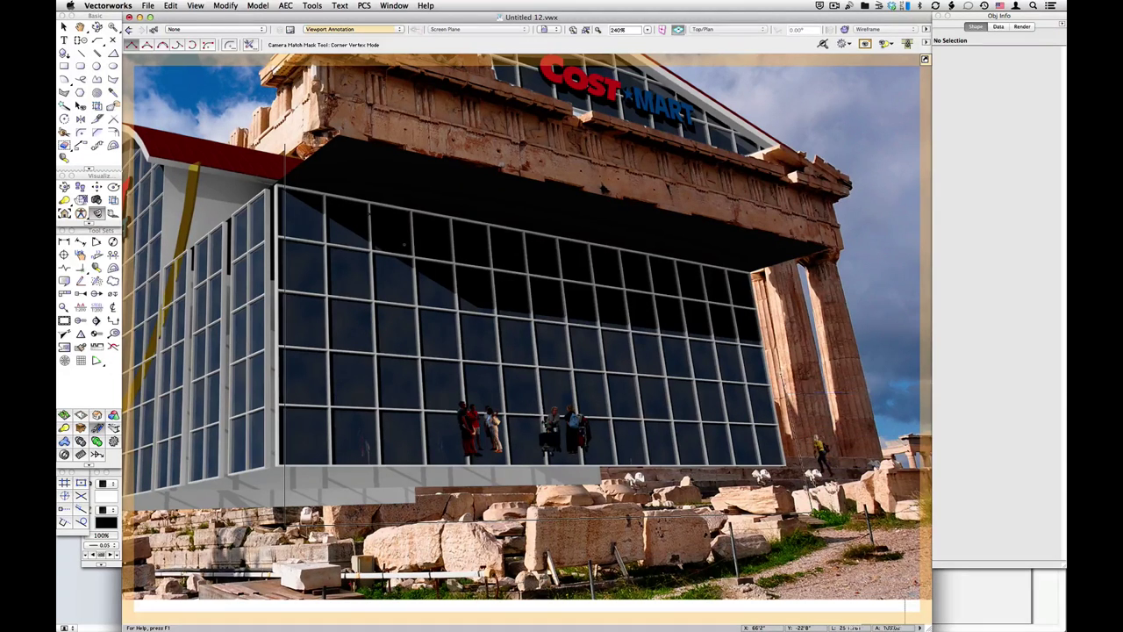
{"action": "left_click", "coordinate": [771, 183]}
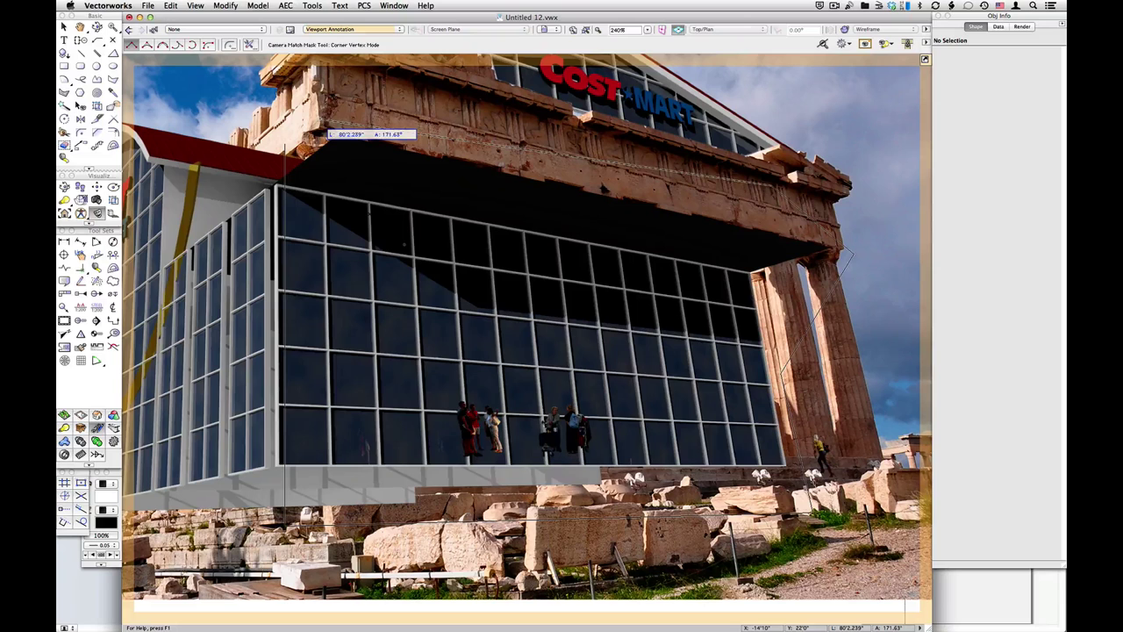
{"action": "left_click", "coordinate": [325, 133]}
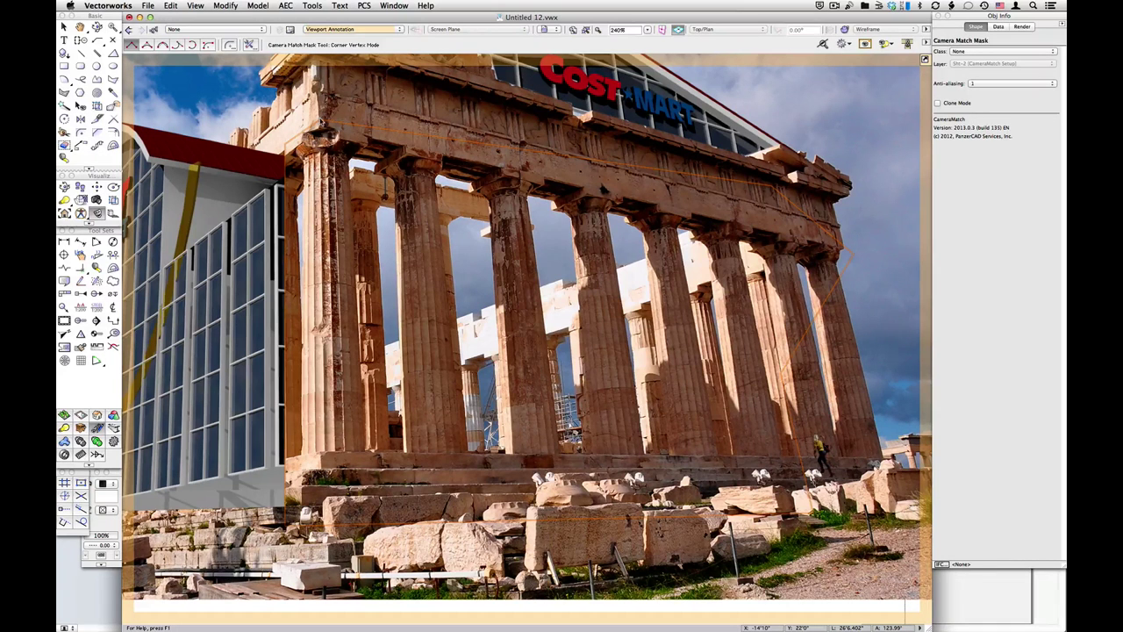
{"action": "key", "text": "x"}
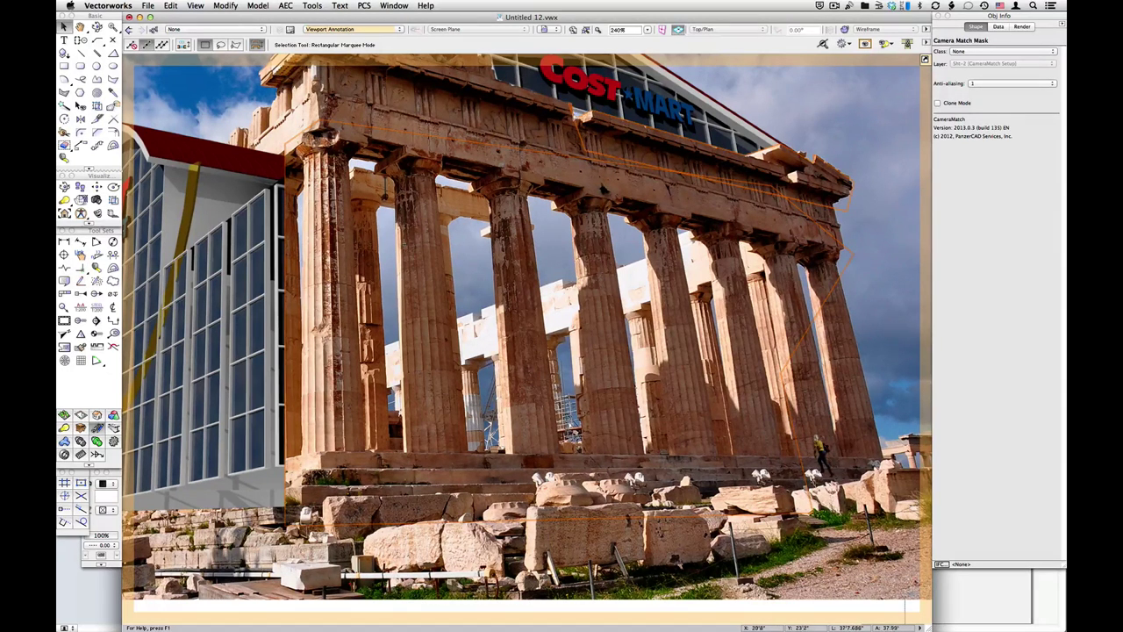
- Change the mask's Anti-aliasing in Object Info from 1 to 0
{"action": "left_click", "coordinate": [981, 85]}
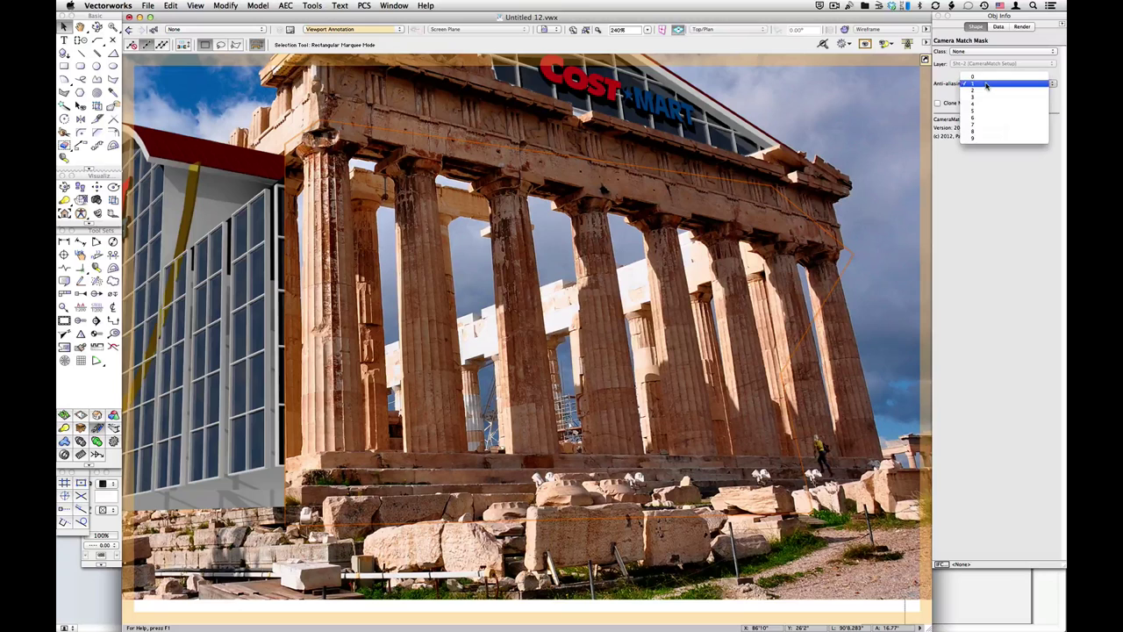
{"action": "left_click", "coordinate": [991, 79]}
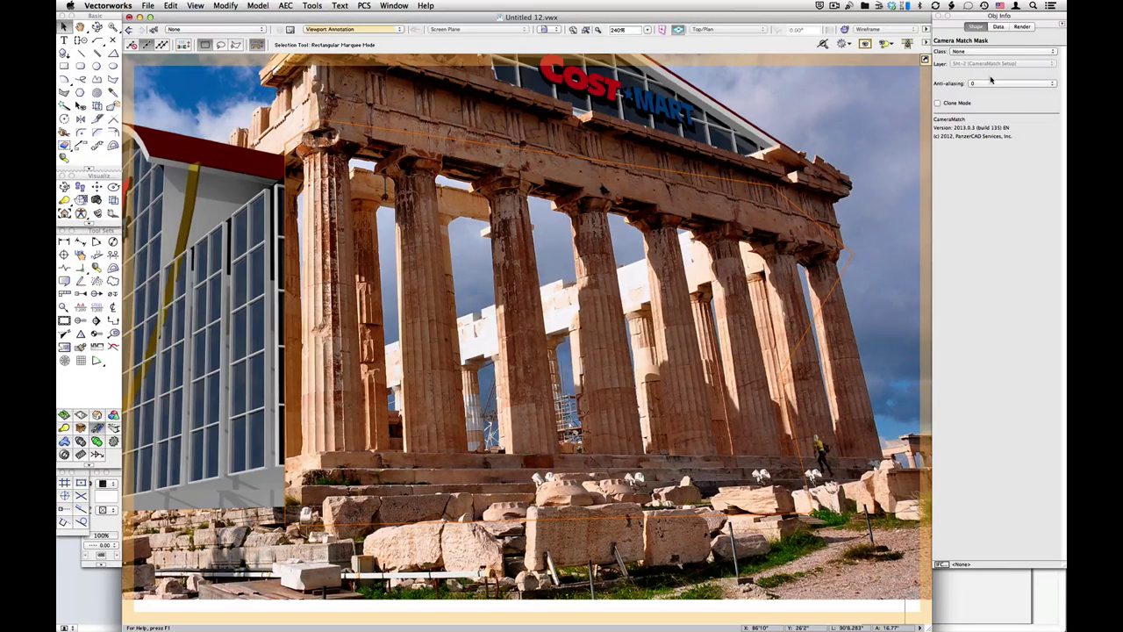
{"action": "left_click", "coordinate": [975, 85]}
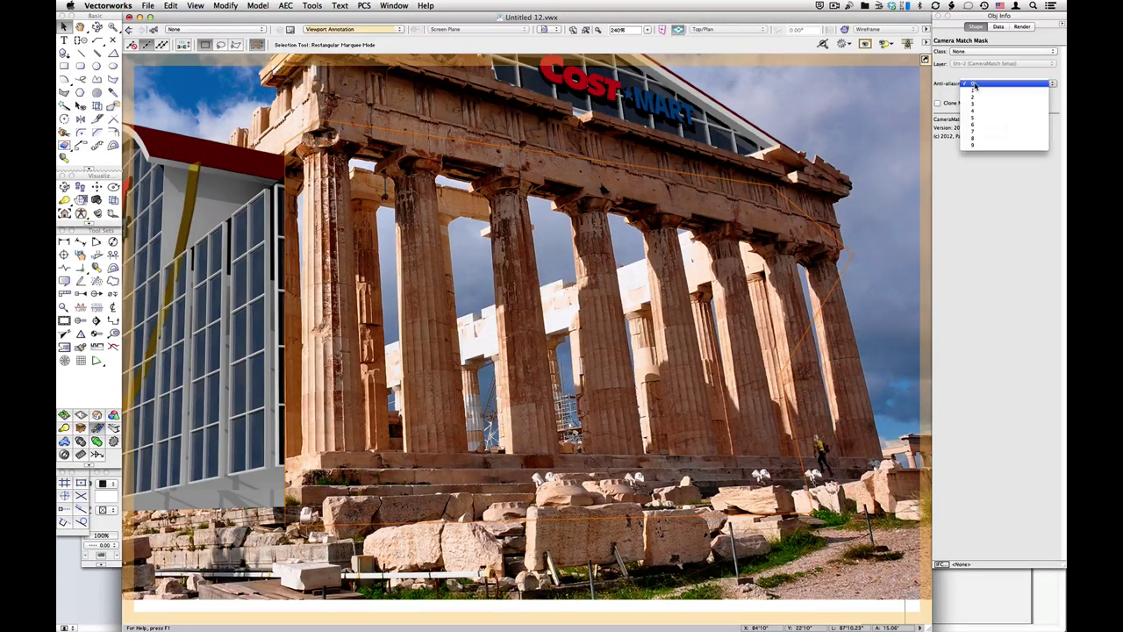
{"action": "left_click", "coordinate": [976, 85]}
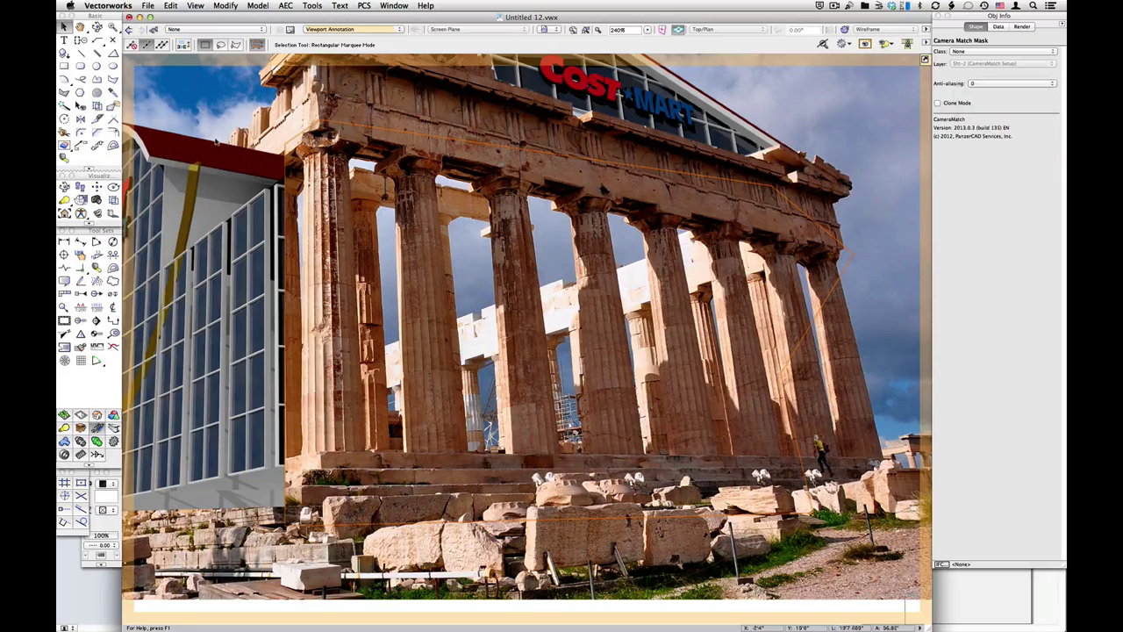
- Trace a polygon over the sky opening at the entablature corner and select it
{"action": "left_click", "coordinate": [114, 79]}
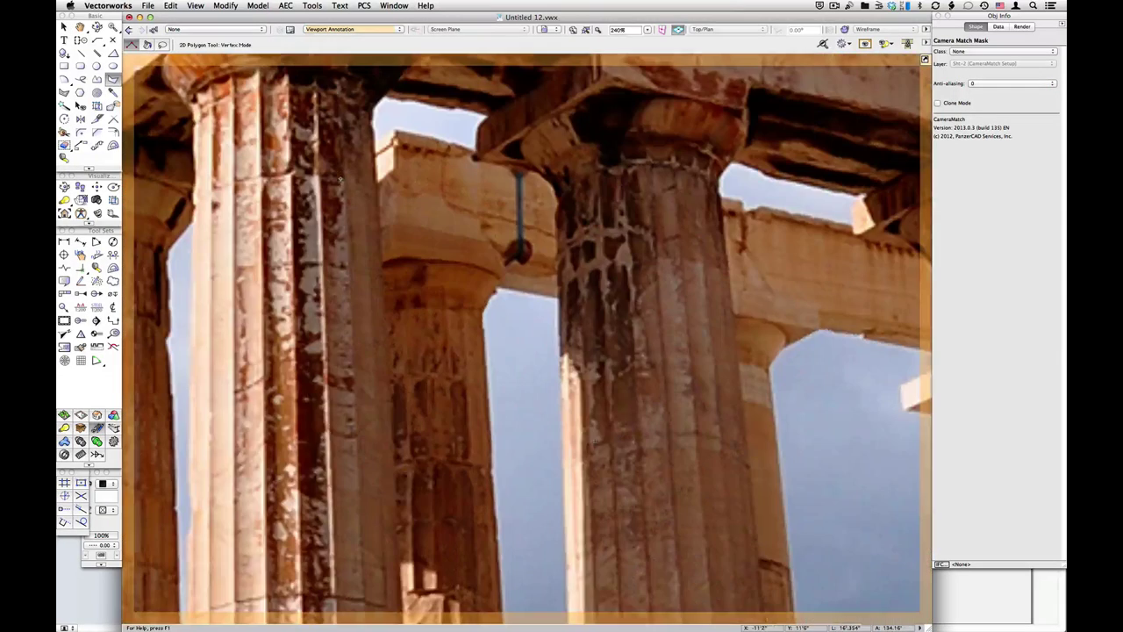
{"action": "scroll", "coordinate": [594, 442], "scroll_direction": "up", "scroll_amount": 2}
{"action": "left_click", "coordinate": [375, 130]}
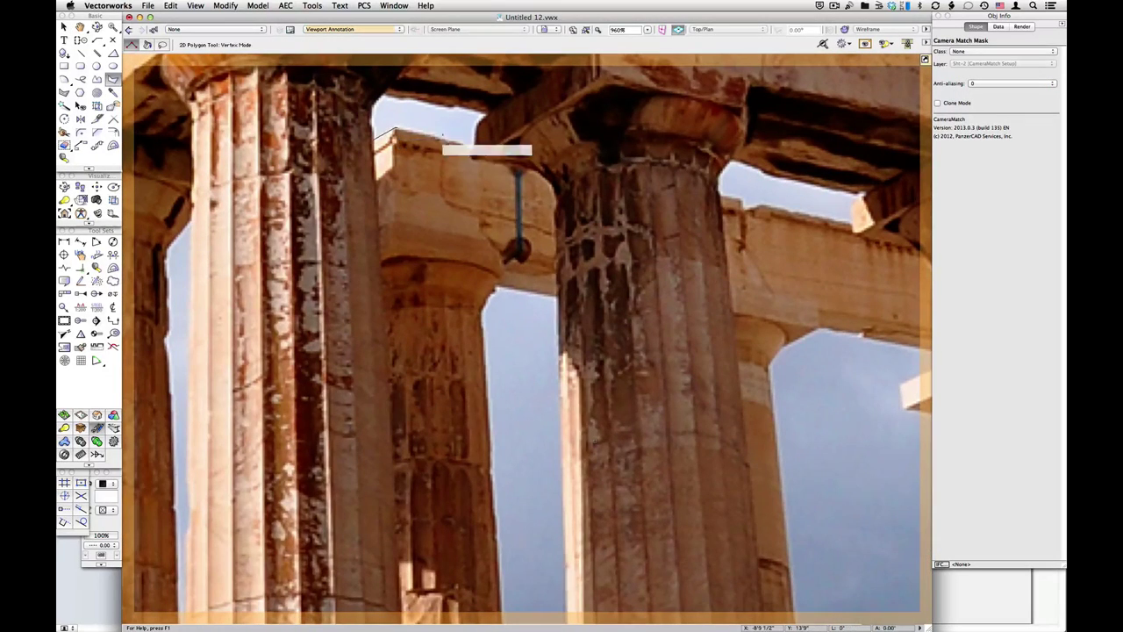
{"action": "left_click", "coordinate": [474, 151]}
{"action": "left_click", "coordinate": [482, 112]}
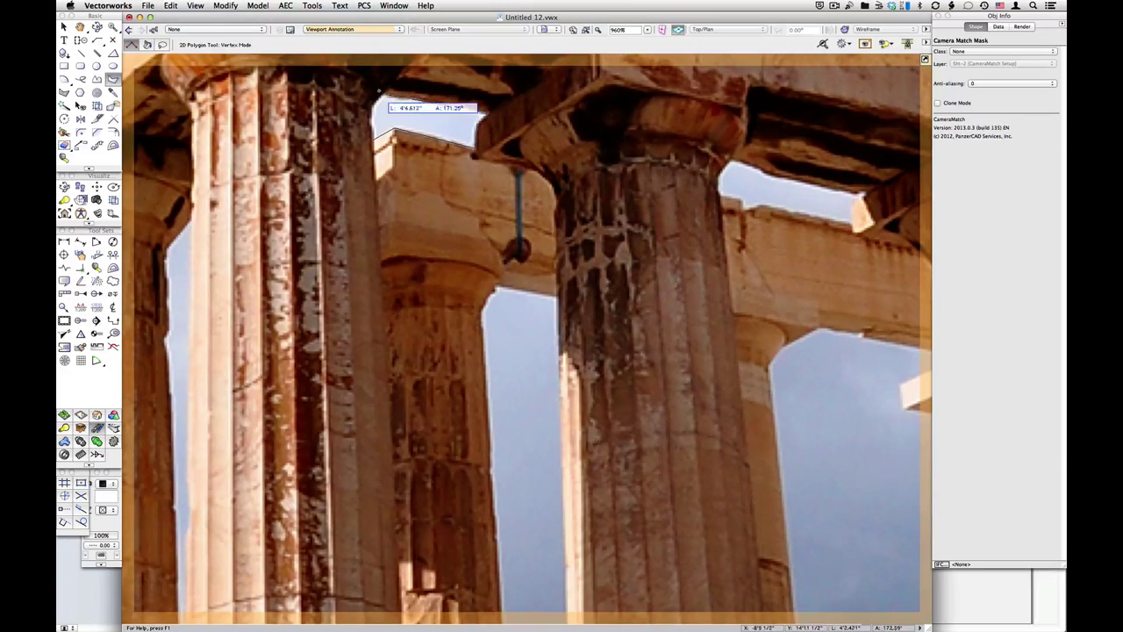
{"action": "left_click", "coordinate": [377, 97]}
{"action": "double_click", "coordinate": [375, 128]}
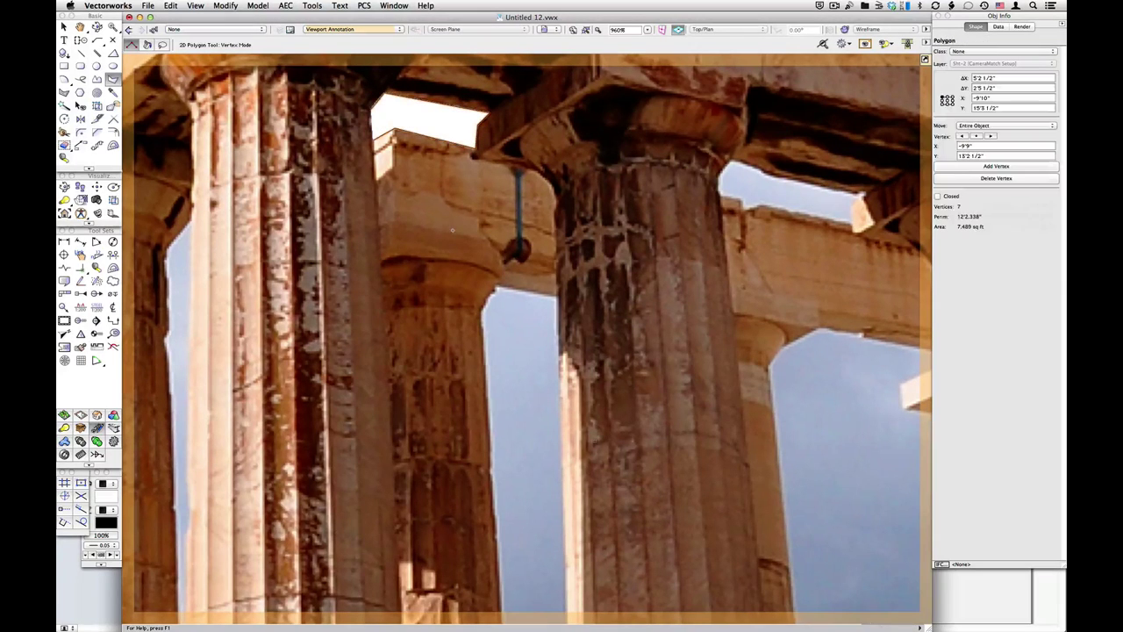
{"action": "key", "text": "x"}
{"action": "key", "text": "super+a"}
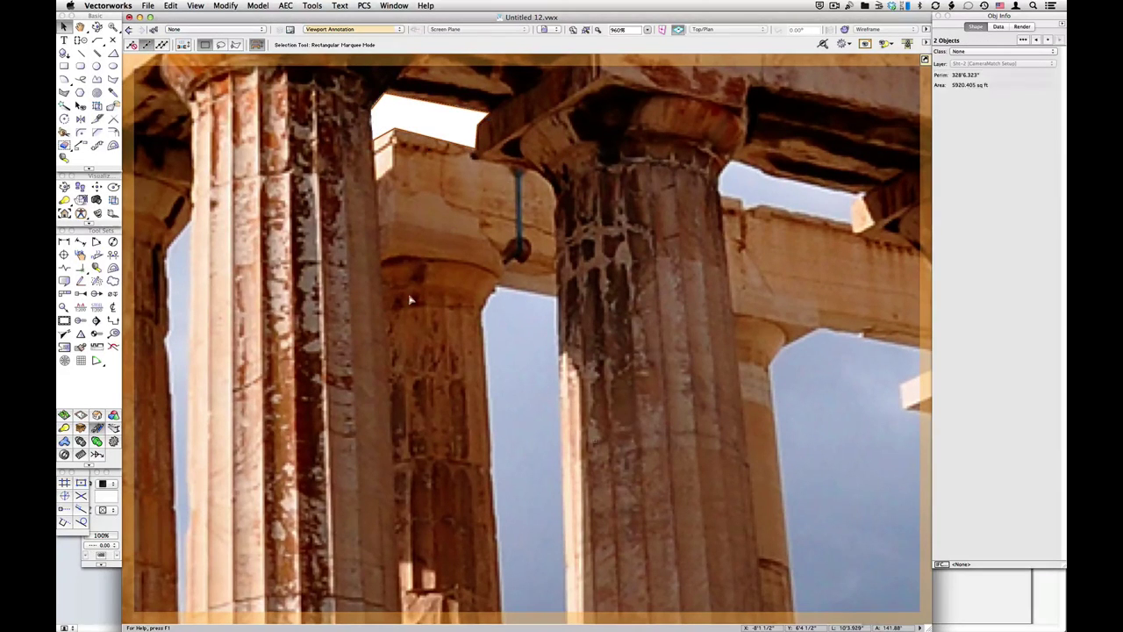
{"action": "scroll", "coordinate": [409, 298], "scroll_direction": "down", "scroll_amount": 2}
{"action": "scroll", "coordinate": [409, 298], "scroll_direction": "down", "scroll_amount": 1}
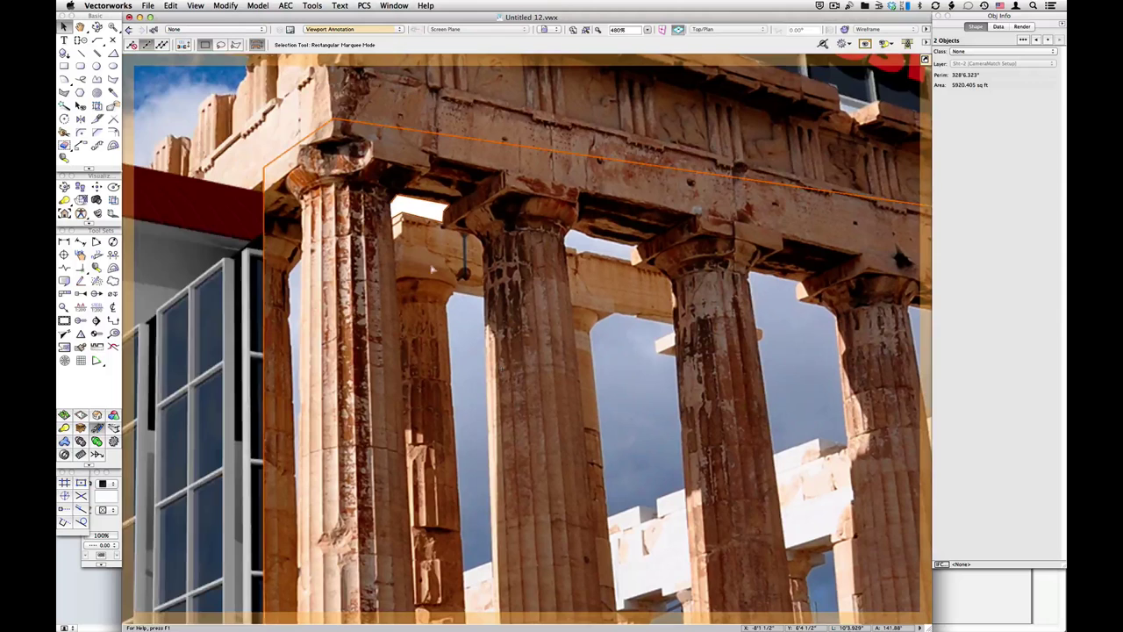
{"action": "left_click", "coordinate": [430, 227]}
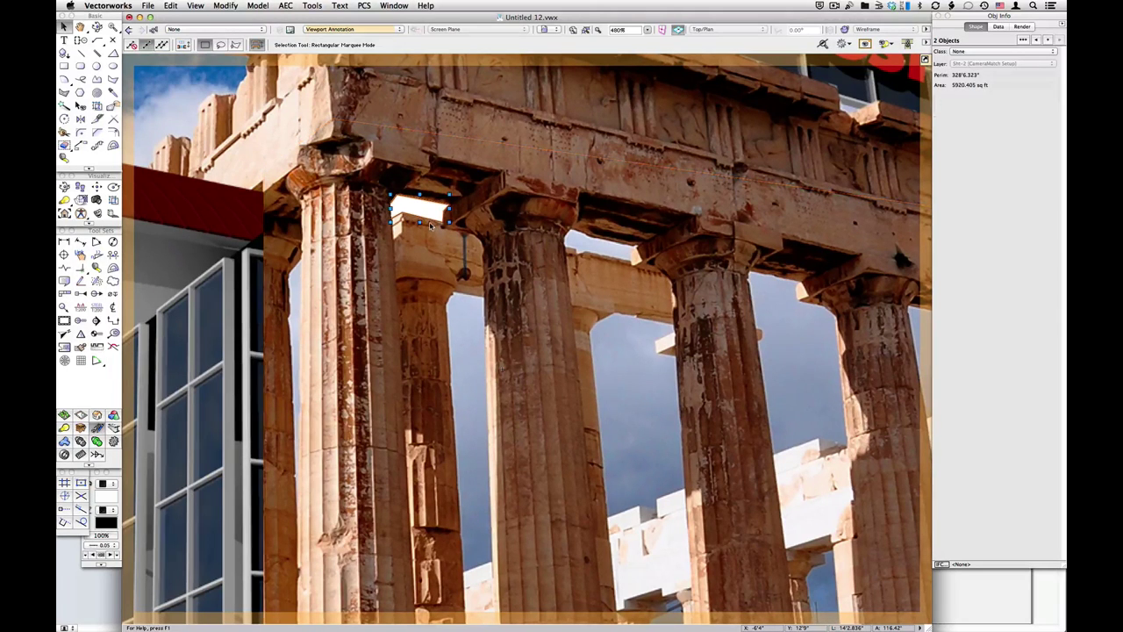
{"action": "key", "text": "x"}
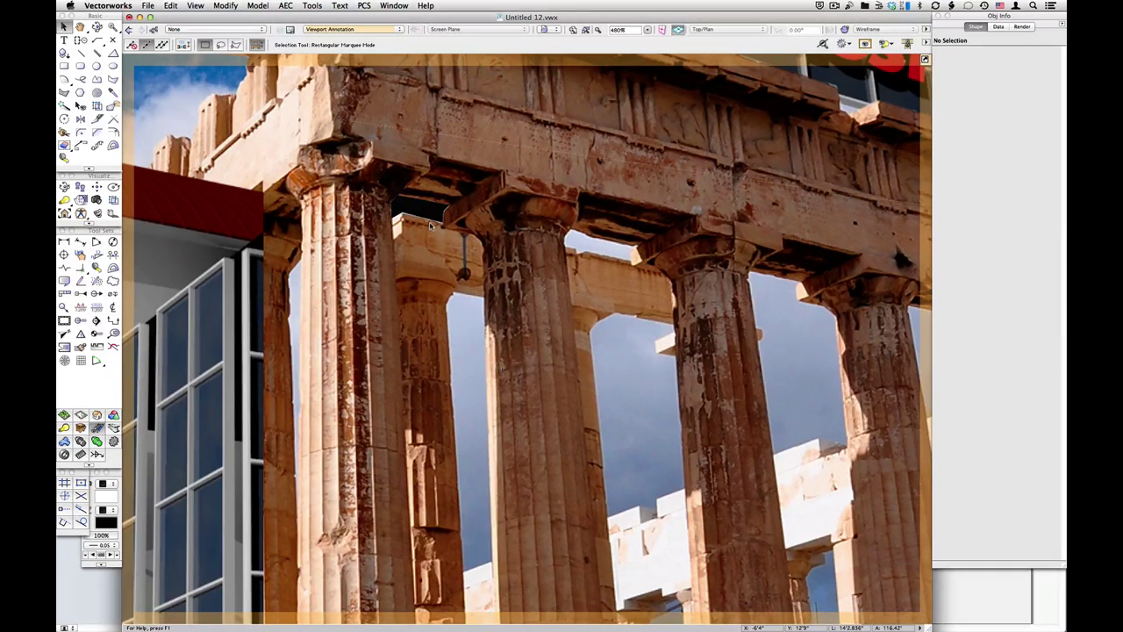
- Trace the gap between the two left columns and clip it out of the mask
{"action": "key", "text": "8"}
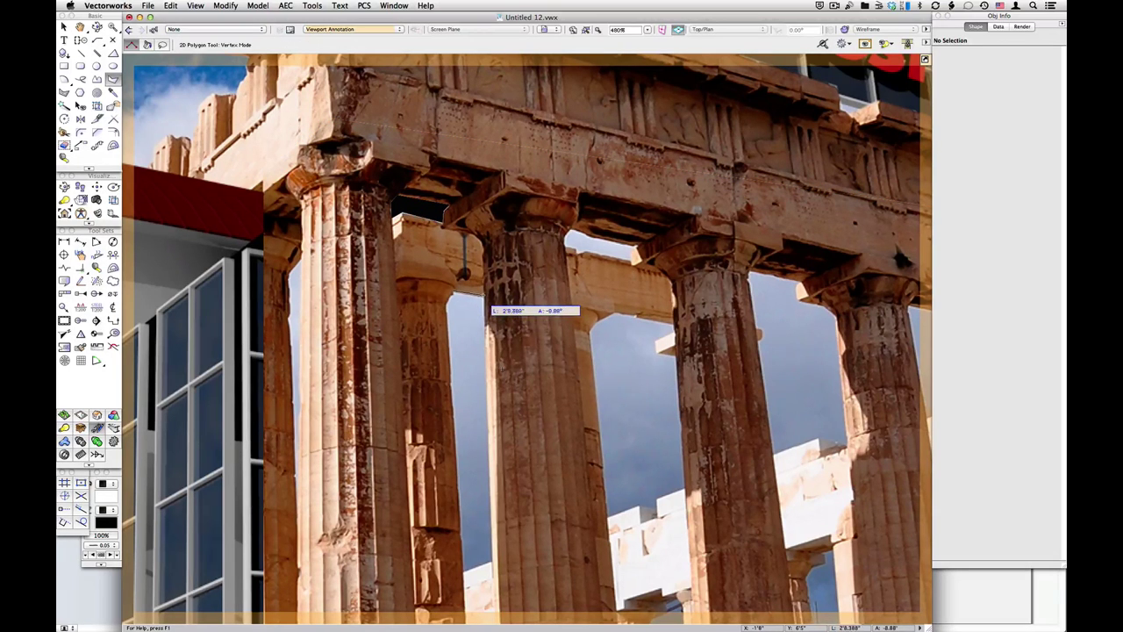
{"action": "left_click", "coordinate": [485, 335]}
{"action": "scroll", "coordinate": [485, 335], "scroll_direction": "down", "scroll_amount": 3}
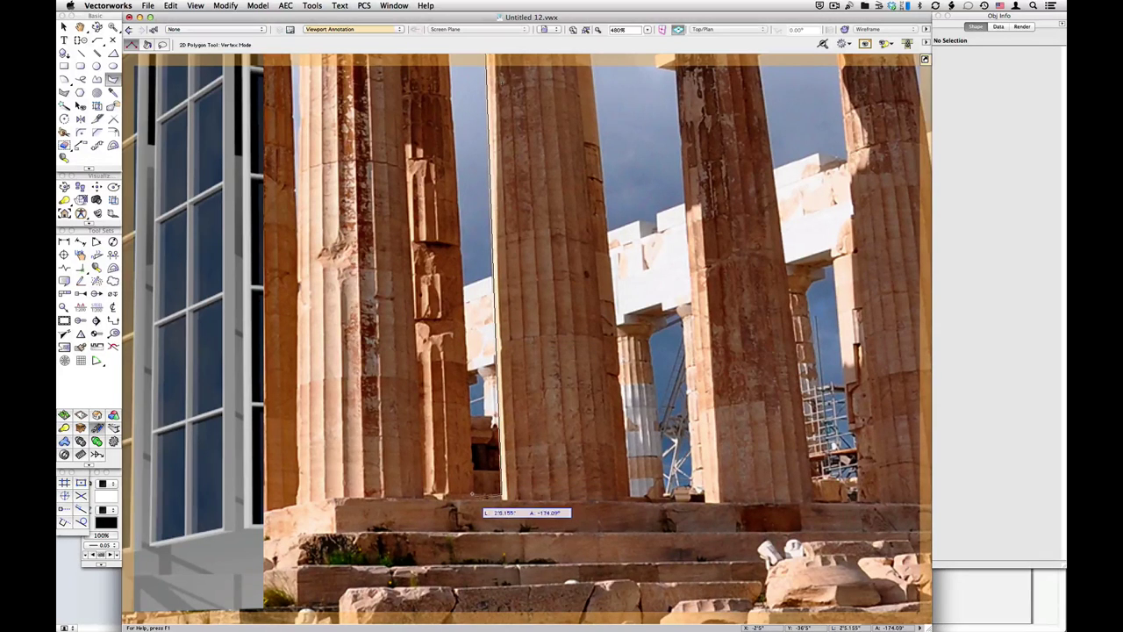
{"action": "left_click", "coordinate": [489, 499]}
{"action": "scroll", "coordinate": [490, 364], "scroll_direction": "up", "scroll_amount": 3}
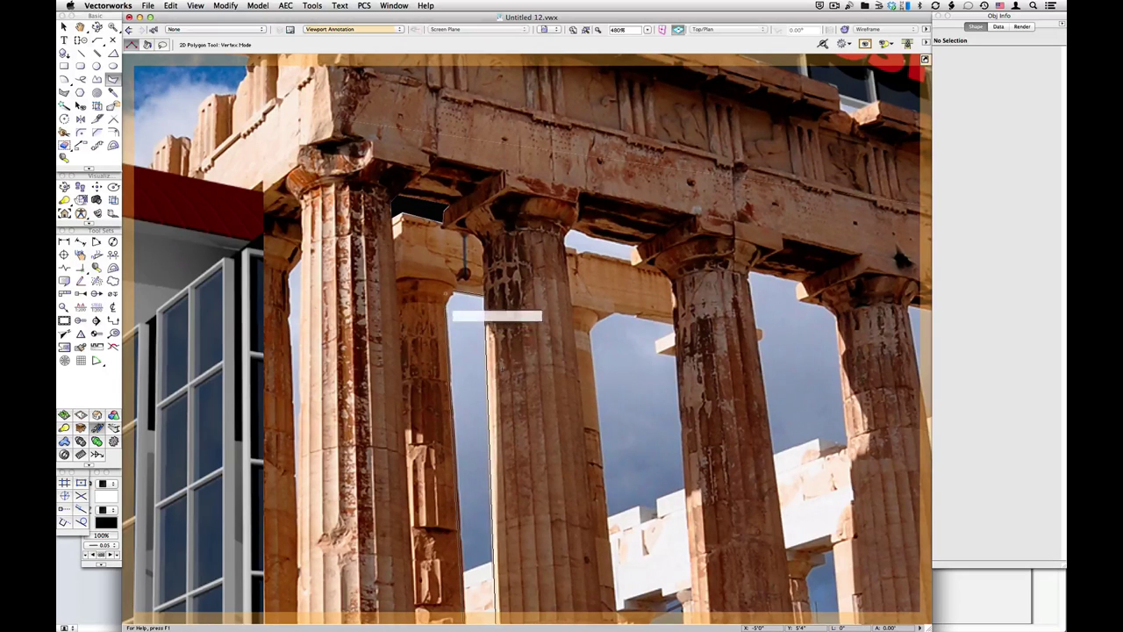
{"action": "left_click", "coordinate": [446, 293]}
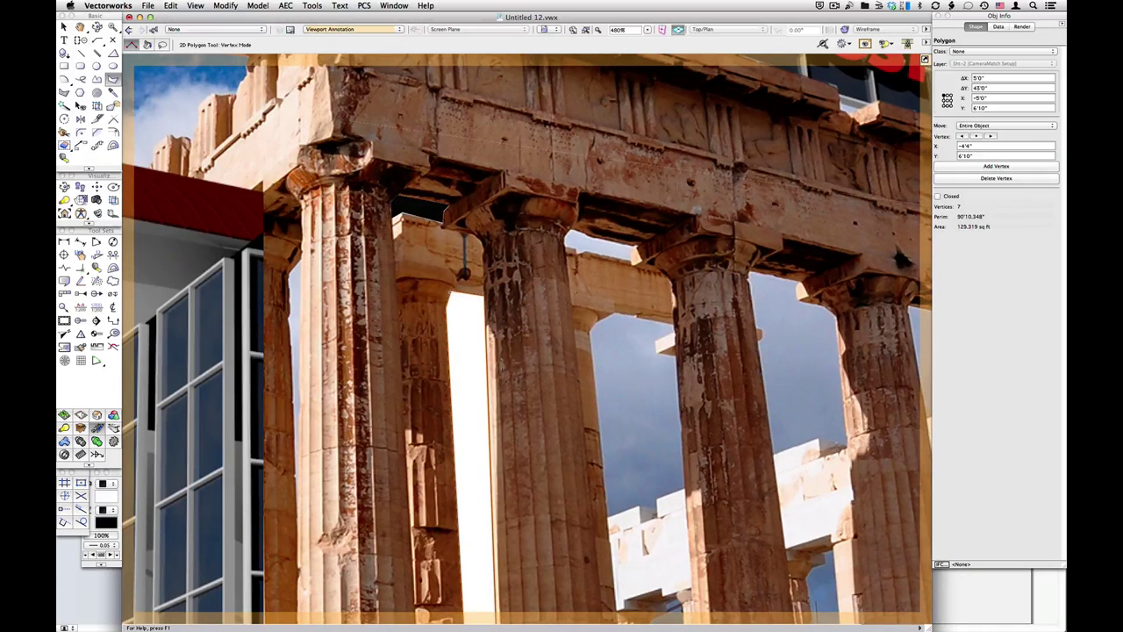
{"action": "key", "text": "x"}
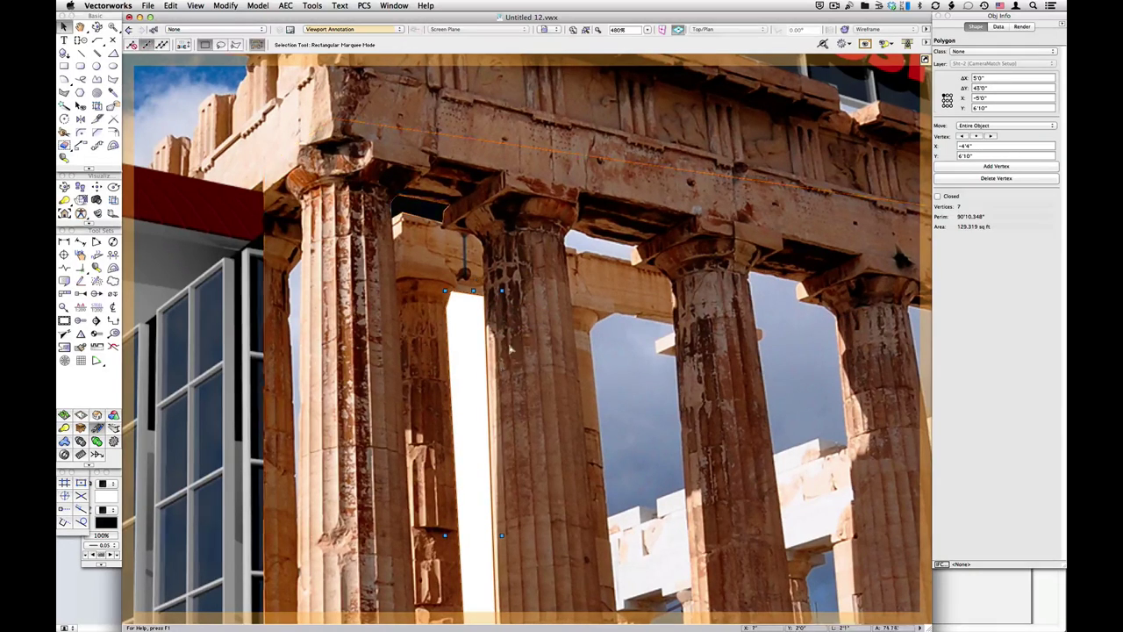
{"action": "left_click", "coordinate": [510, 349]}
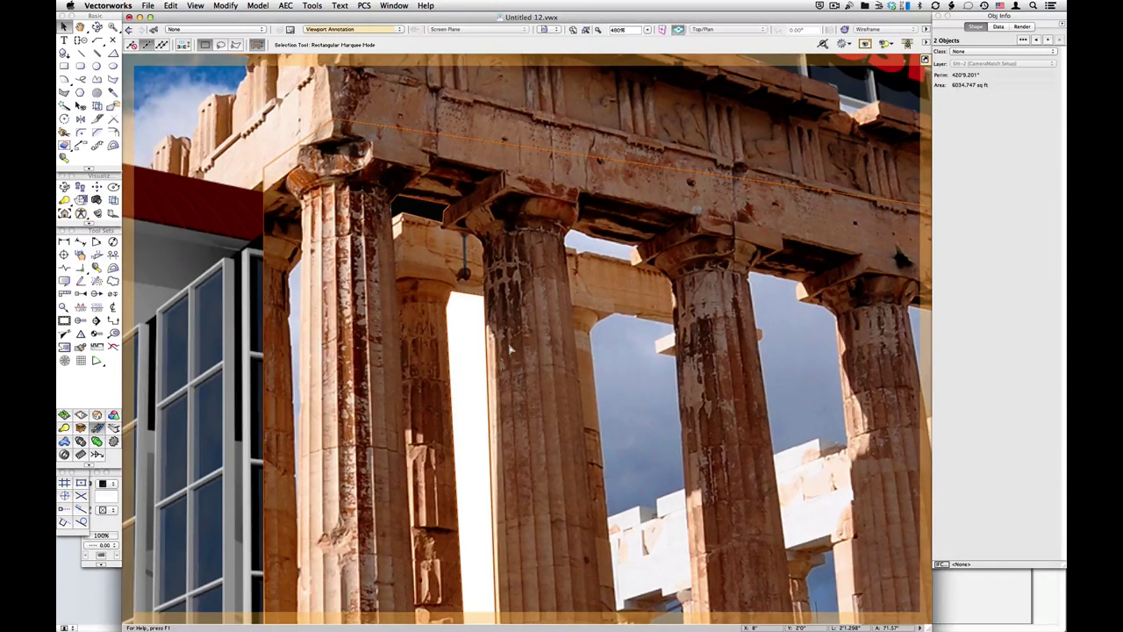
{"action": "key", "text": "super+alt+c"}
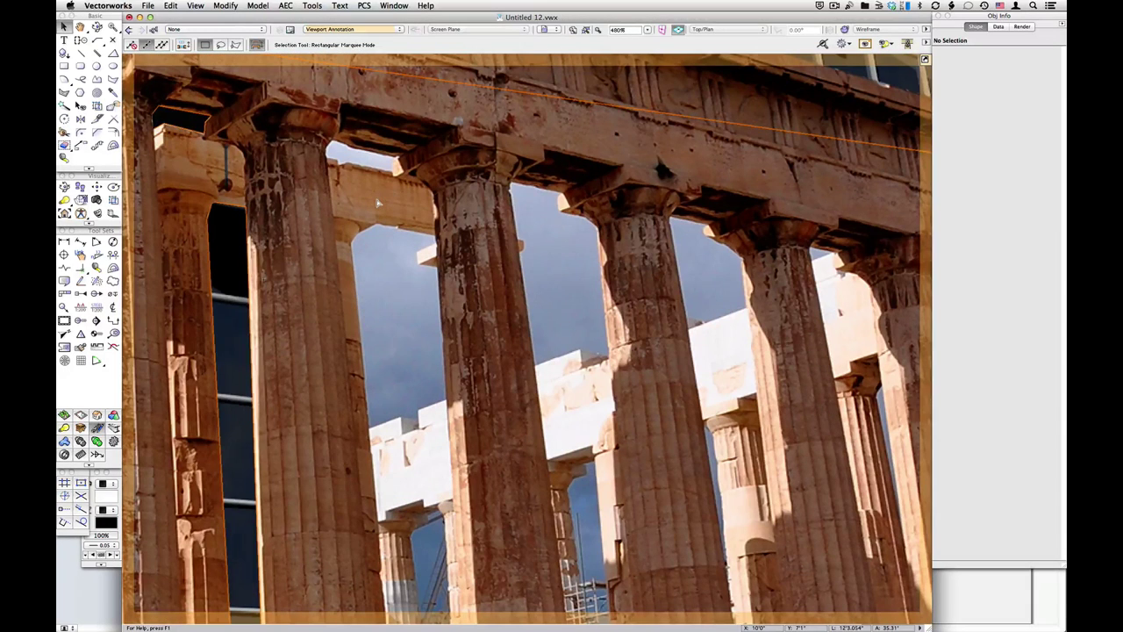
- Outline the next column gap, then delete the two stray white outline shapes
{"action": "key", "text": "8"}
{"action": "left_click", "coordinate": [354, 233]}
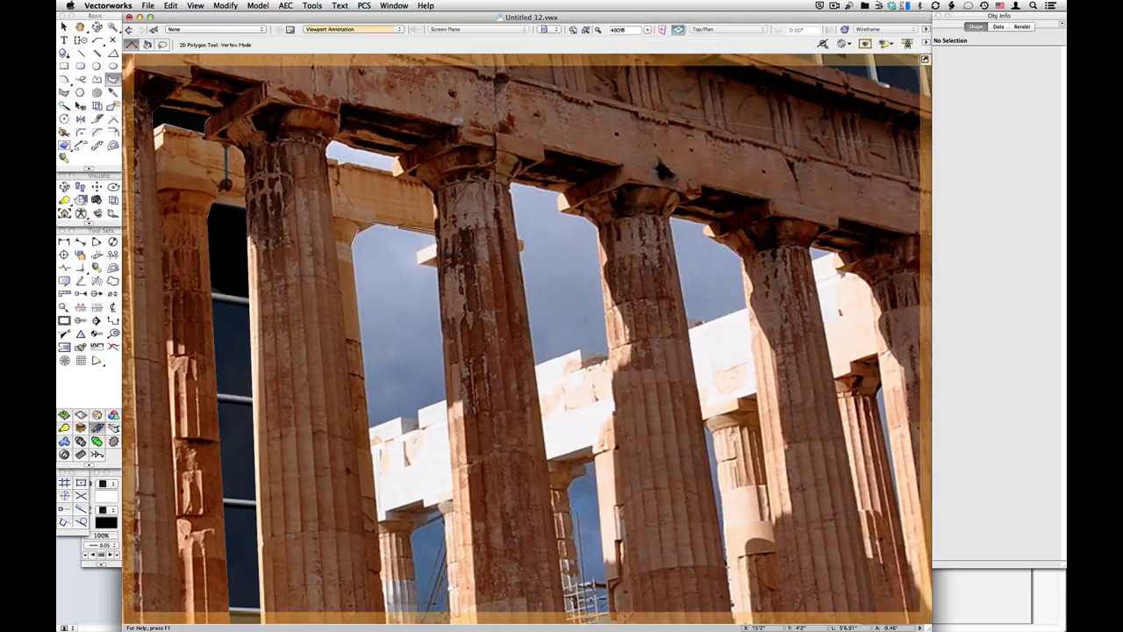
{"action": "left_click", "coordinate": [435, 237]}
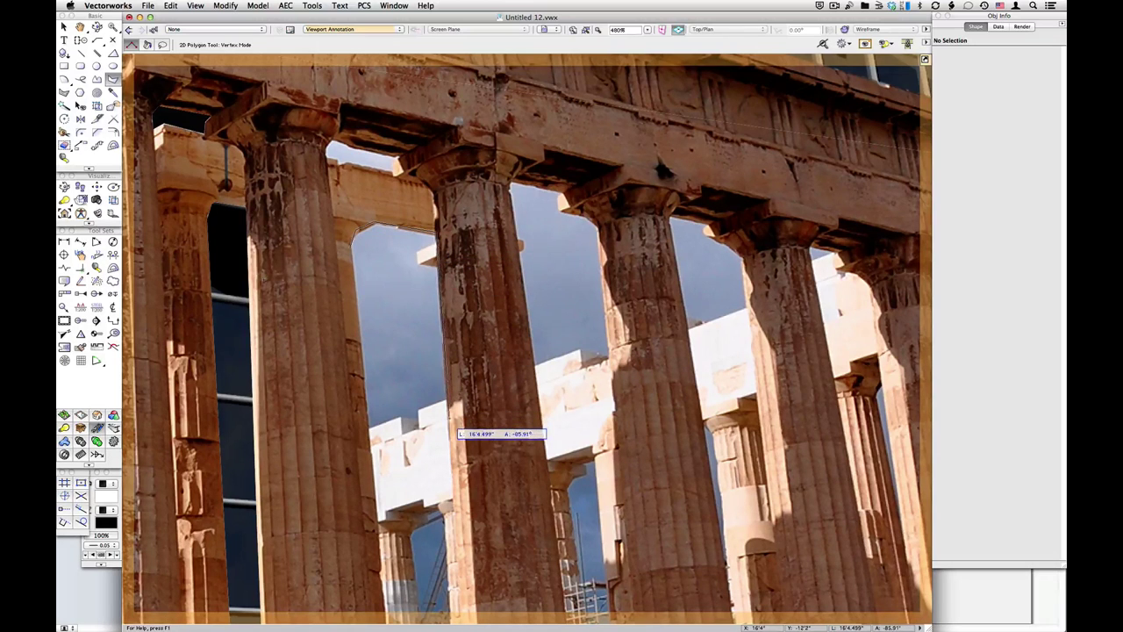
{"action": "scroll", "coordinate": [456, 430], "scroll_direction": "down", "scroll_amount": 5}
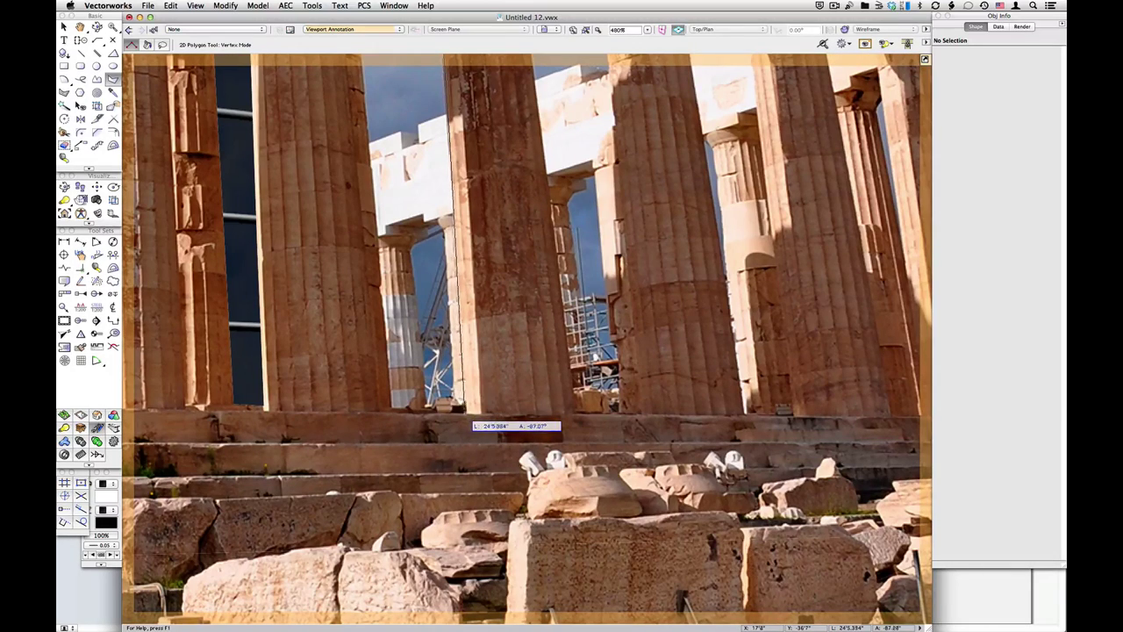
{"action": "scroll", "coordinate": [421, 386], "scroll_direction": "up", "scroll_amount": 5}
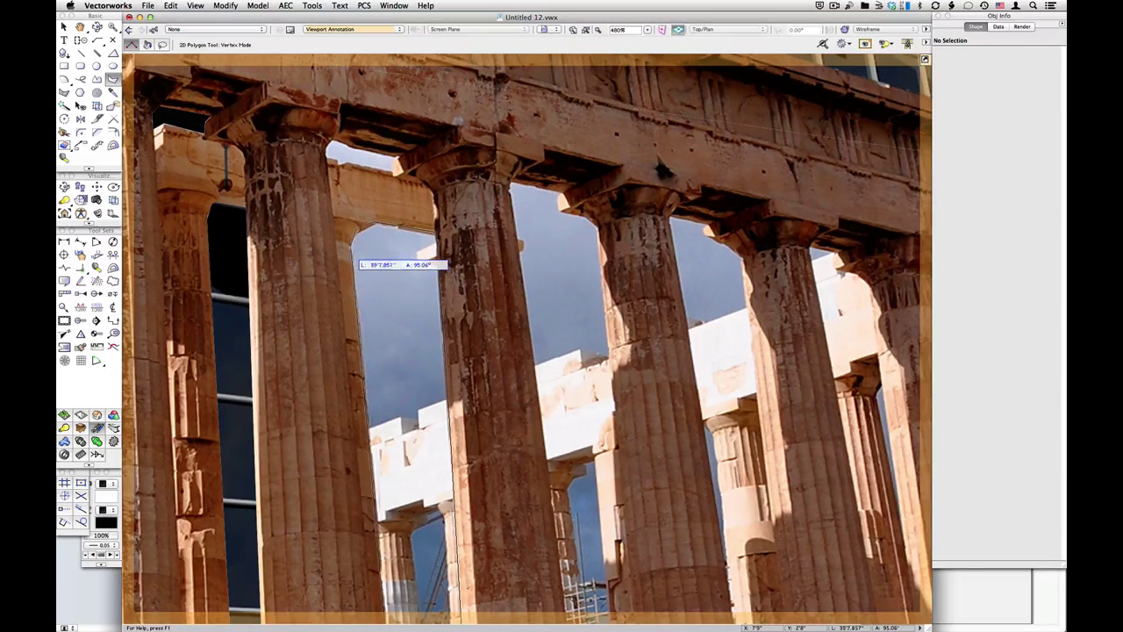
{"action": "left_click", "coordinate": [352, 227]}
{"action": "key", "text": "x"}
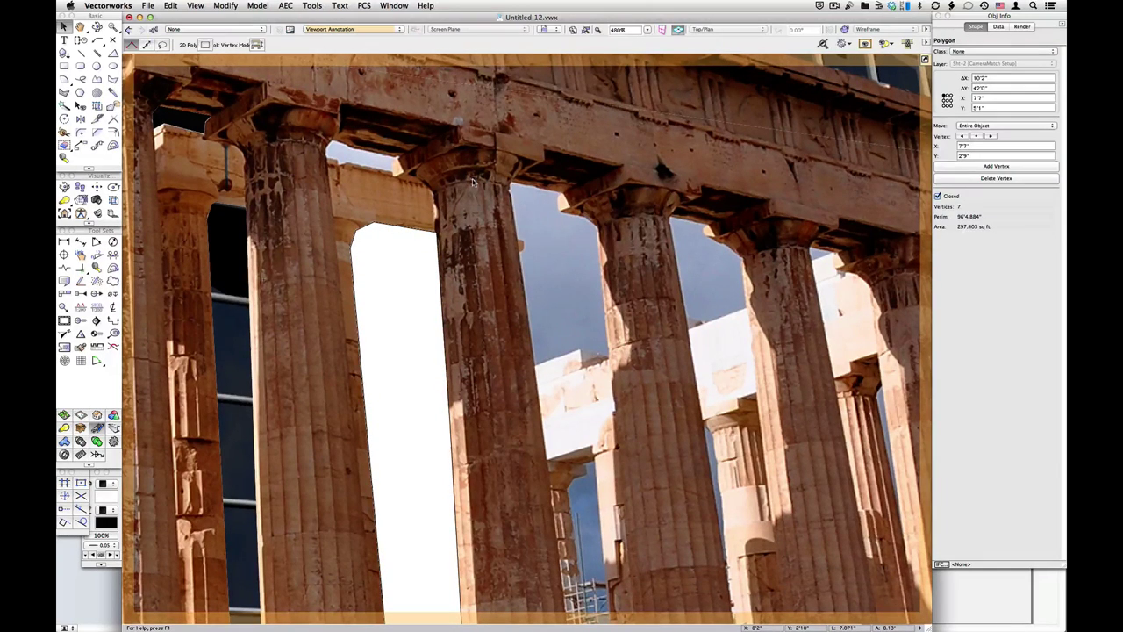
{"action": "left_click", "coordinate": [461, 277], "text": "shift"}
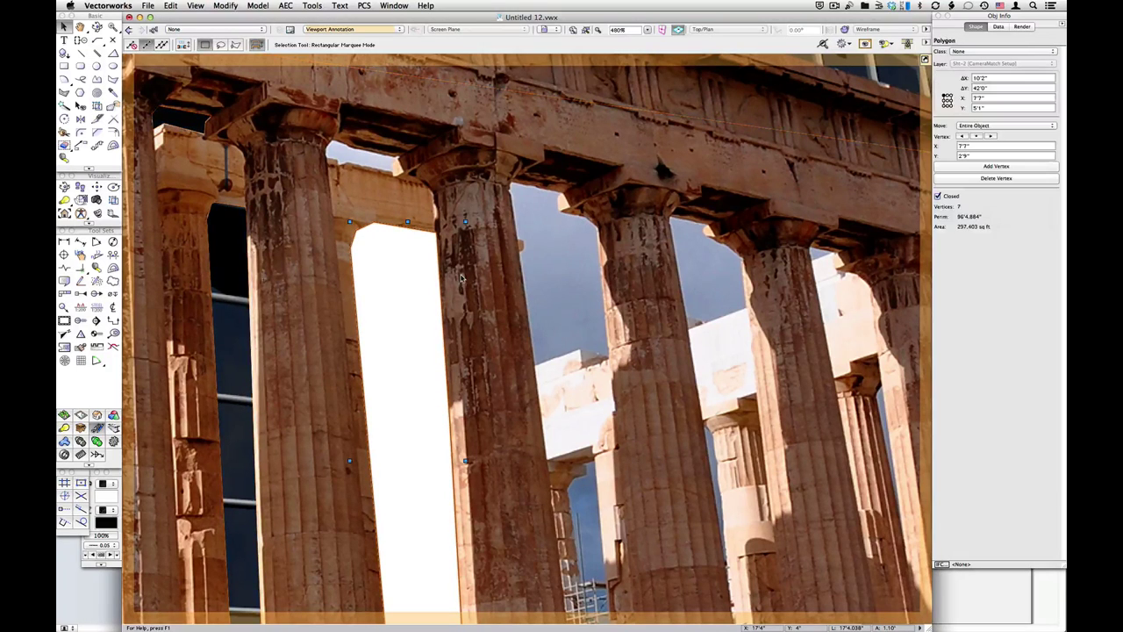
{"action": "key", "text": "Delete"}
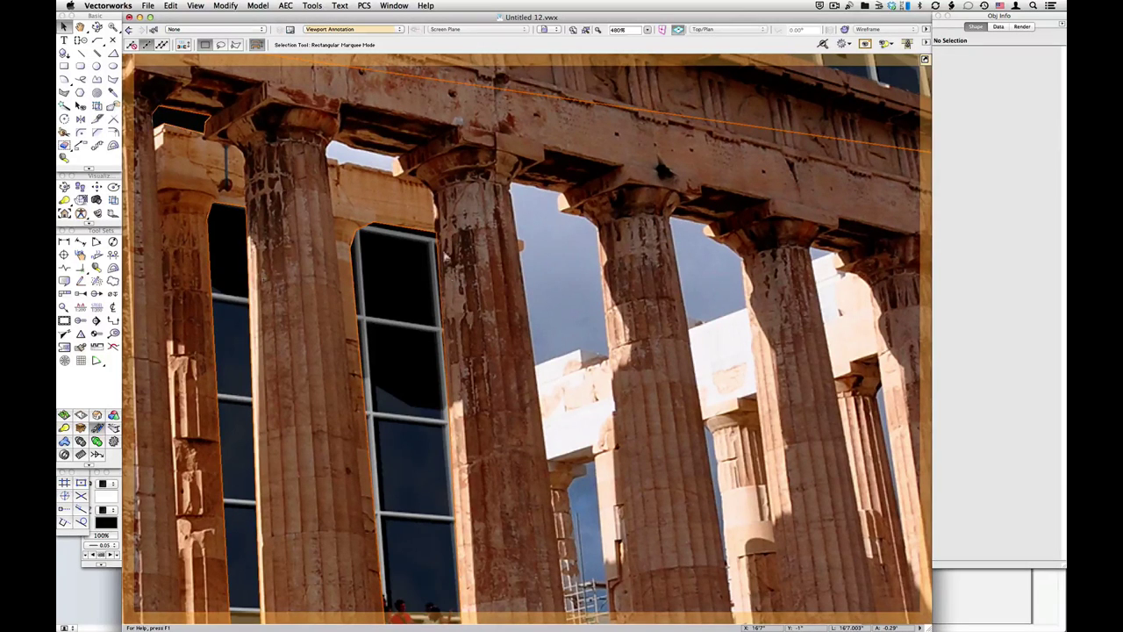
- Draw new outlines above the column and across the gap between the middle columns
{"action": "key", "text": "8"}
{"action": "left_click", "coordinate": [329, 156]}
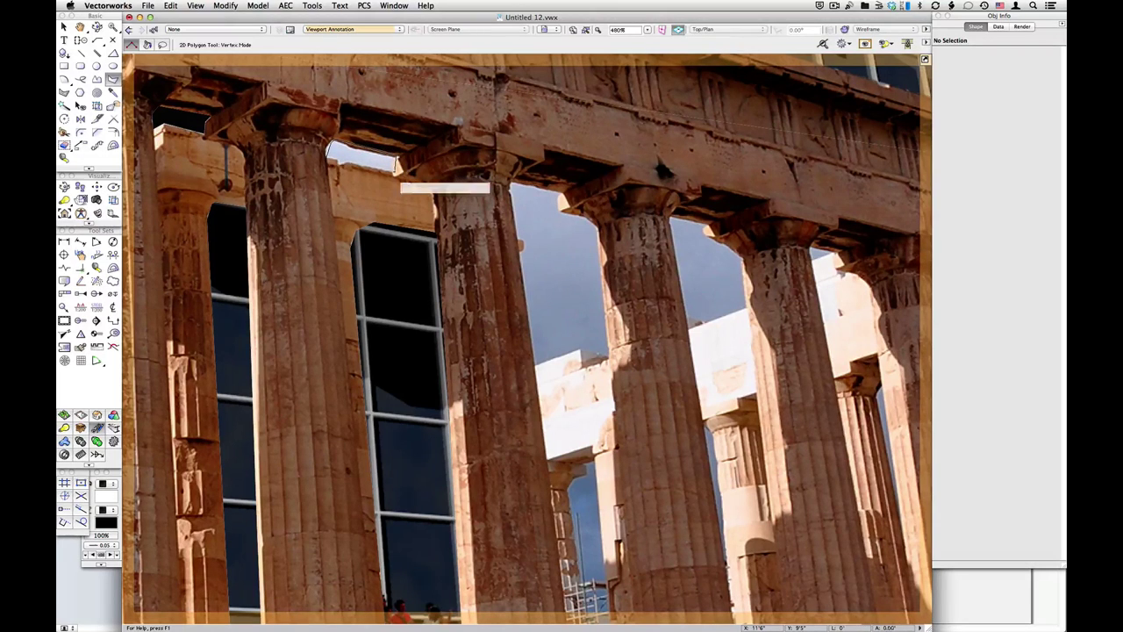
{"action": "key", "text": "Return"}
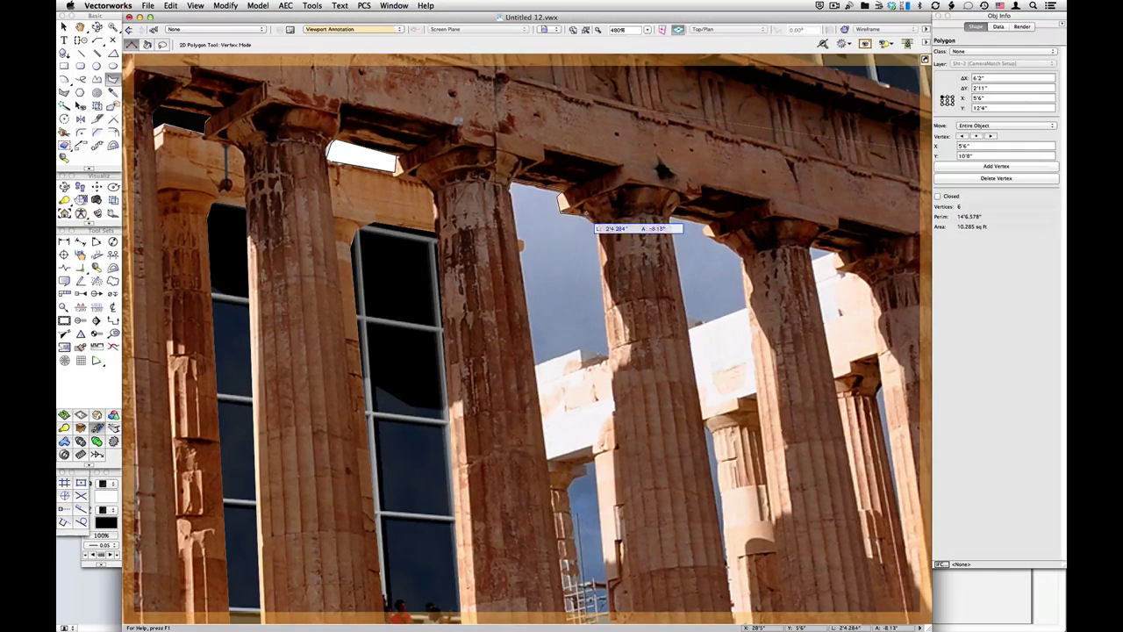
{"action": "left_click", "coordinate": [595, 226]}
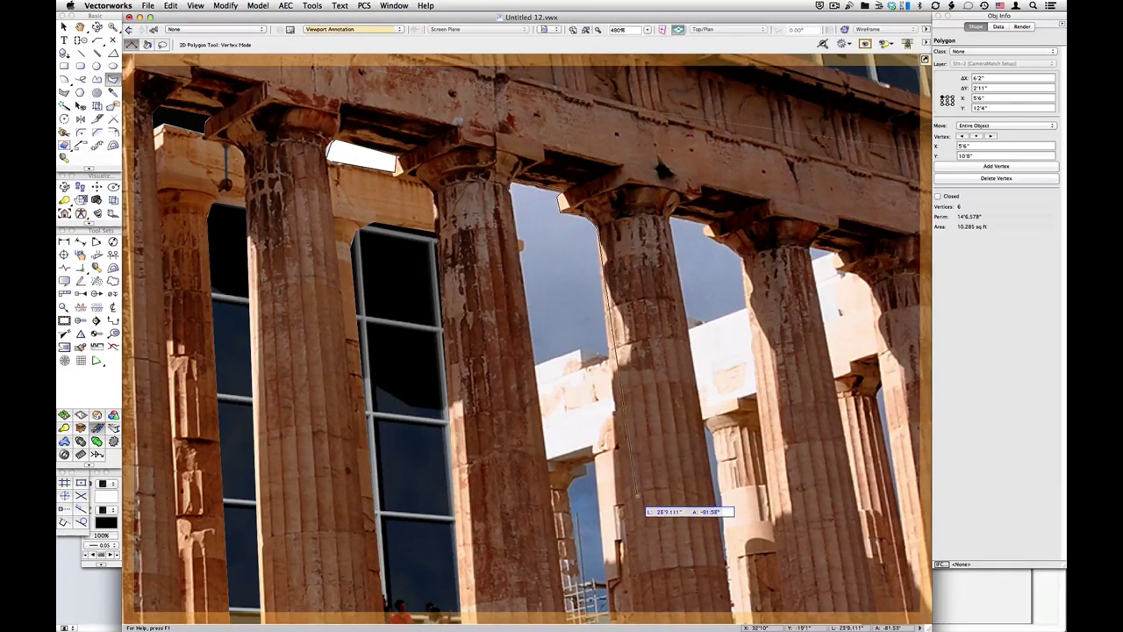
{"action": "scroll", "coordinate": [639, 508], "scroll_direction": "down", "scroll_amount": 5}
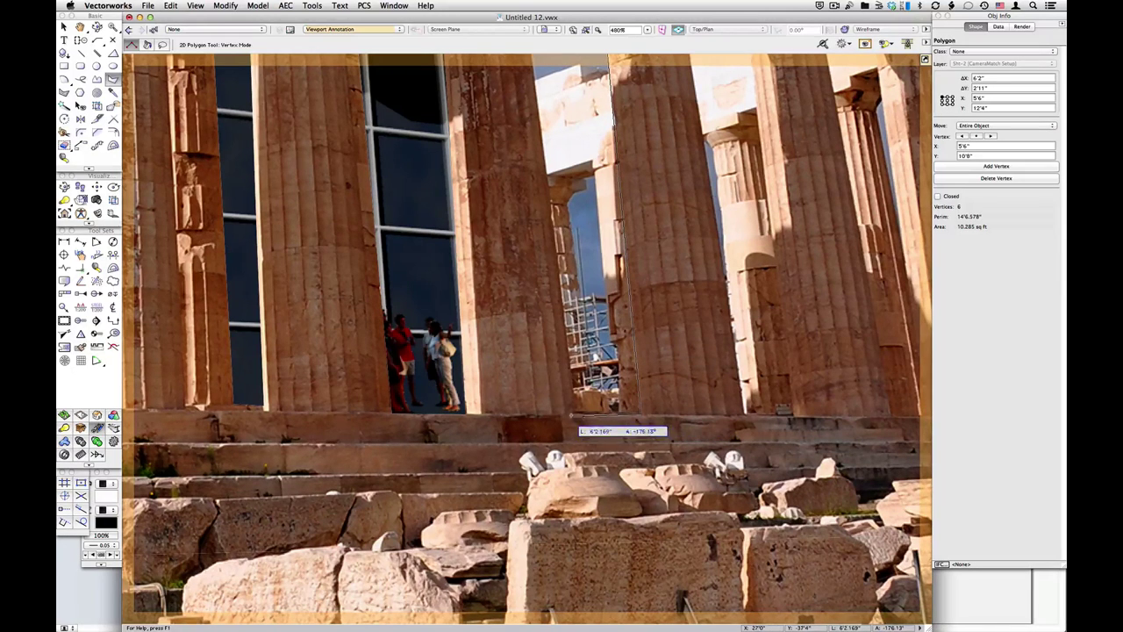
{"action": "left_click", "coordinate": [575, 412]}
{"action": "scroll", "coordinate": [575, 413], "scroll_direction": "up", "scroll_amount": 4}
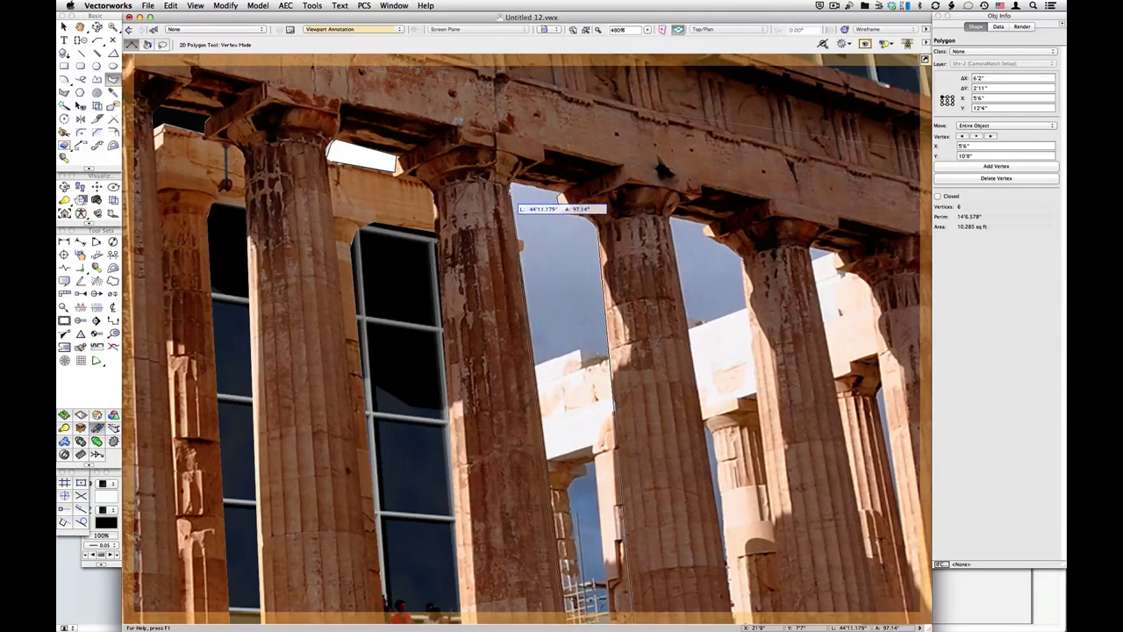
{"action": "key", "text": "Return"}
- Combine the two new outlines into the Camera Match Mask and select the mask
{"action": "key", "text": "x"}
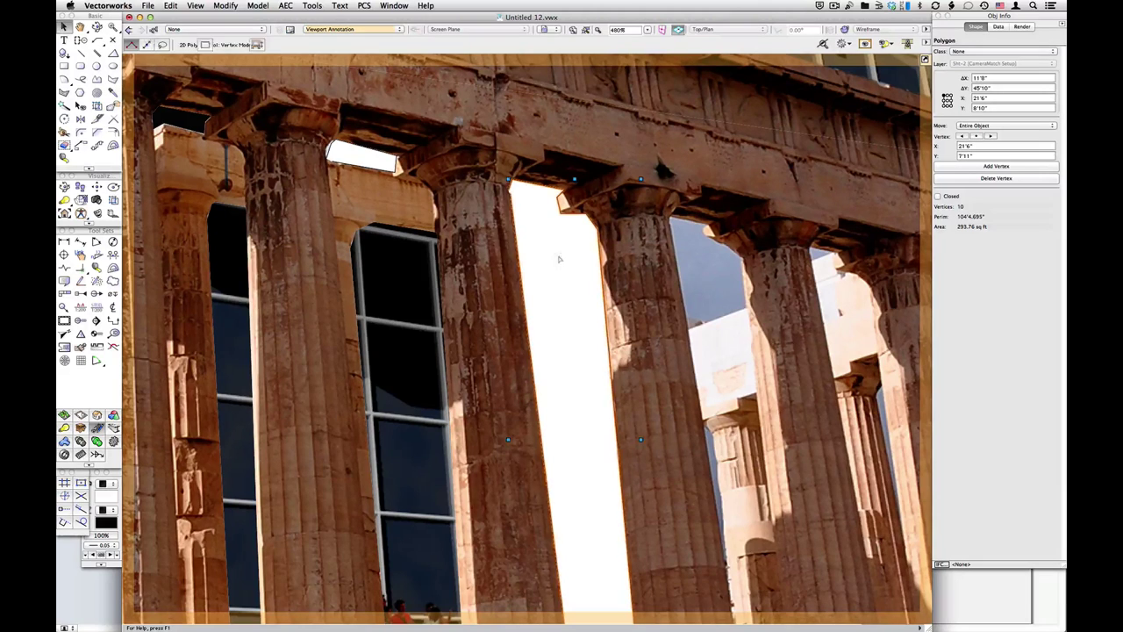
{"action": "key", "text": "super+a"}
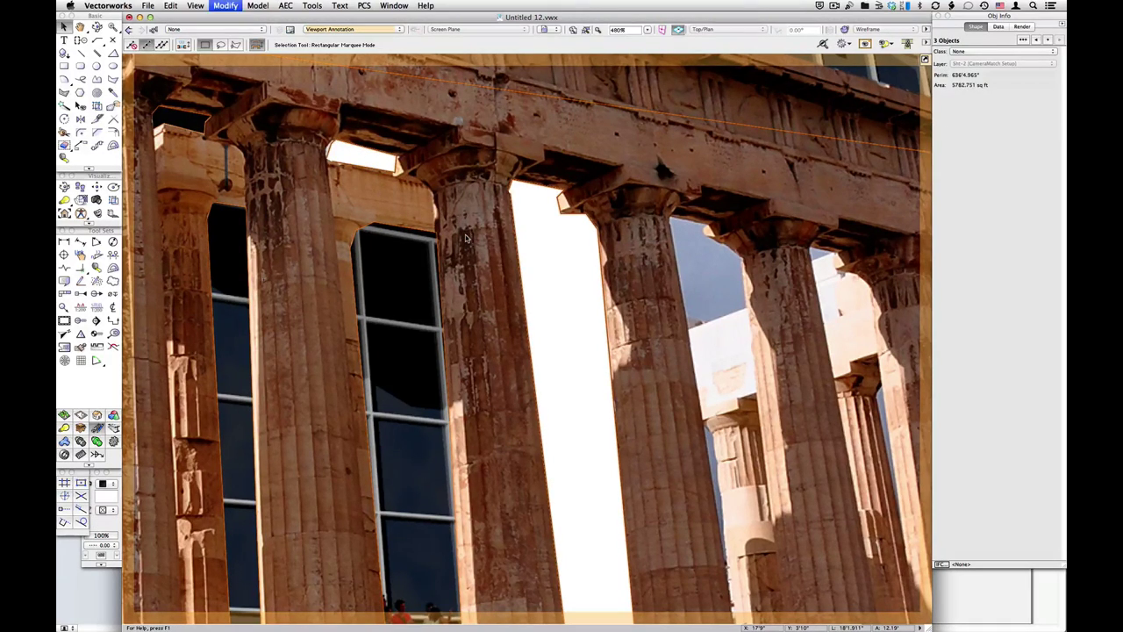
{"action": "left_click", "coordinate": [468, 237], "text": "shift"}
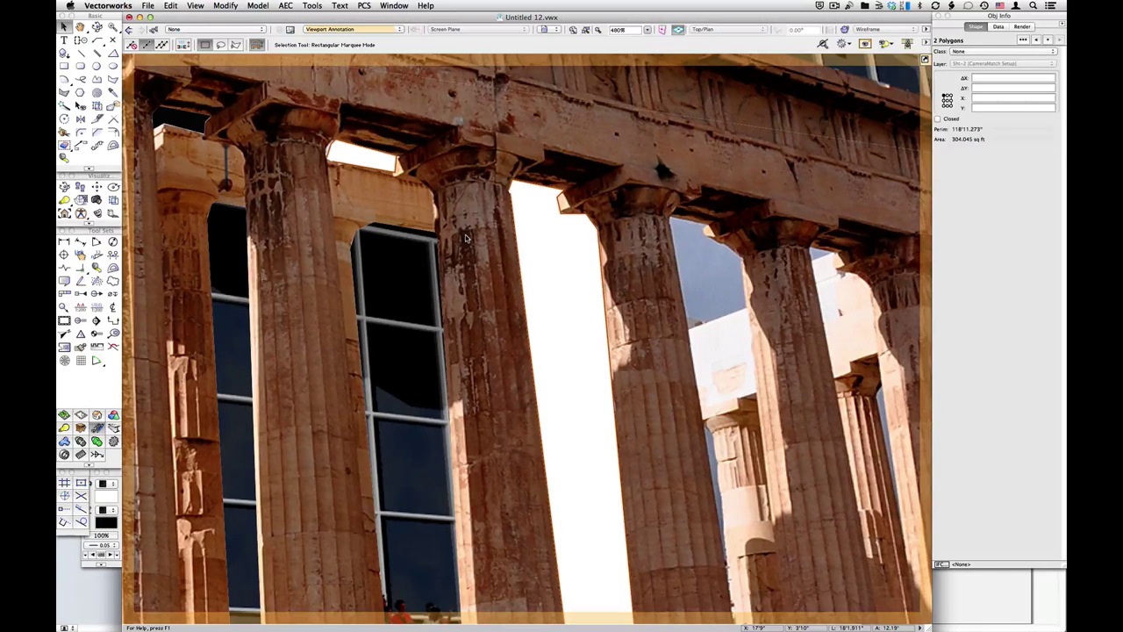
{"action": "key", "text": "Delete"}
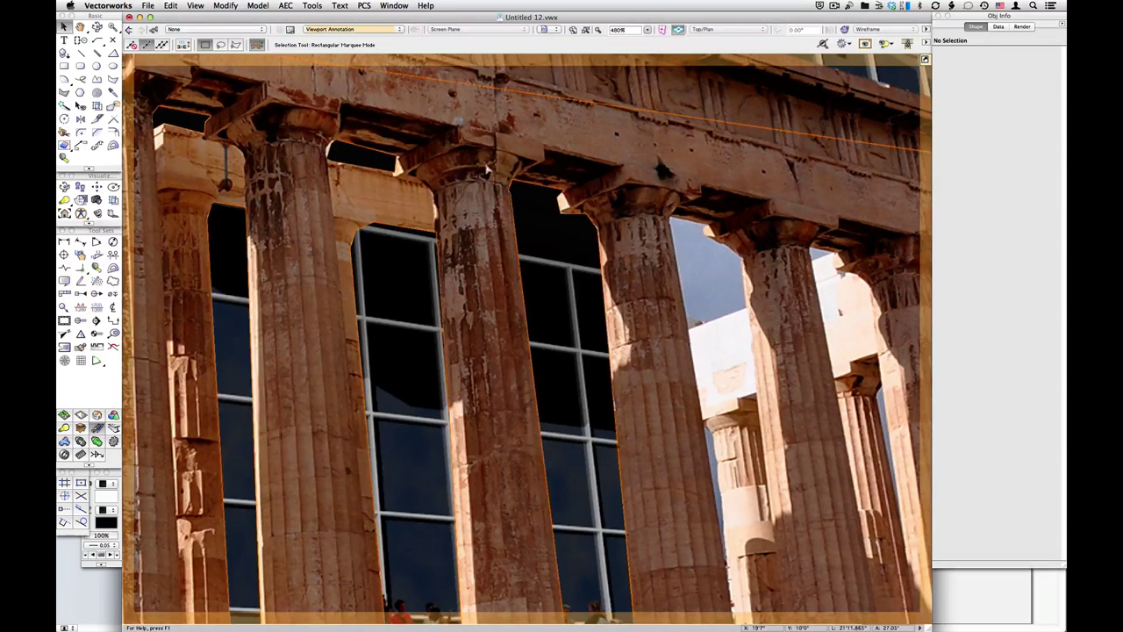
{"action": "left_click", "coordinate": [839, 155]}
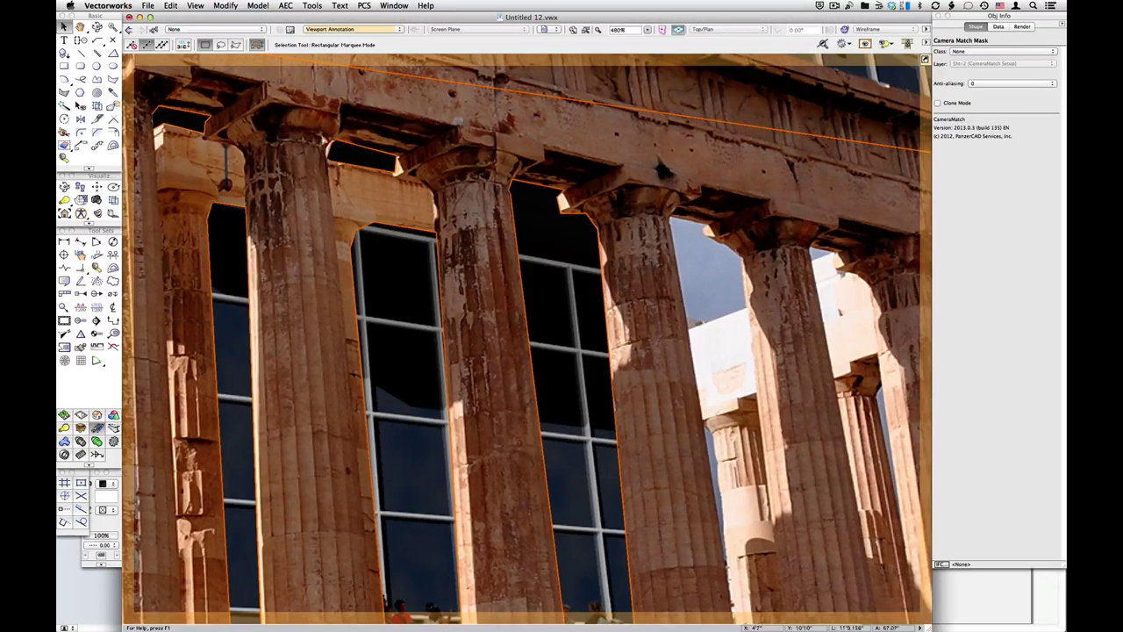
- Select the Camera Match Mask, set its Anti-aliasing to 2, and deselect to check its edges
{"action": "scroll", "coordinate": [321, 139], "scroll_direction": "up", "scroll_amount": 2}
{"action": "left_click", "coordinate": [397, 160]}
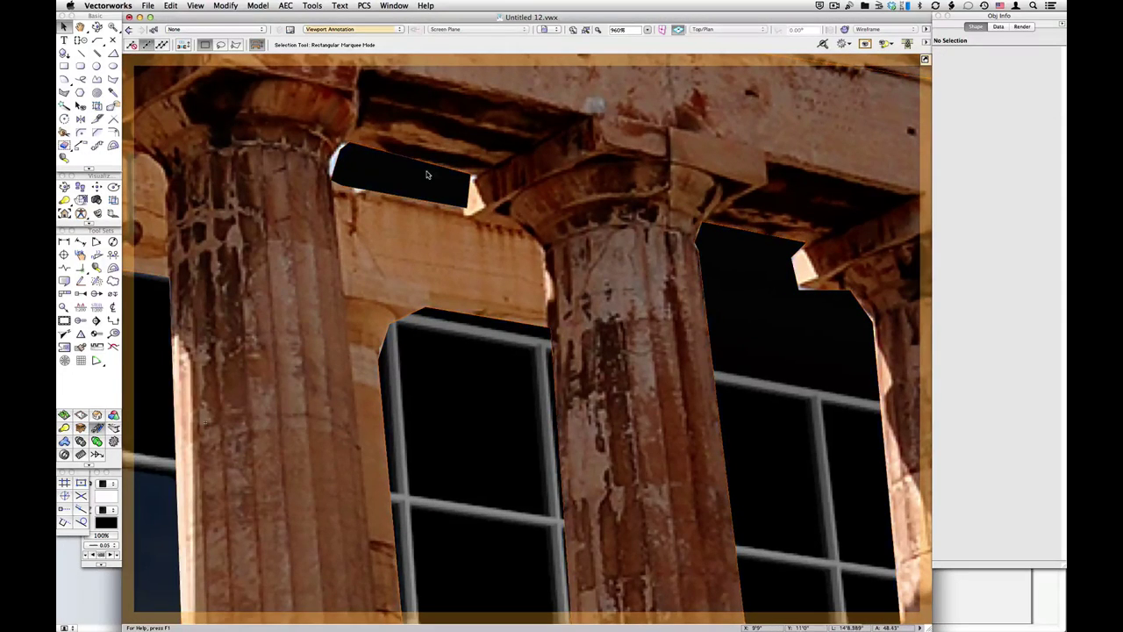
{"action": "left_click", "coordinate": [645, 149]}
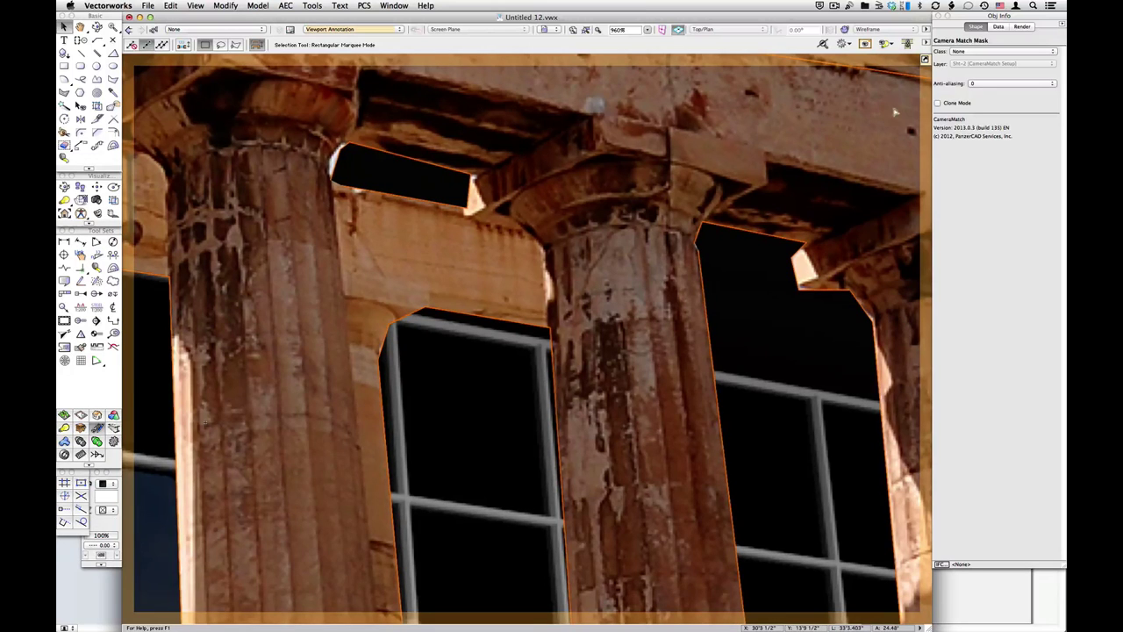
{"action": "left_click", "coordinate": [985, 86]}
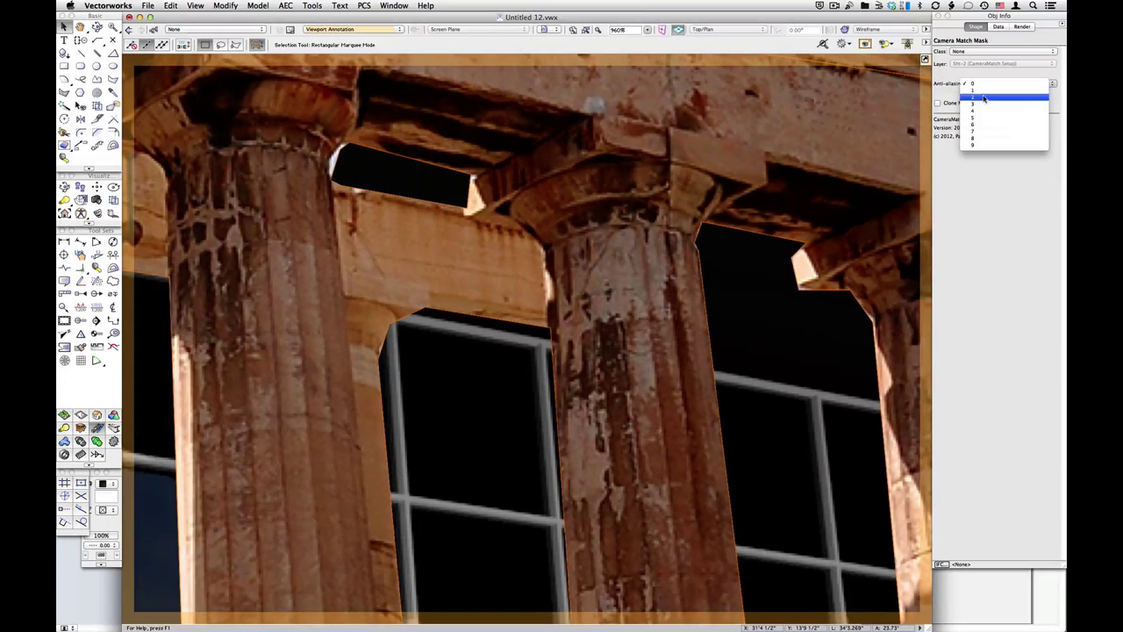
{"action": "left_click", "coordinate": [984, 98]}
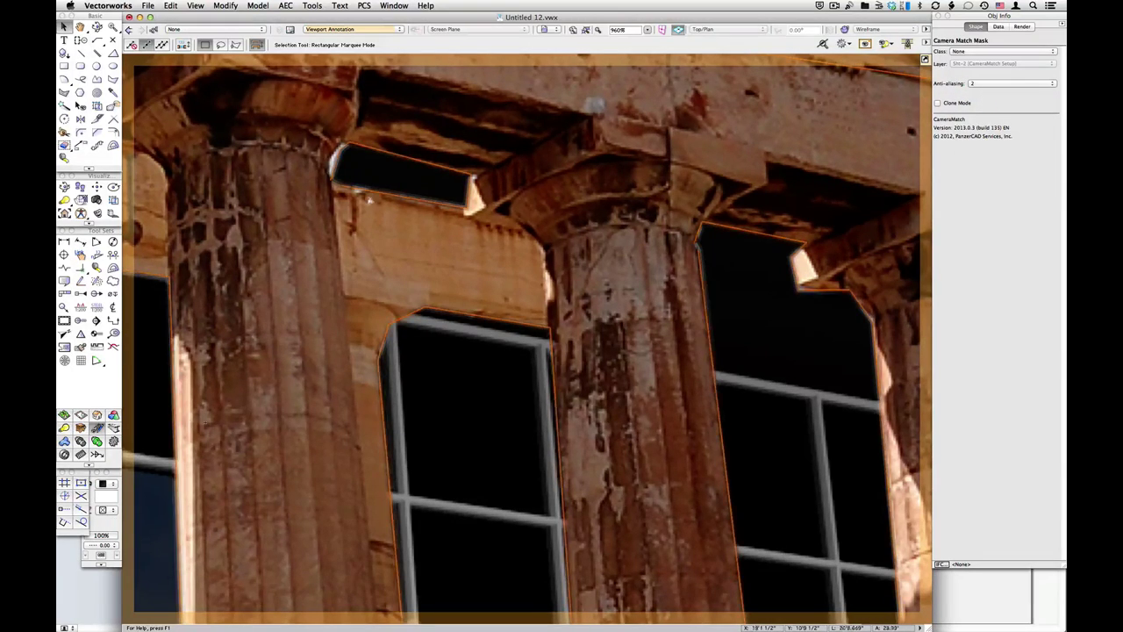
{"action": "left_click", "coordinate": [404, 175]}
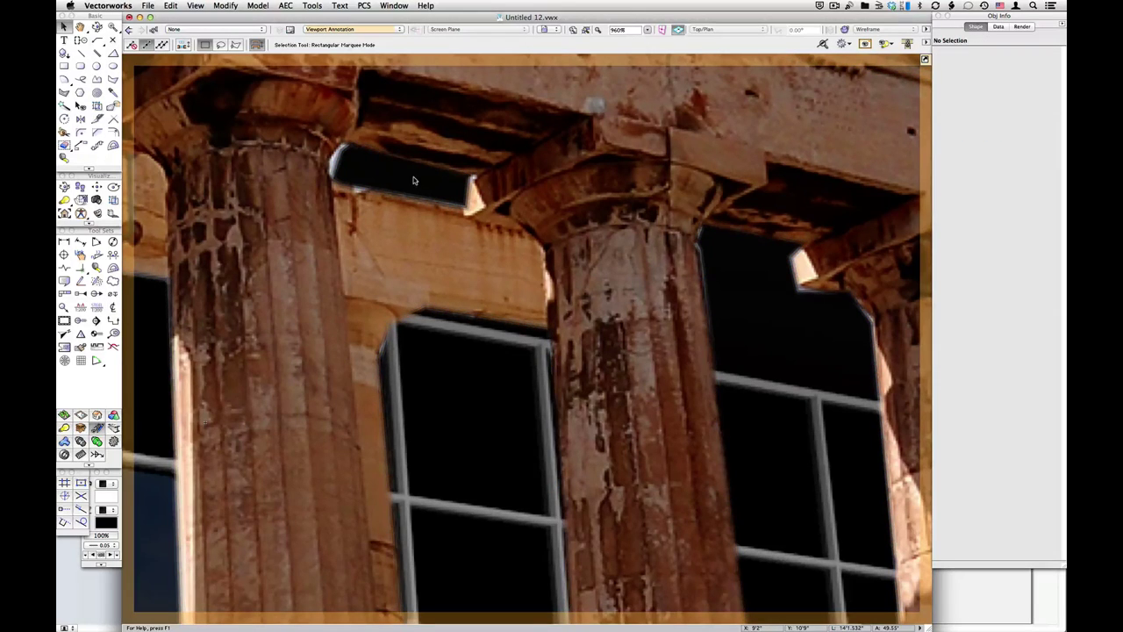
{"action": "scroll", "coordinate": [425, 178], "scroll_direction": "down", "scroll_amount": 5}
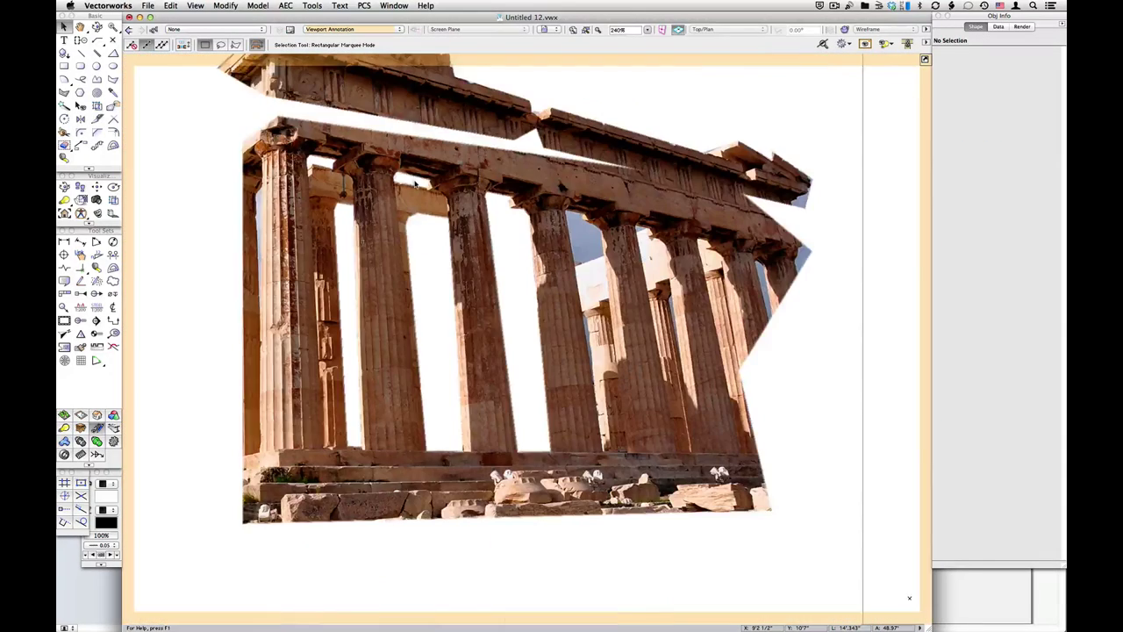
{"action": "scroll", "coordinate": [787, 458], "scroll_direction": "down", "scroll_amount": 2}
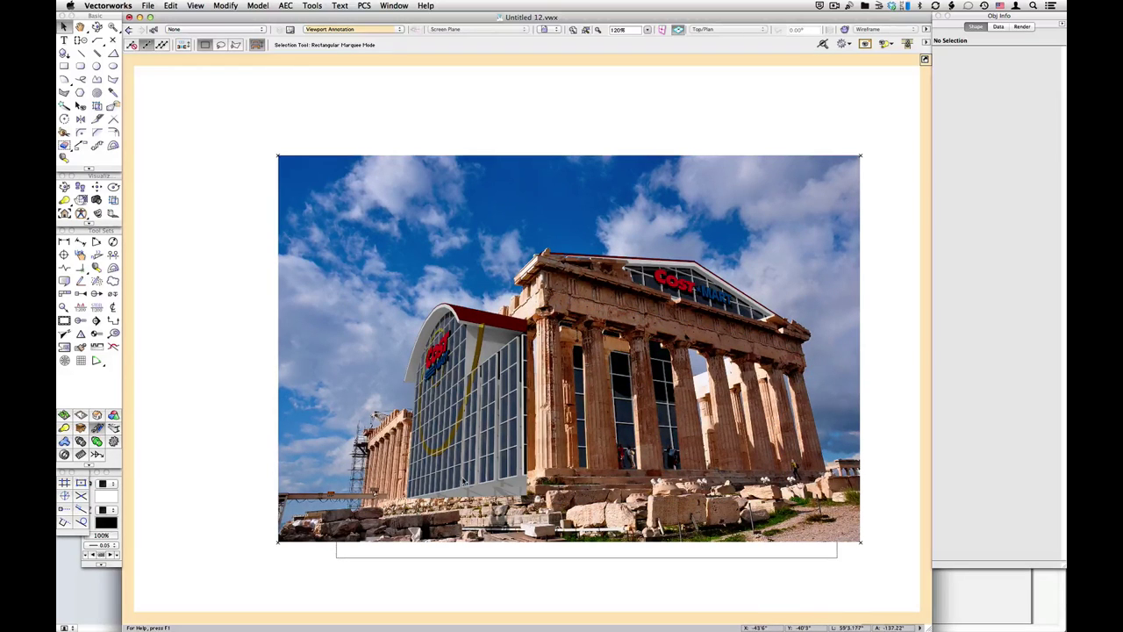
{"action": "scroll", "coordinate": [346, 483], "scroll_direction": "up", "scroll_amount": 2}
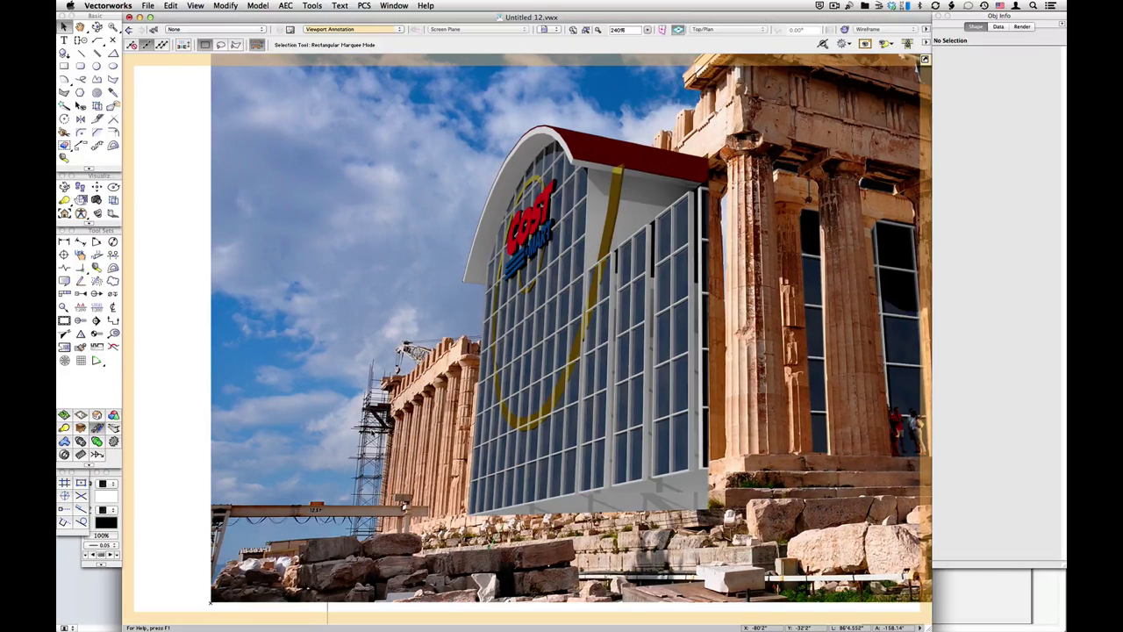
{"action": "scroll", "coordinate": [371, 431], "scroll_direction": "up", "scroll_amount": 2}
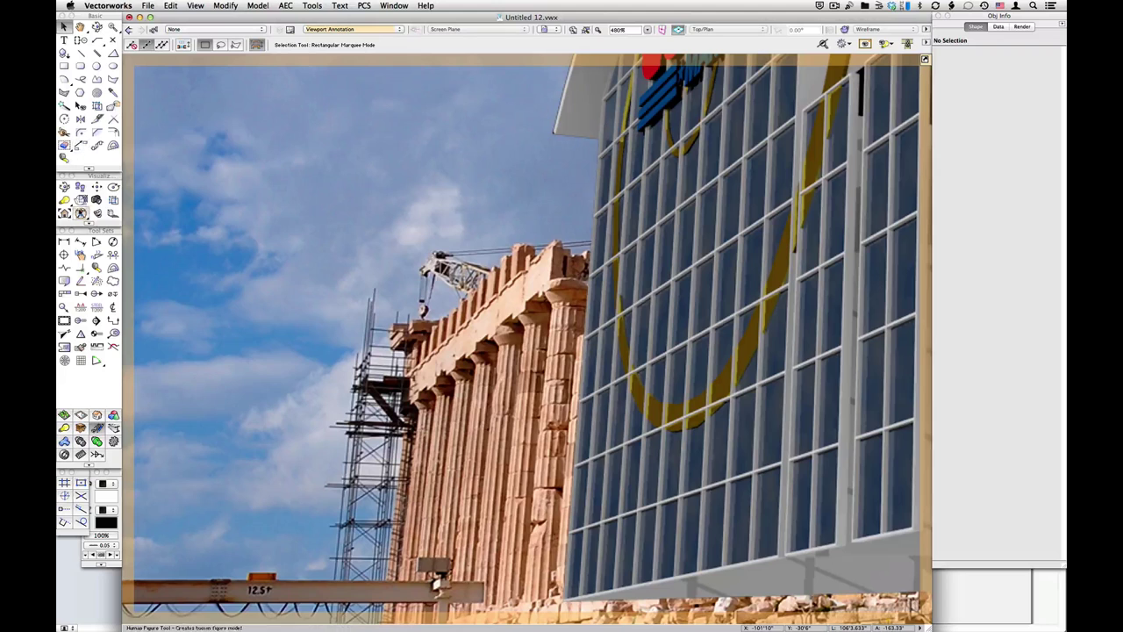
- Draw a small Camera Match mask near the crane and stretch its corner upward
{"action": "left_click", "coordinate": [98, 214]}
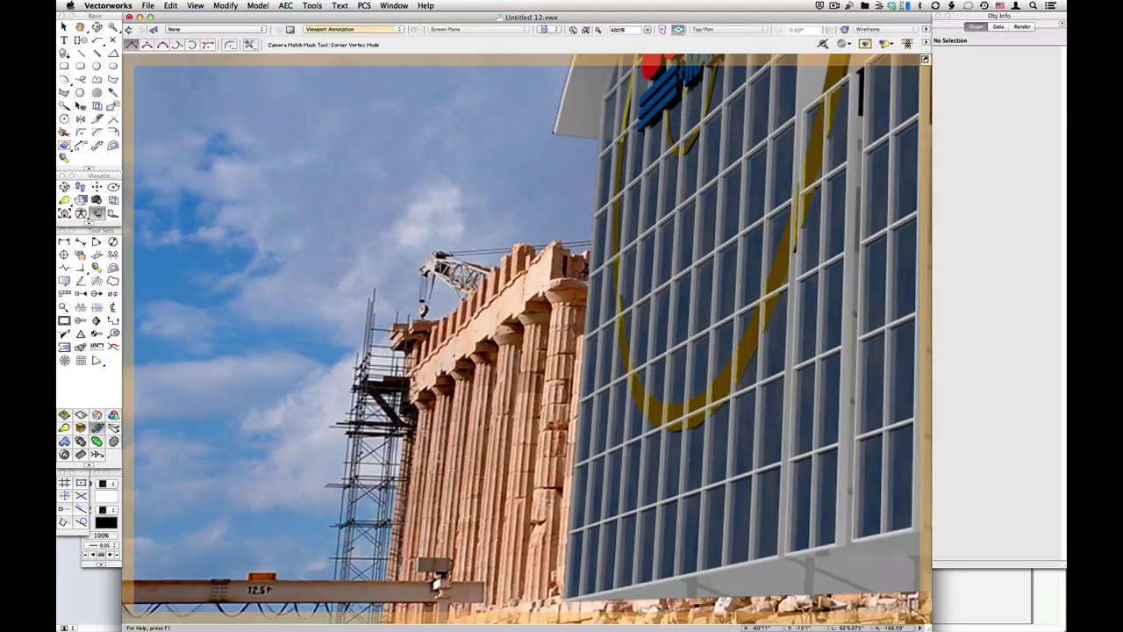
{"action": "left_click", "coordinate": [590, 262]}
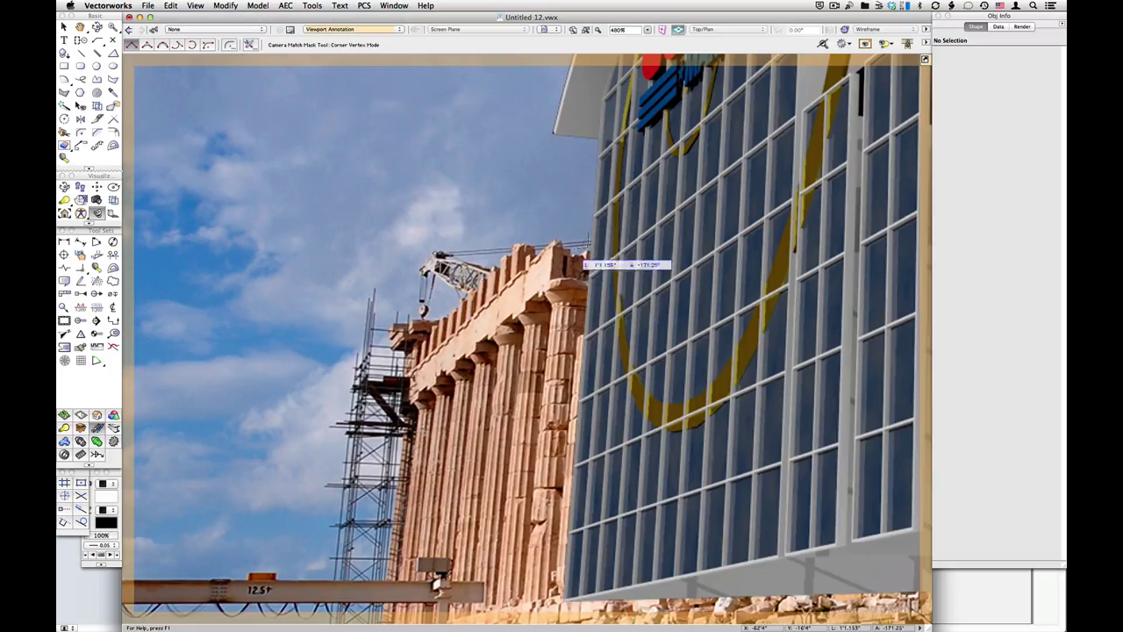
{"action": "double_click", "coordinate": [560, 233]}
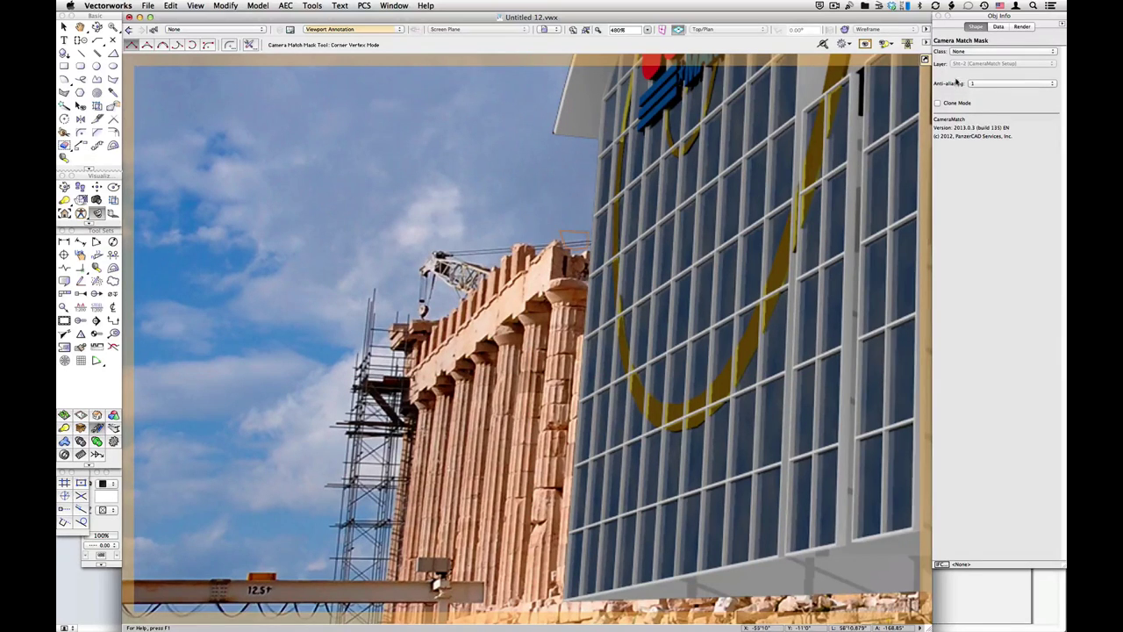
{"action": "key", "text": "x"}
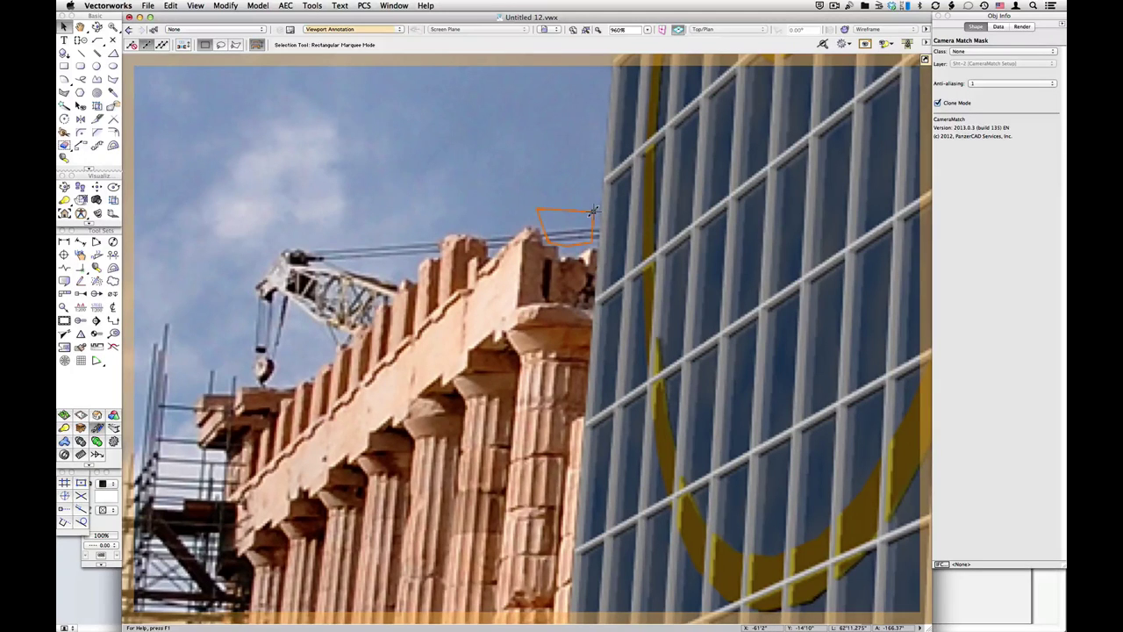
{"action": "left_click_drag", "start_coordinate": [595, 211], "coordinate": [585, 175]}
- Adjust the small mask's corners to fit the building edge, then deselect it
{"action": "double_click", "coordinate": [593, 236]}
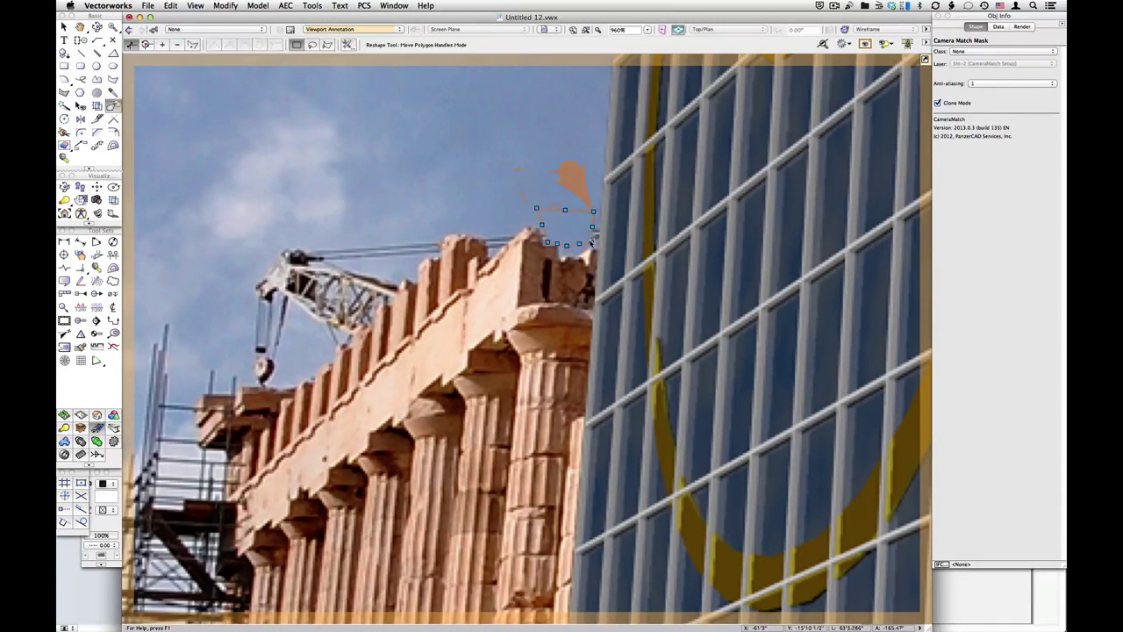
{"action": "left_click_drag", "start_coordinate": [594, 238], "coordinate": [596, 243]}
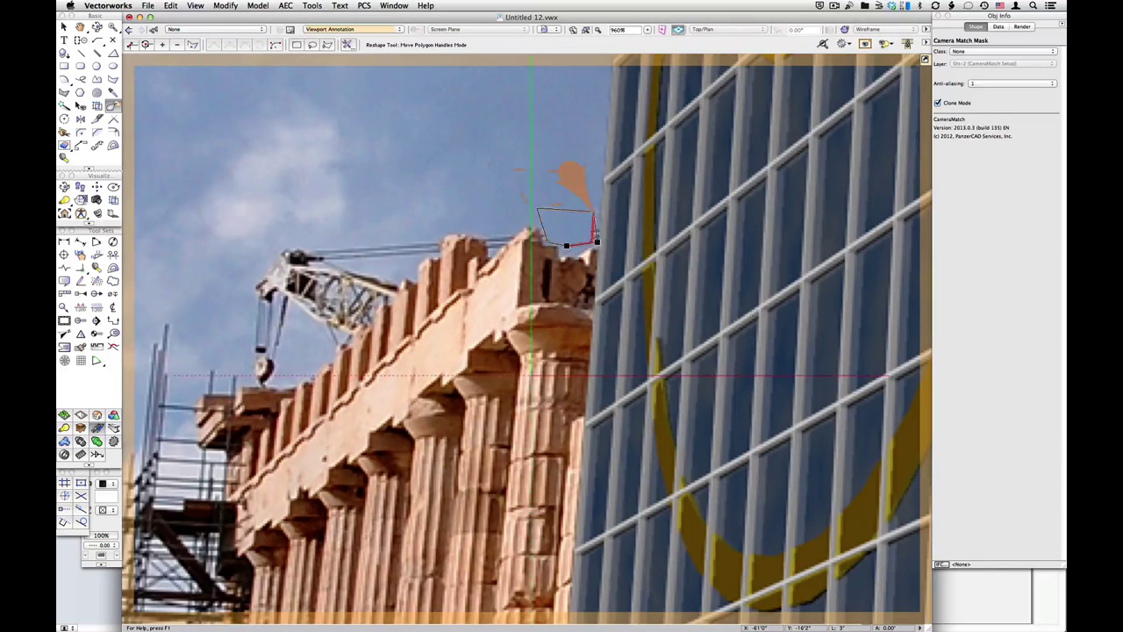
{"action": "left_click_drag", "start_coordinate": [595, 210], "coordinate": [598, 212]}
{"action": "key", "text": "x"}
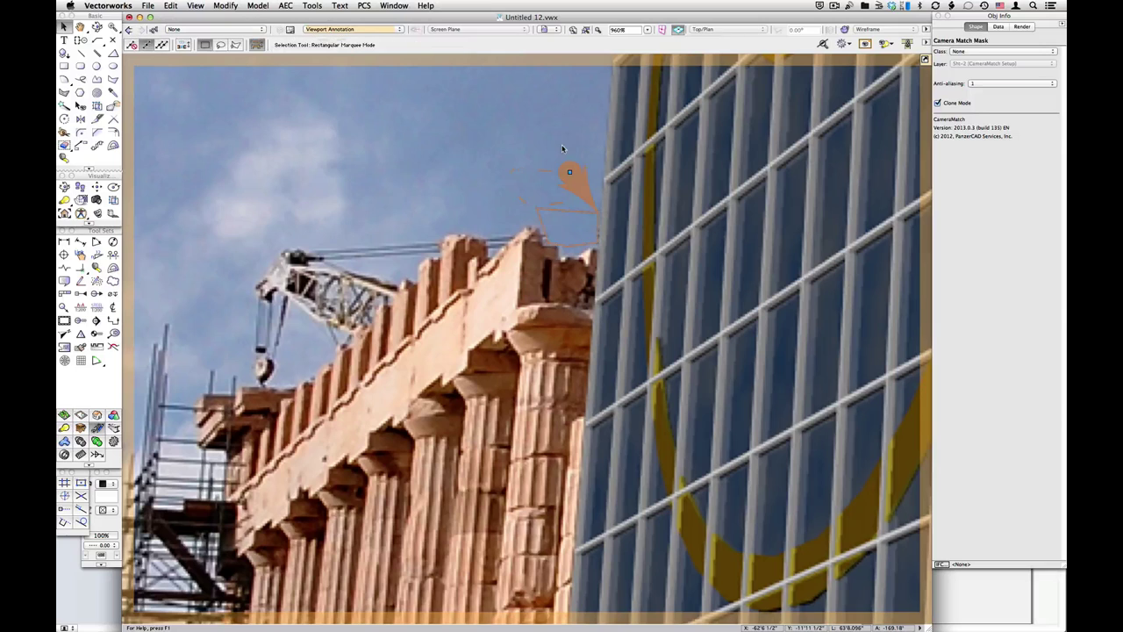
{"action": "left_click", "coordinate": [590, 201]}
- Change the small mask's Anti-aliasing level in Object Info and deselect it
{"action": "left_click", "coordinate": [582, 217]}
{"action": "left_click", "coordinate": [984, 83]}
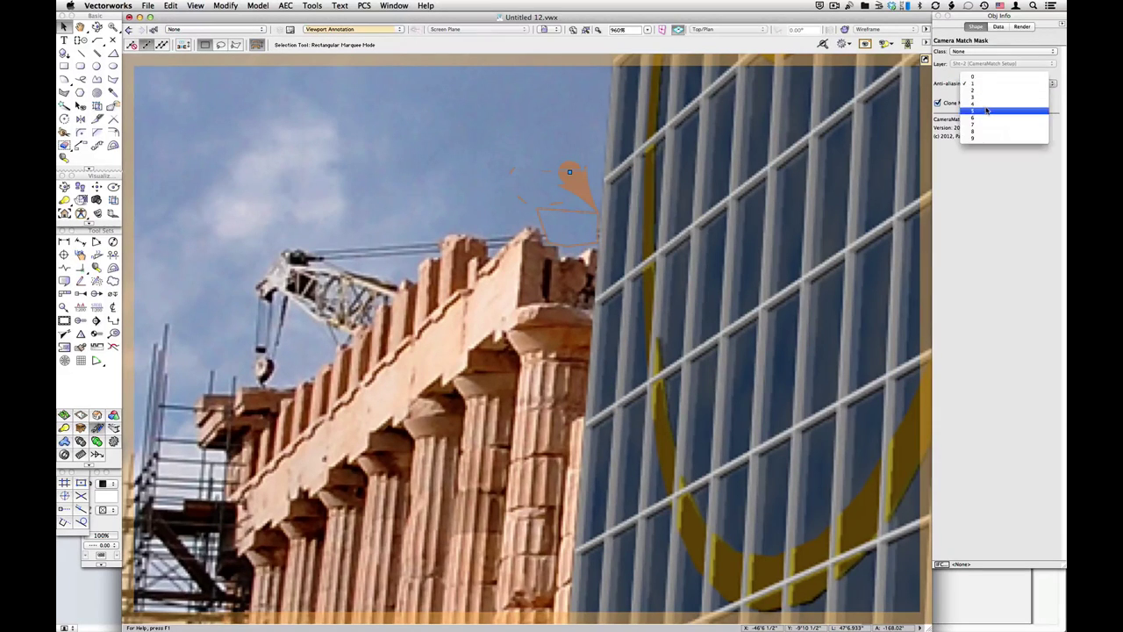
{"action": "left_click", "coordinate": [987, 104]}
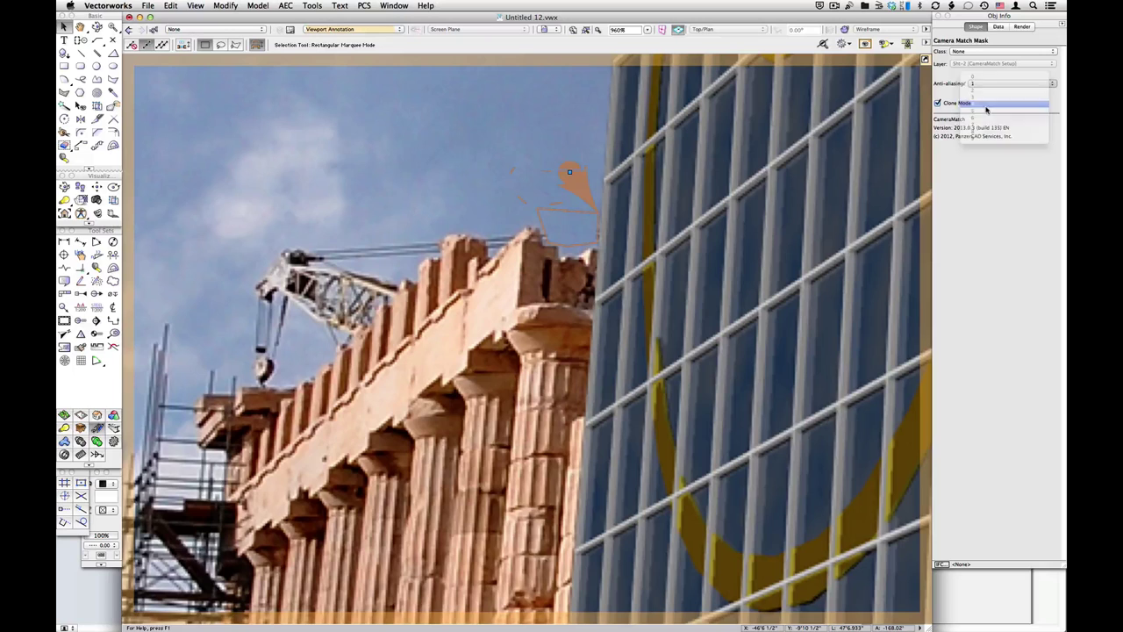
{"action": "left_click", "coordinate": [486, 133]}
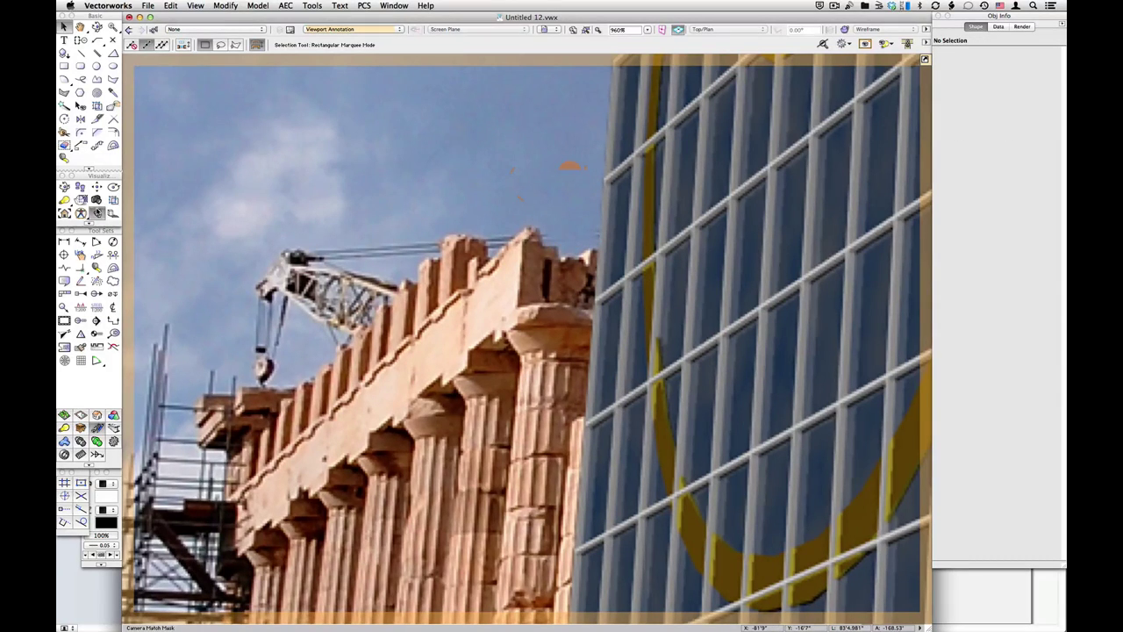
{"action": "left_click", "coordinate": [98, 213]}
- Outline a closed mask around the sky and crane above the Parthenon roofline
{"action": "left_click", "coordinate": [440, 231]}
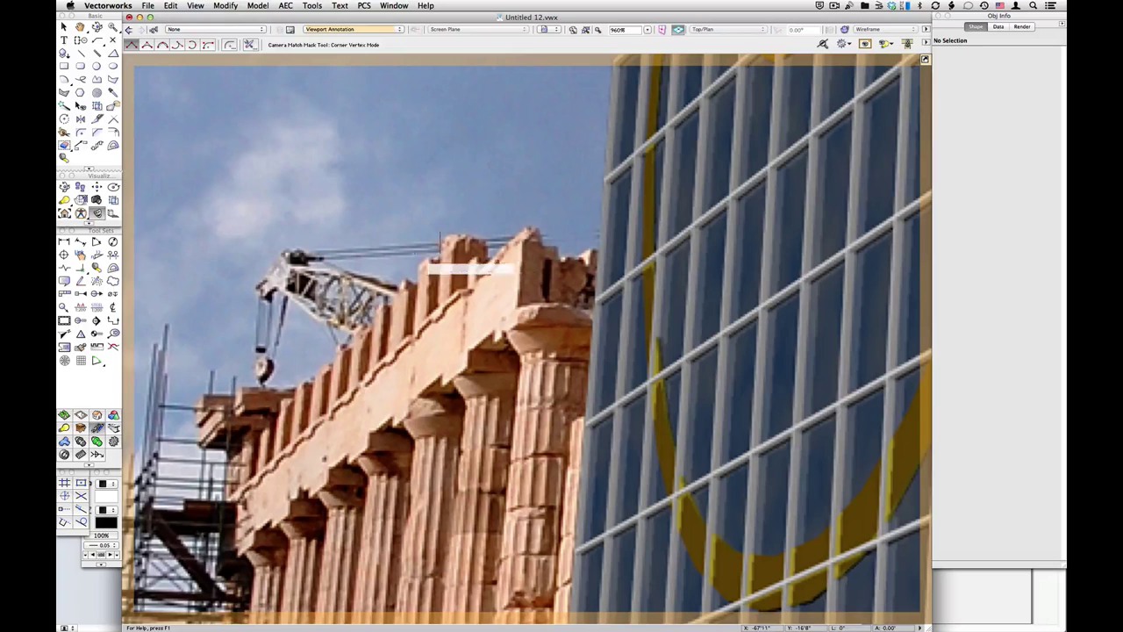
{"action": "left_click", "coordinate": [414, 269]}
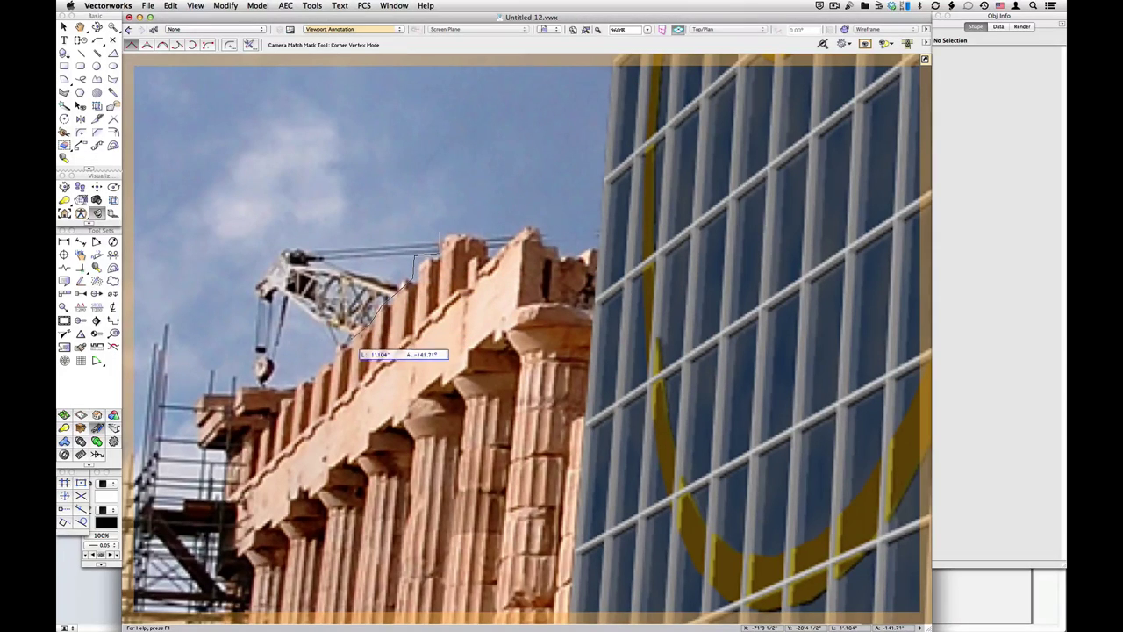
{"action": "left_click", "coordinate": [329, 355]}
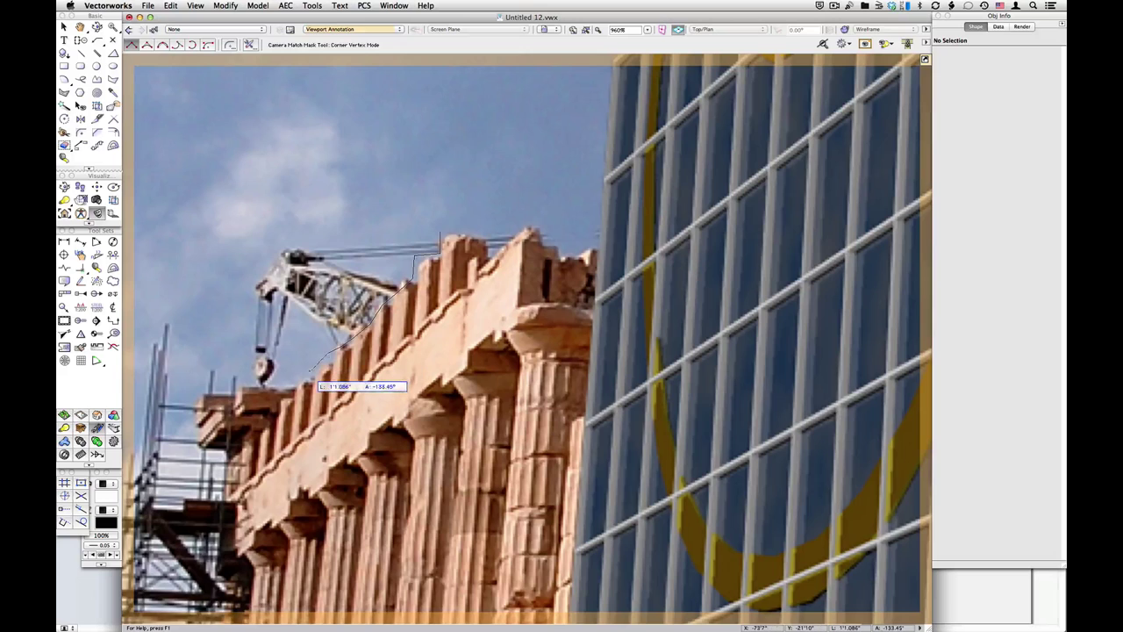
{"action": "left_click", "coordinate": [292, 387]}
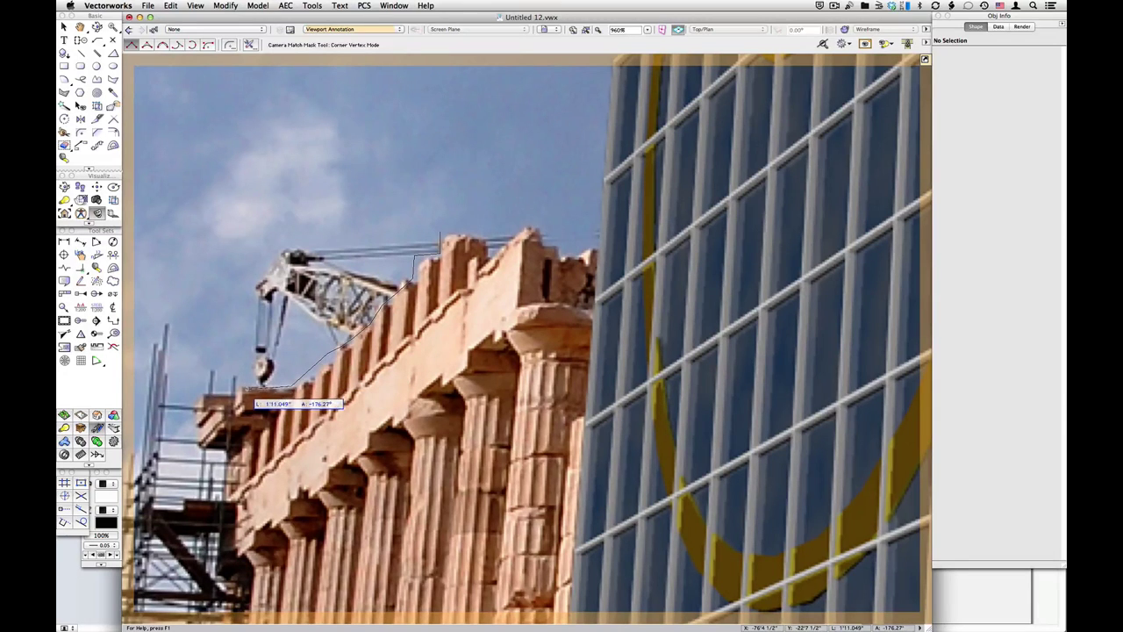
{"action": "left_click", "coordinate": [244, 387]}
{"action": "left_click", "coordinate": [236, 229]}
{"action": "left_click", "coordinate": [400, 211]}
{"action": "left_click", "coordinate": [439, 235]}
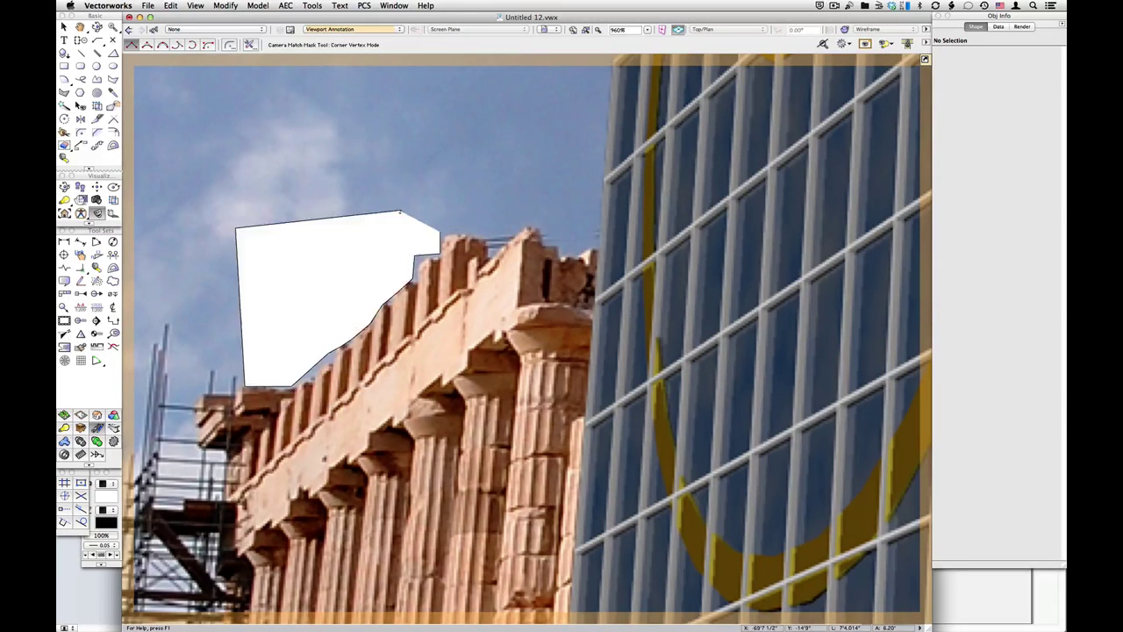
{"action": "key", "text": "x"}
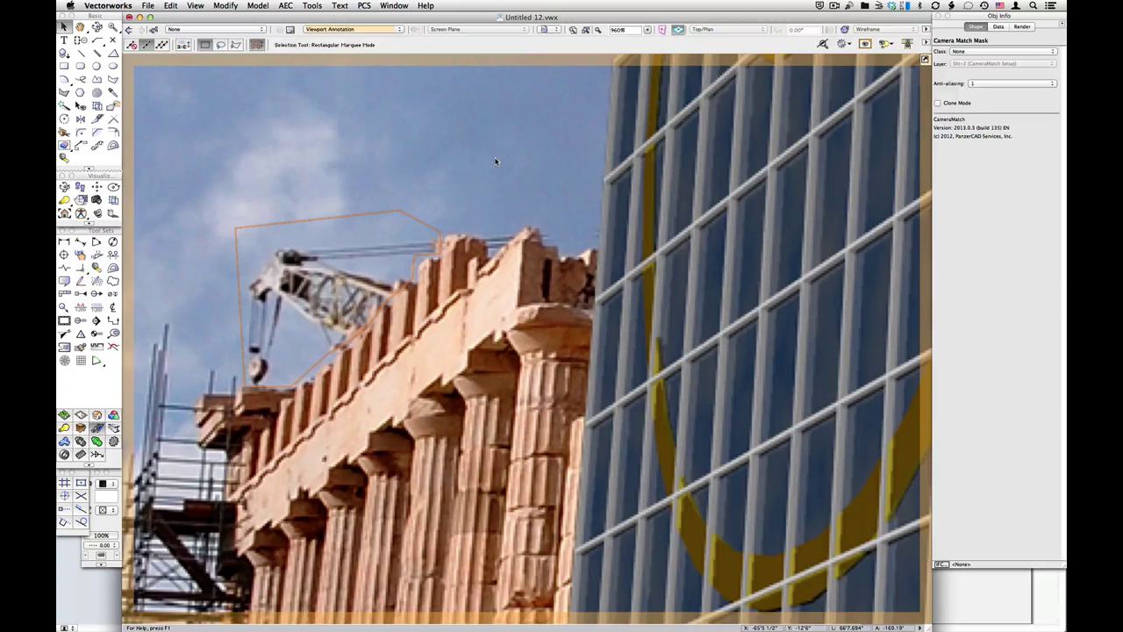
{"action": "scroll", "coordinate": [567, 151], "scroll_direction": "down", "scroll_amount": 2}
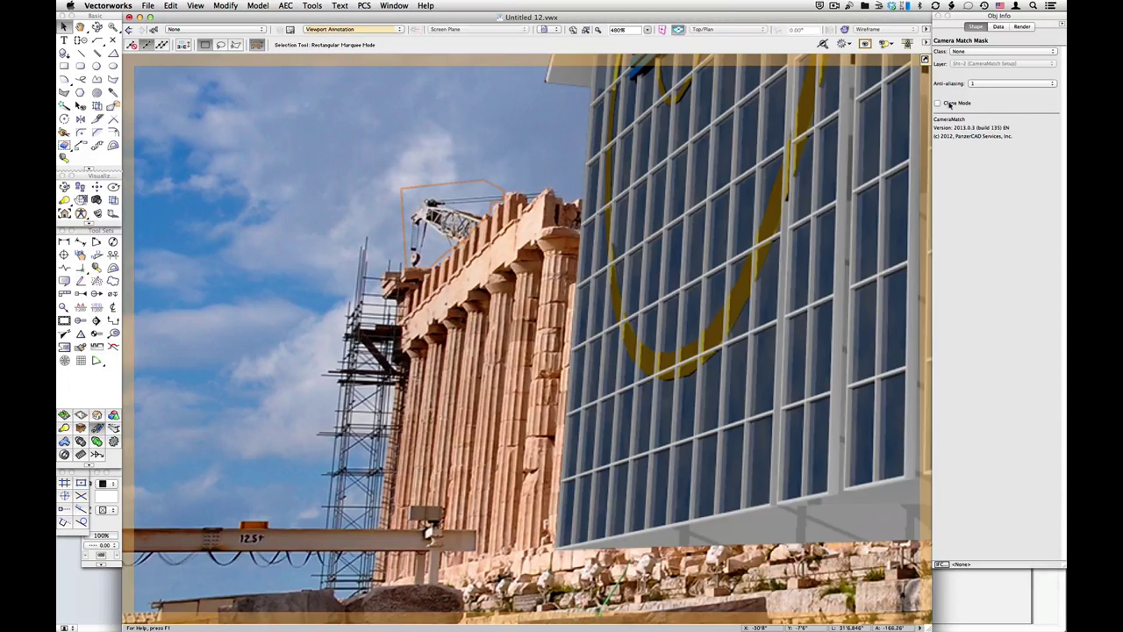
- Turn on Clone Mode for the crane mask, drag its corners over the crane, and set anti-aliasing to 6
{"action": "left_click", "coordinate": [937, 103]}
{"action": "mouse_move", "coordinate": [504, 187]}
{"action": "left_mouse_down"}
{"action": "mouse_move", "coordinate": [507, 200]}
{"action": "mouse_move", "coordinate": [374, 176]}
{"action": "left_mouse_up"}
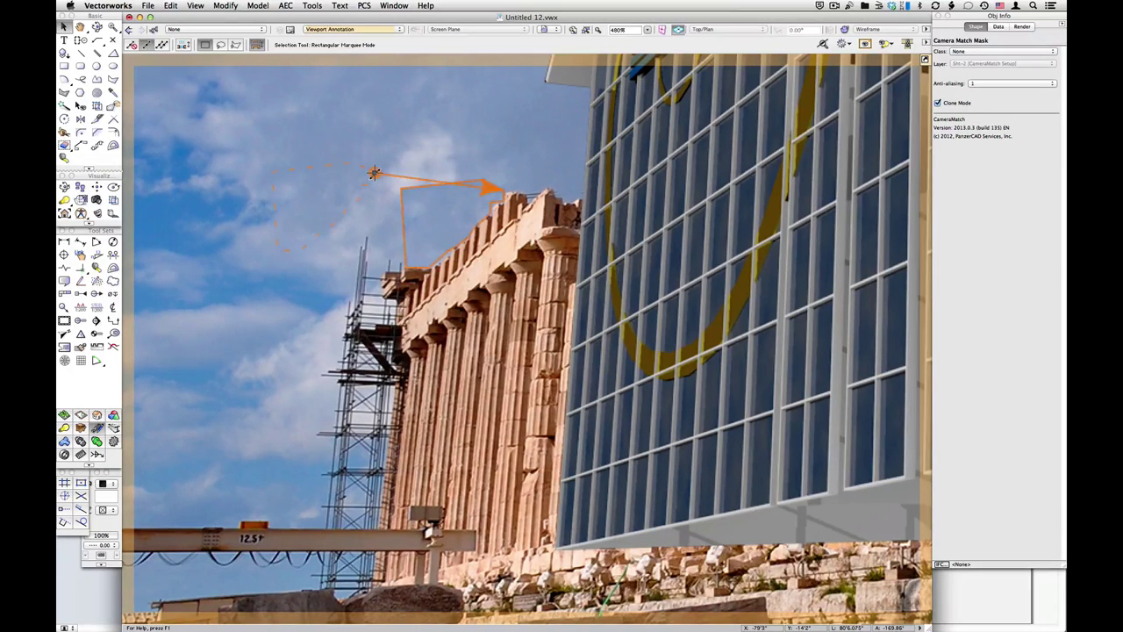
{"action": "left_click_drag", "start_coordinate": [374, 172], "coordinate": [396, 179]}
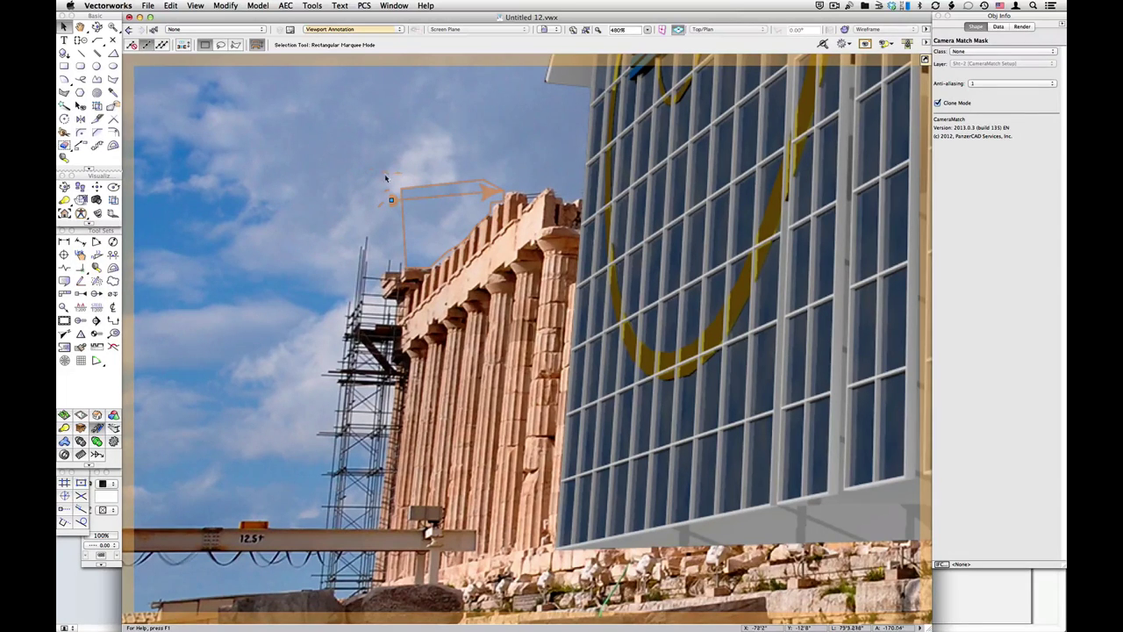
{"action": "left_click", "coordinate": [986, 85]}
{"action": "left_click", "coordinate": [989, 119]}
{"action": "left_click", "coordinate": [449, 158]}
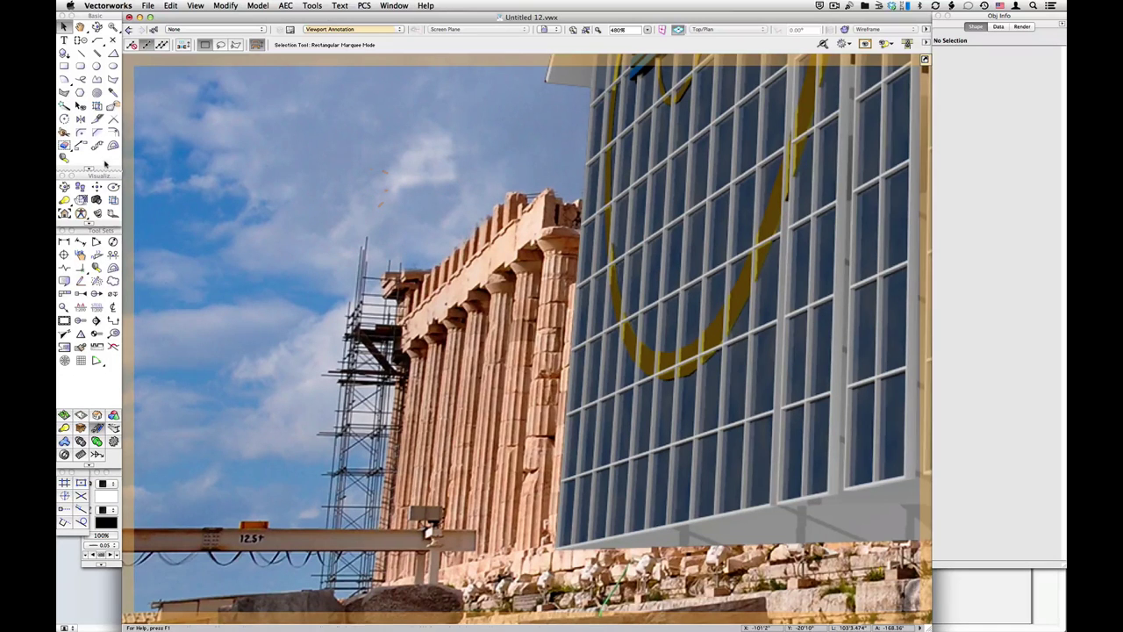
{"action": "left_click", "coordinate": [98, 214]}
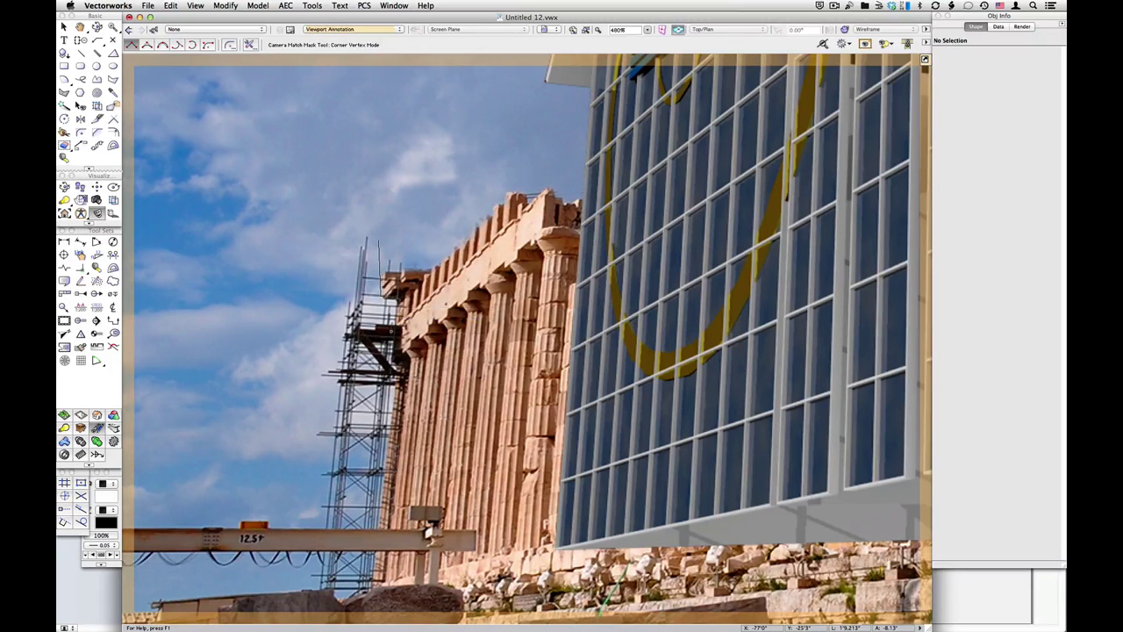
- Outline the scaffolding top with a four-corner mask polygon and turn on Clone Mode
{"action": "left_click", "coordinate": [402, 311]}
{"action": "left_click", "coordinate": [392, 361]}
{"action": "left_click", "coordinate": [317, 363]}
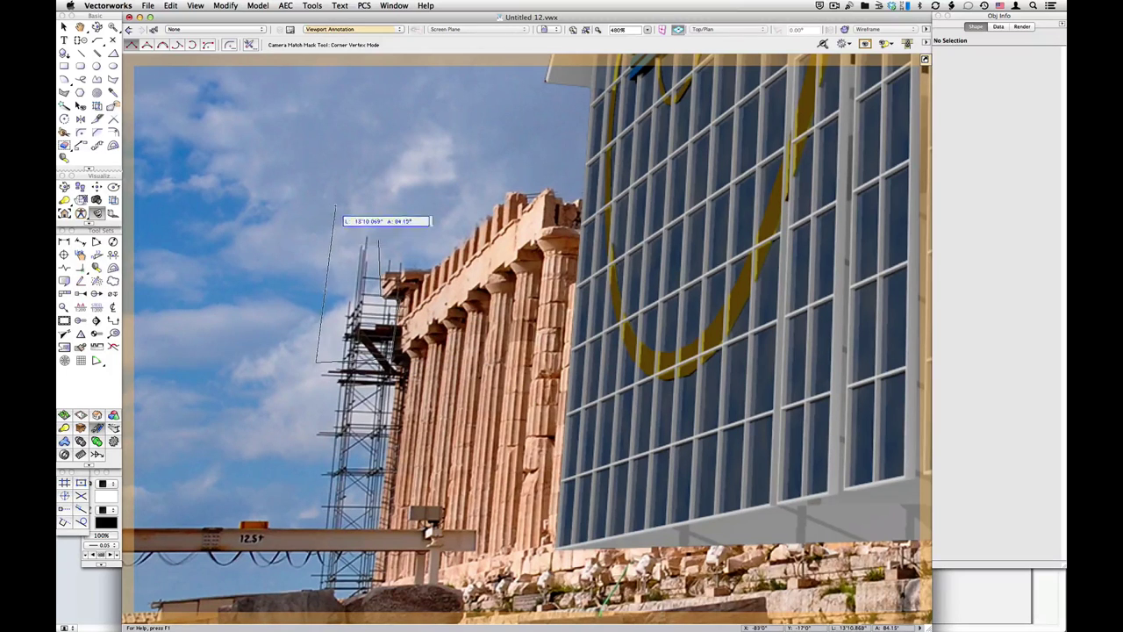
{"action": "left_click", "coordinate": [335, 208]}
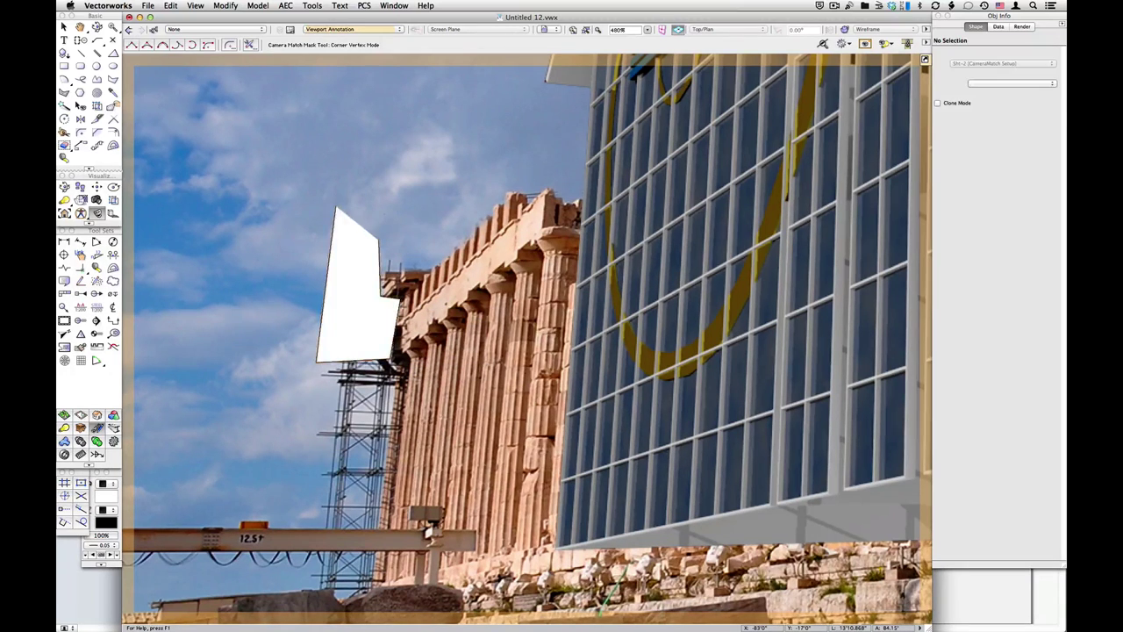
{"action": "left_click", "coordinate": [948, 104]}
{"action": "key", "text": "x"}
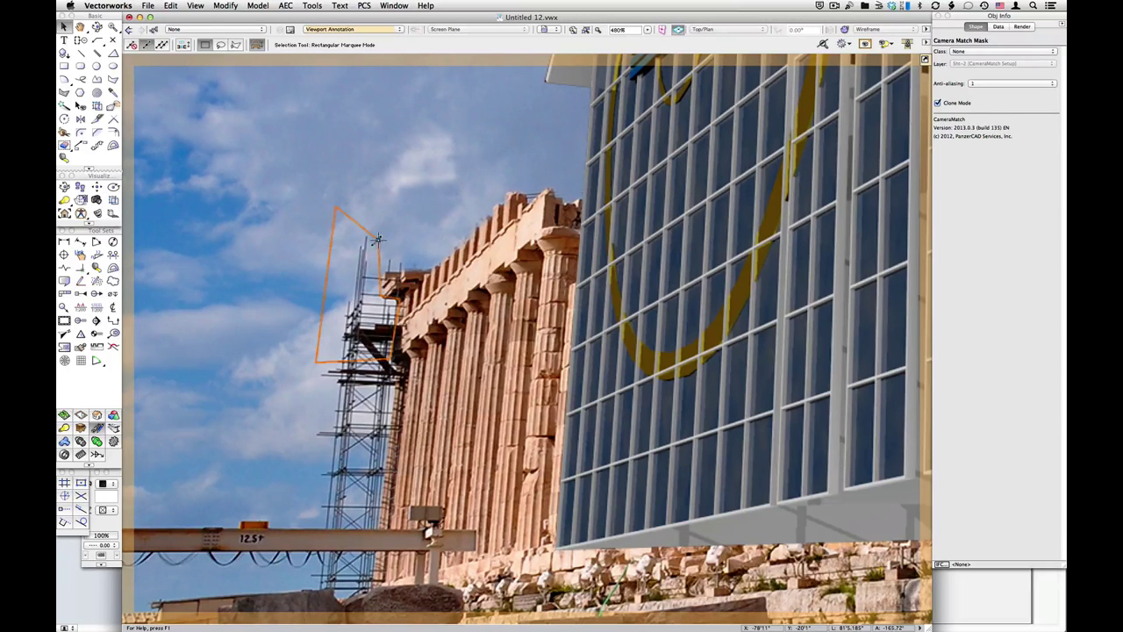
- Reshape the scaffolding mask, set its anti-aliasing to 6, and shift its clone source up and right
{"action": "left_click_drag", "start_coordinate": [378, 238], "coordinate": [329, 221]}
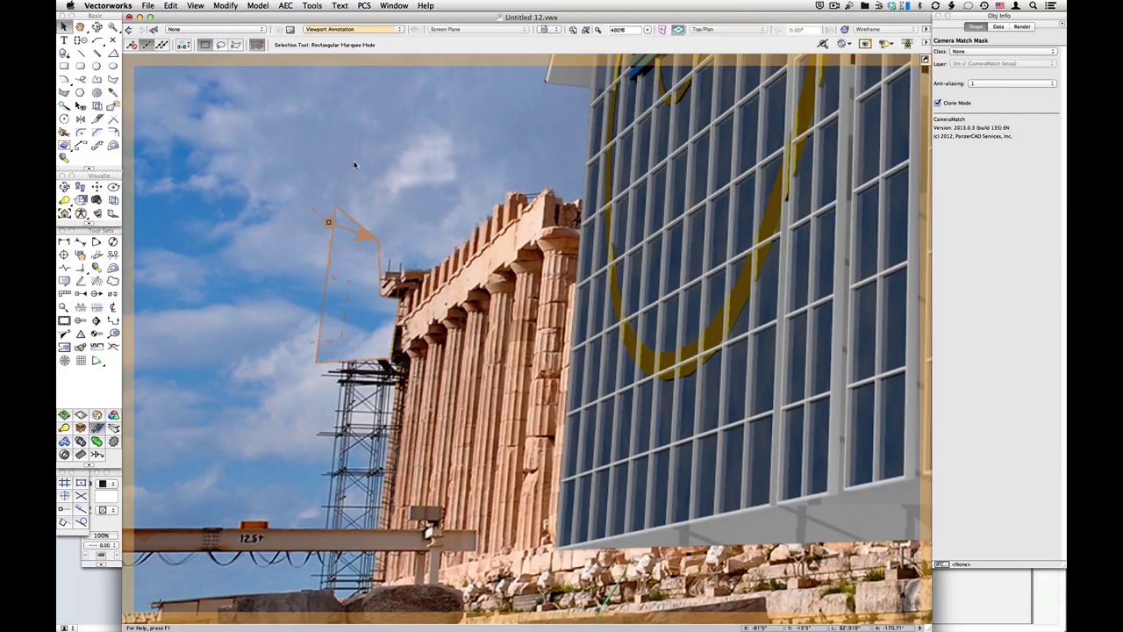
{"action": "mouse_move", "coordinate": [328, 221]}
{"action": "left_mouse_down"}
{"action": "mouse_move", "coordinate": [308, 216]}
{"action": "mouse_move", "coordinate": [311, 205]}
{"action": "mouse_move", "coordinate": [321, 227]}
{"action": "left_mouse_up"}
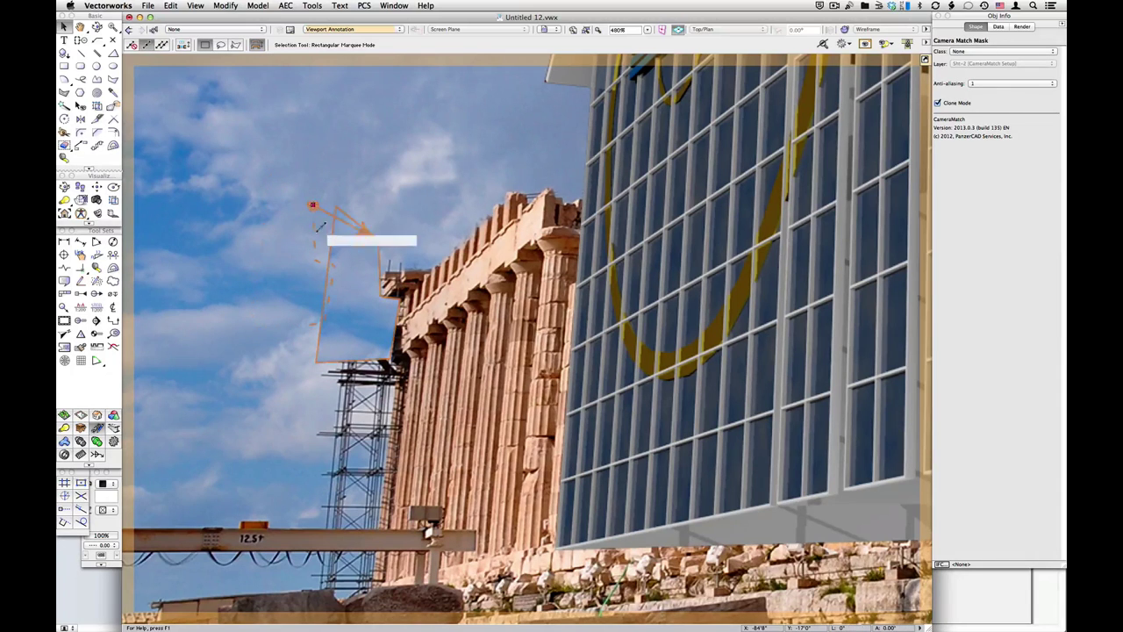
{"action": "left_click", "coordinate": [1009, 84]}
{"action": "left_click", "coordinate": [1009, 119]}
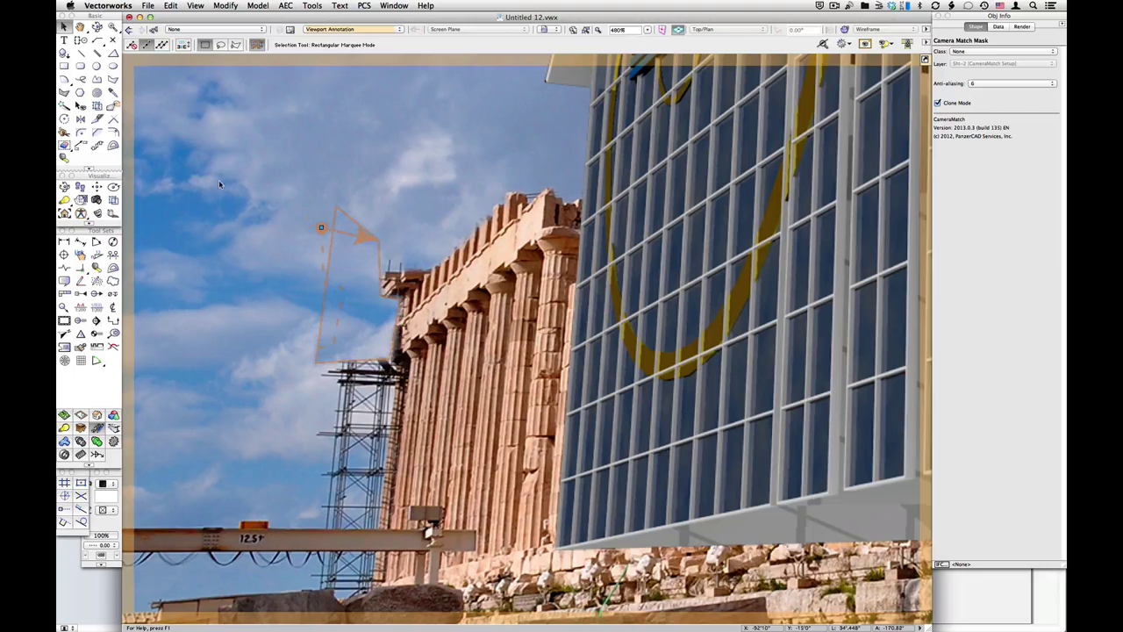
{"action": "left_click", "coordinate": [245, 196]}
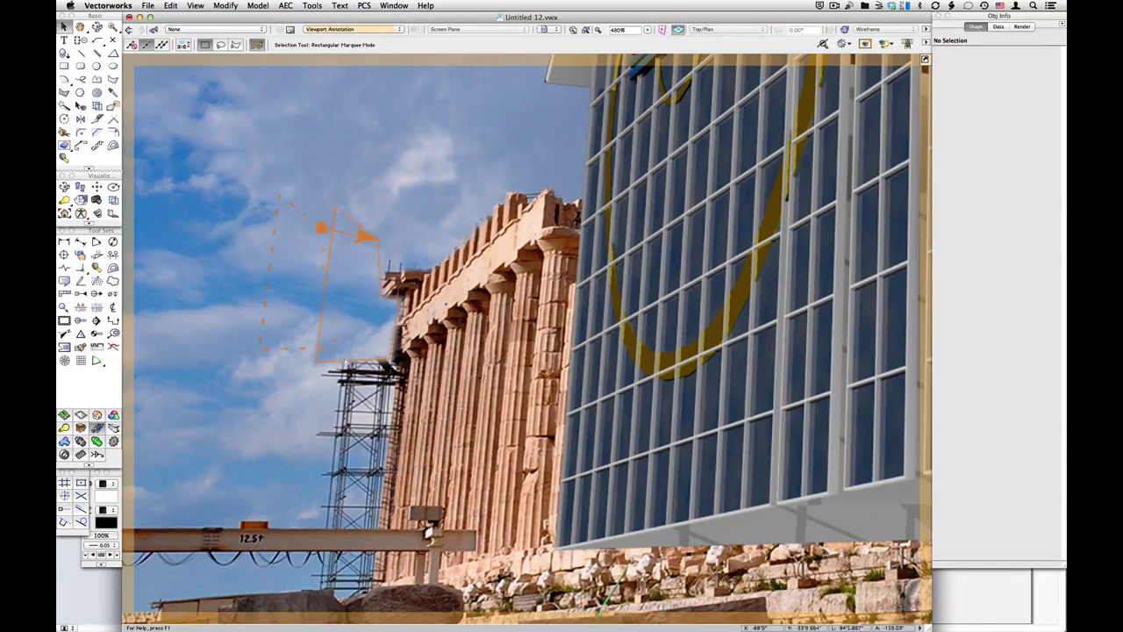
{"action": "left_click", "coordinate": [346, 344]}
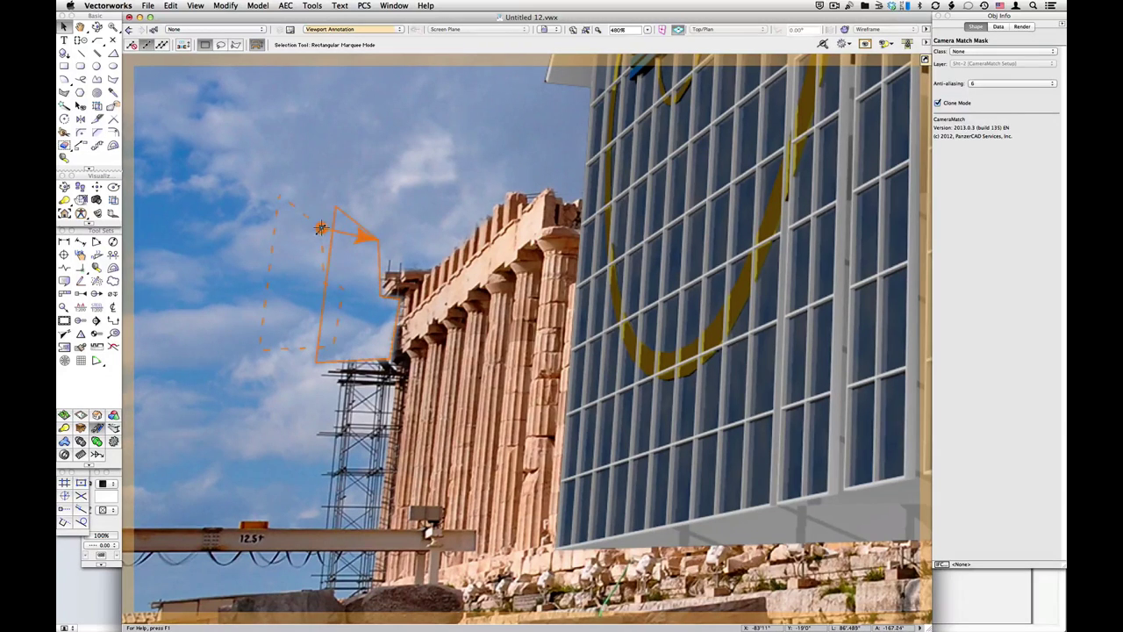
{"action": "left_click_drag", "start_coordinate": [321, 228], "coordinate": [430, 203]}
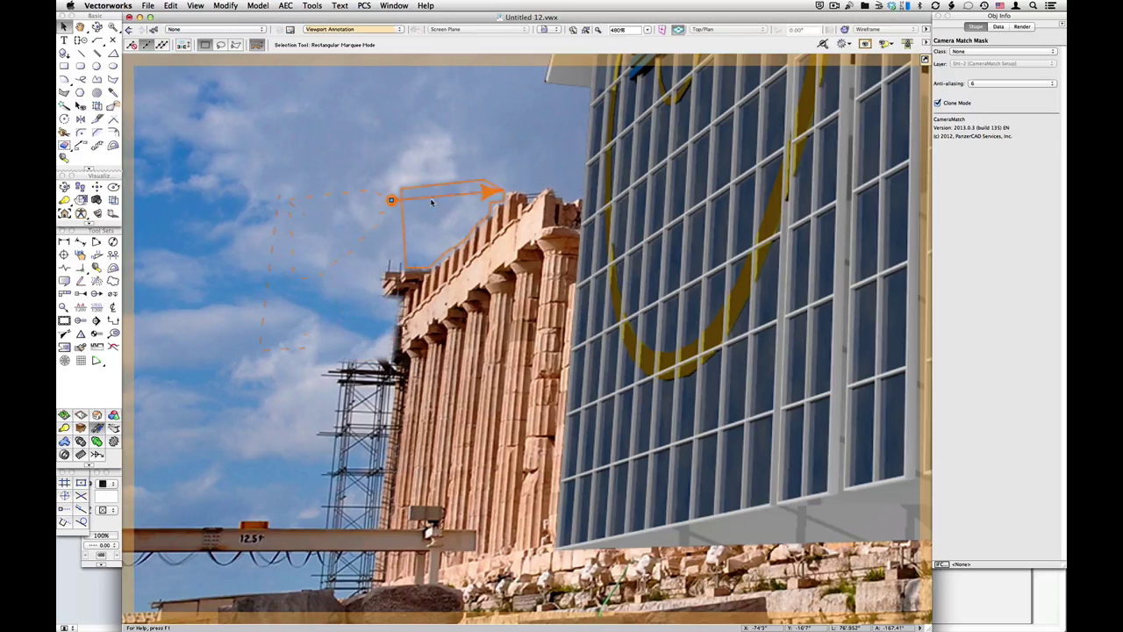
- Zoom in on the lower columns and outline a new mask polygon near the beam
{"action": "scroll", "coordinate": [399, 333], "scroll_direction": "up", "scroll_amount": 2}
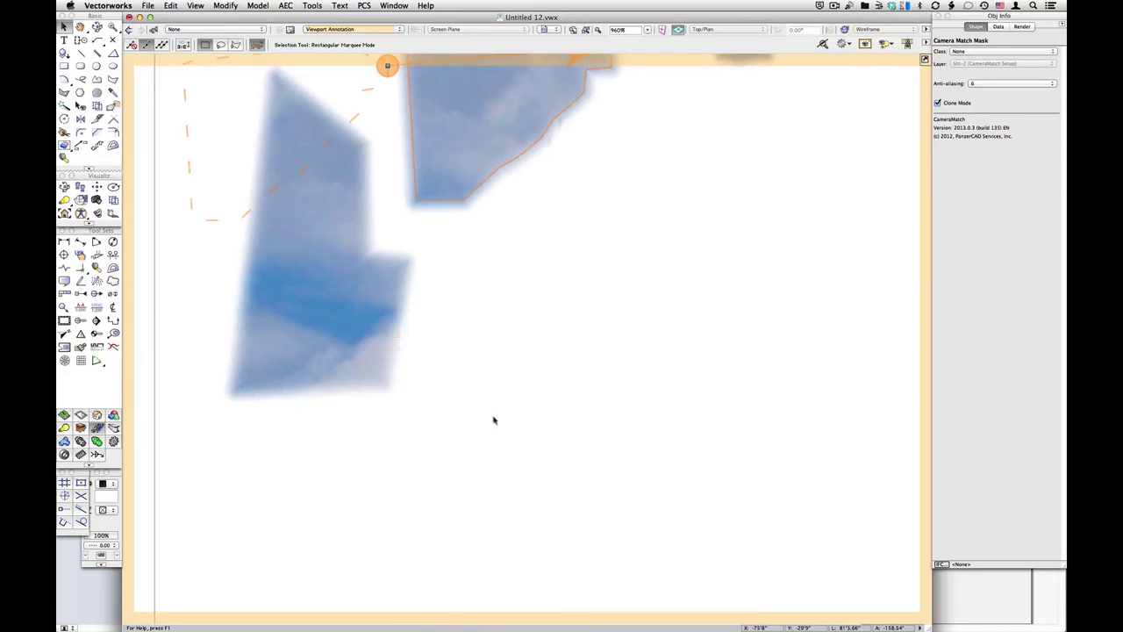
{"action": "left_click_drag", "start_coordinate": [483, 410], "coordinate": [382, 347]}
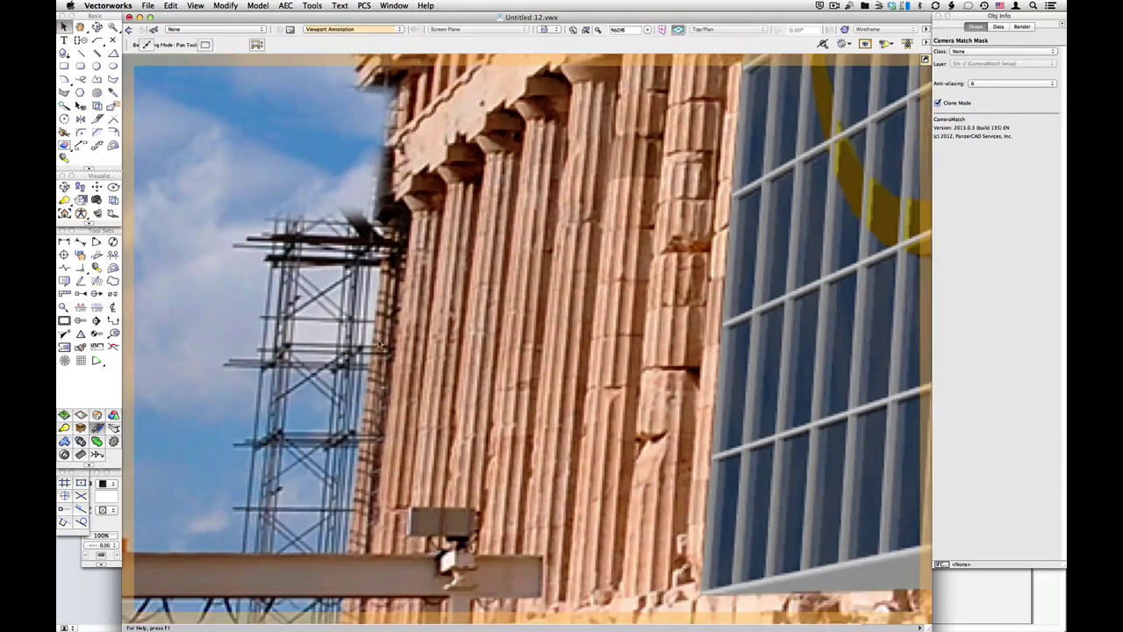
{"action": "left_click_drag", "start_coordinate": [380, 556], "coordinate": [367, 429]}
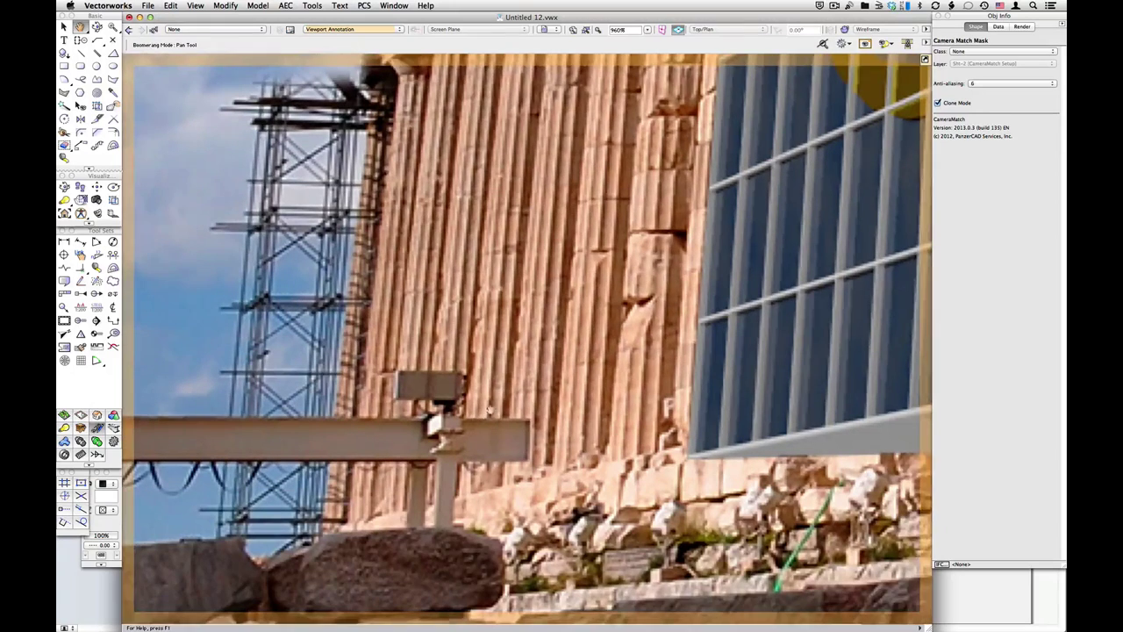
{"action": "left_click_drag", "start_coordinate": [488, 409], "coordinate": [510, 394]}
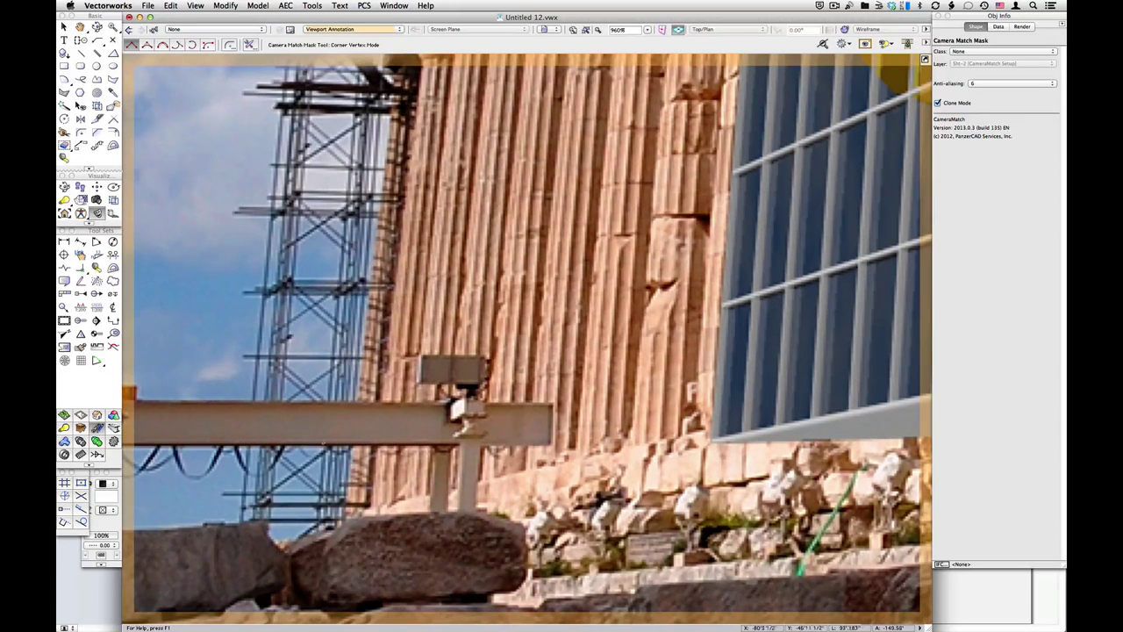
{"action": "left_click", "coordinate": [353, 445]}
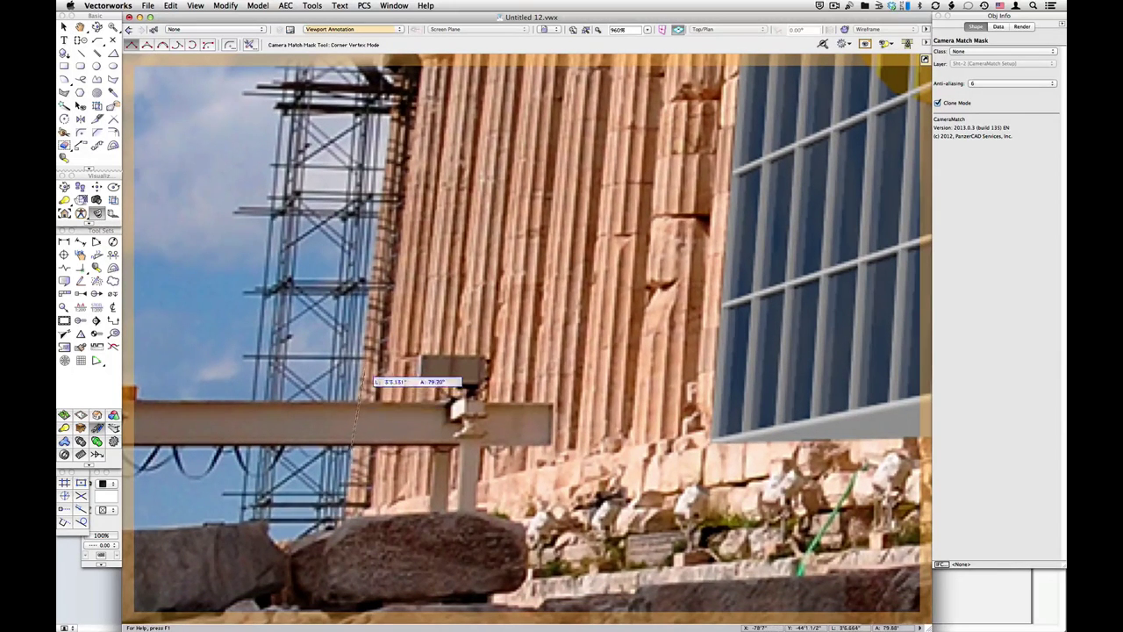
{"action": "left_click", "coordinate": [365, 335]}
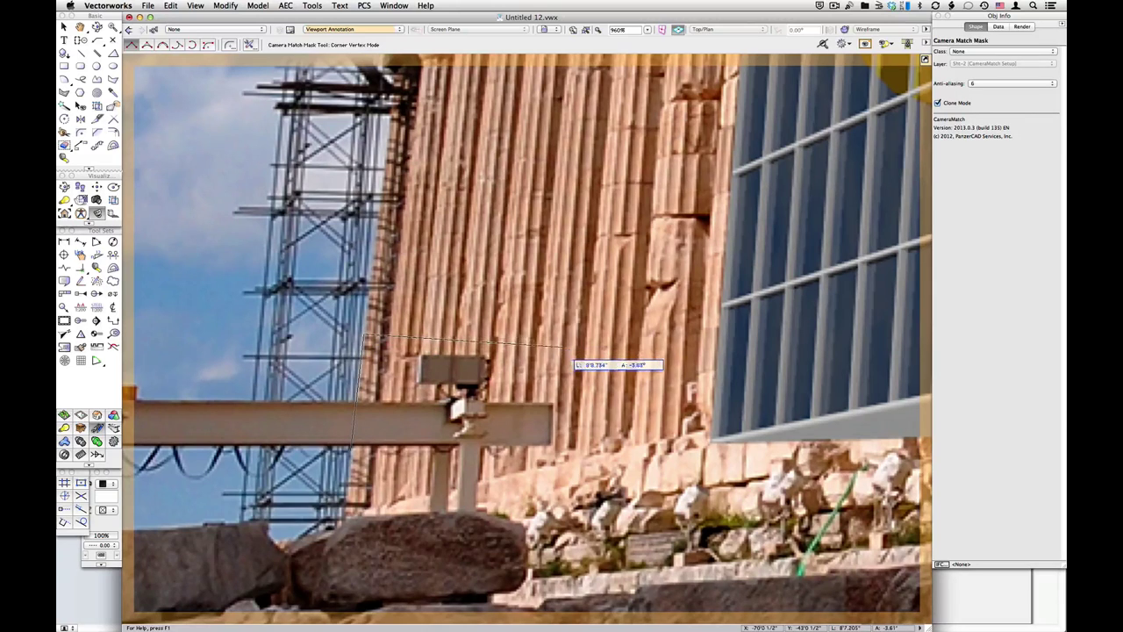
{"action": "left_click", "coordinate": [569, 350]}
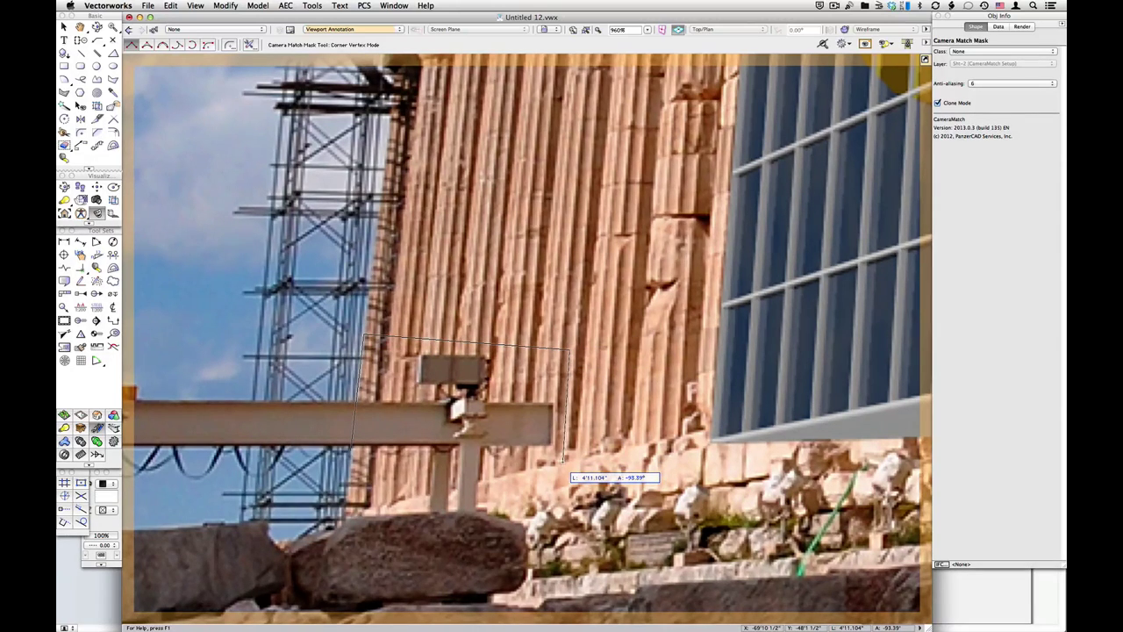
{"action": "left_click", "coordinate": [564, 460]}
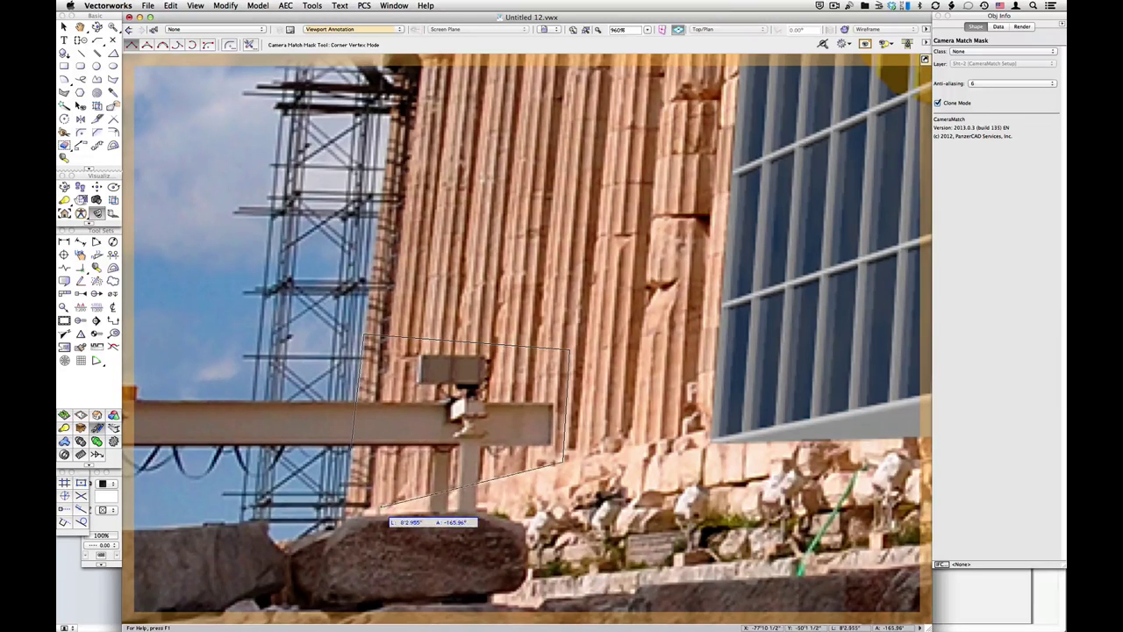
{"action": "double_click", "coordinate": [381, 507]}
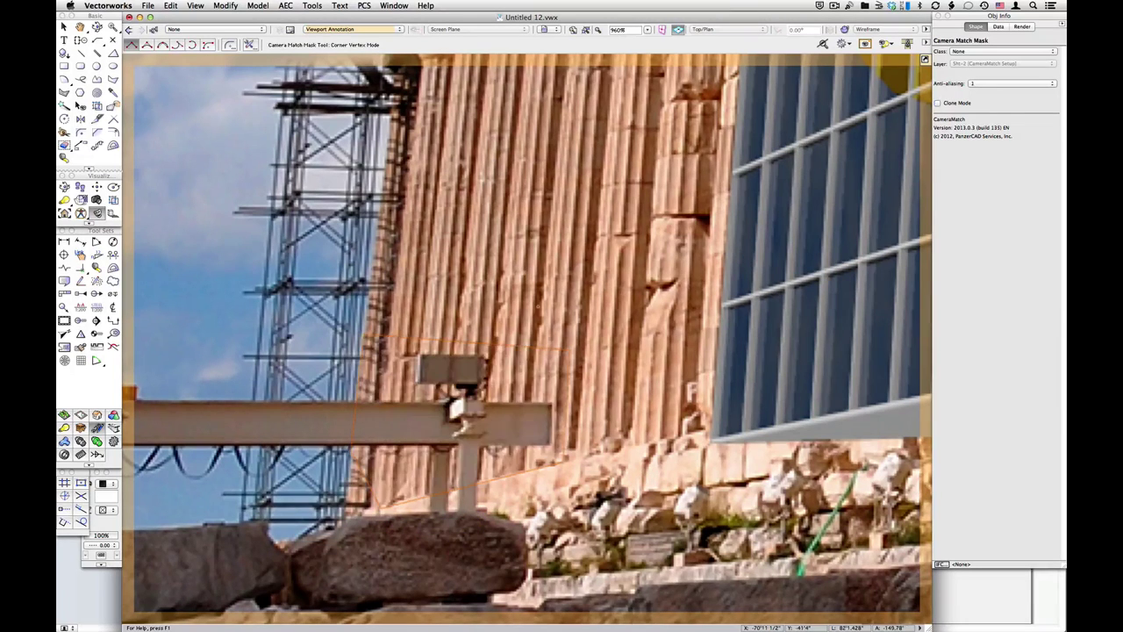
- Turn on Clone Mode for the column mask and adjust its corner vertices
{"action": "key", "text": "x"}
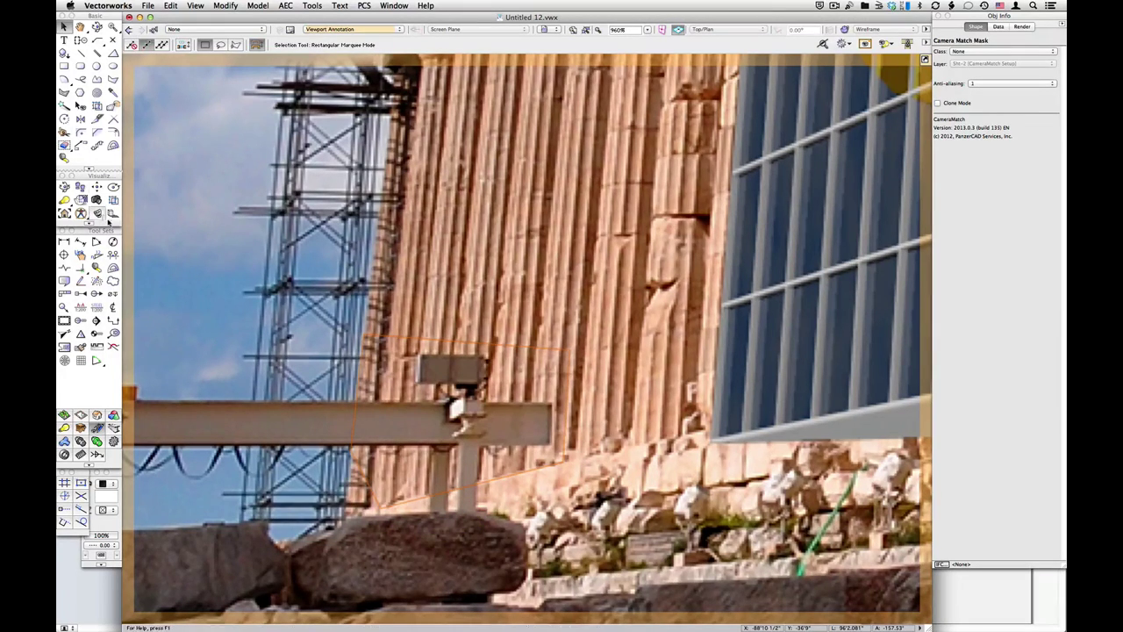
{"action": "left_click", "coordinate": [937, 103]}
{"action": "left_click_drag", "start_coordinate": [351, 450], "coordinate": [366, 327]}
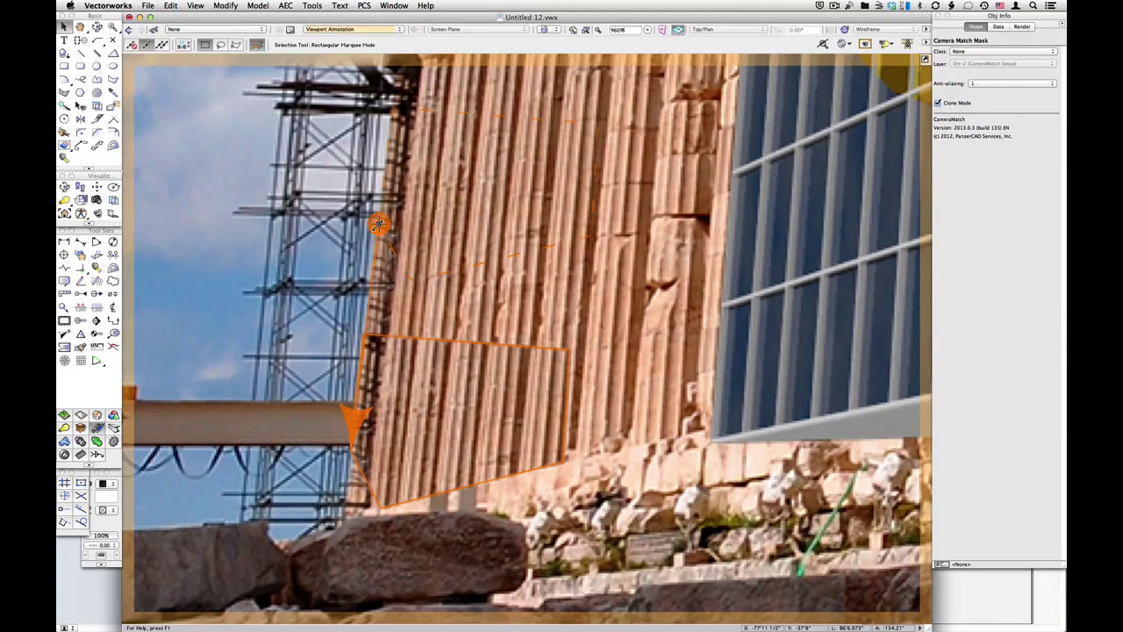
{"action": "left_click", "coordinate": [229, 281]}
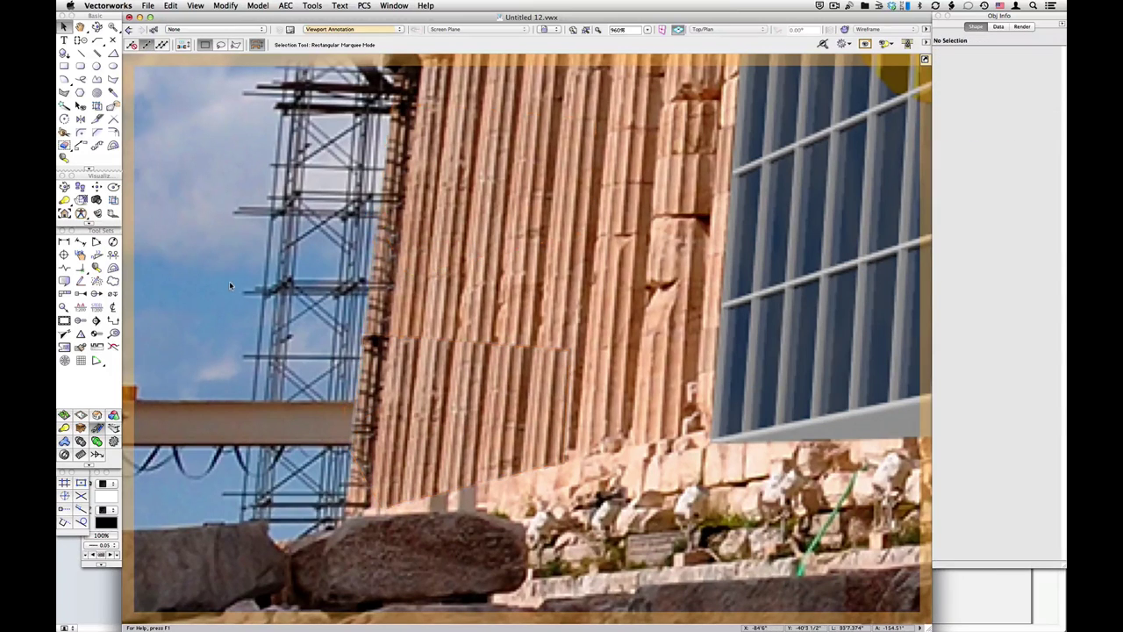
{"action": "left_click", "coordinate": [411, 356]}
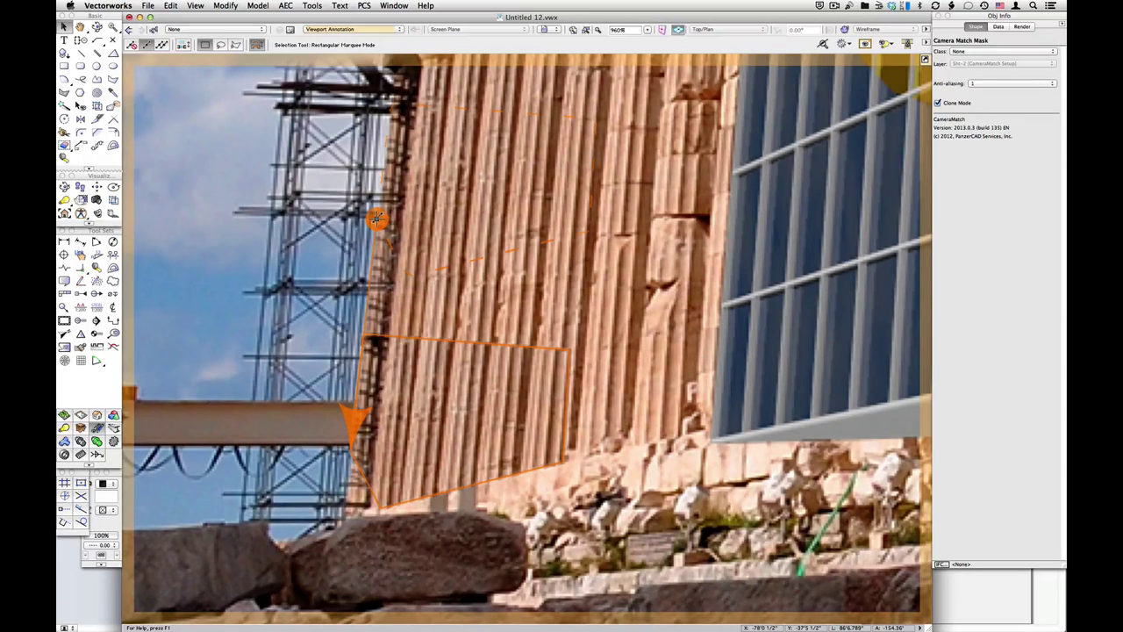
{"action": "left_click_drag", "start_coordinate": [376, 218], "coordinate": [375, 211]}
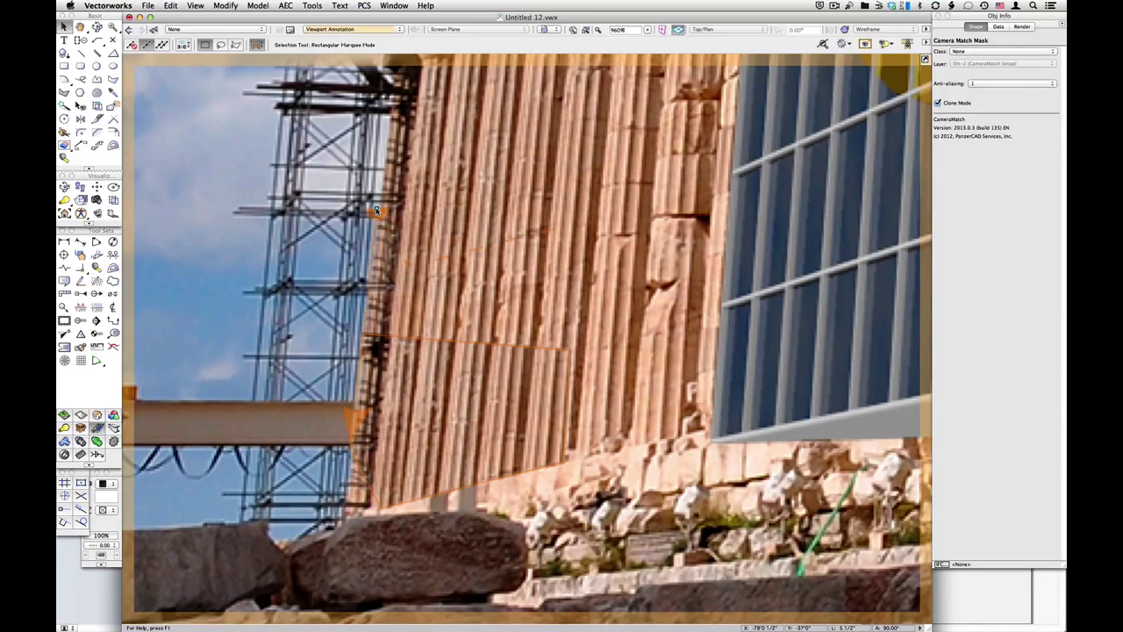
{"action": "left_click", "coordinate": [335, 276]}
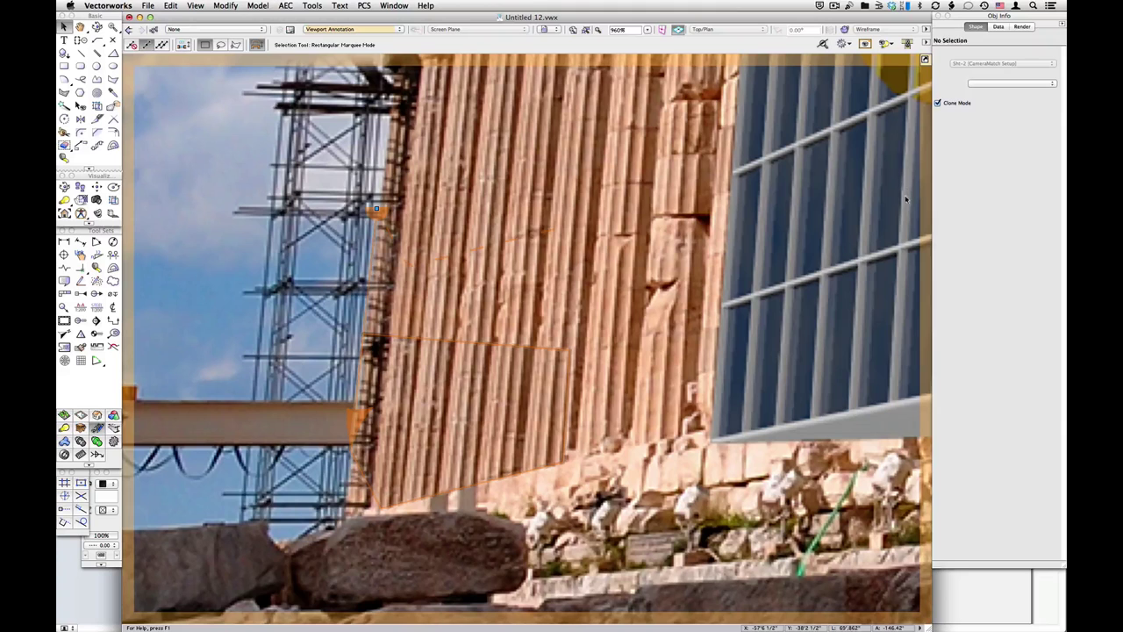
- Set the column mask's anti-aliasing to 3 and zoom out to the full composite
{"action": "left_click", "coordinate": [986, 84]}
{"action": "left_click", "coordinate": [987, 97]}
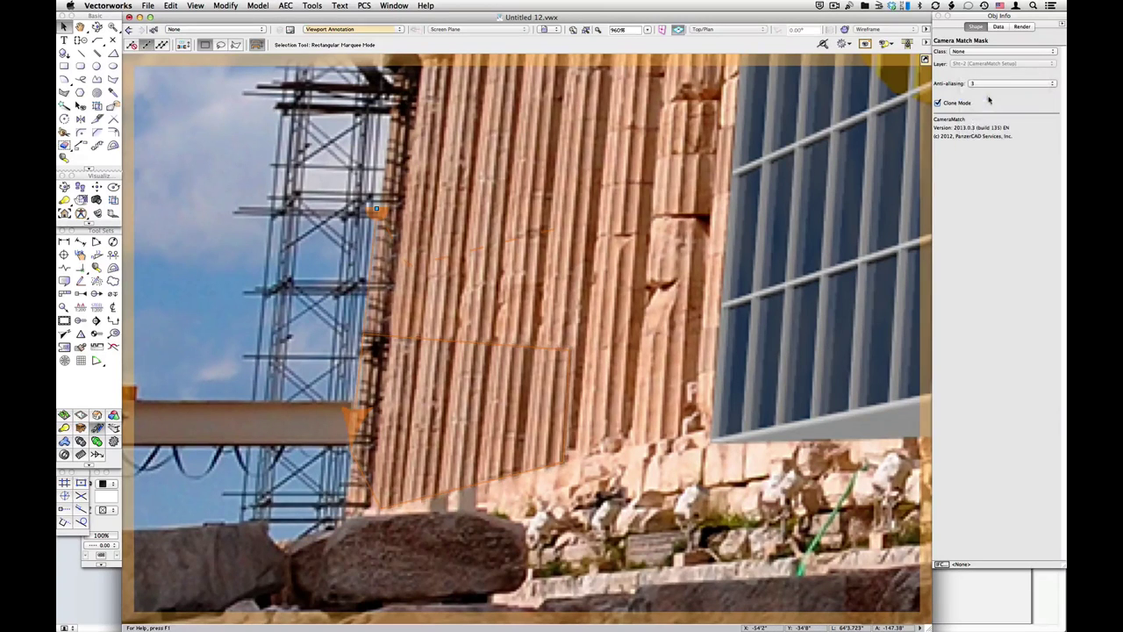
{"action": "key", "text": "Escape"}
{"action": "scroll", "coordinate": [249, 455], "scroll_direction": "down", "scroll_amount": 2}
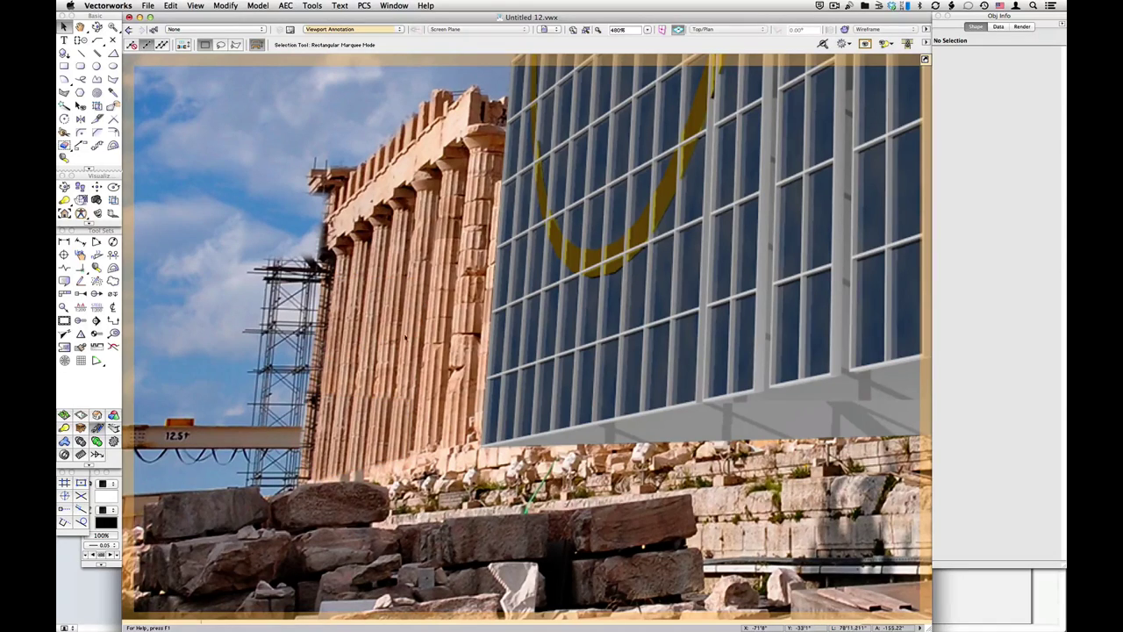
{"action": "scroll", "coordinate": [405, 336], "scroll_direction": "down", "scroll_amount": 1}
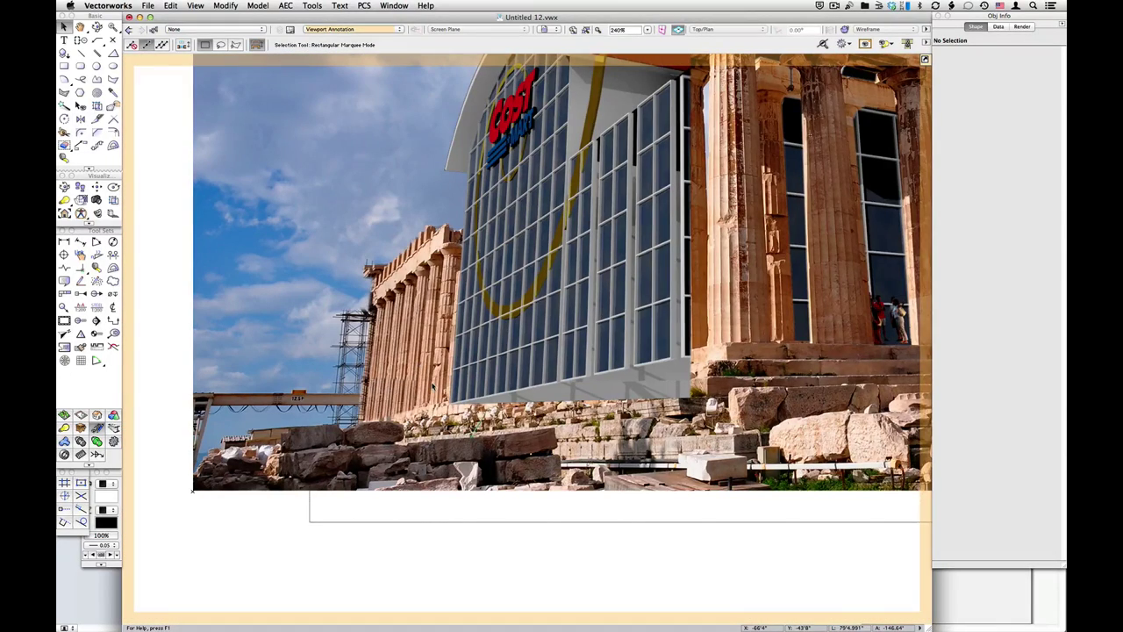
- Pan the view to center the Parthenon front with the composited Cost-Mart store
{"action": "key", "text": "space"}
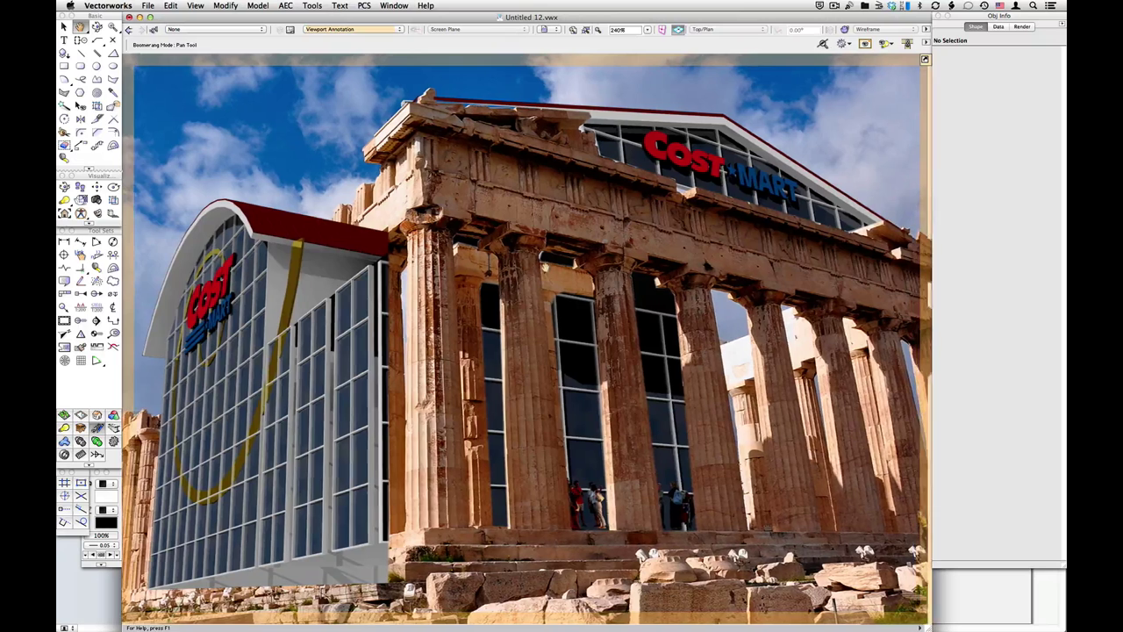
{"action": "left_click_drag", "start_coordinate": [464, 256], "coordinate": [368, 247]}
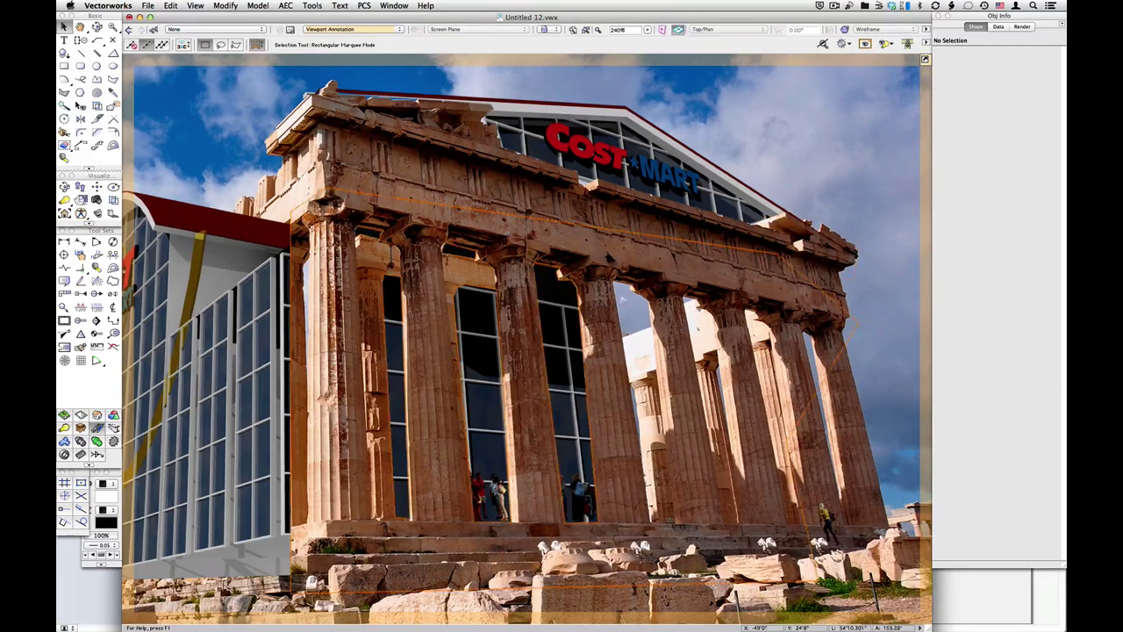
{"action": "left_click", "coordinate": [114, 214]}
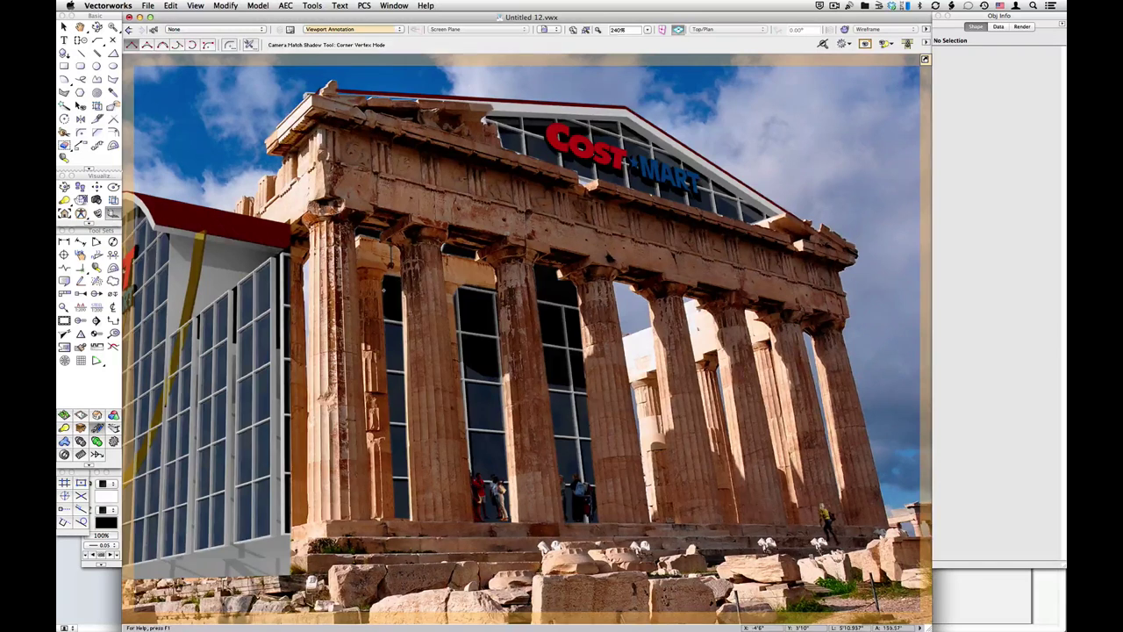
- Draw a Camera Match Shadow polygon across the gap between the Parthenon's left columns
{"action": "scroll", "coordinate": [402, 296], "scroll_direction": "up", "scroll_amount": 2}
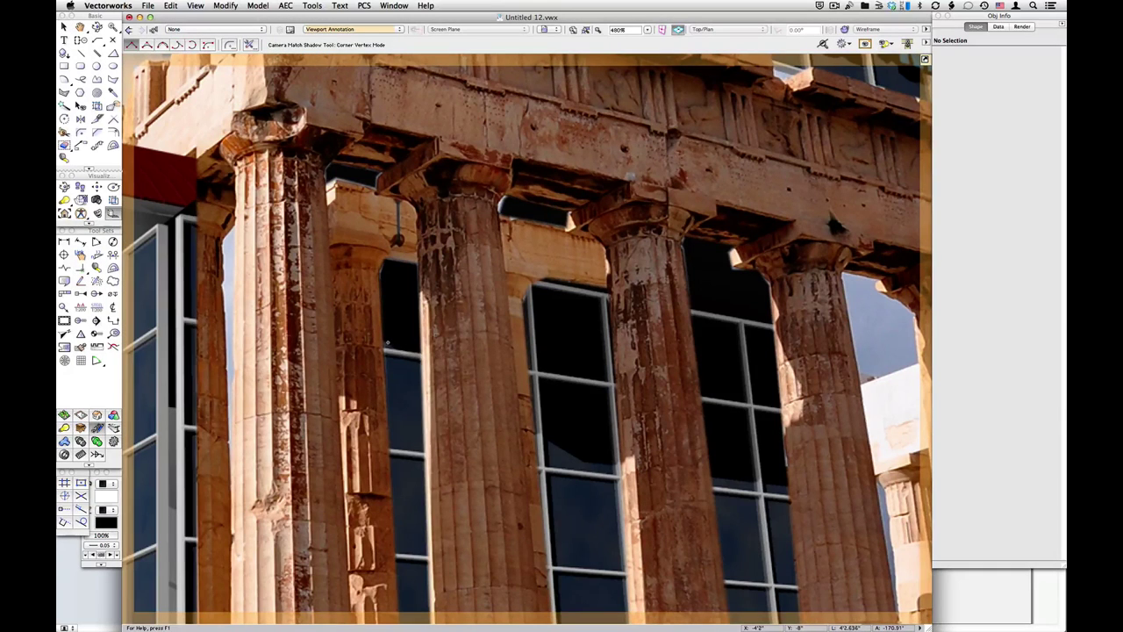
{"action": "left_click", "coordinate": [387, 341]}
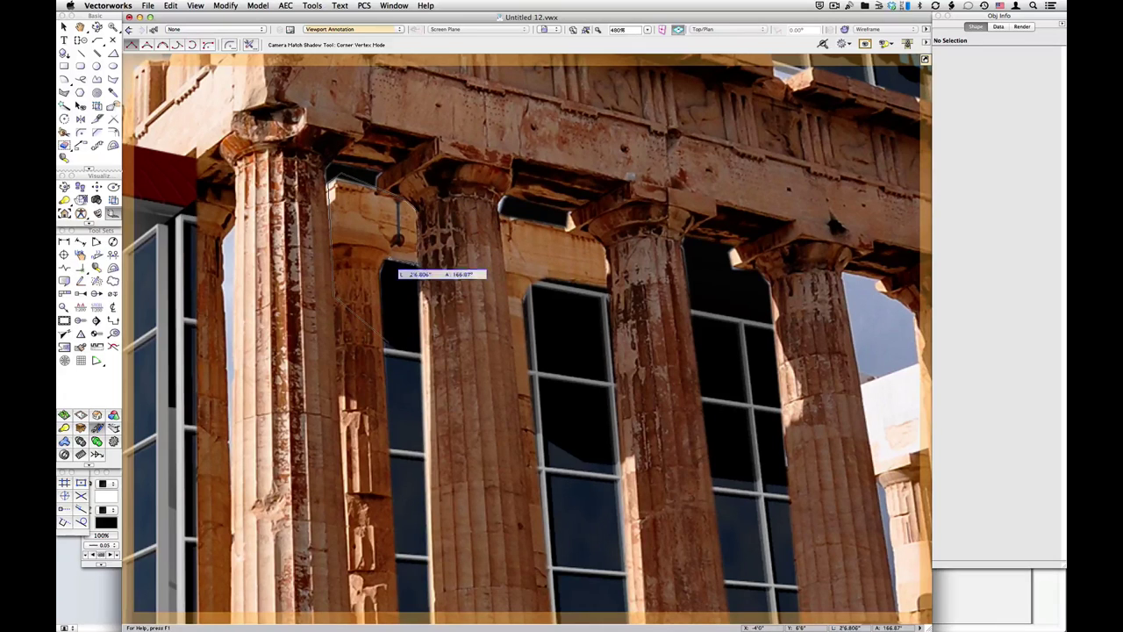
{"action": "double_click", "coordinate": [381, 265]}
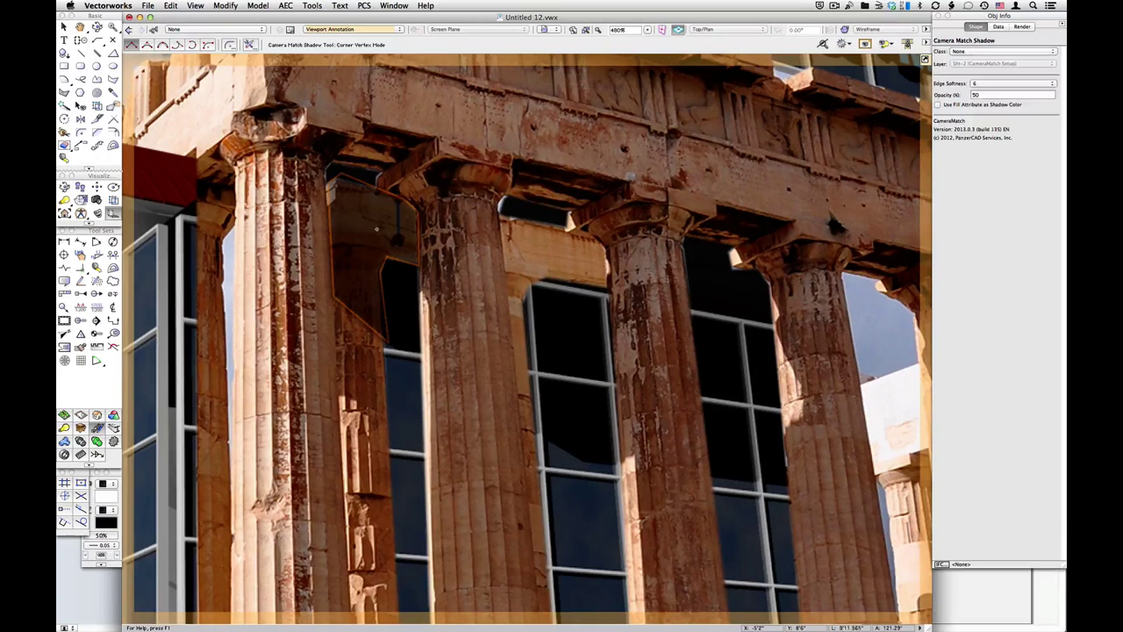
{"action": "key", "text": "x"}
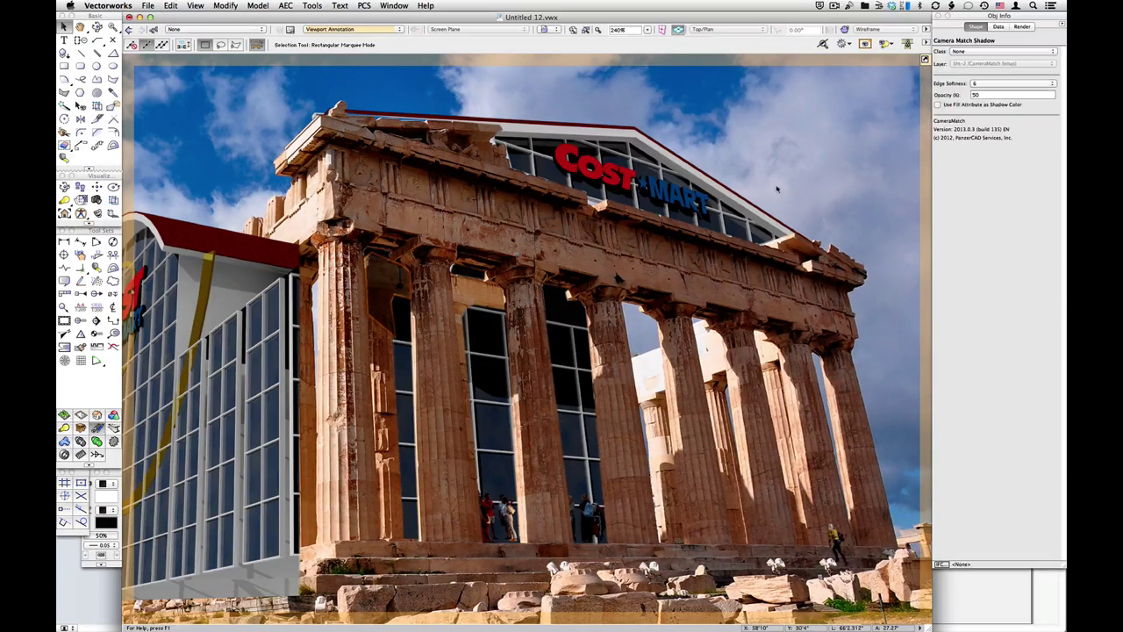
- Raise the left-column shadow's opacity from 50 to 60, then zoom out to view the image
{"action": "left_click", "coordinate": [858, 147]}
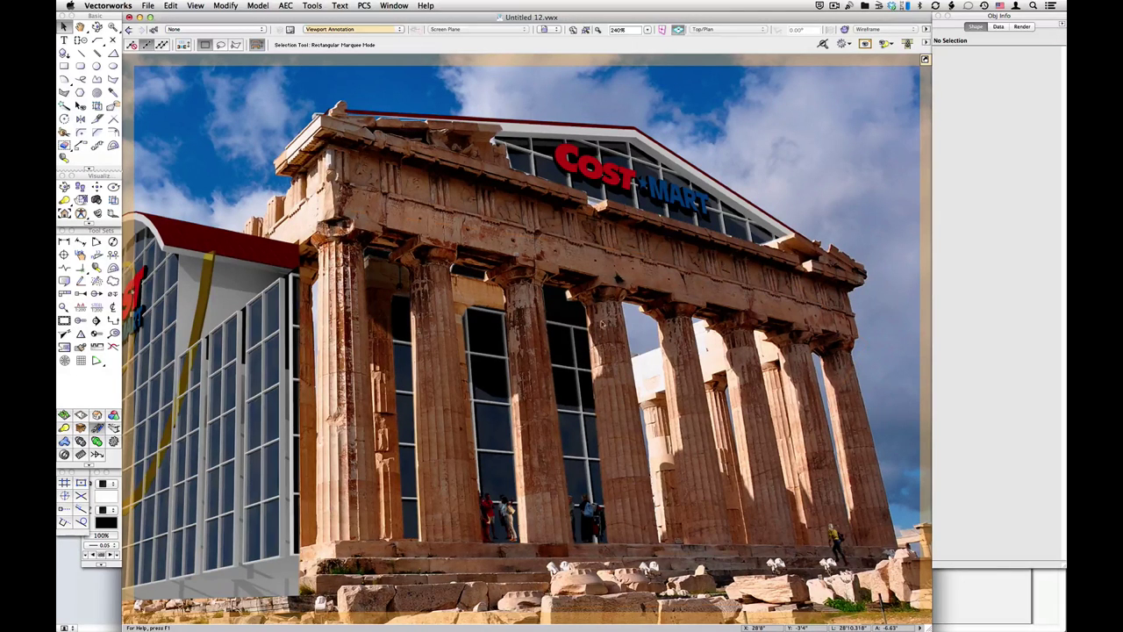
{"action": "left_click", "coordinate": [390, 307]}
{"action": "left_click", "coordinate": [982, 93]}
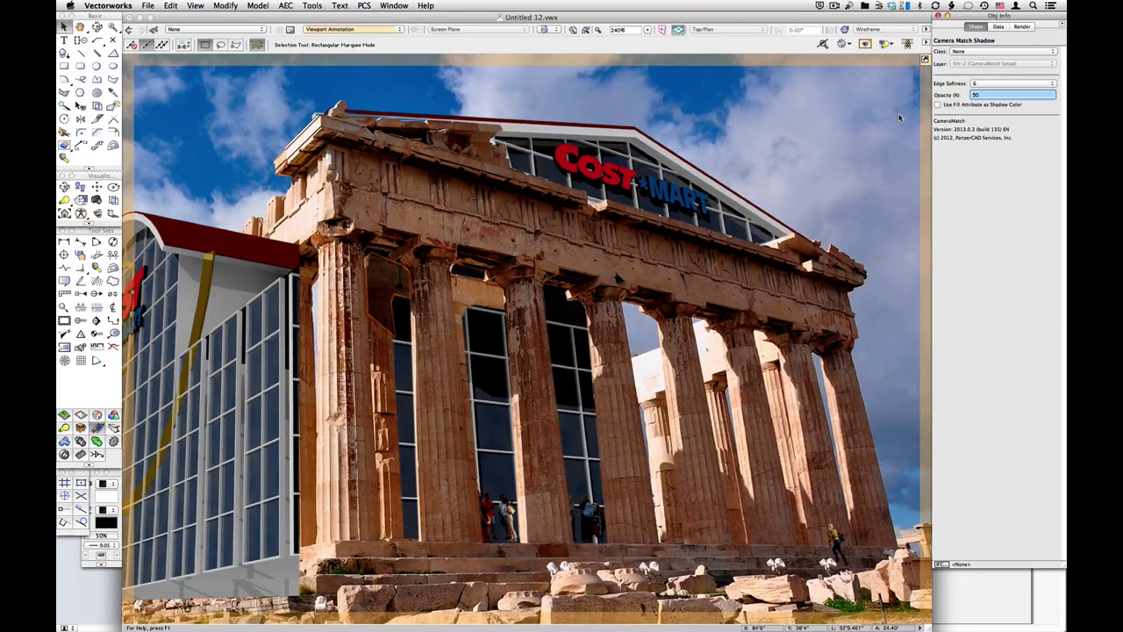
{"action": "type", "text": "3"}
{"action": "type", "text": "0"}
{"action": "key", "text": "Return"}
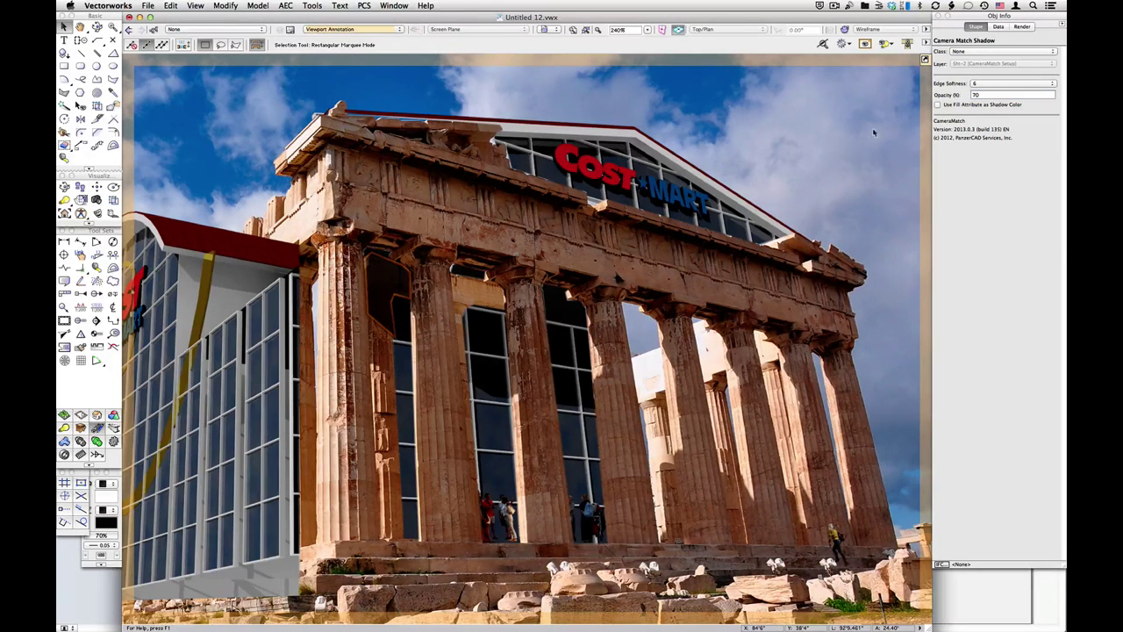
{"action": "double_click", "coordinate": [1009, 94]}
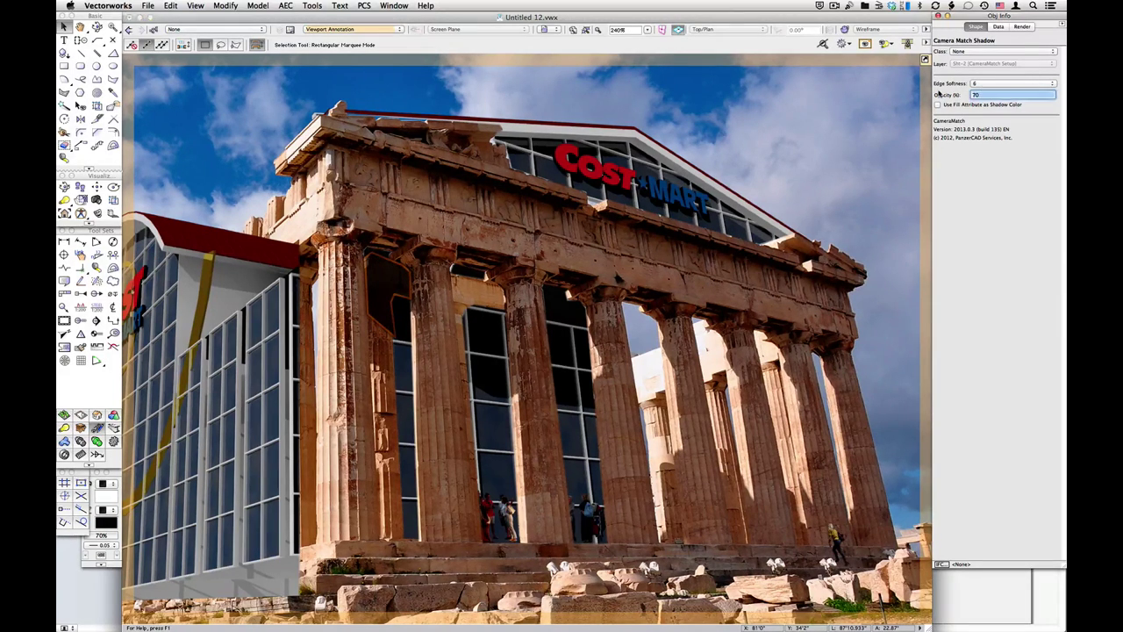
{"action": "type", "text": "60"}
{"action": "key", "text": "Return"}
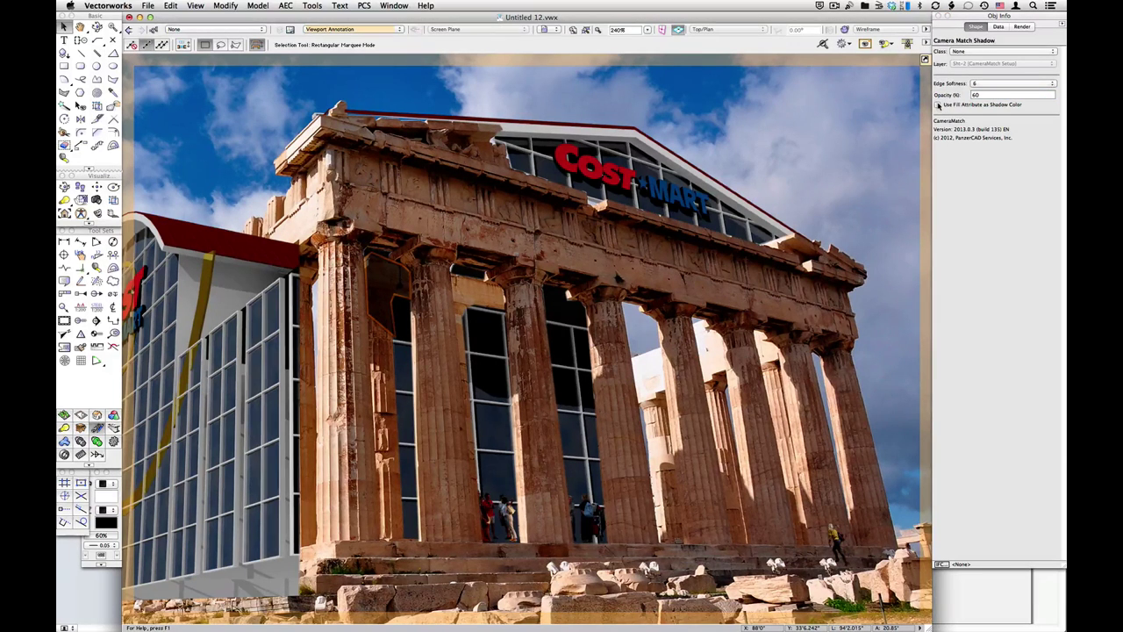
{"action": "left_click", "coordinate": [854, 203]}
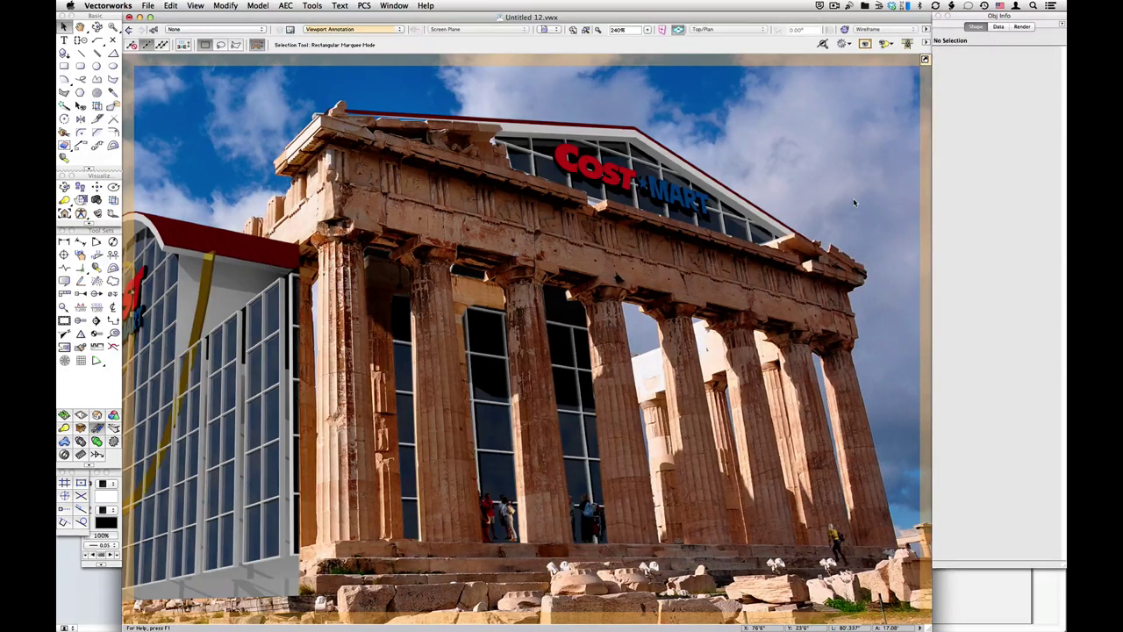
{"action": "key", "text": "super+minus"}
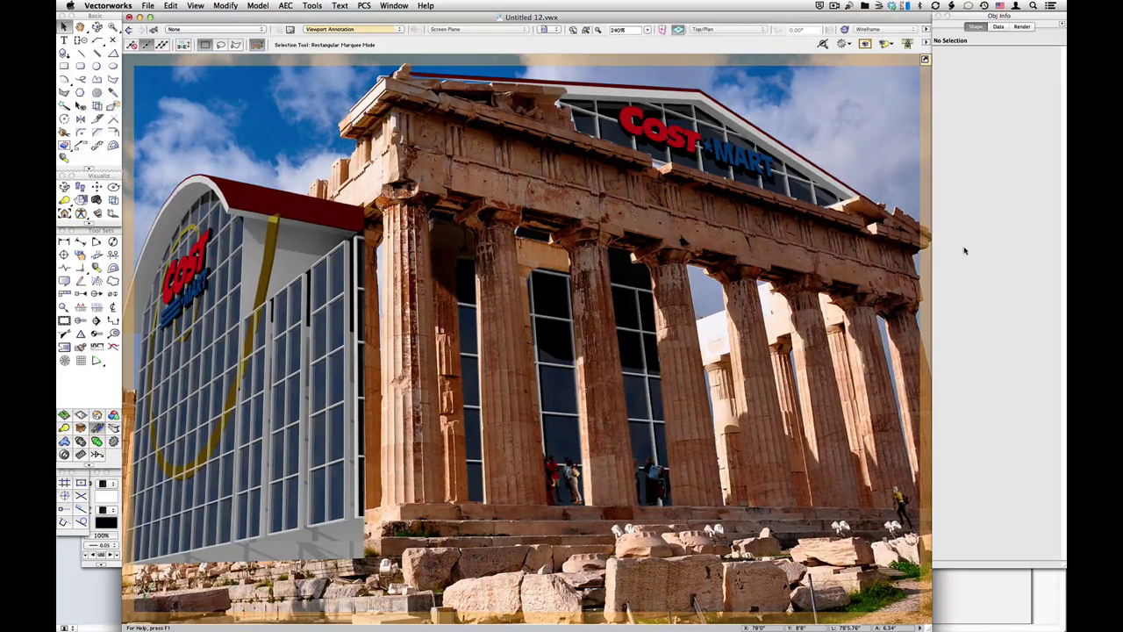
- Add a second shadow over the central columns with opacity 60, then deselect and zoom out
{"action": "left_click", "coordinate": [113, 213]}
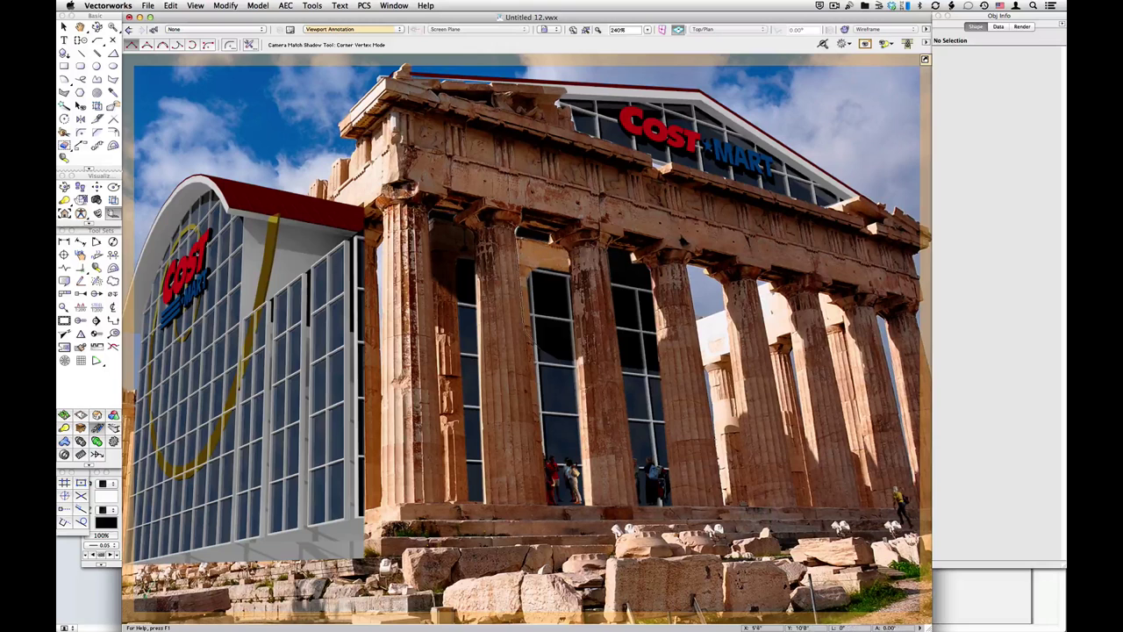
{"action": "double_click", "coordinate": [546, 279]}
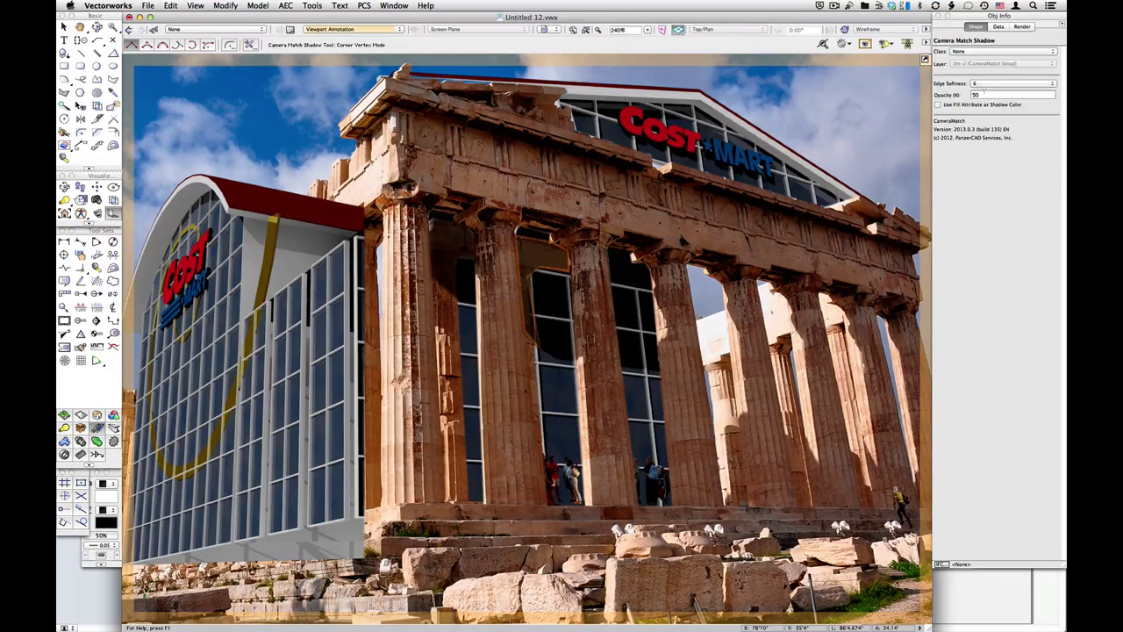
{"action": "type", "text": "60"}
{"action": "key", "text": "Return"}
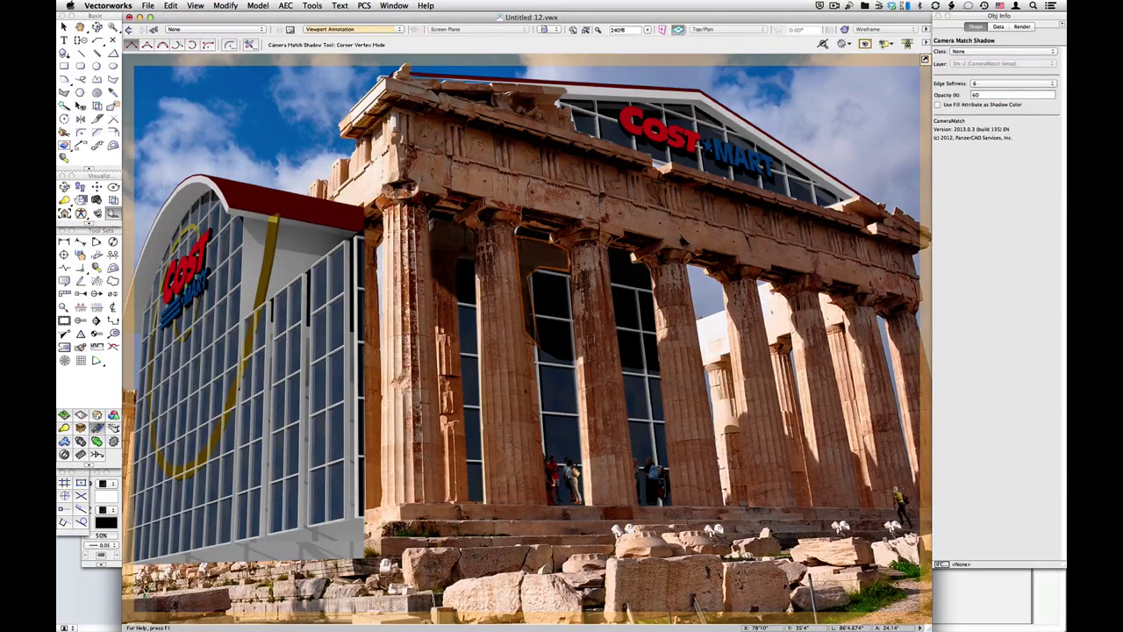
{"action": "key", "text": "x"}
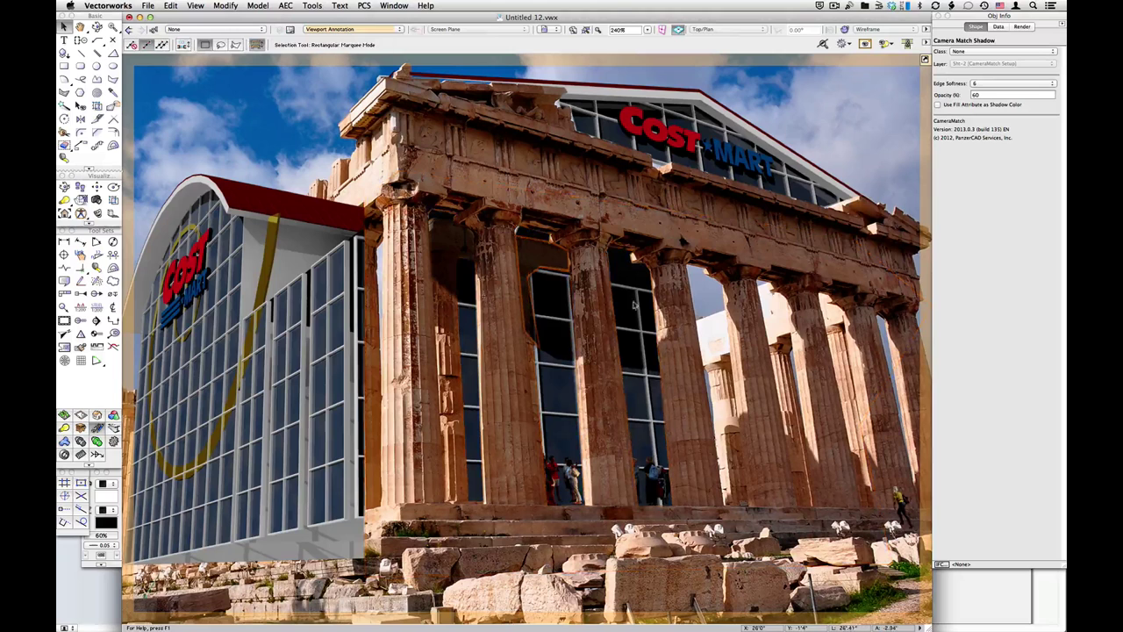
{"action": "left_click", "coordinate": [859, 149]}
{"action": "scroll", "coordinate": [623, 343], "scroll_direction": "down", "scroll_amount": 2}
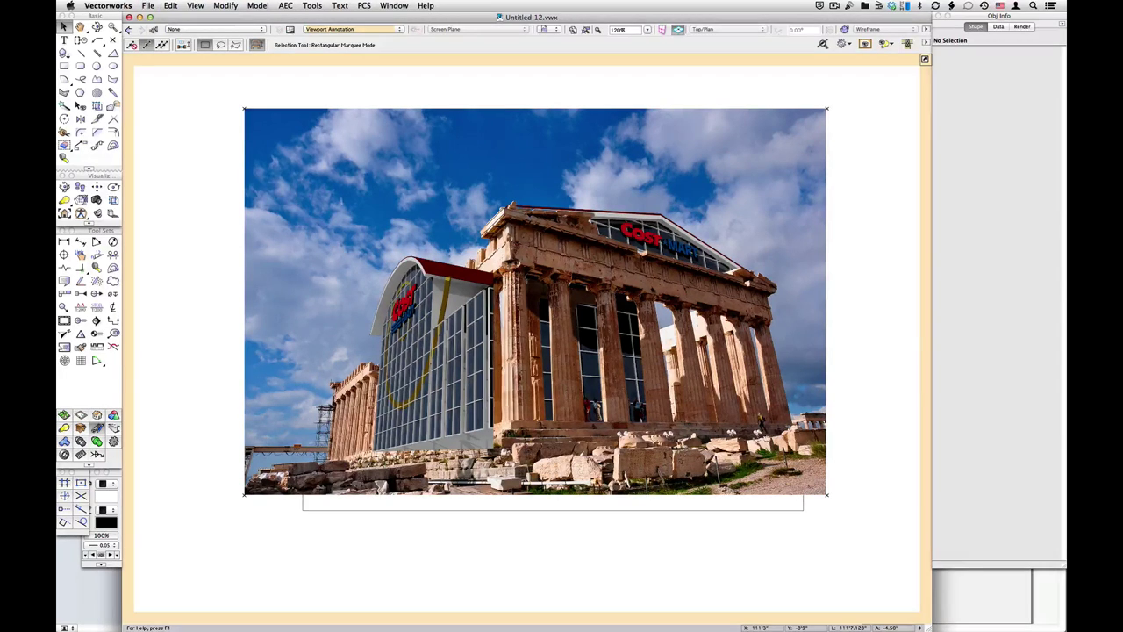
- Switch to Untitled 13 and select its Parthenon column mask to inspect it in Obj Info
{"action": "key", "text": "super+n"}
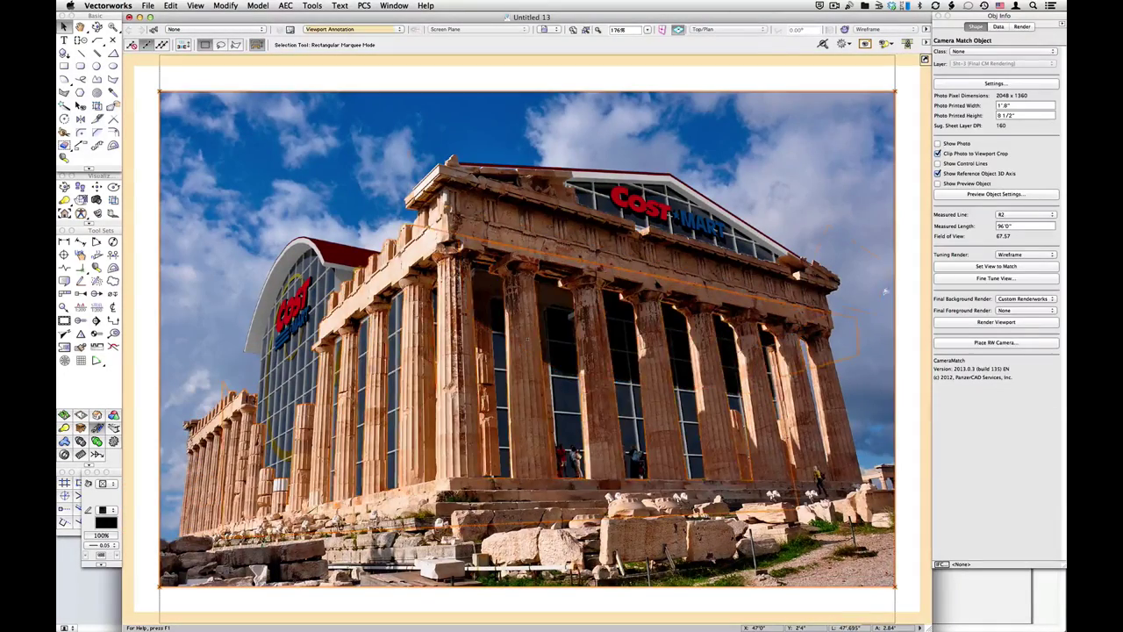
{"action": "left_click", "coordinate": [906, 279]}
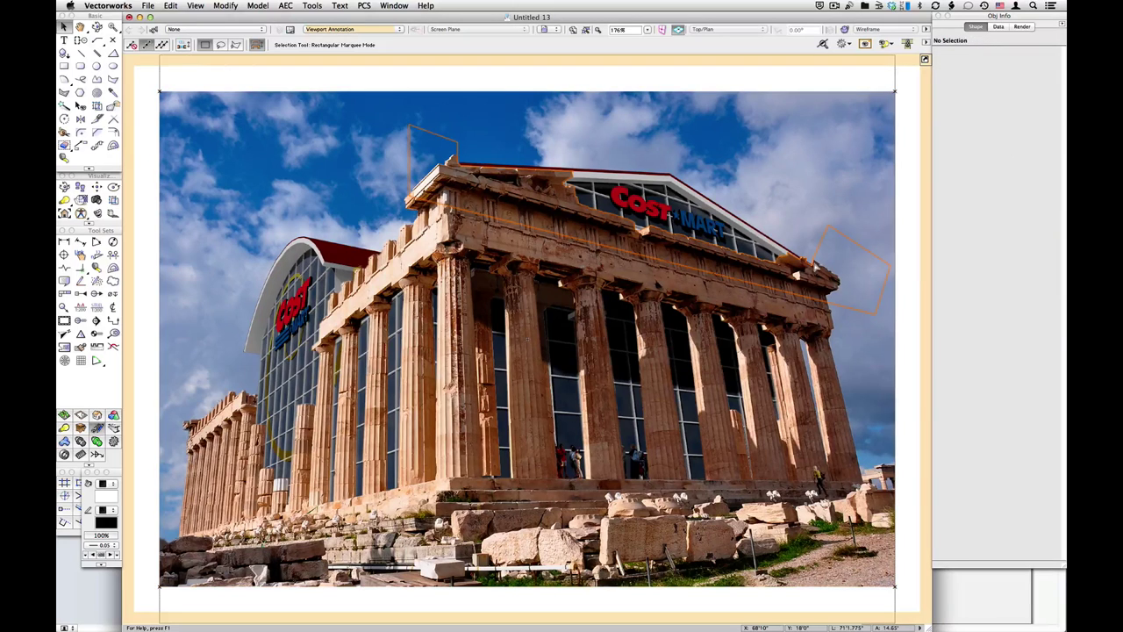
{"action": "left_click", "coordinate": [812, 273]}
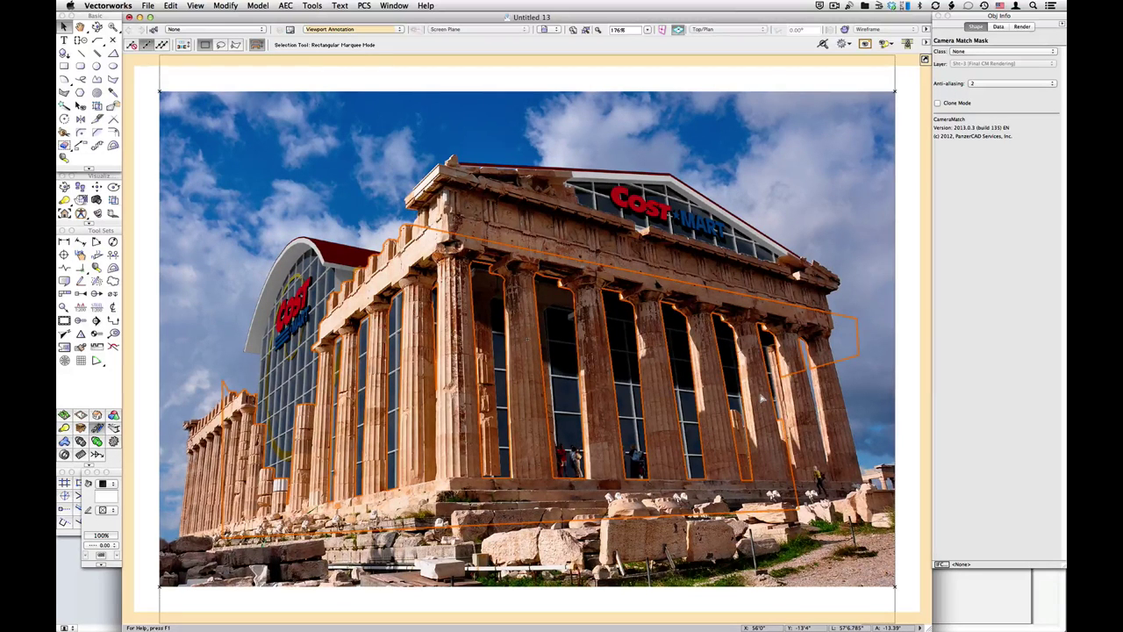
{"action": "left_click", "coordinate": [905, 296]}
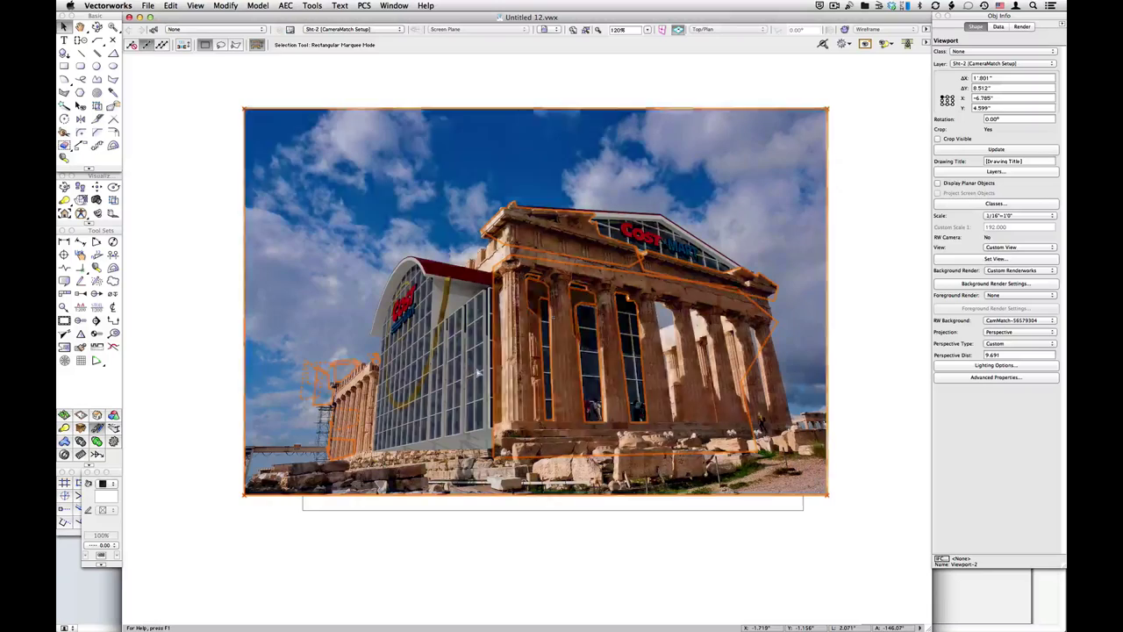
- Draw a new mask over the column strip at the storefront's right edge and select it with the existing column mask
{"action": "scroll", "coordinate": [478, 370], "scroll_direction": "up", "scroll_amount": 2}
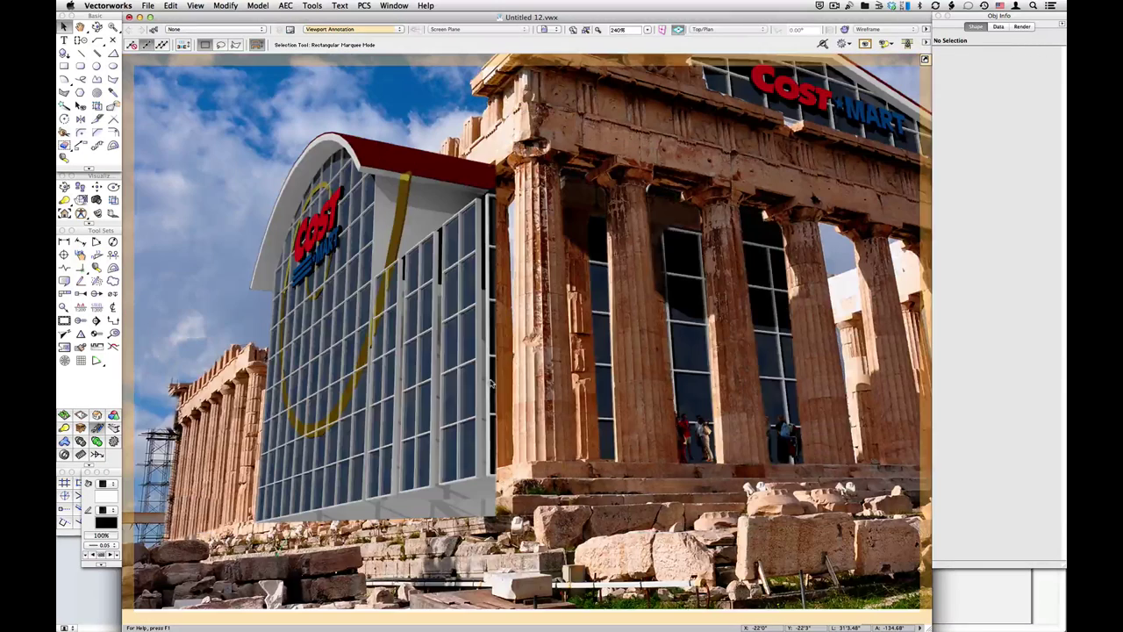
{"action": "left_click", "coordinate": [98, 213]}
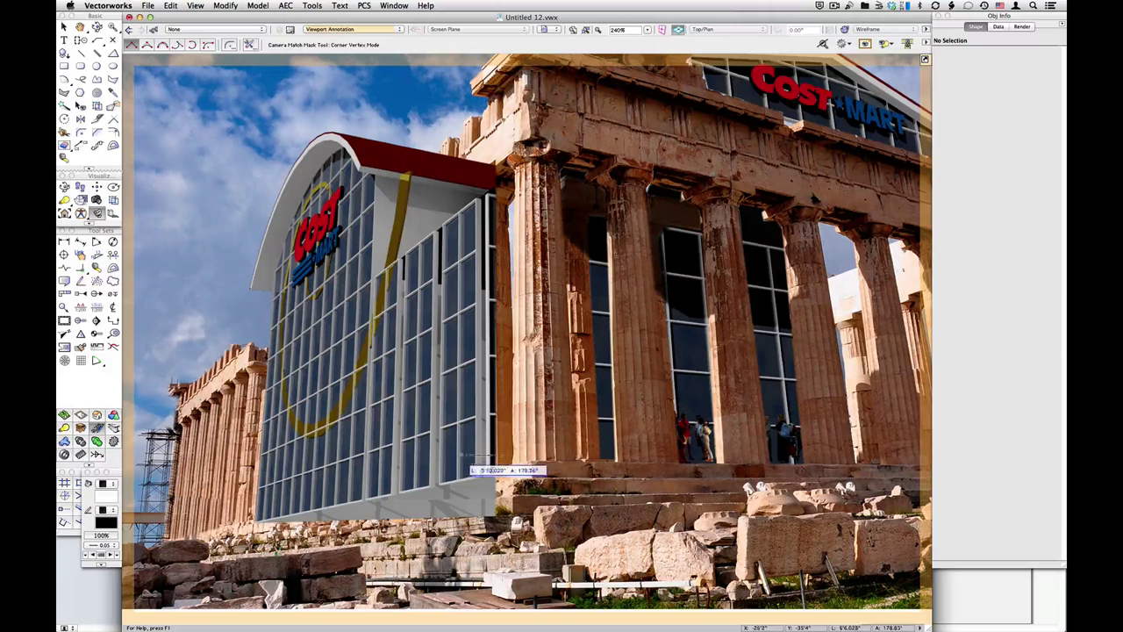
{"action": "left_click", "coordinate": [462, 455]}
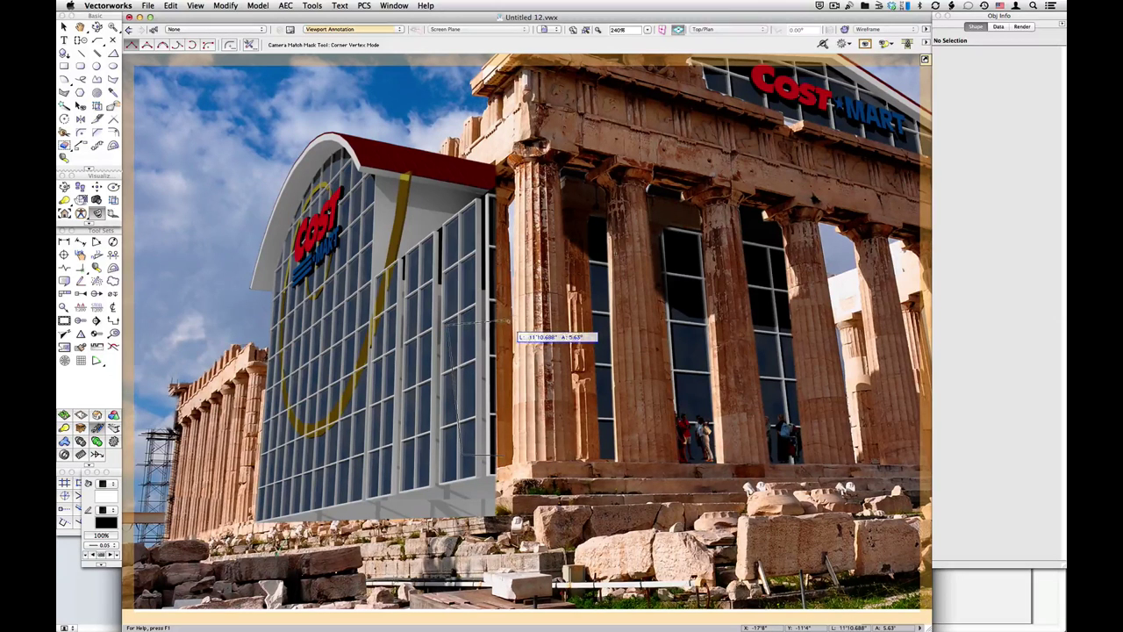
{"action": "double_click", "coordinate": [507, 325]}
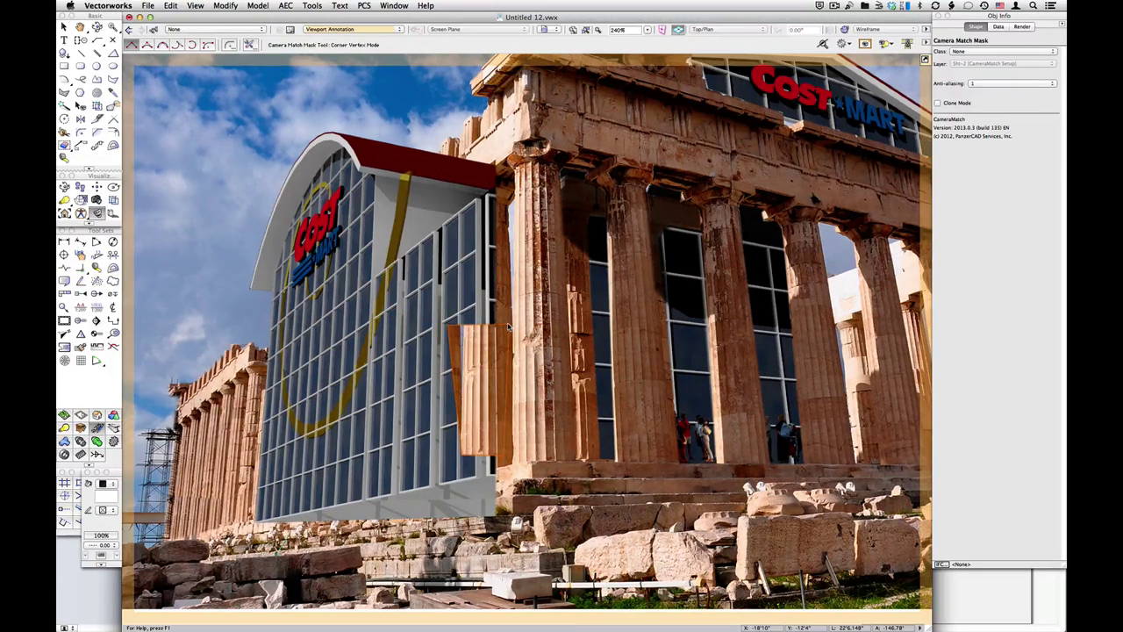
{"action": "key", "text": "x"}
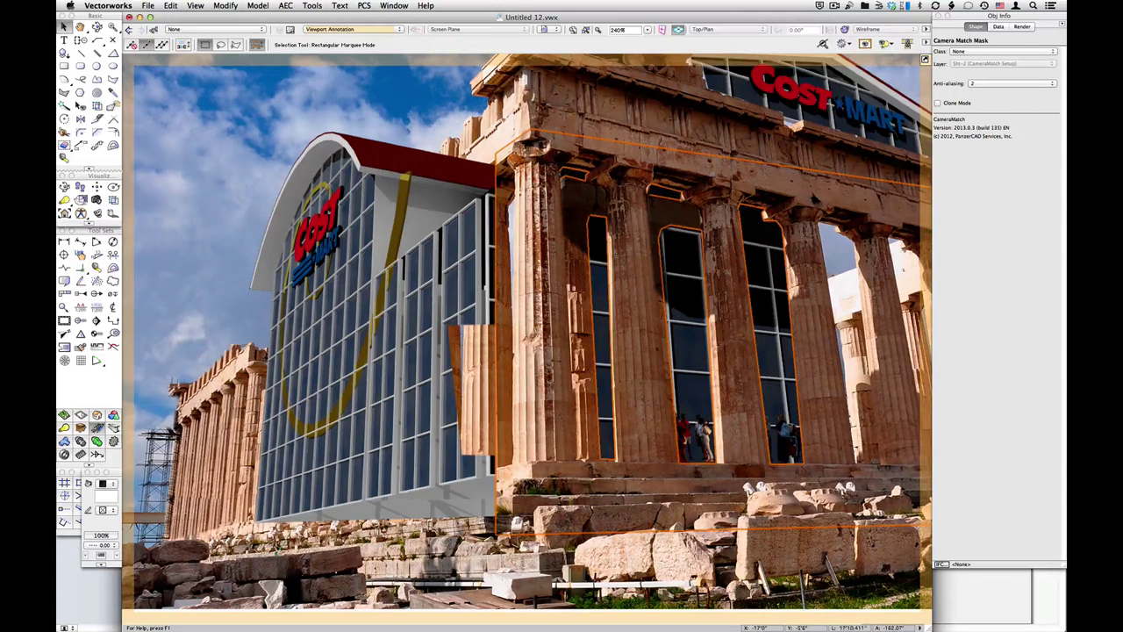
{"action": "left_click", "coordinate": [489, 353]}
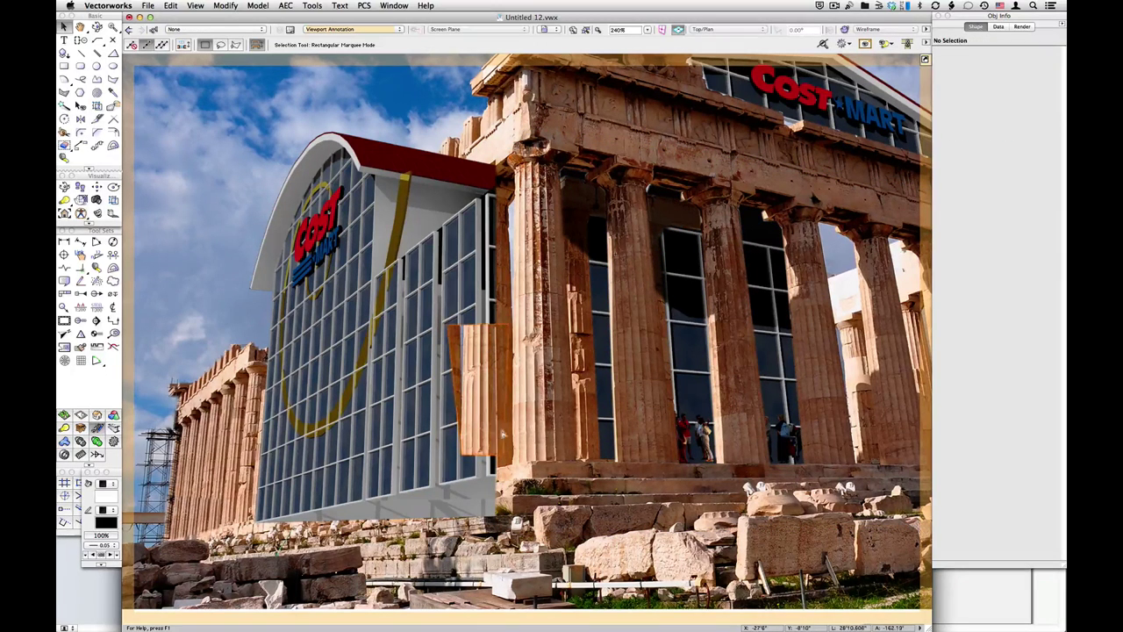
{"action": "left_click", "coordinate": [615, 252]}
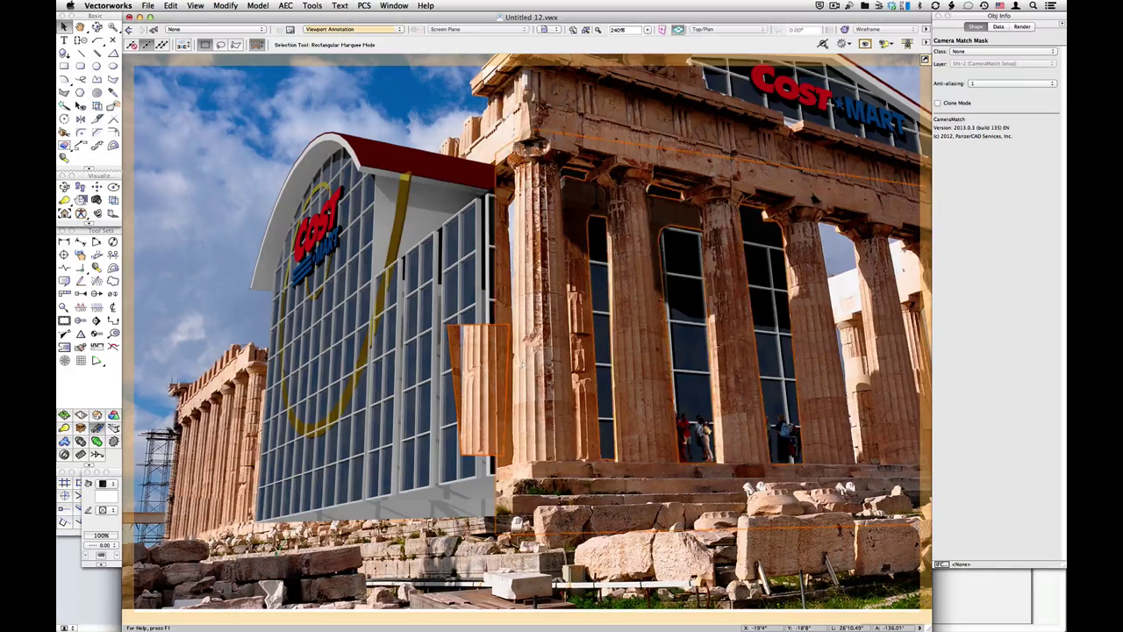
{"action": "left_click", "coordinate": [442, 282], "text": "shift"}
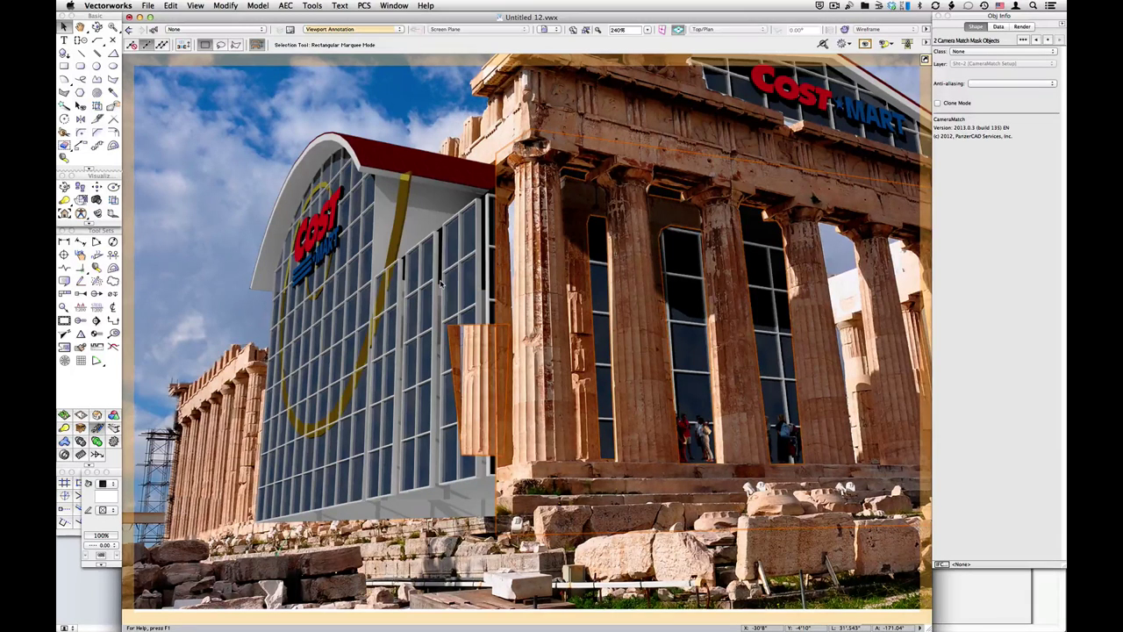
- Combine the two selected masks into one with Modify > Add Surface
{"action": "left_click", "coordinate": [226, 5]}
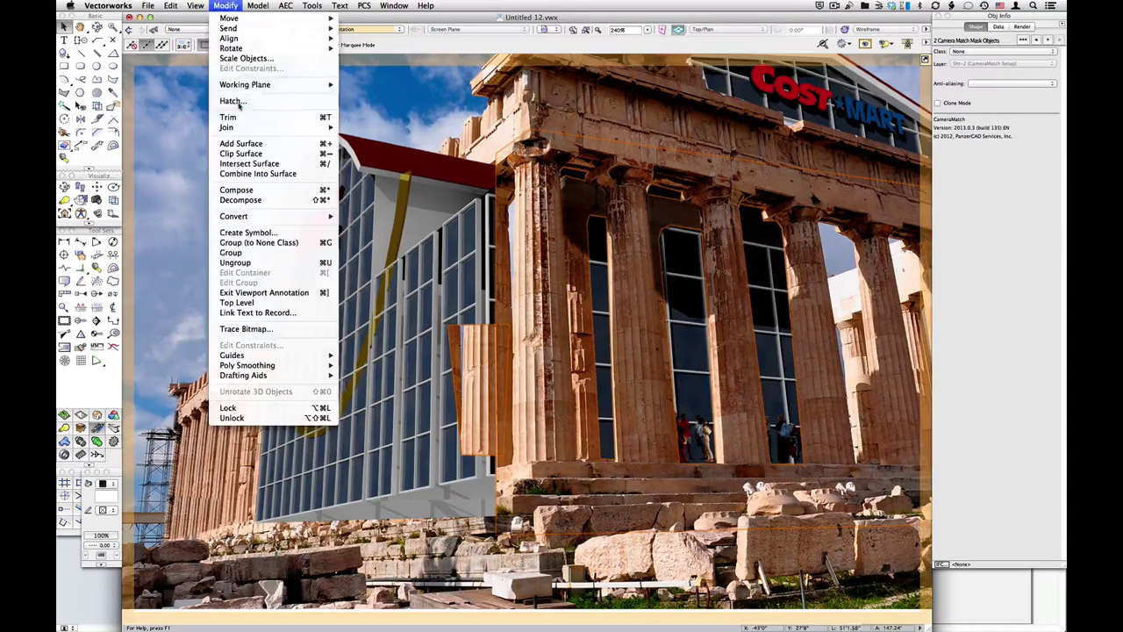
{"action": "left_click", "coordinate": [246, 143]}
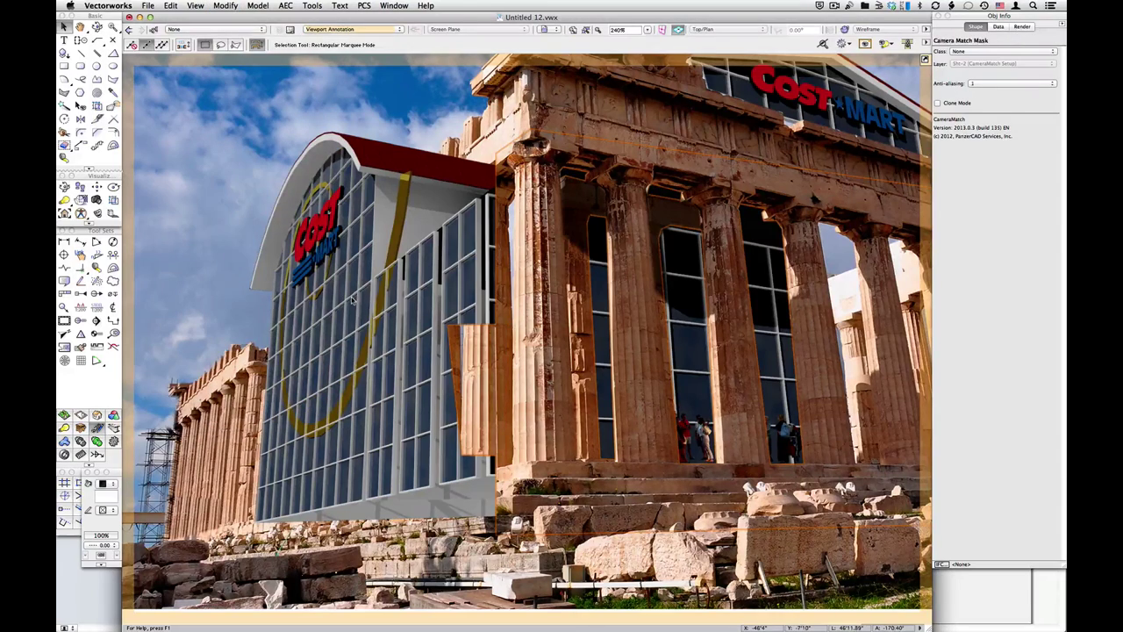
{"action": "left_click", "coordinate": [416, 312]}
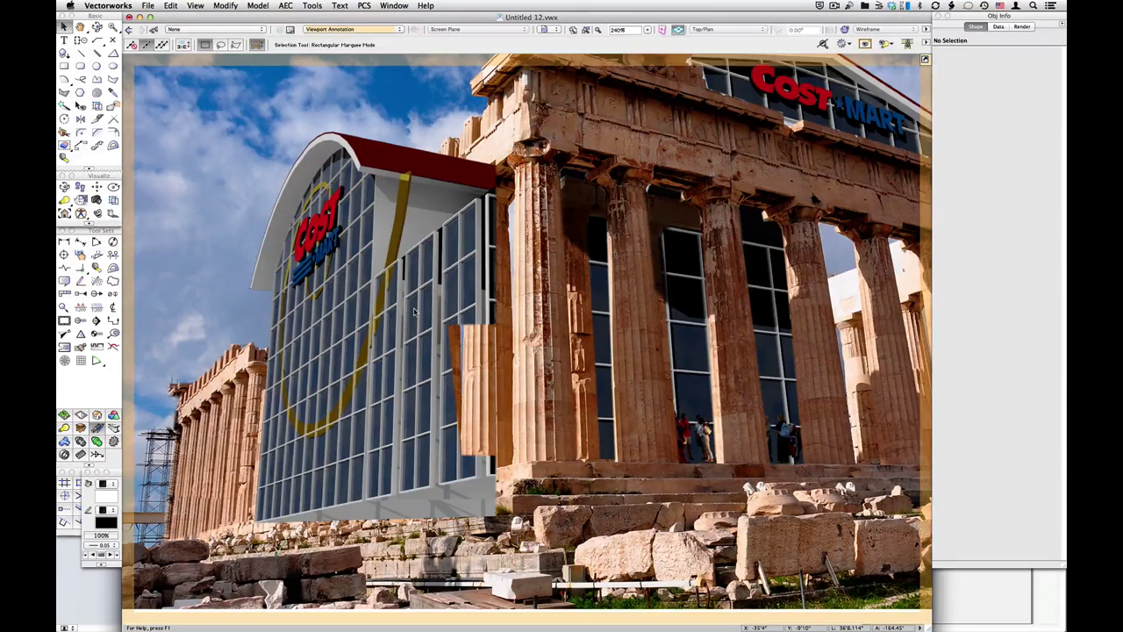
- Close Untitled 12 without saving its changes
{"action": "key", "text": "super+w"}
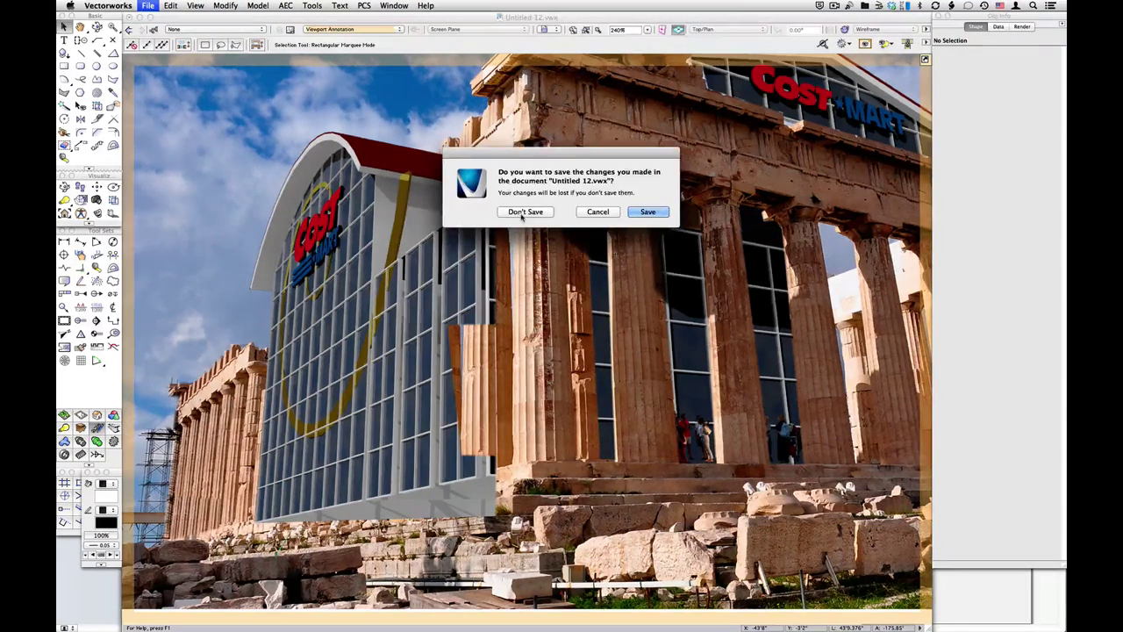
{"action": "left_click", "coordinate": [525, 213]}
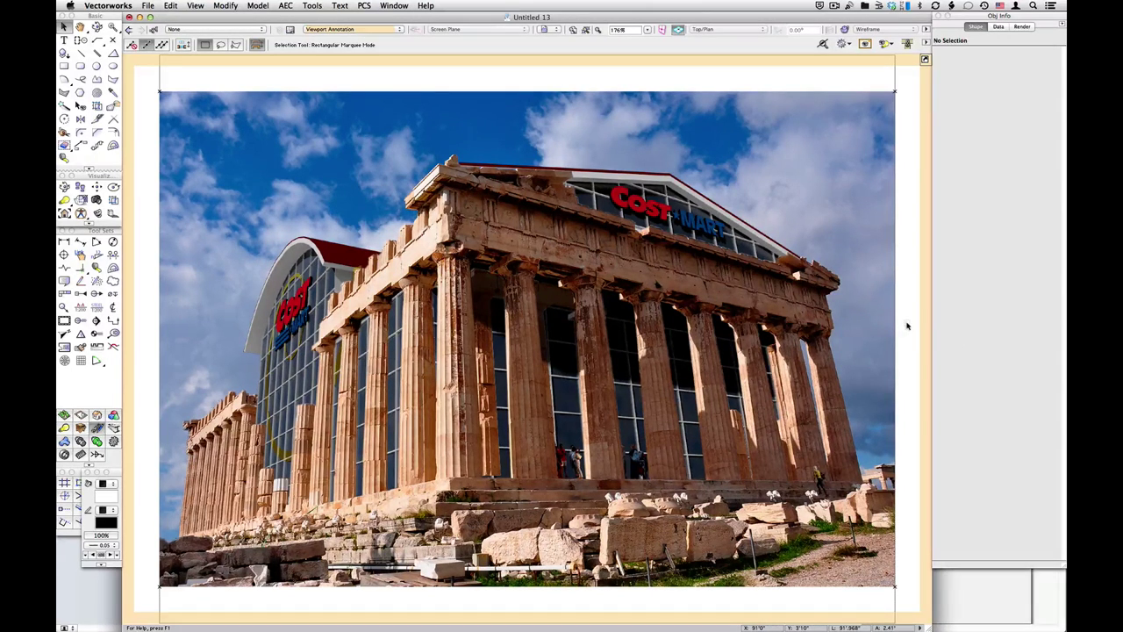
{"action": "left_click", "coordinate": [149, 5]}
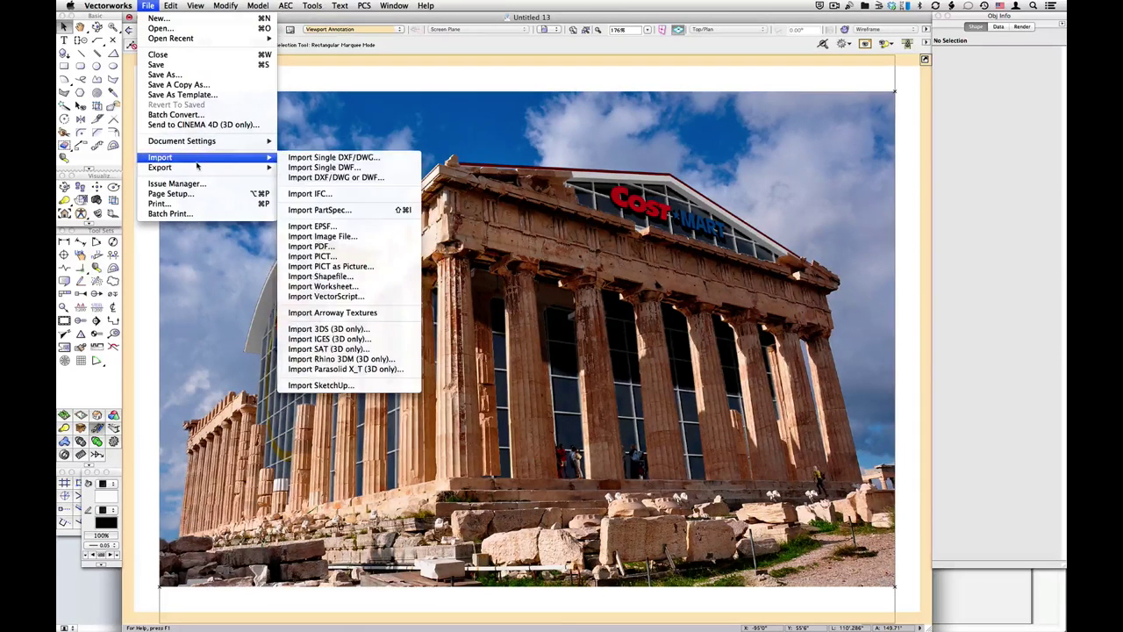
{"action": "mouse_move", "coordinate": [201, 168]}
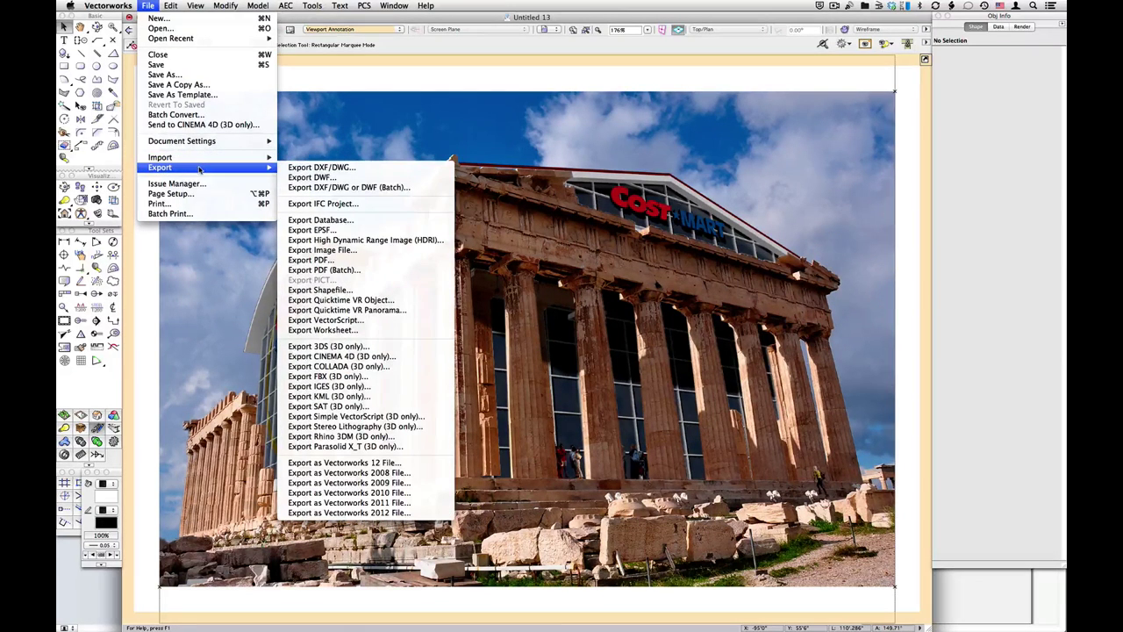
{"action": "left_click", "coordinate": [322, 250]}
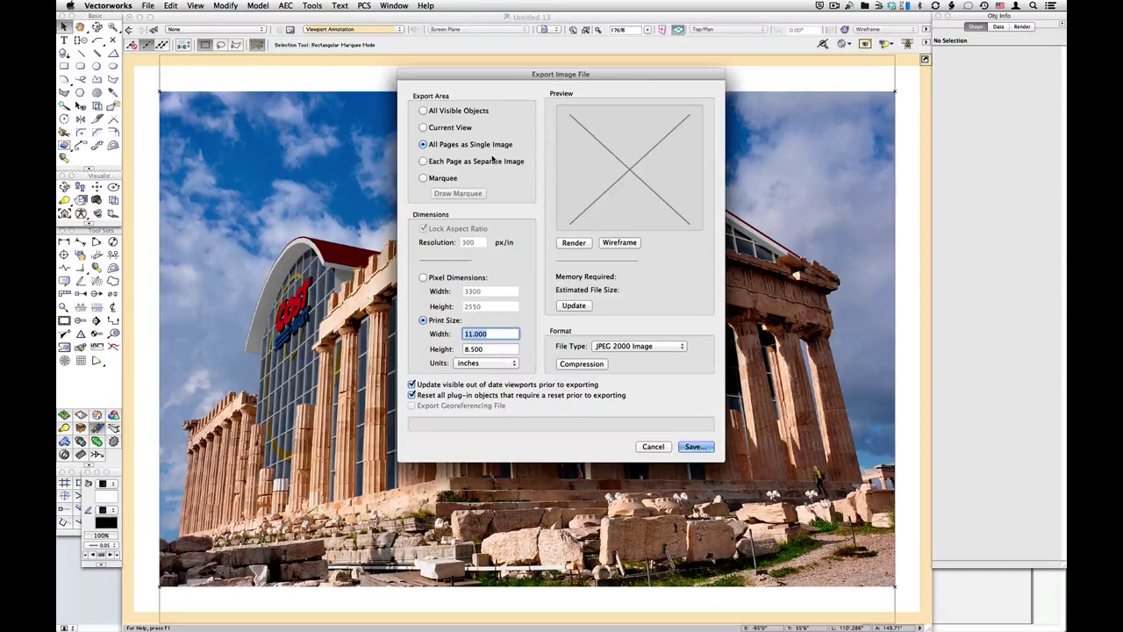
{"action": "left_click", "coordinate": [621, 346]}
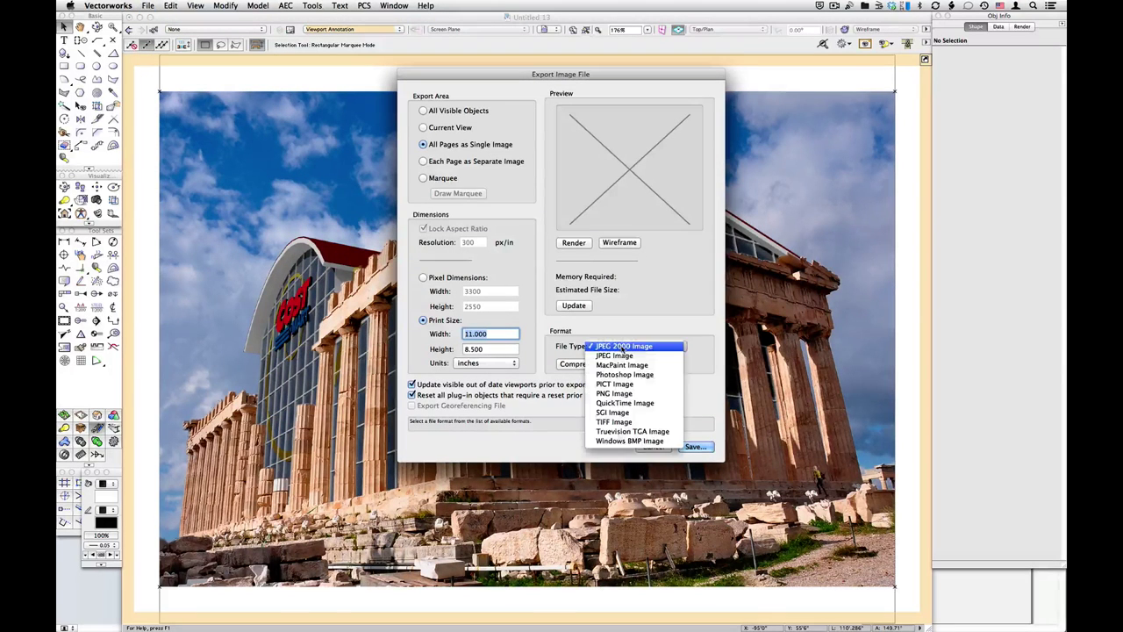
{"action": "left_click", "coordinate": [628, 394]}
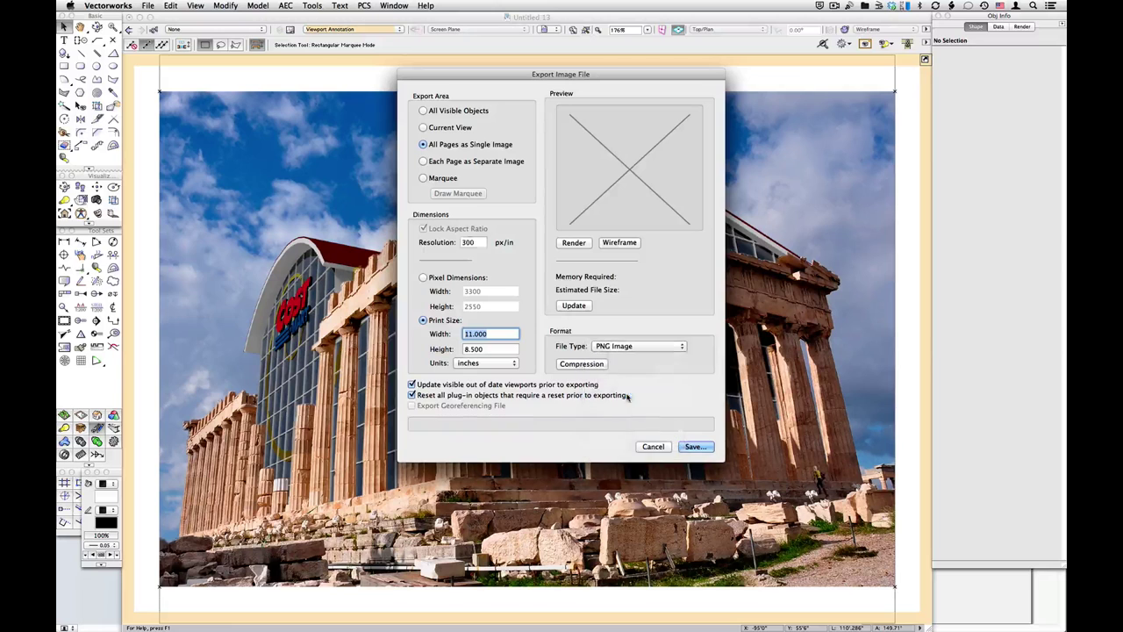
{"action": "left_click", "coordinate": [633, 347]}
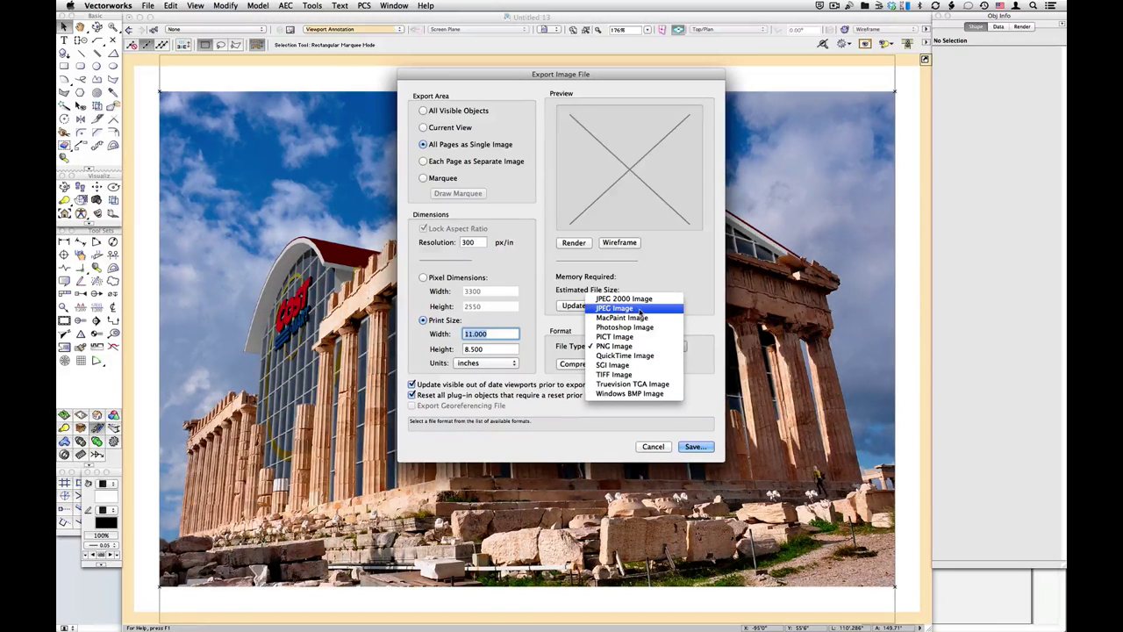
{"action": "left_click", "coordinate": [694, 303]}
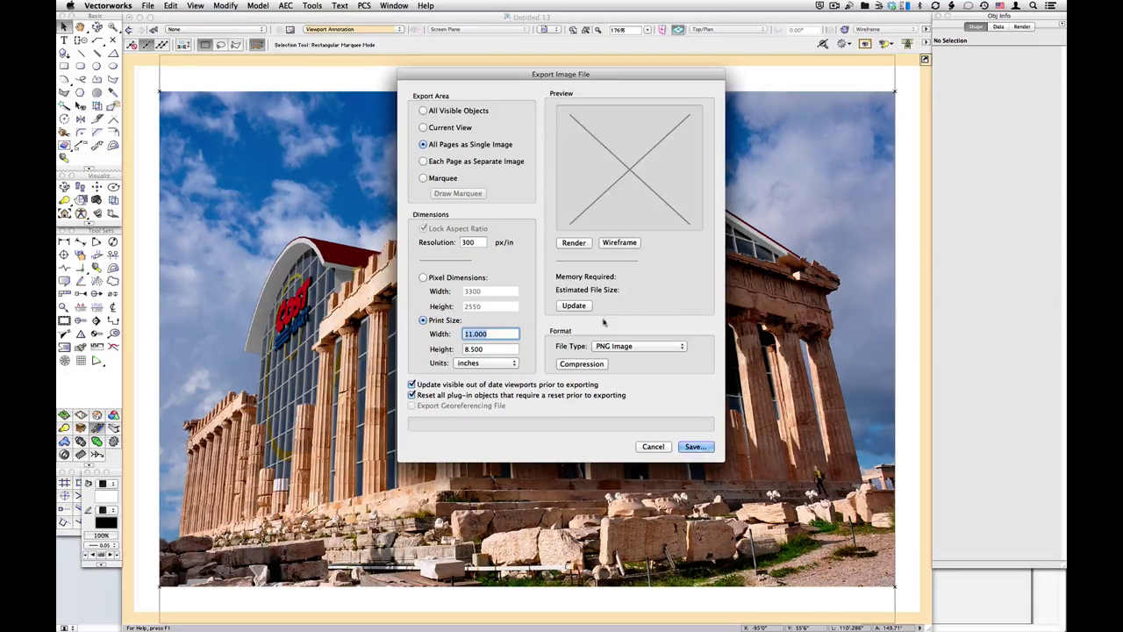
{"action": "double_click", "coordinate": [475, 243]}
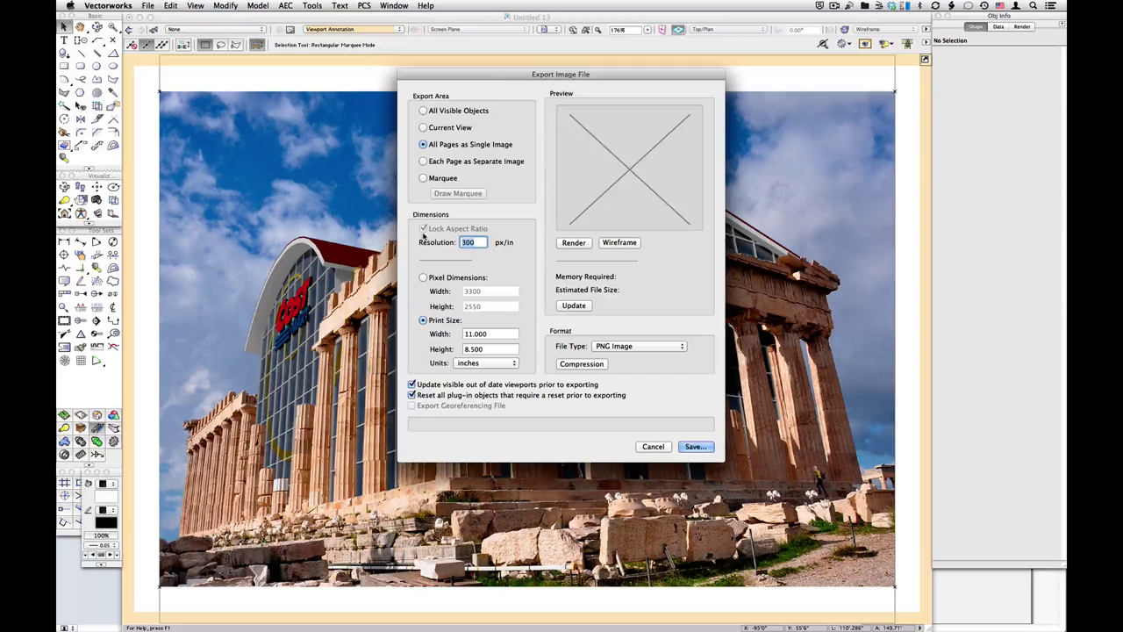
{"action": "left_click_drag", "start_coordinate": [482, 82], "coordinate": [549, 87]}
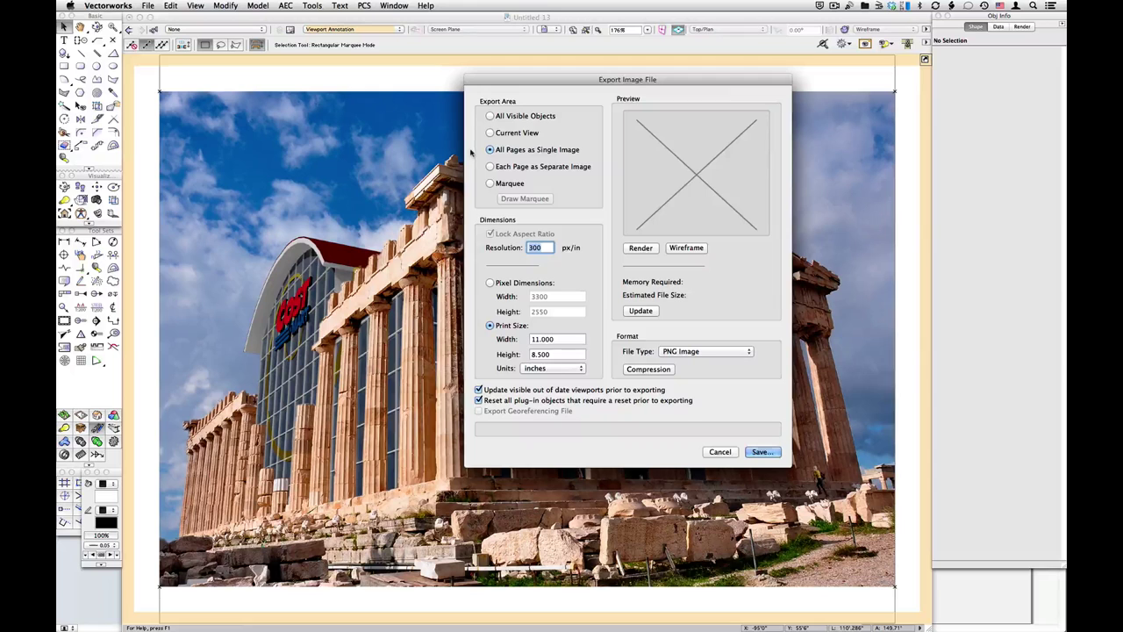
{"action": "type", "text": "160"}
{"action": "key", "text": "super+a"}
{"action": "left_click", "coordinate": [721, 452]}
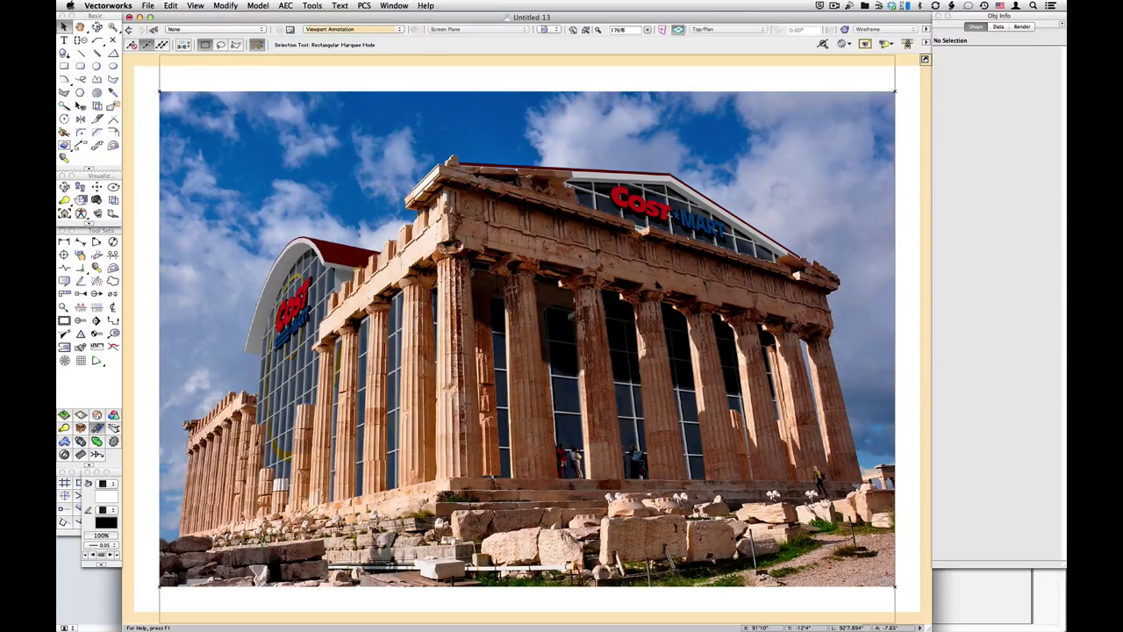
- Show the 'Insert a CameraMatch Object' slide in Keynote, then return to the Vectorworks street-photo drawing
{"action": "key", "text": "super+grave"}
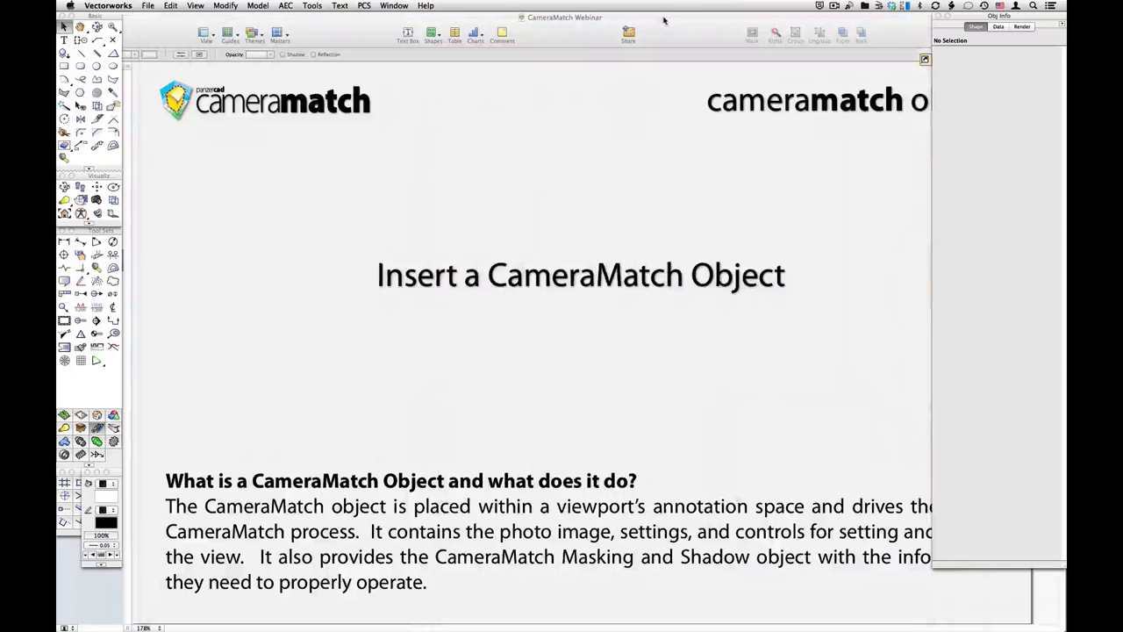
{"action": "left_click", "coordinate": [661, 167]}
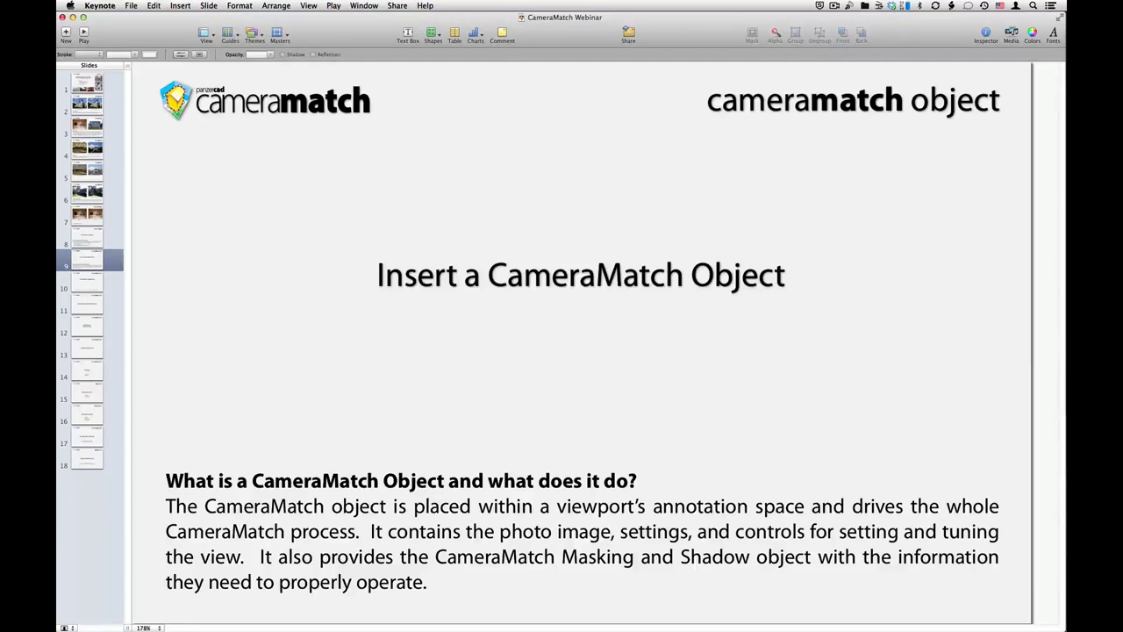
{"action": "key", "text": "super+Tab"}
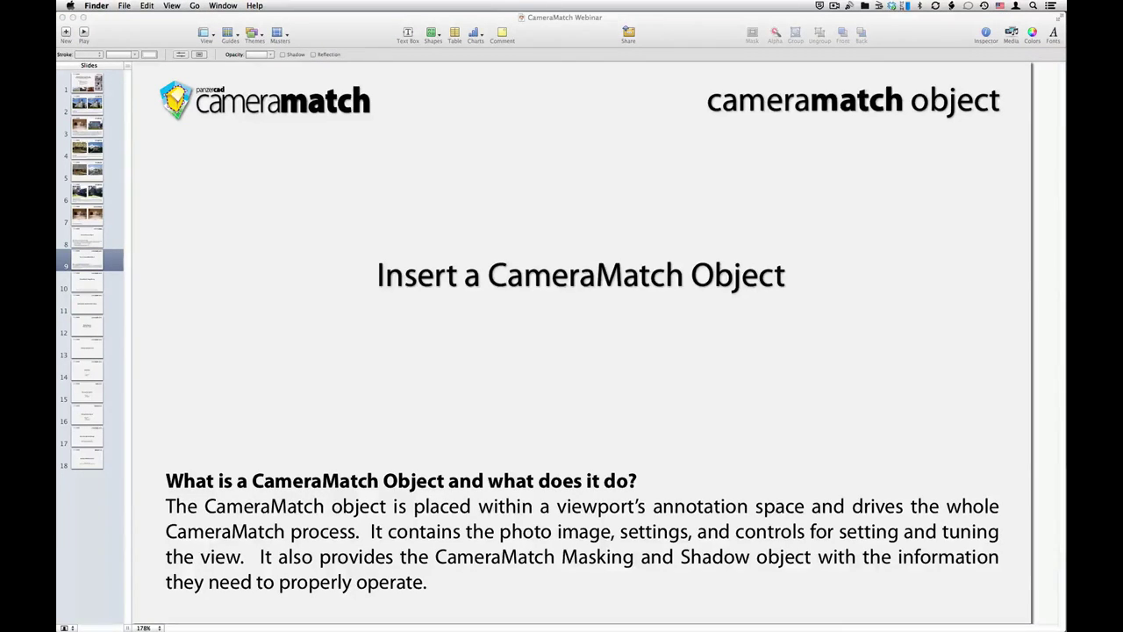
{"action": "key", "text": "super+Tab"}
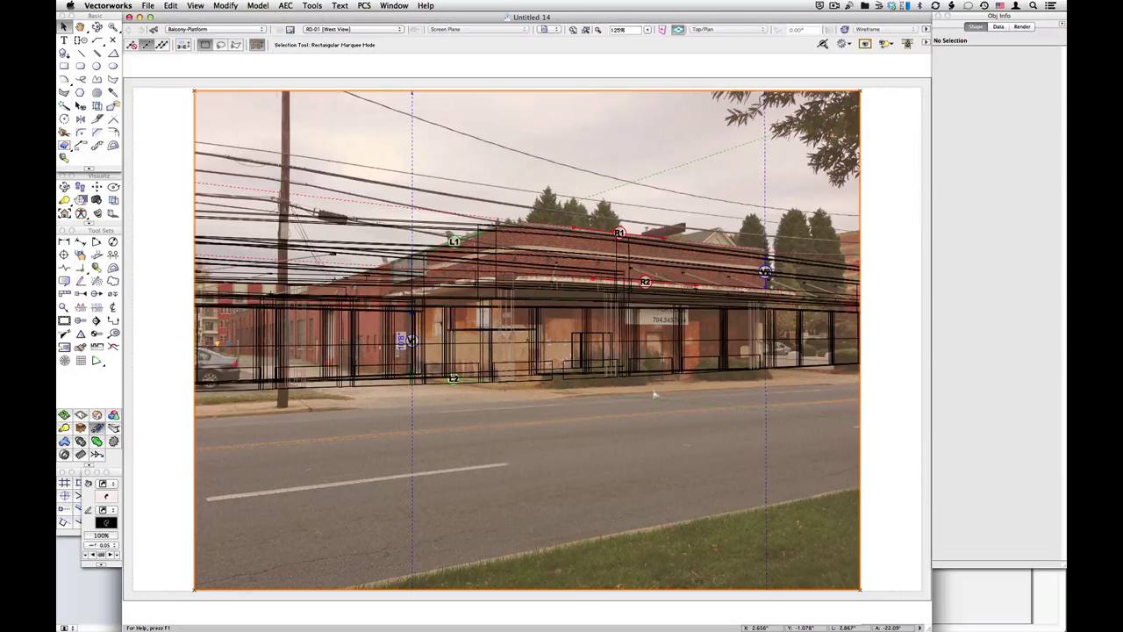
- Select the CameraMatch object in the viewport annotations and set the view to match the photo
{"action": "double_click", "coordinate": [586, 409]}
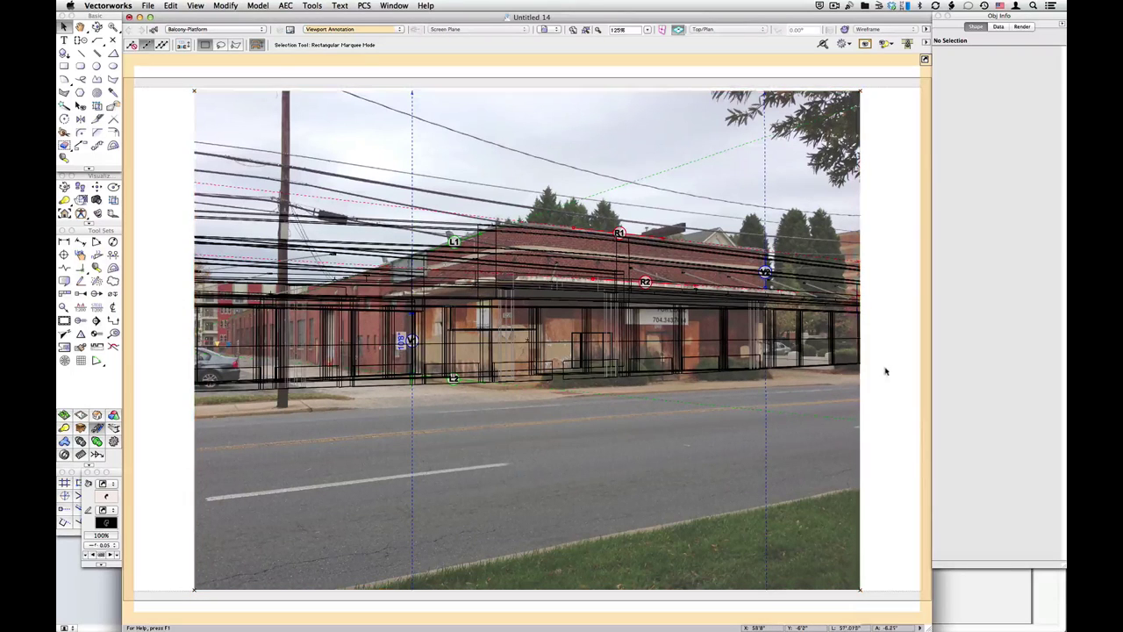
{"action": "left_click", "coordinate": [849, 401]}
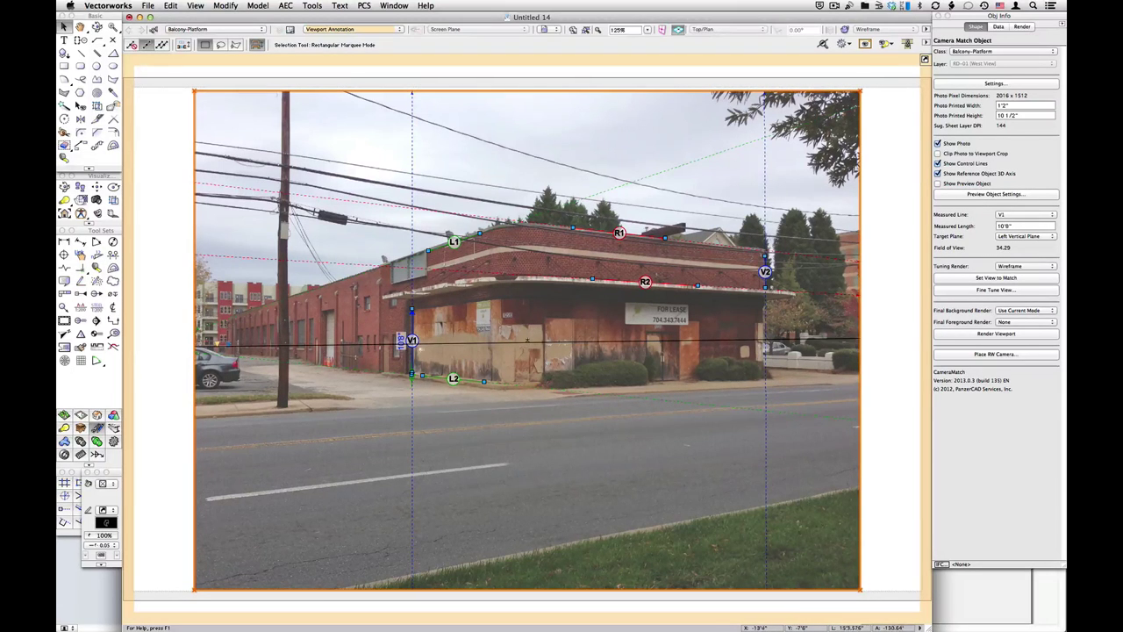
{"action": "left_click", "coordinate": [987, 278]}
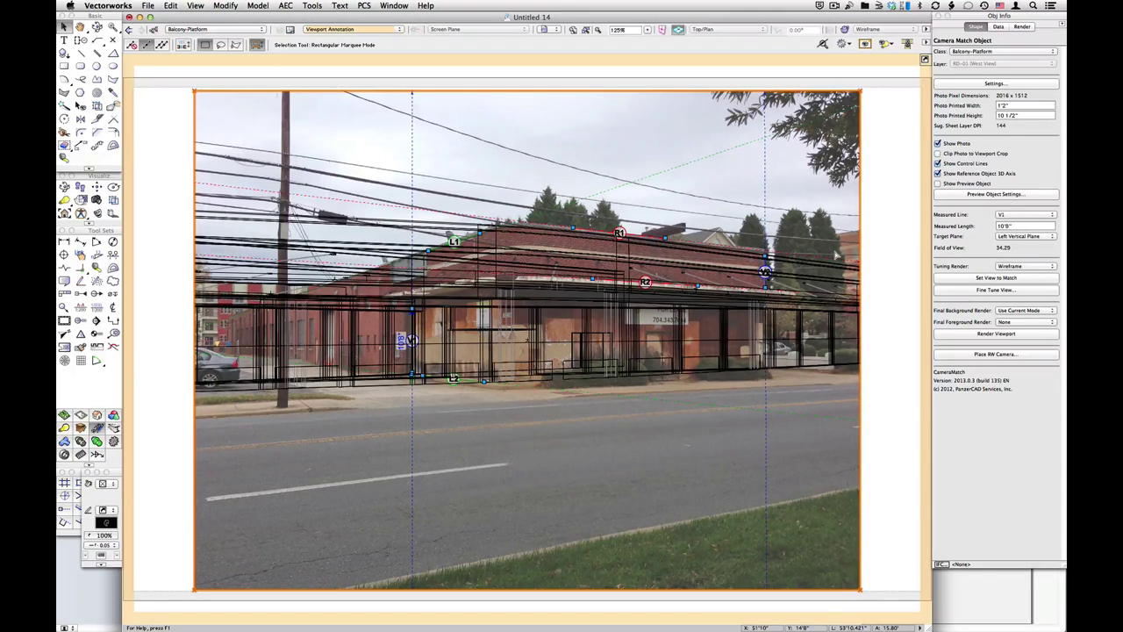
- Turn on Show Preview Object and accept its settings to place the 10'8" grid
{"action": "left_click", "coordinate": [966, 195]}
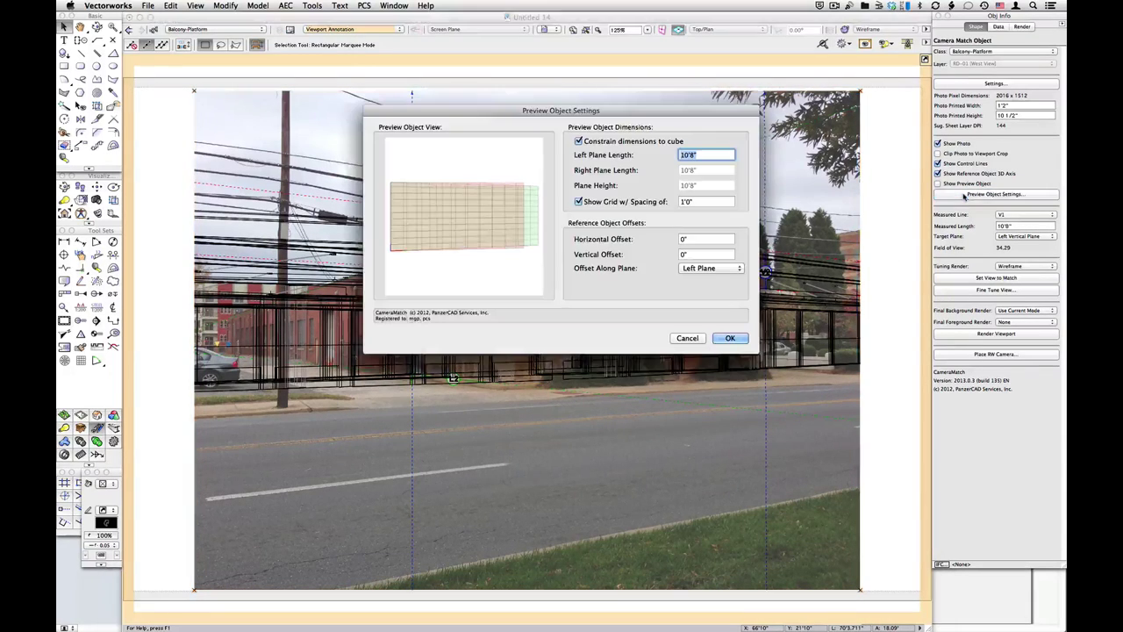
{"action": "left_click_drag", "start_coordinate": [632, 115], "coordinate": [657, 115]}
{"action": "left_click", "coordinate": [725, 375]}
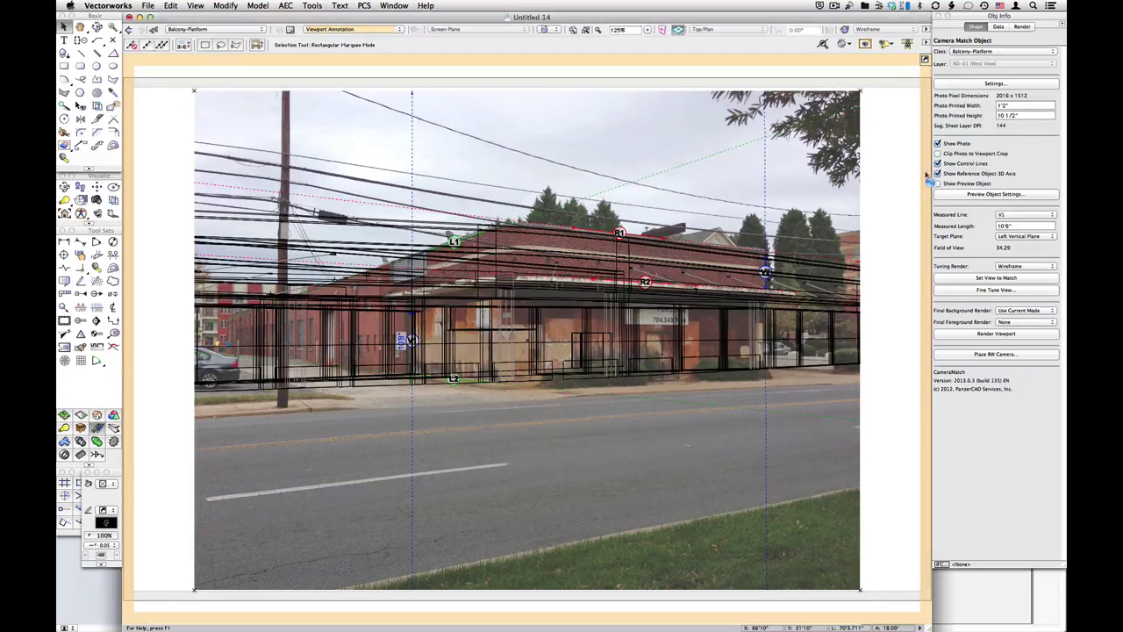
{"action": "left_click", "coordinate": [938, 184]}
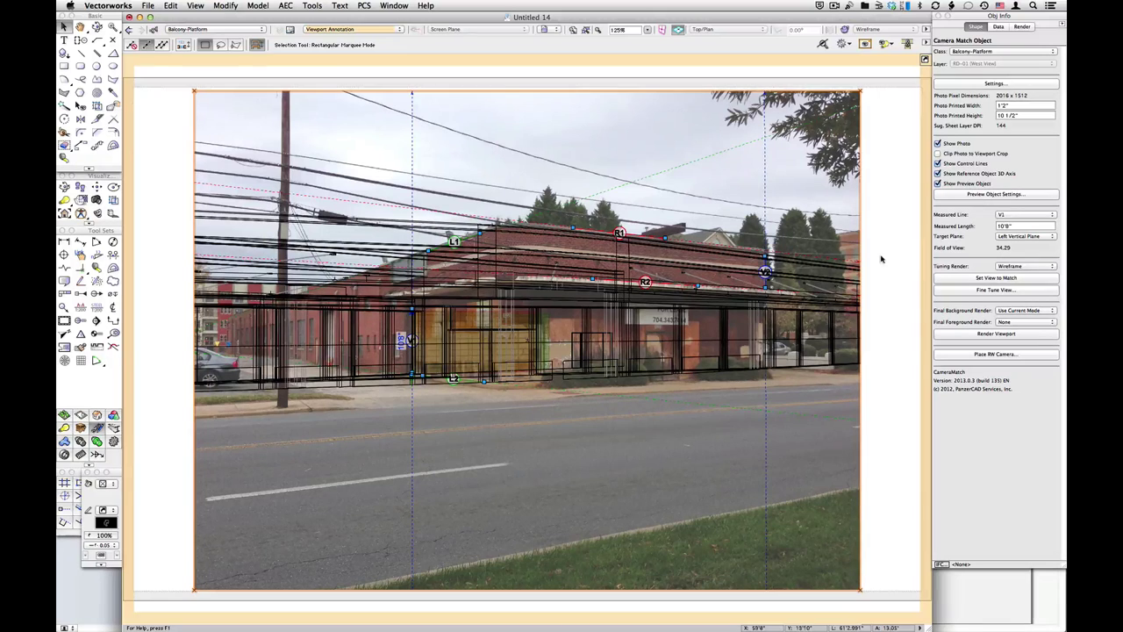
{"action": "left_click", "coordinate": [994, 195]}
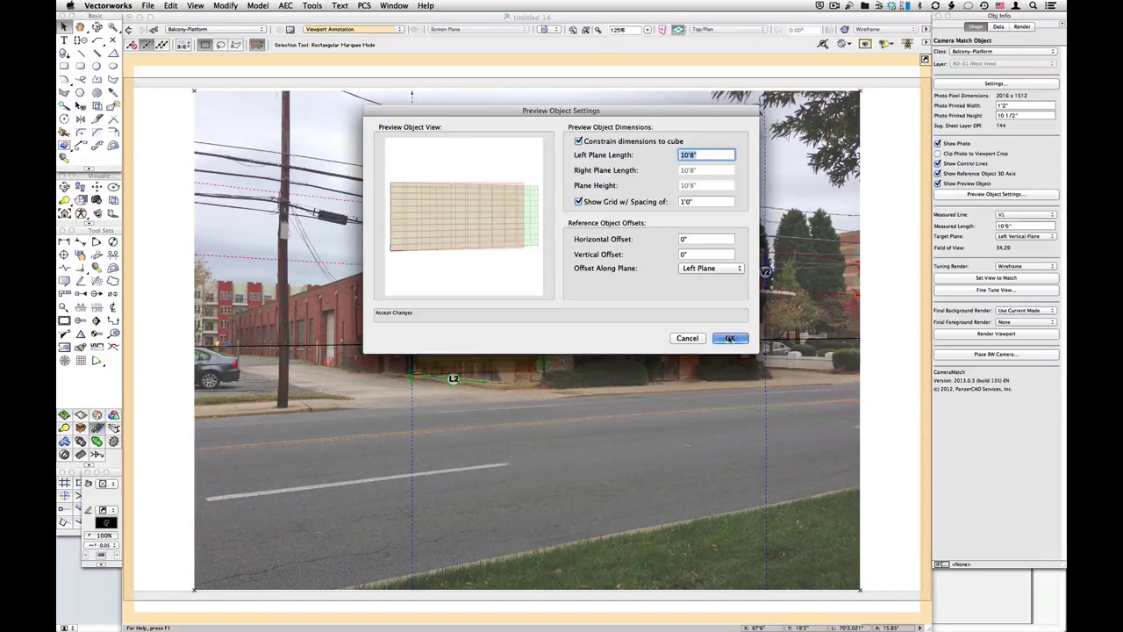
{"action": "key", "text": "Return"}
- Drag the top endpoints of control lines V1 and V2 onto the building's corners
{"action": "scroll", "coordinate": [397, 351], "scroll_direction": "up", "scroll_amount": 2}
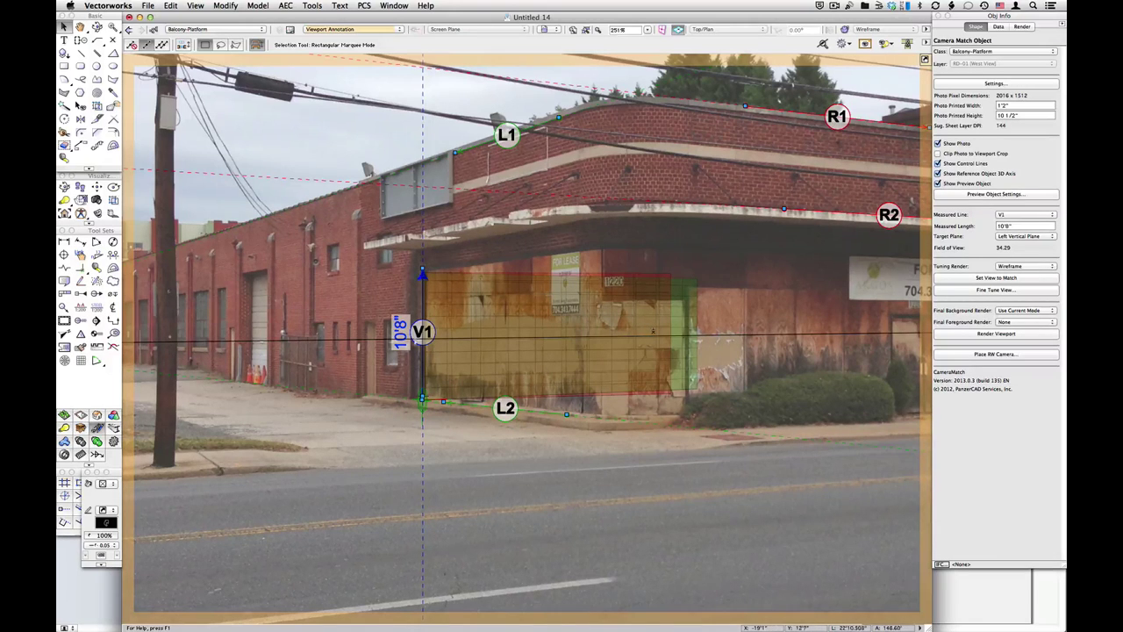
{"action": "scroll", "coordinate": [396, 455], "scroll_direction": "down", "scroll_amount": 3}
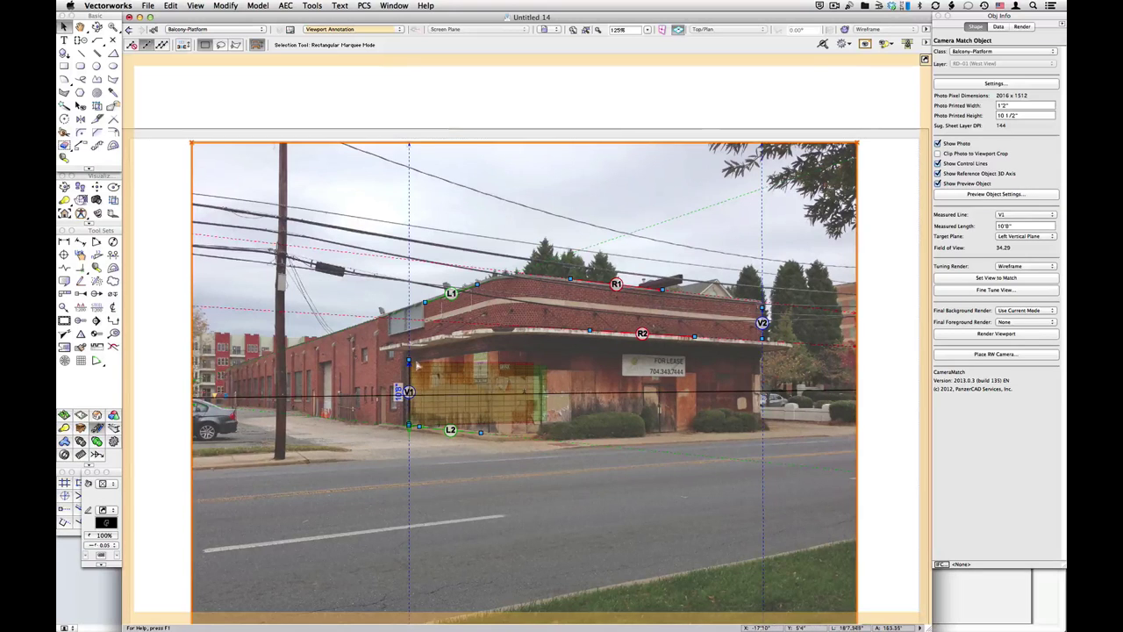
{"action": "scroll", "coordinate": [418, 366], "scroll_direction": "up", "scroll_amount": 1}
{"action": "scroll", "coordinate": [414, 356], "scroll_direction": "up", "scroll_amount": 1}
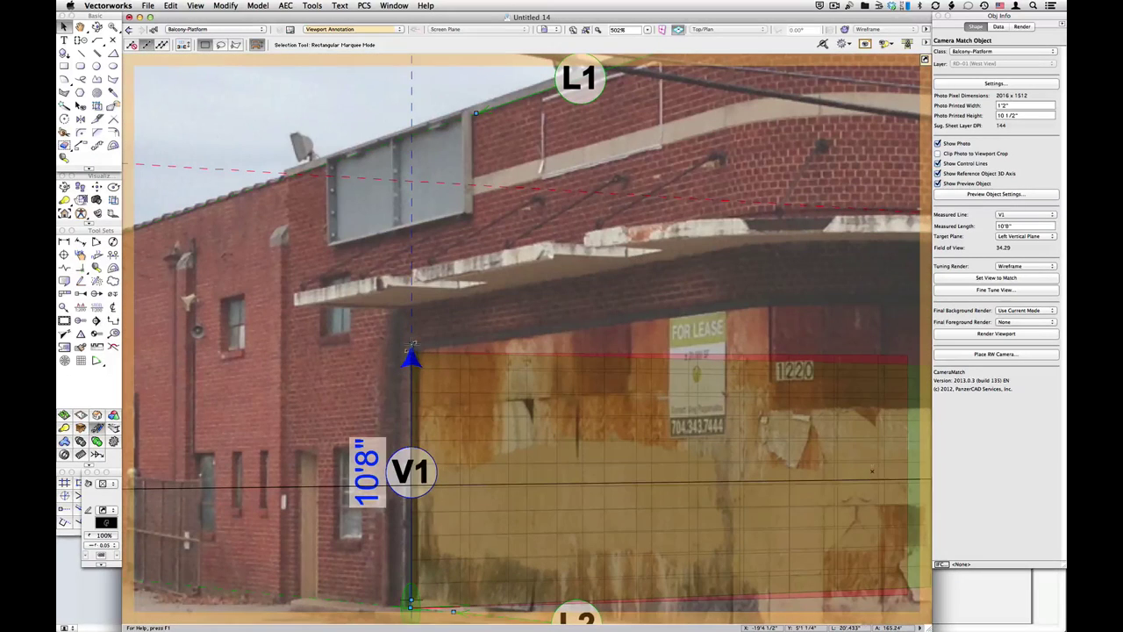
{"action": "left_click_drag", "start_coordinate": [411, 346], "coordinate": [413, 339]}
{"action": "scroll", "coordinate": [353, 381], "scroll_direction": "down", "scroll_amount": 2}
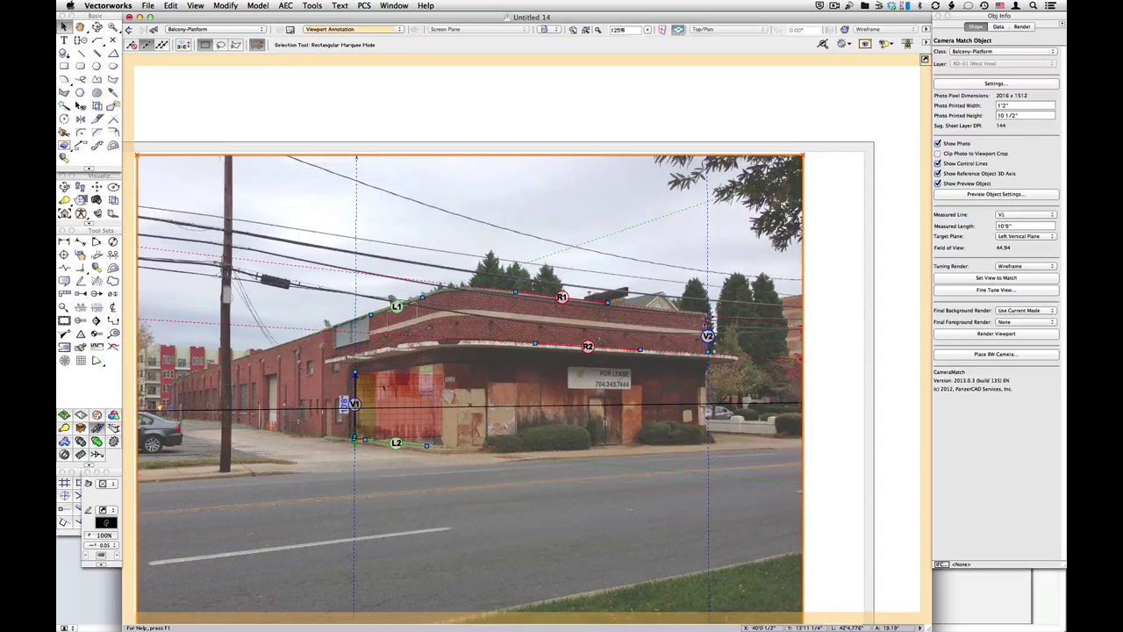
{"action": "left_click_drag", "start_coordinate": [707, 316], "coordinate": [693, 314]}
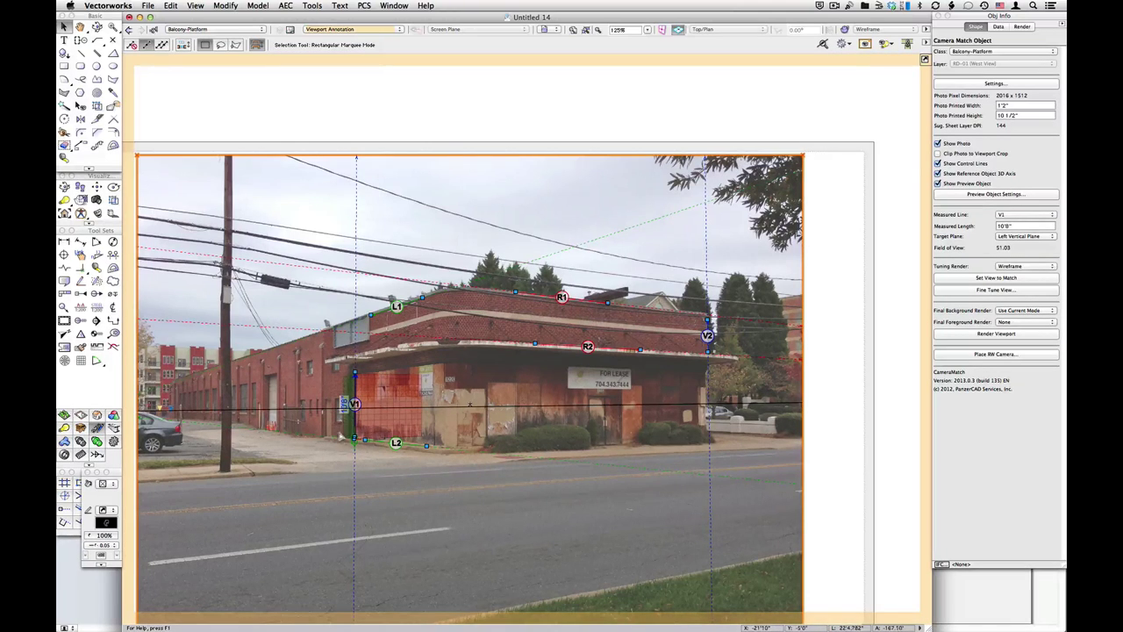
- Fine-adjust the V1 and V2 top endpoints on the corners, then set the view to match
{"action": "scroll", "coordinate": [341, 437], "scroll_direction": "up", "scroll_amount": 2}
{"action": "scroll", "coordinate": [340, 436], "scroll_direction": "up", "scroll_amount": 2}
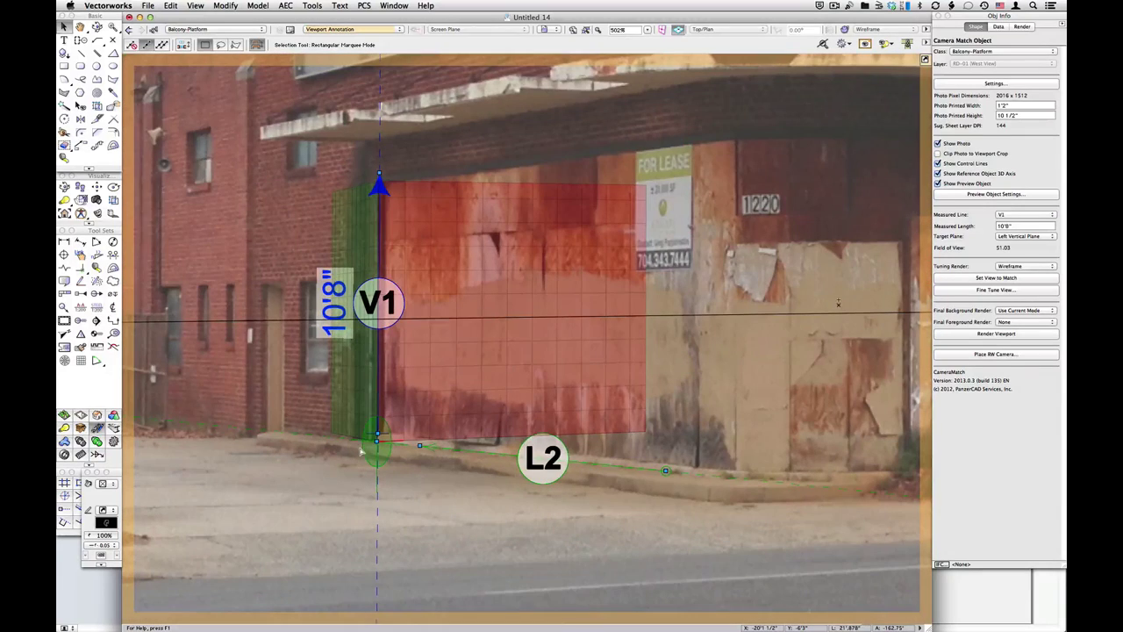
{"action": "scroll", "coordinate": [360, 451], "scroll_direction": "down", "scroll_amount": 2}
{"action": "scroll", "coordinate": [351, 479], "scroll_direction": "down", "scroll_amount": 2}
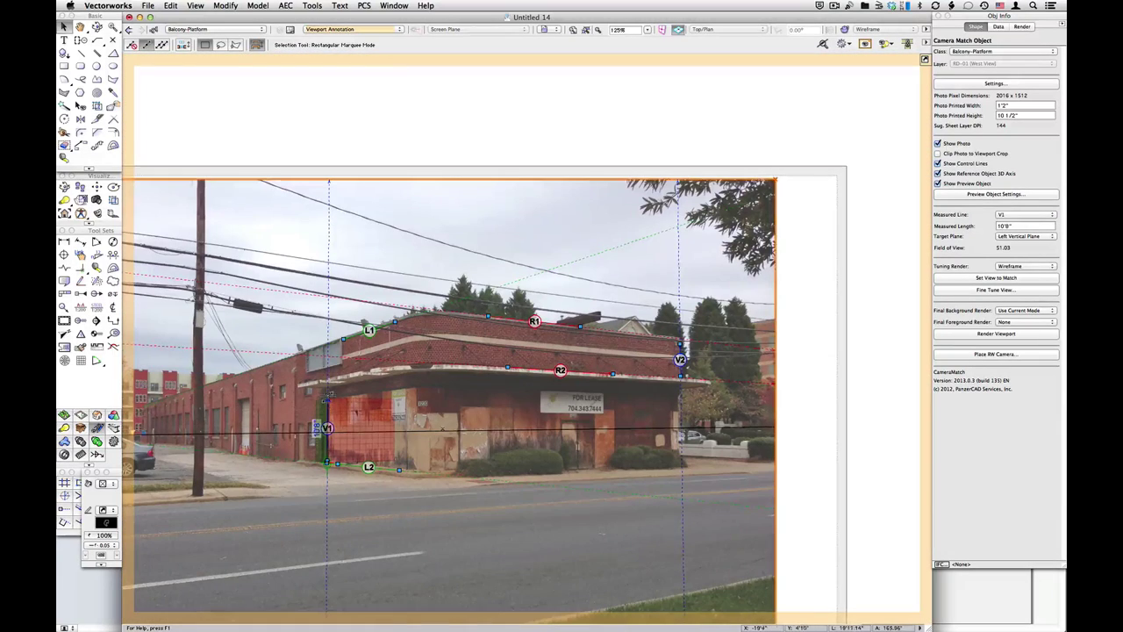
{"action": "left_click_drag", "start_coordinate": [327, 393], "coordinate": [325, 386]}
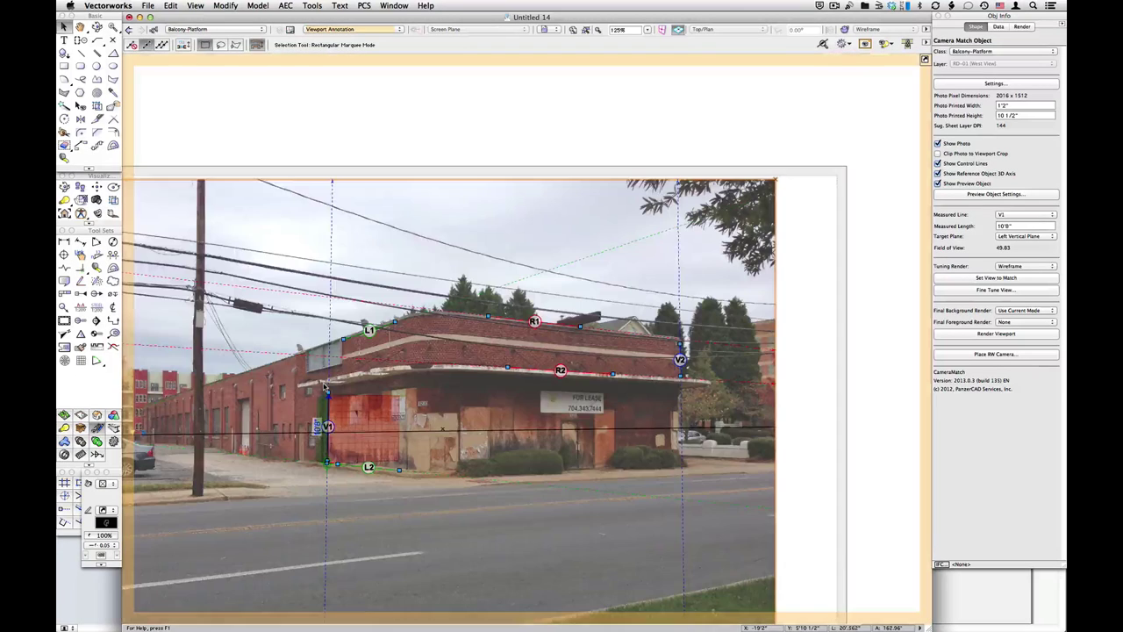
{"action": "scroll", "coordinate": [324, 386], "scroll_direction": "up", "scroll_amount": 2}
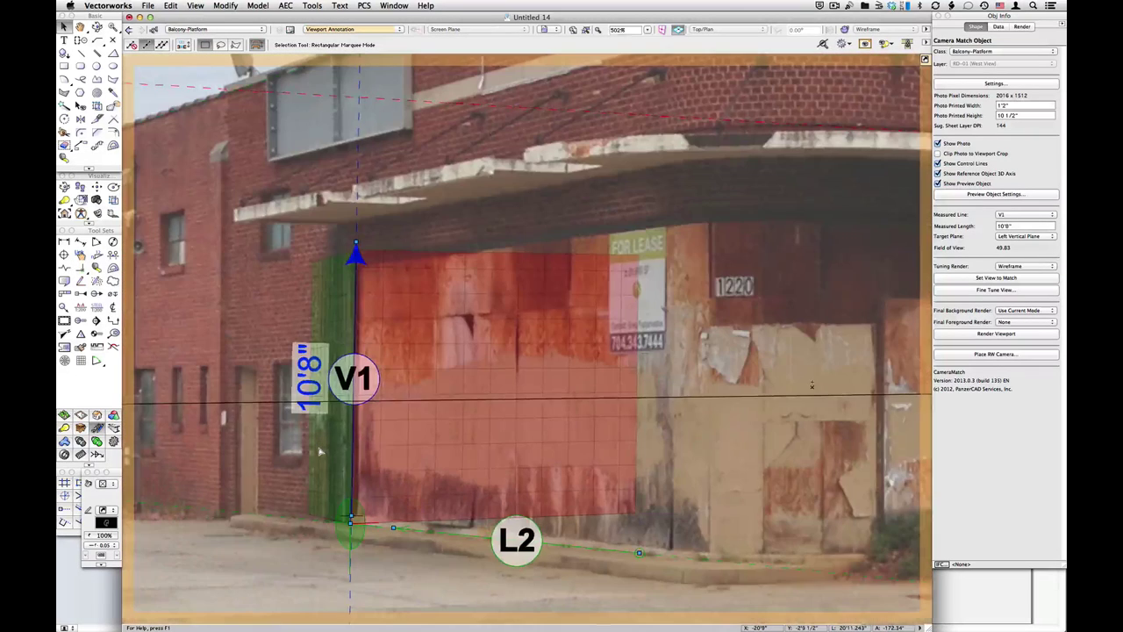
{"action": "scroll", "coordinate": [320, 452], "scroll_direction": "down", "scroll_amount": 2}
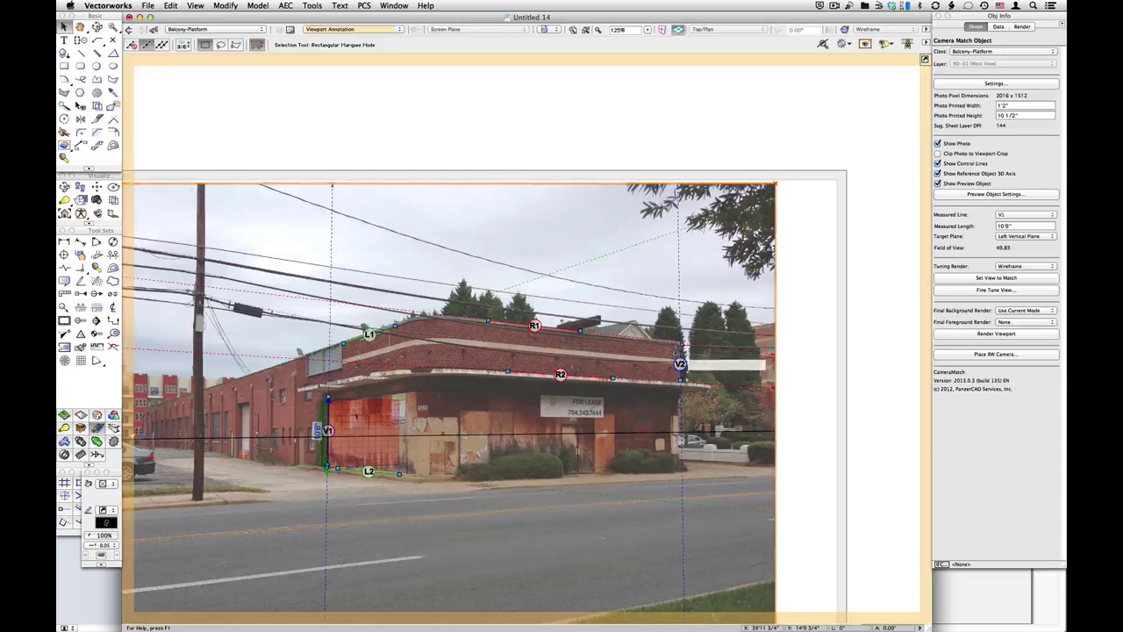
{"action": "left_click_drag", "start_coordinate": [679, 348], "coordinate": [679, 339]}
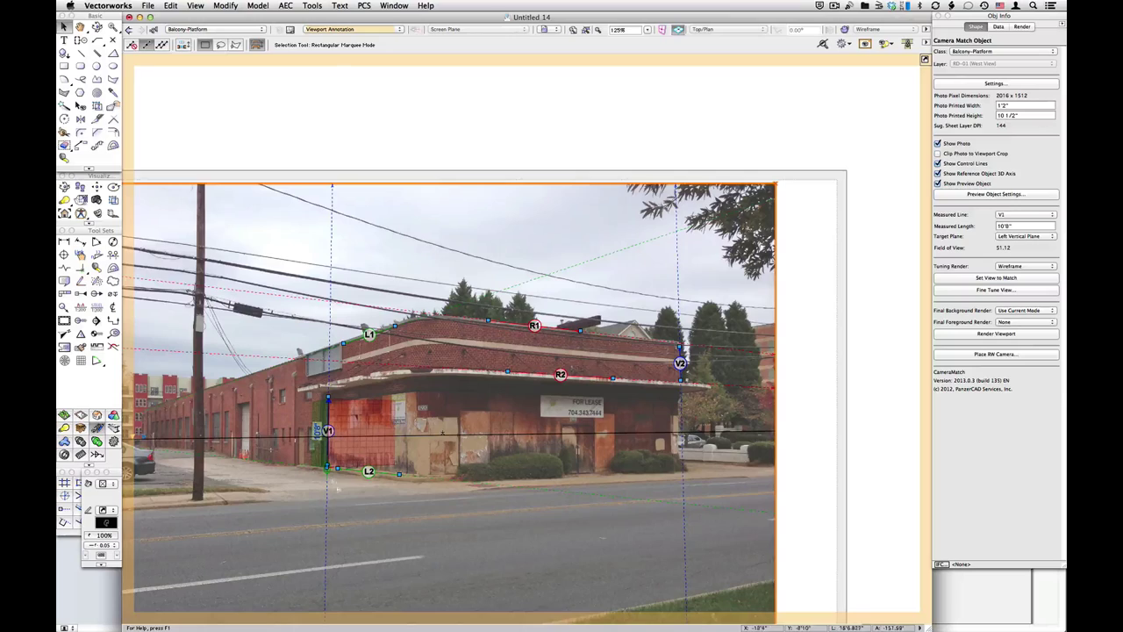
{"action": "scroll", "coordinate": [333, 483], "scroll_direction": "up", "scroll_amount": 1}
{"action": "scroll", "coordinate": [283, 479], "scroll_direction": "up", "scroll_amount": 1}
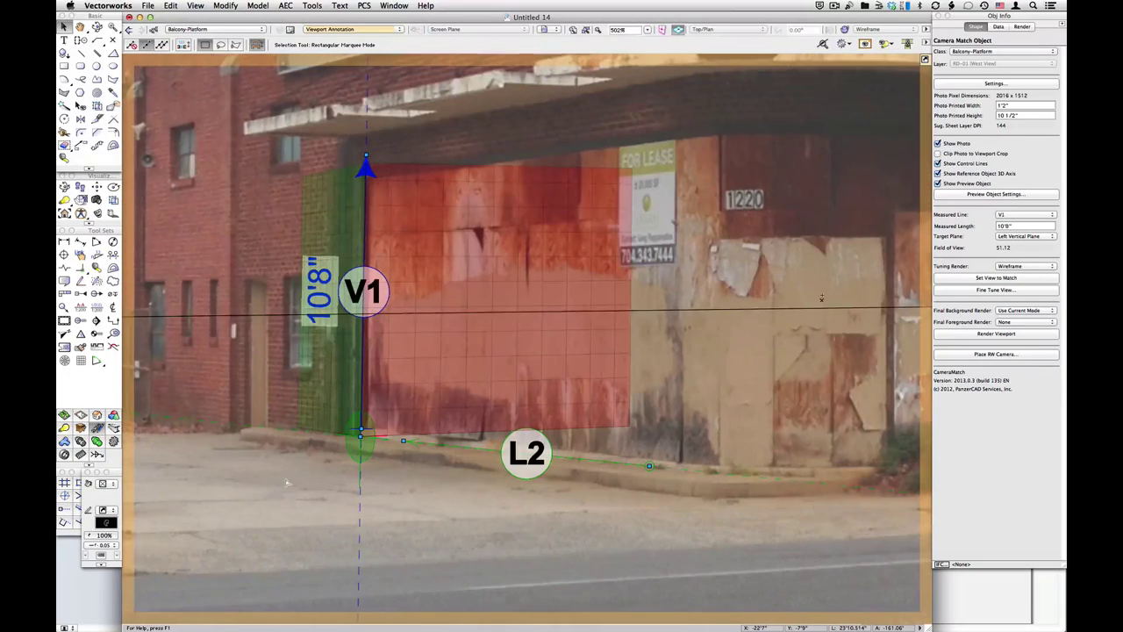
{"action": "scroll", "coordinate": [369, 484], "scroll_direction": "down", "scroll_amount": 1}
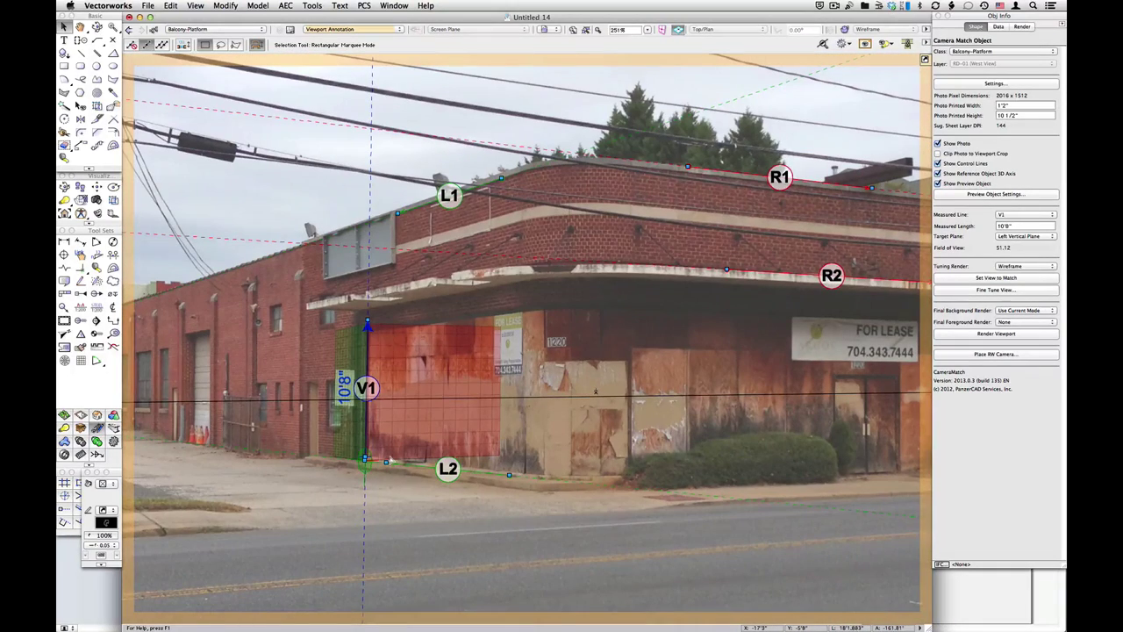
{"action": "scroll", "coordinate": [455, 283], "scroll_direction": "down", "scroll_amount": 1}
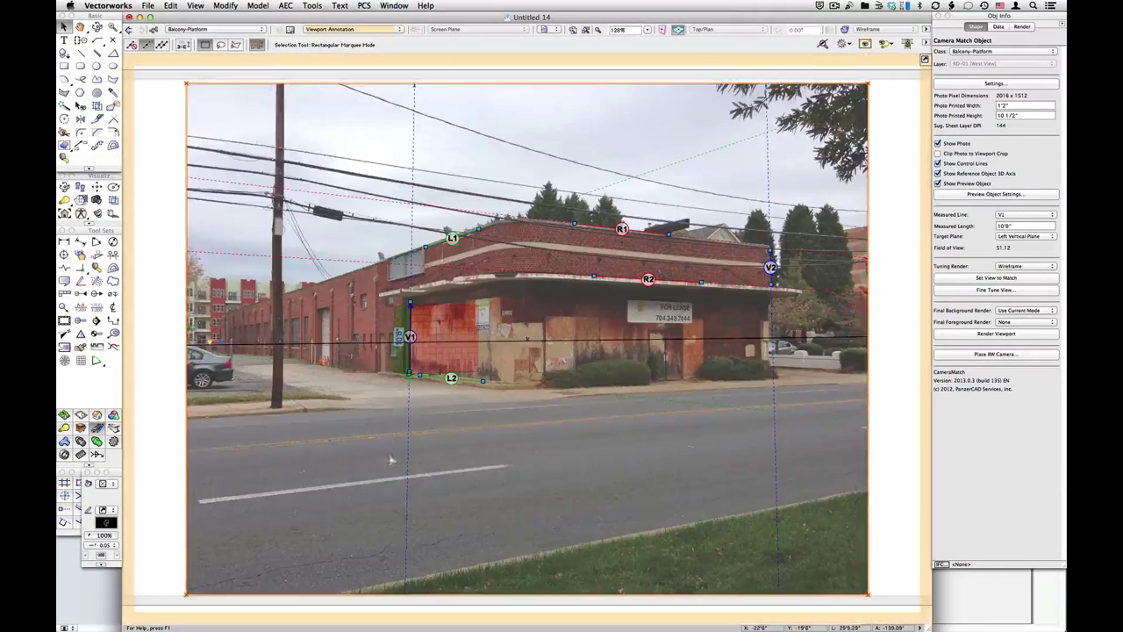
{"action": "left_click", "coordinate": [1002, 280]}
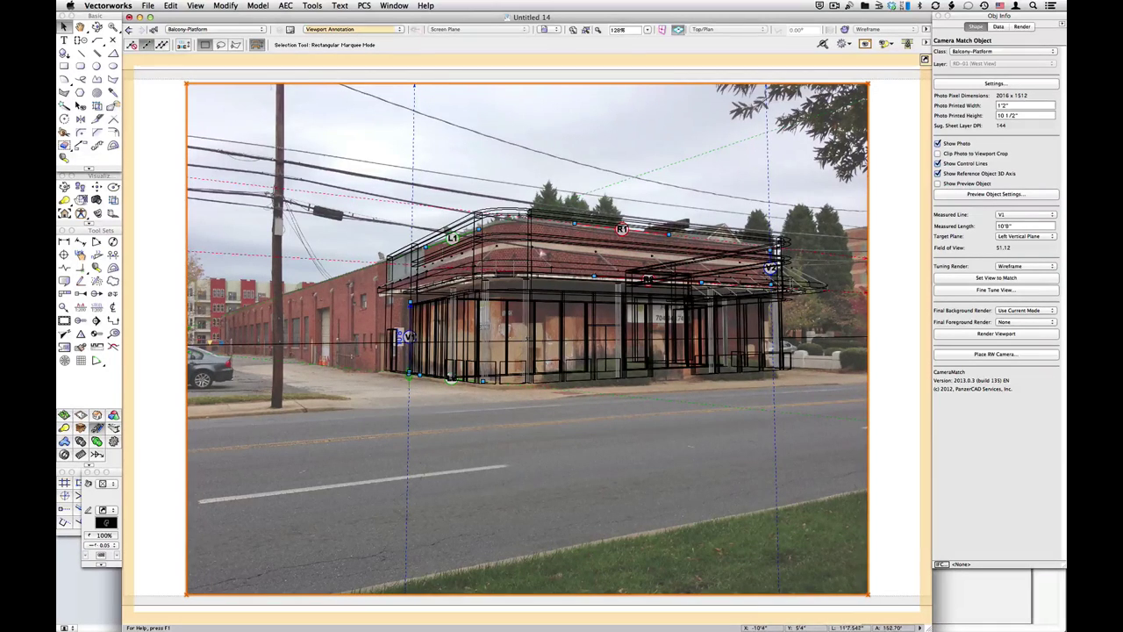
- Open Fine Tune View for the matched street-photo view
{"action": "left_click", "coordinate": [977, 292]}
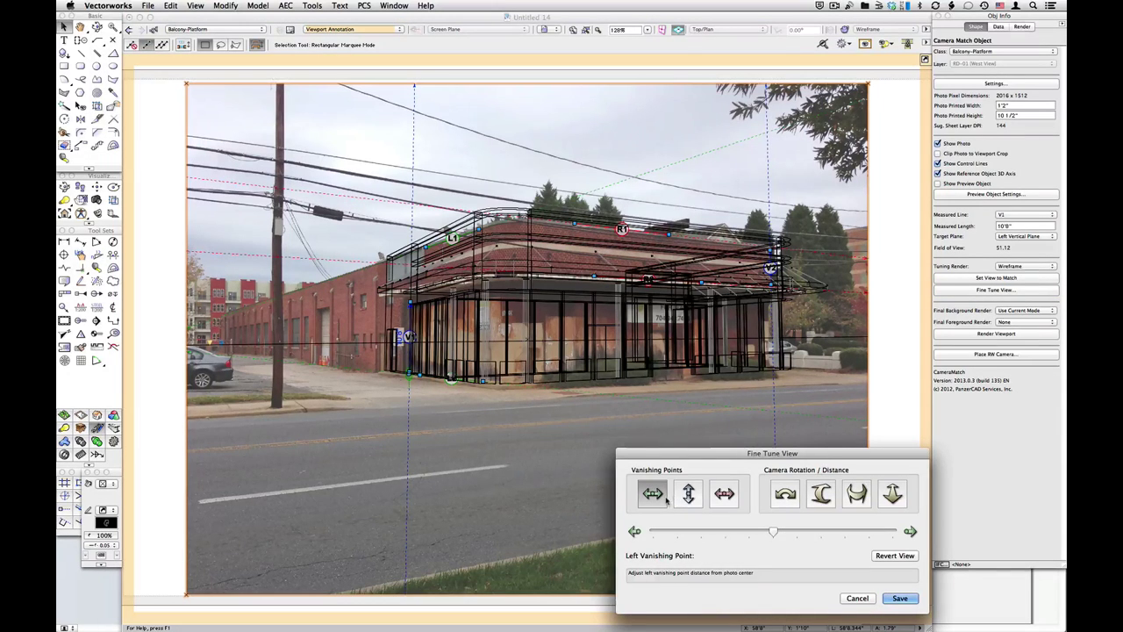
- Shift the left vanishing point slider leftward and save the fine-tuned view
{"action": "left_click_drag", "start_coordinate": [773, 533], "coordinate": [683, 533]}
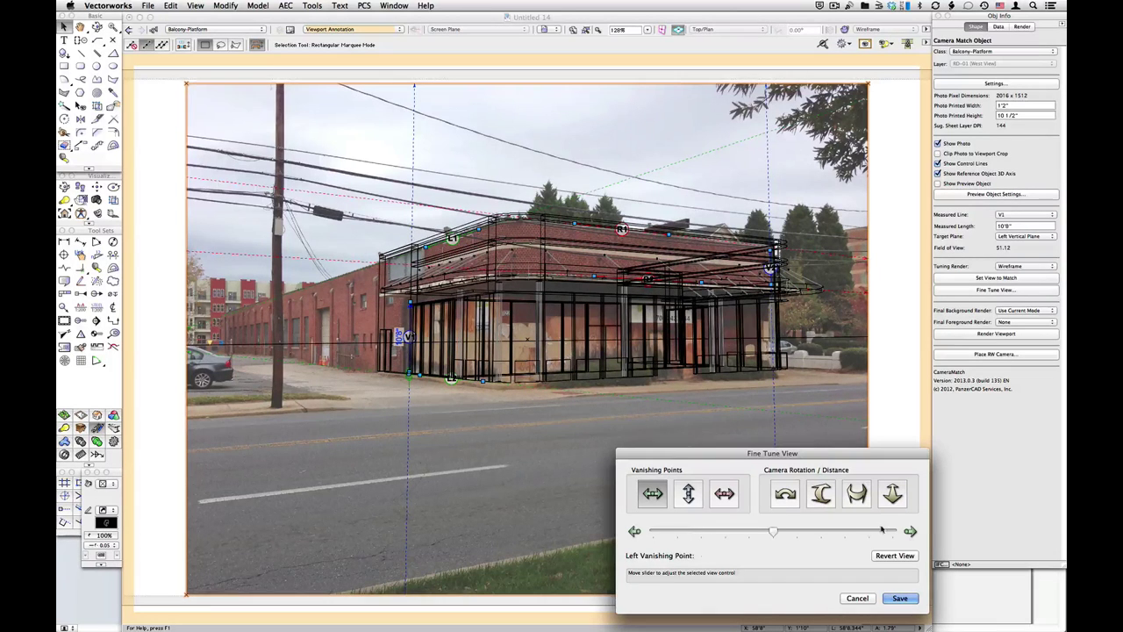
{"action": "left_click", "coordinate": [896, 600]}
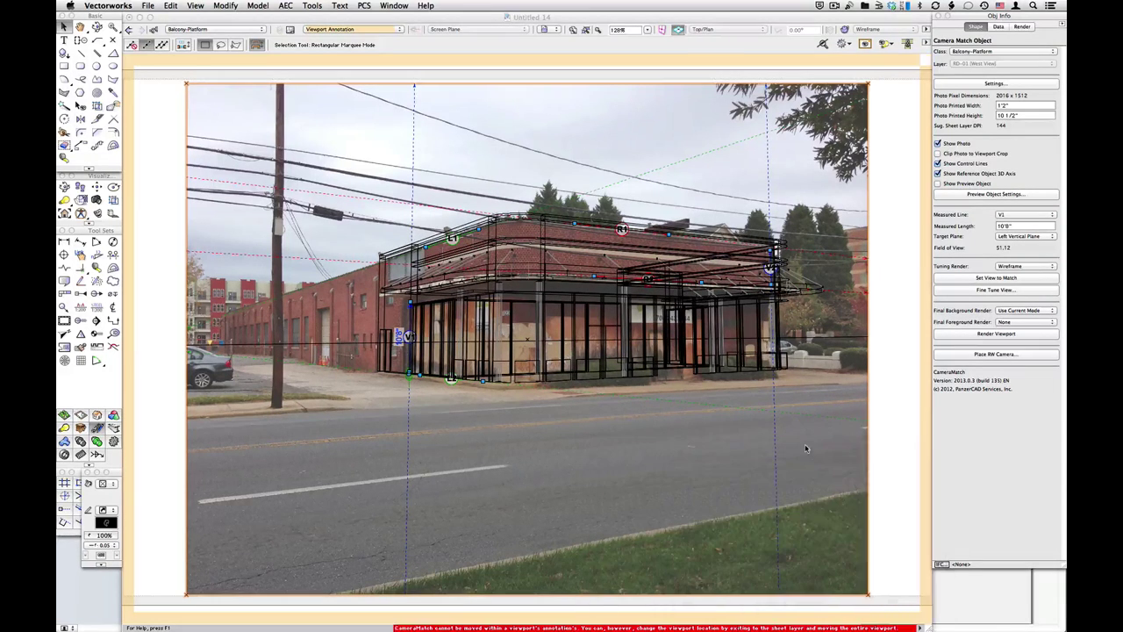